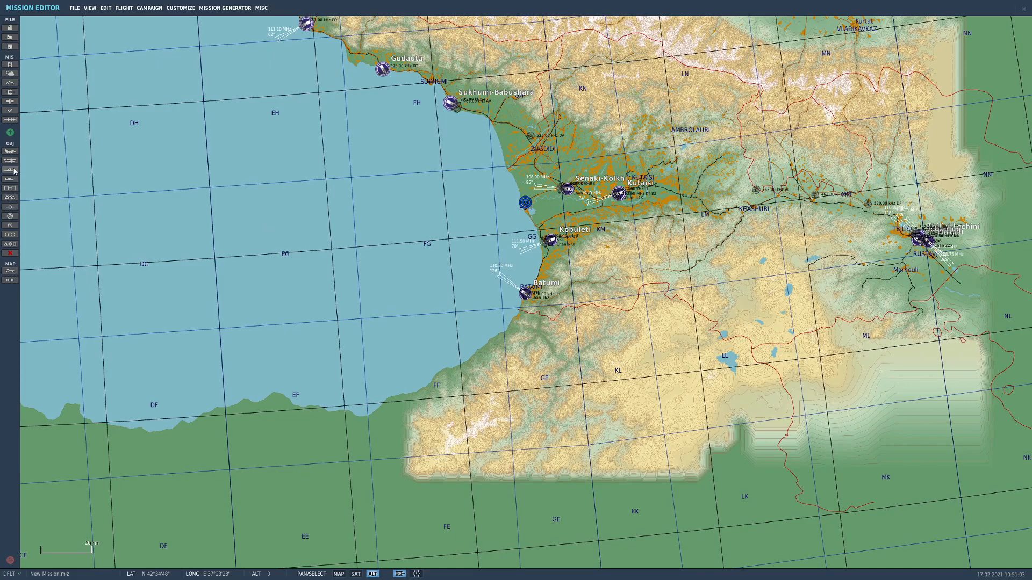
{"action": "left_click", "coordinate": [9, 171]}
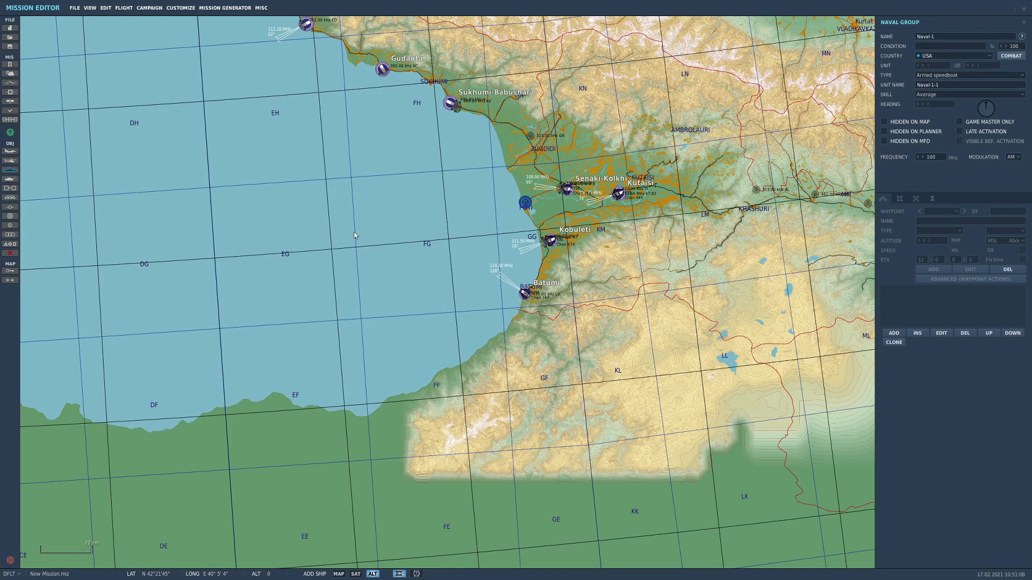
{"action": "left_click", "coordinate": [337, 192]}
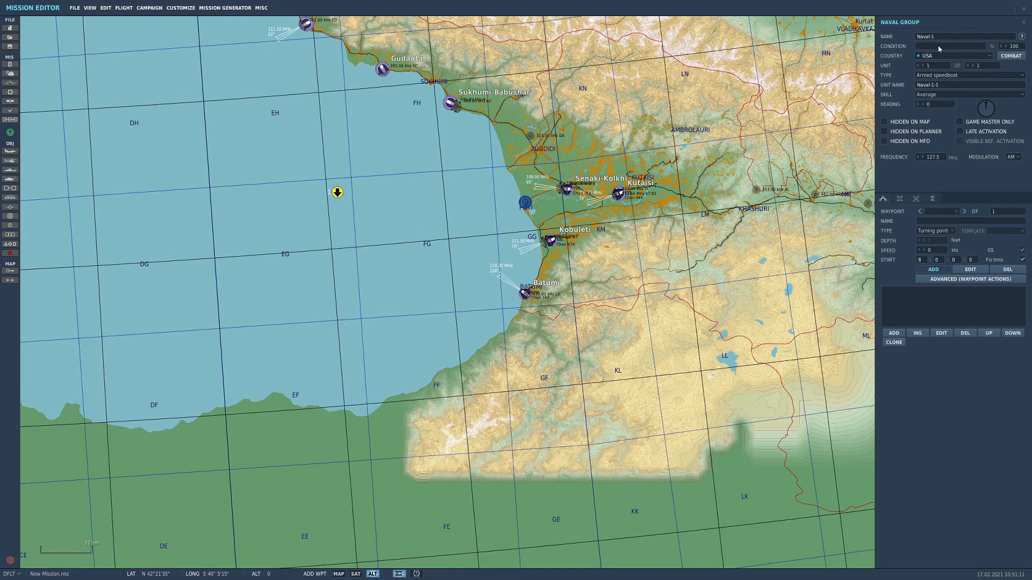
{"action": "left_click", "coordinate": [946, 75]}
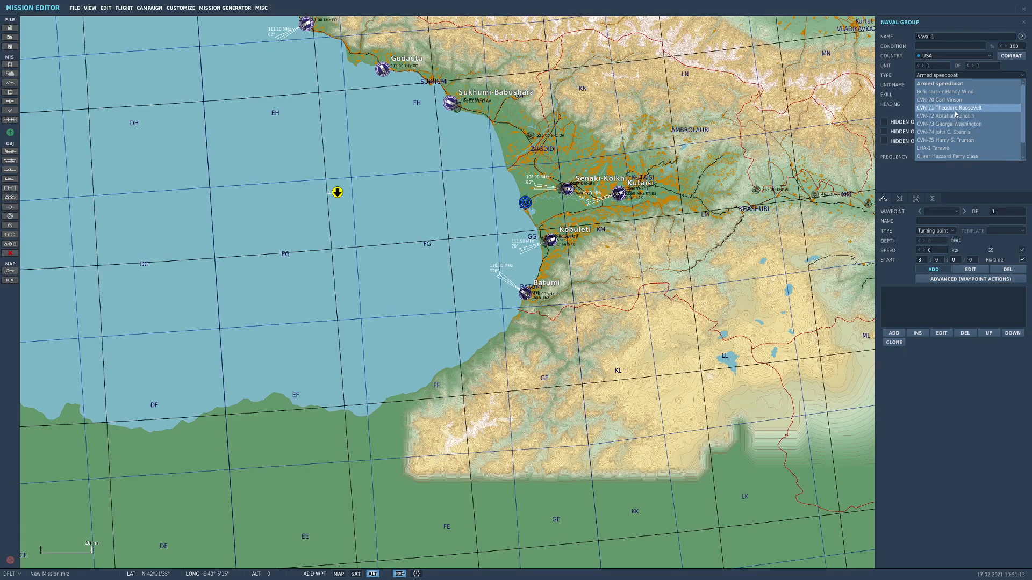
{"action": "left_click", "coordinate": [949, 107]}
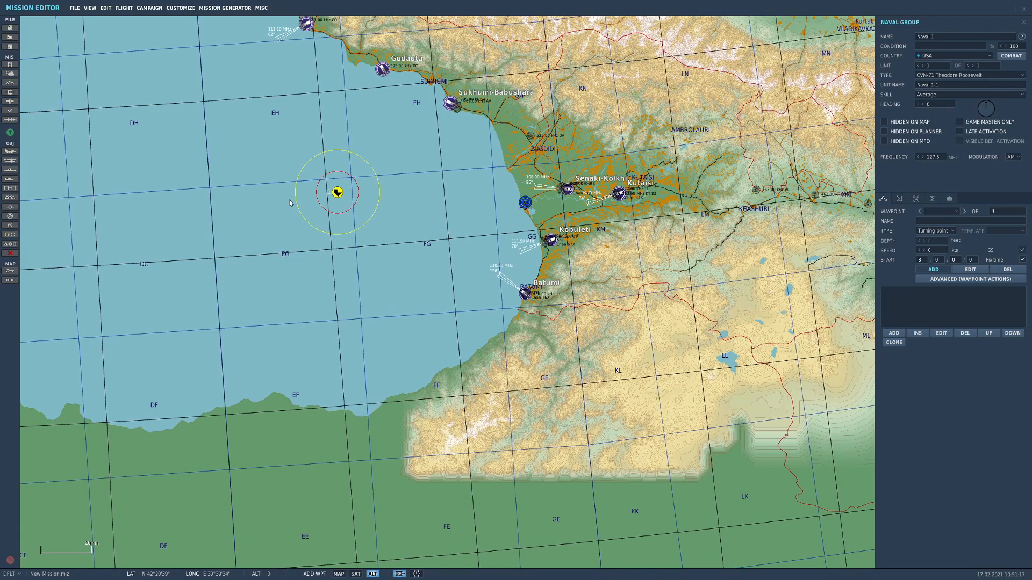
{"action": "scroll", "coordinate": [345, 197], "scroll_direction": "up", "scroll_amount": 6}
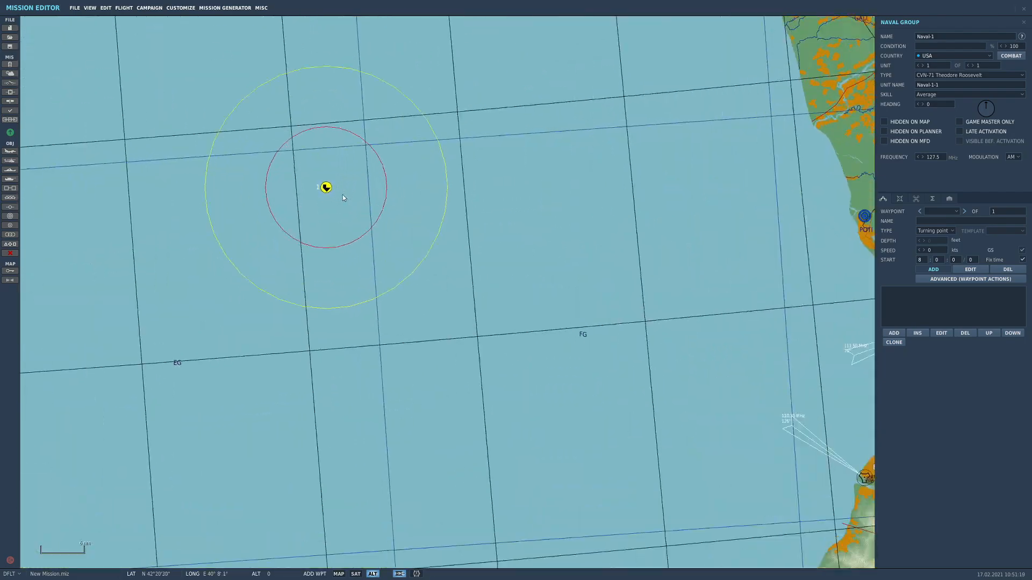
{"action": "scroll", "coordinate": [285, 226], "scroll_direction": "down", "scroll_amount": 7}
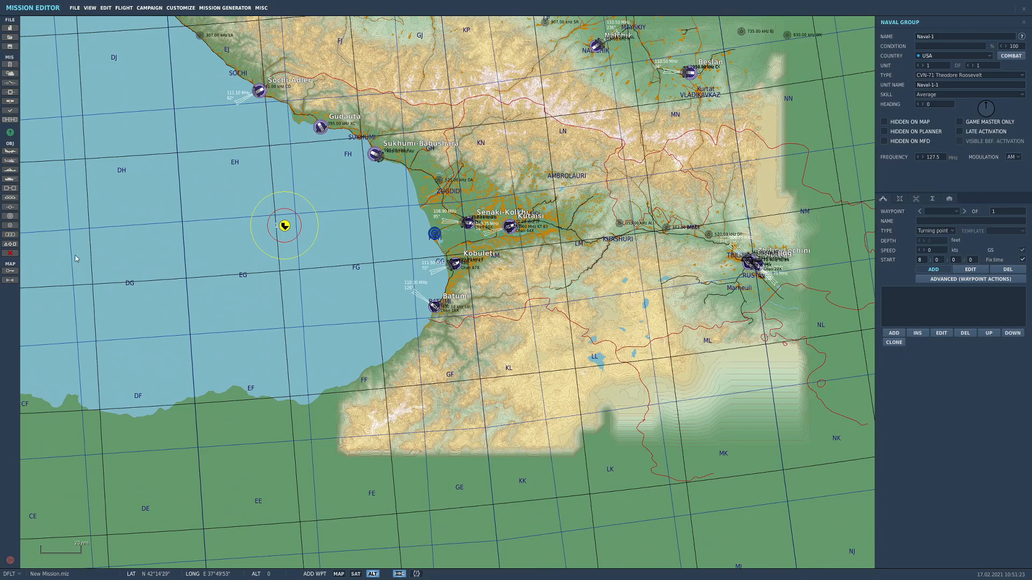
{"action": "left_click", "coordinate": [9, 253]}
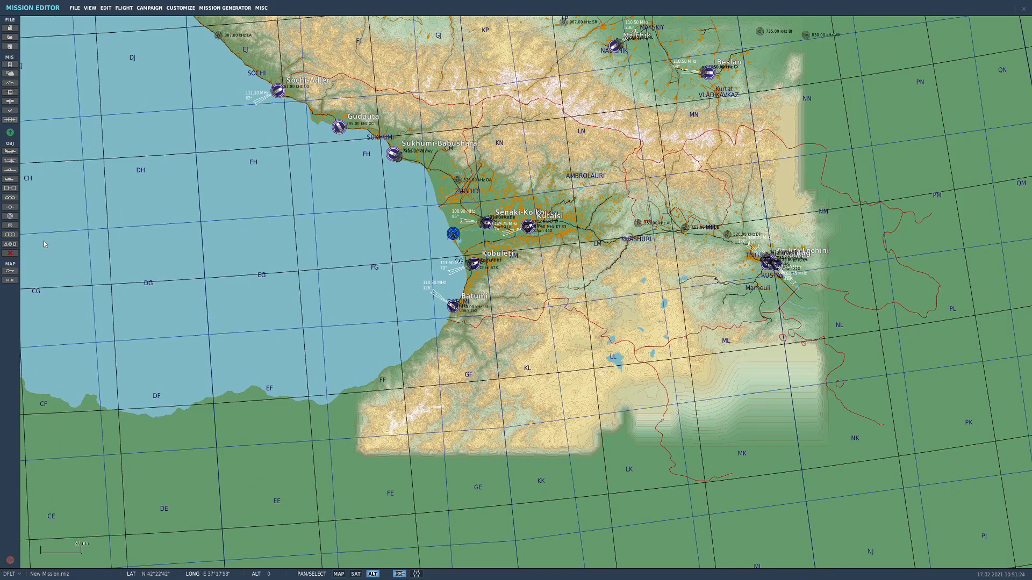
Place a USA Super Carrier Group from the templates in the open sea west of Kobuleti
{"action": "left_click", "coordinate": [10, 189]}
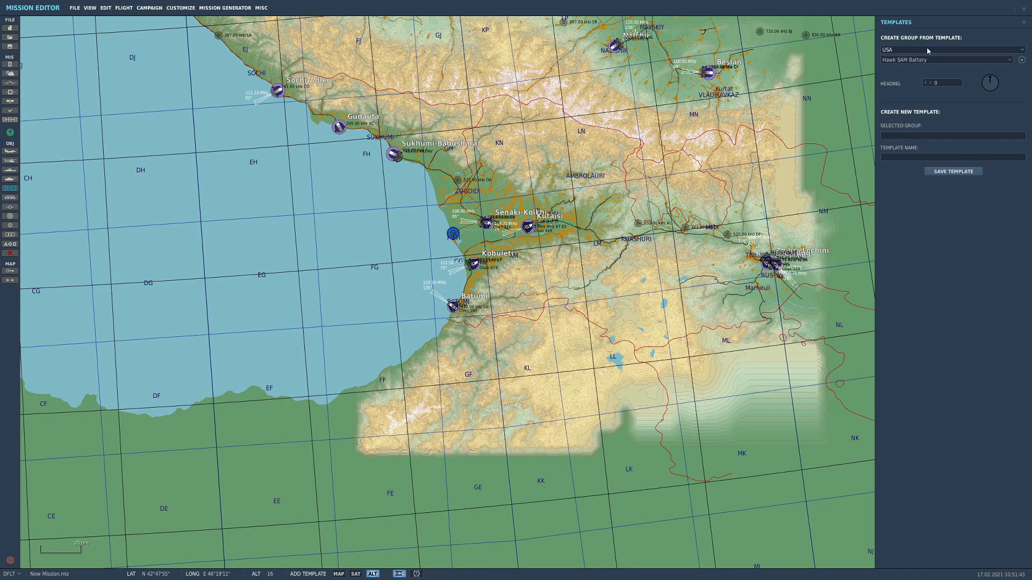
{"action": "left_click", "coordinate": [929, 51]}
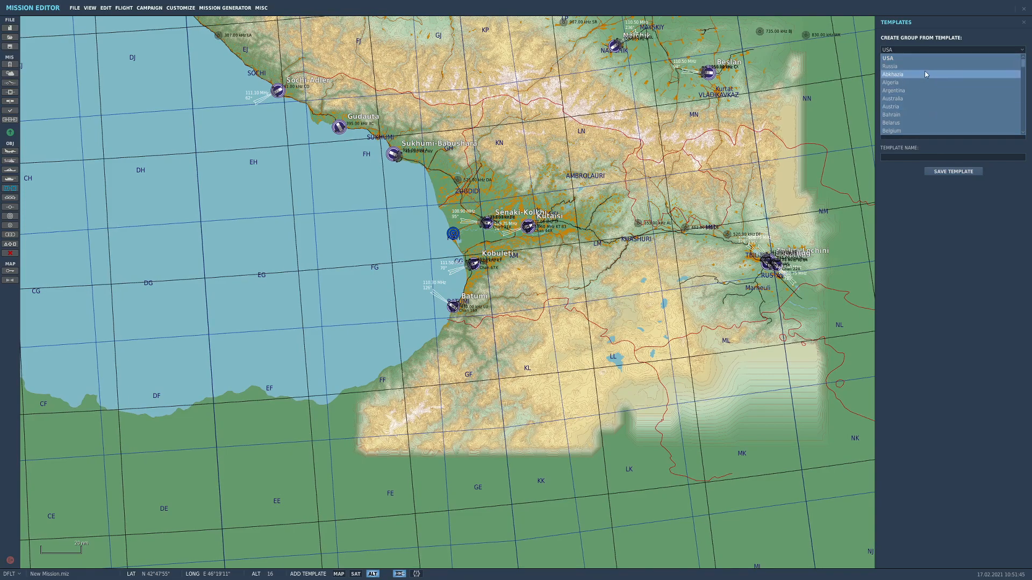
{"action": "left_click", "coordinate": [917, 60]}
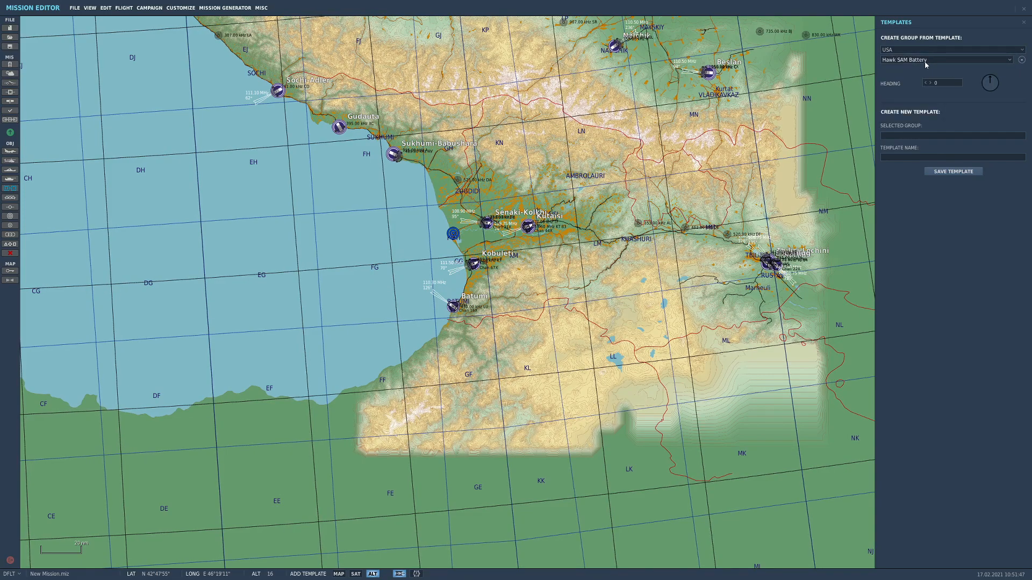
{"action": "left_click", "coordinate": [924, 61]}
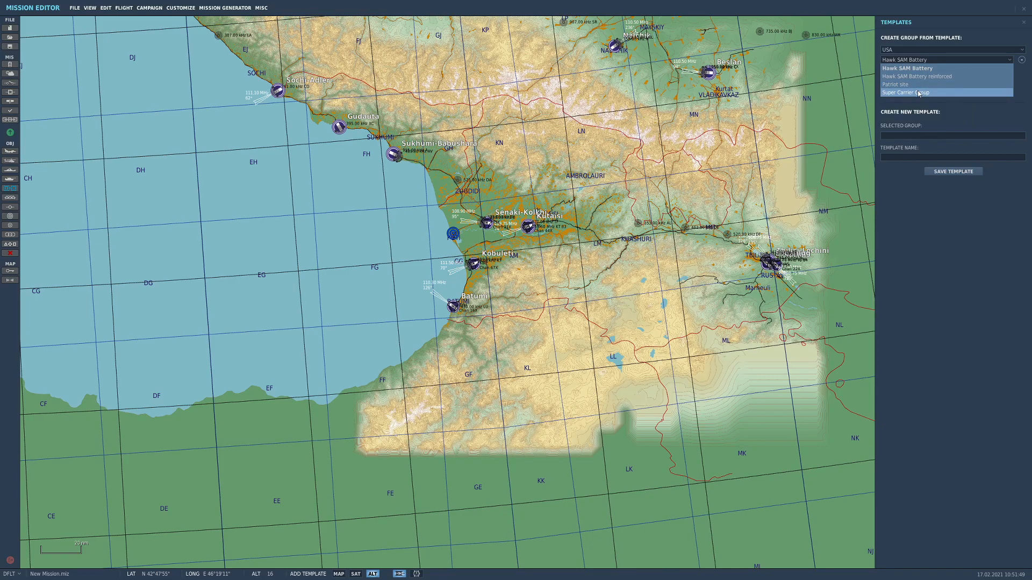
{"action": "left_click", "coordinate": [919, 93]}
{"action": "left_click", "coordinate": [270, 241]}
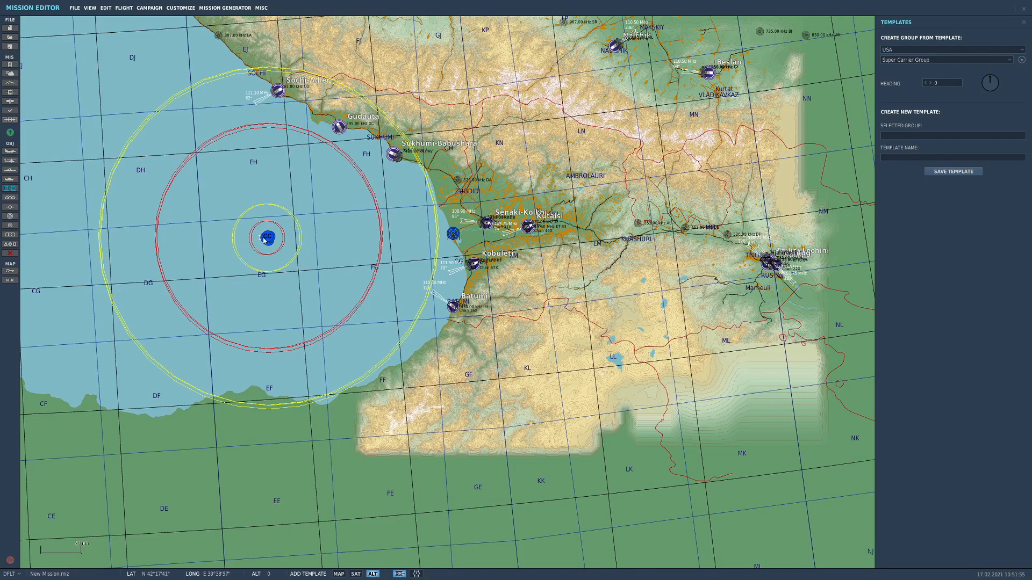
{"action": "scroll", "coordinate": [263, 242], "scroll_direction": "up", "scroll_amount": 8}
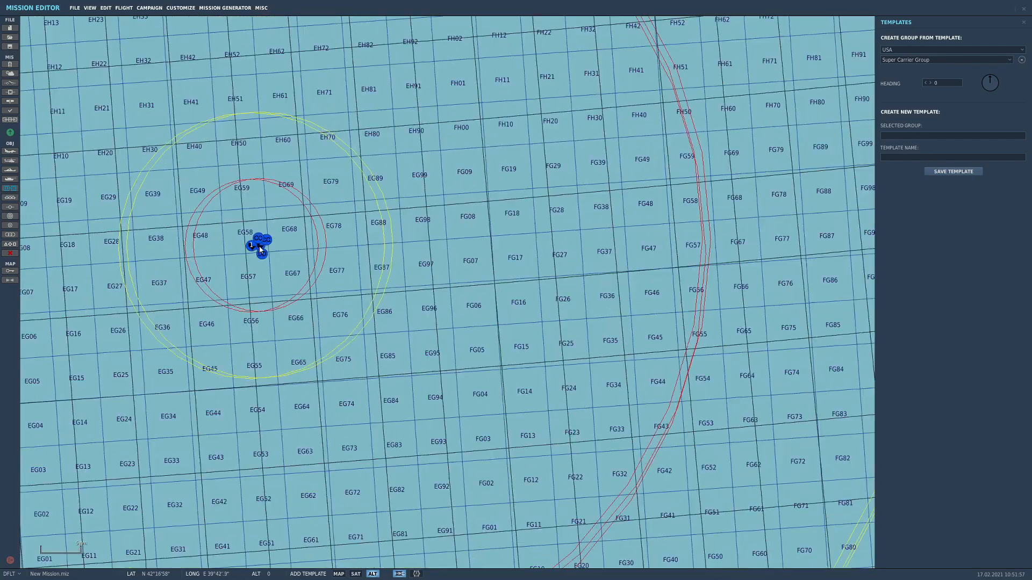
{"action": "scroll", "coordinate": [265, 243], "scroll_direction": "up", "scroll_amount": 8}
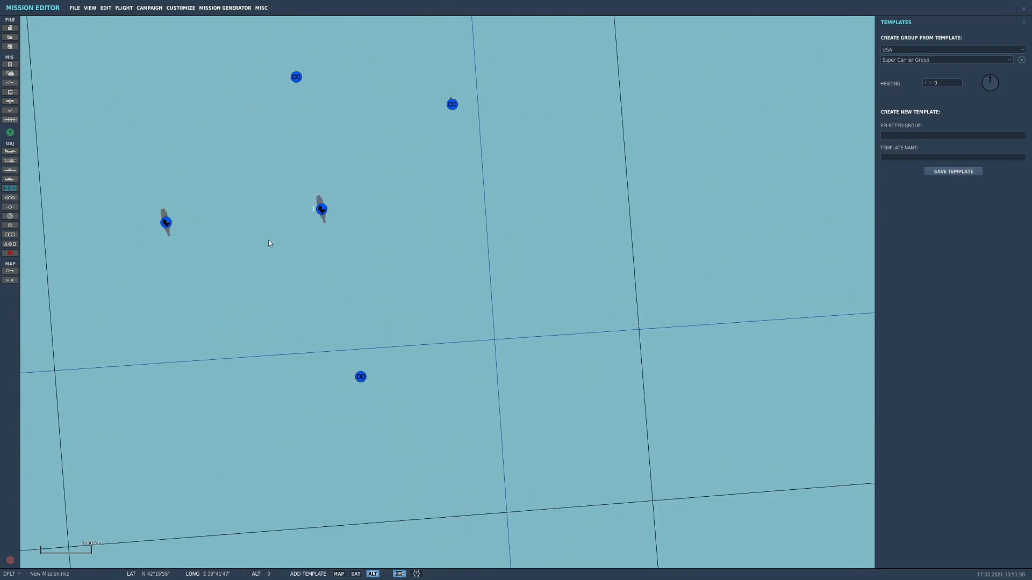
{"action": "scroll", "coordinate": [364, 262], "scroll_direction": "up", "scroll_amount": 3}
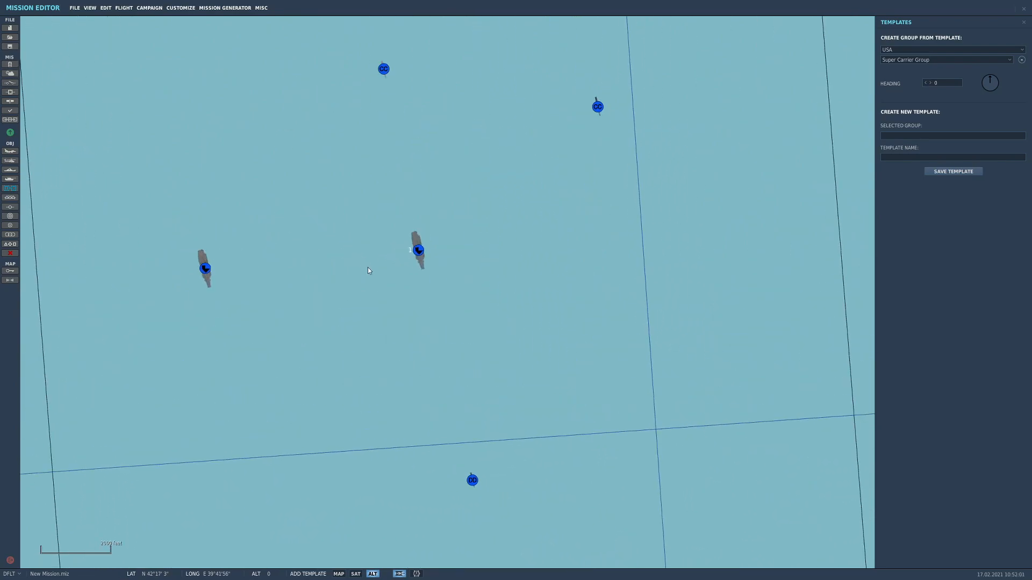
{"action": "right_click_drag", "start_coordinate": [371, 267], "coordinate": [312, 314]}
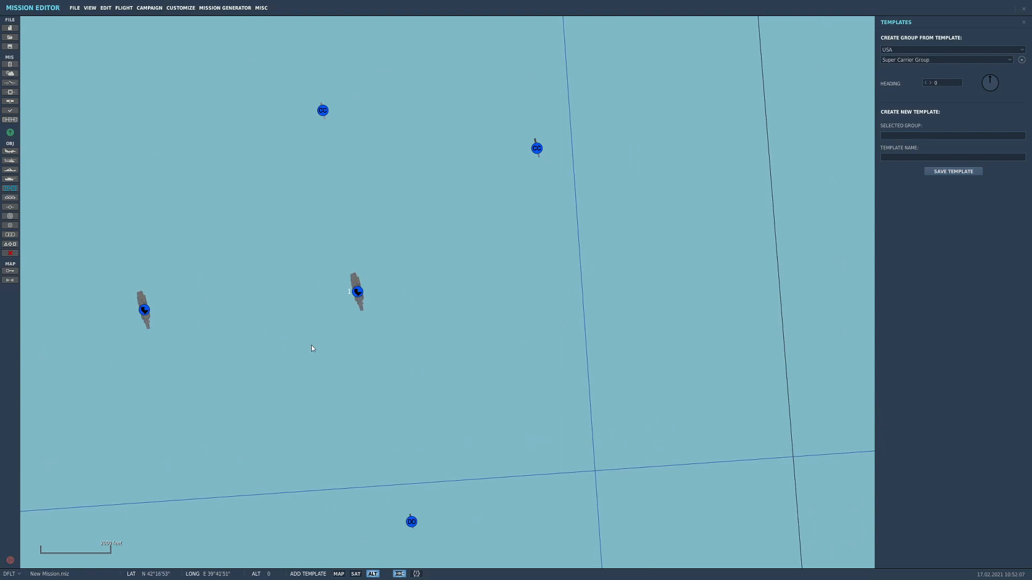
{"action": "left_click", "coordinate": [1024, 24]}
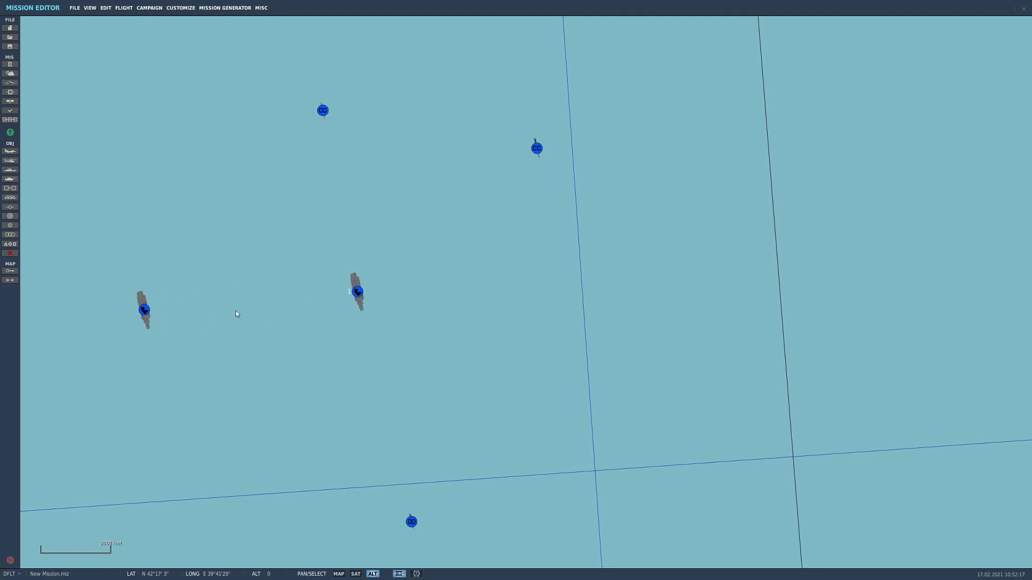
Change the group's second carrier, CVN-72 Abraham Lincoln, to a Ticonderoga class ship
{"action": "left_click", "coordinate": [144, 312]}
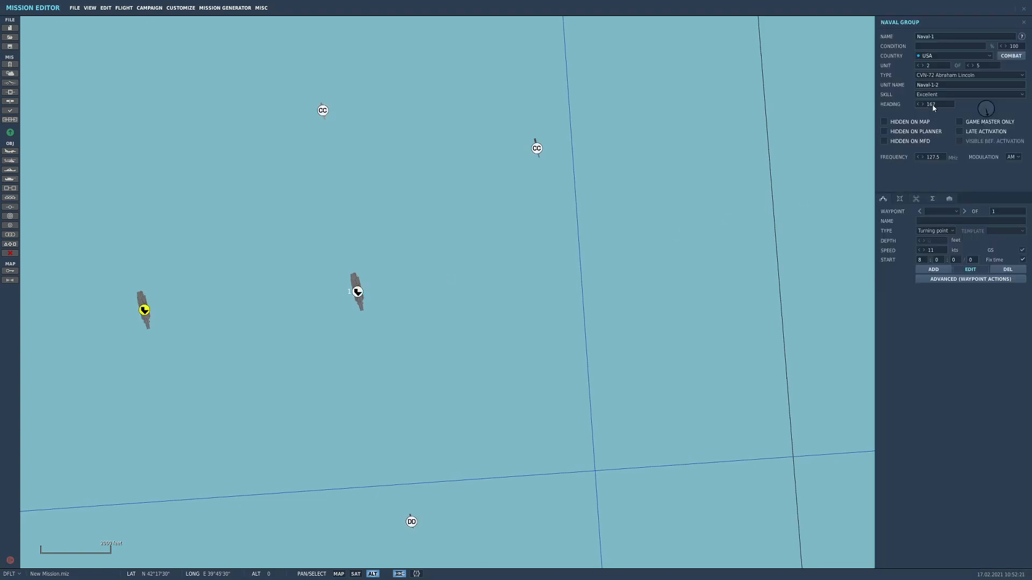
{"action": "left_click", "coordinate": [928, 76]}
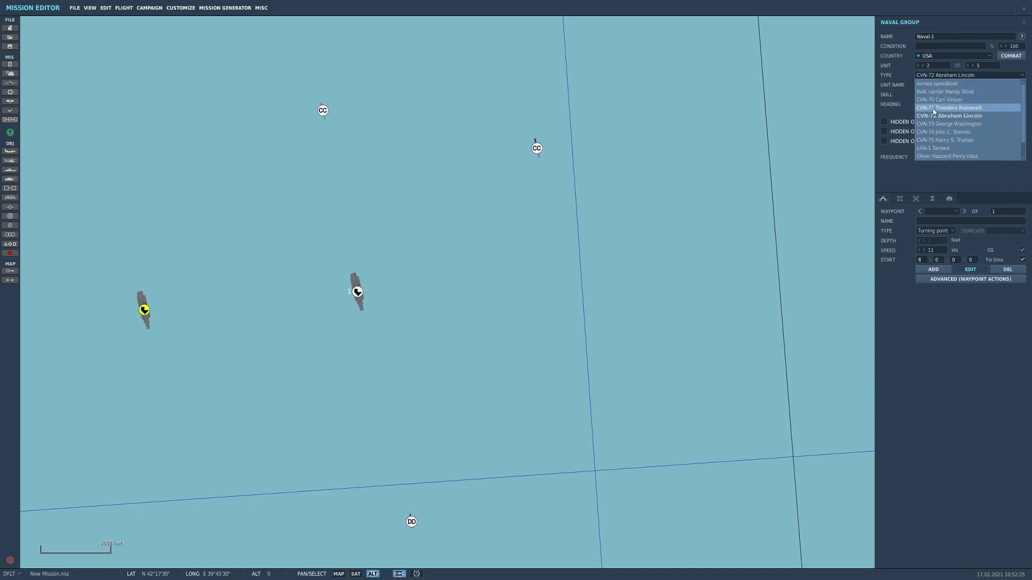
{"action": "scroll", "coordinate": [944, 134], "scroll_direction": "down", "scroll_amount": 2}
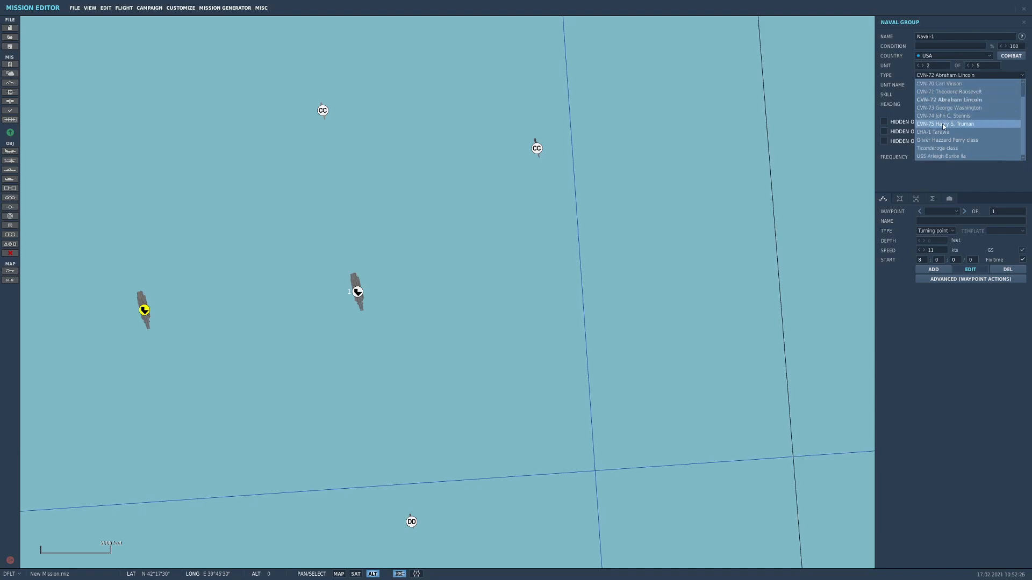
{"action": "left_click", "coordinate": [927, 150]}
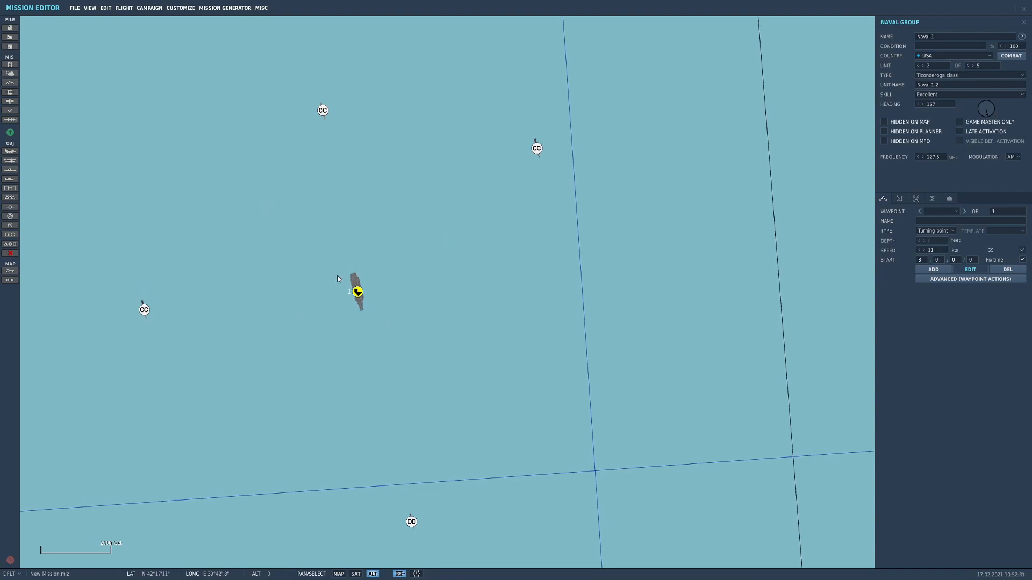
Add a USA static object on the remaining carrier's deck, just north of its unit marker
{"action": "scroll", "coordinate": [352, 282], "scroll_direction": "up", "scroll_amount": 8}
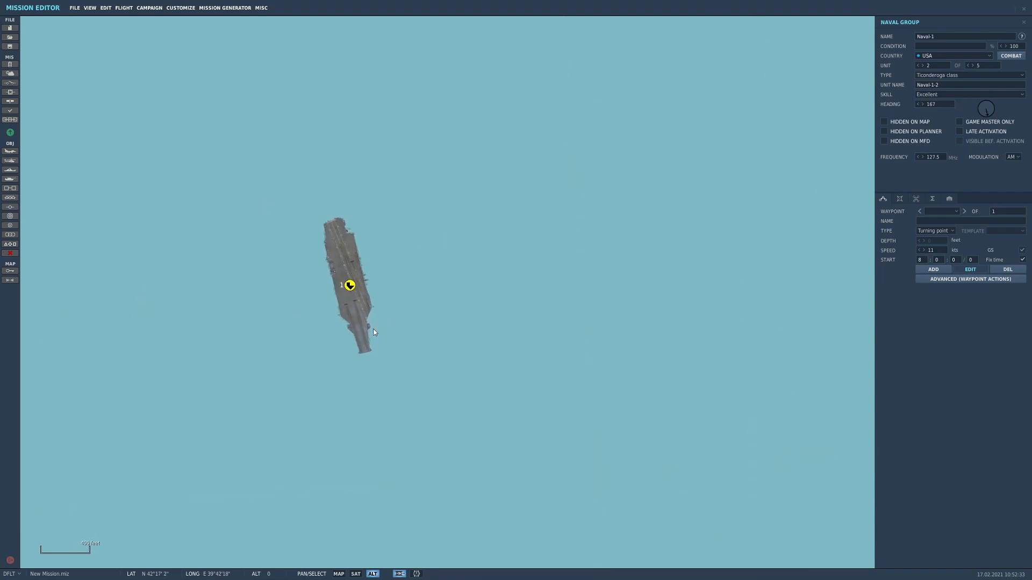
{"action": "scroll", "coordinate": [334, 285], "scroll_direction": "up", "scroll_amount": 1}
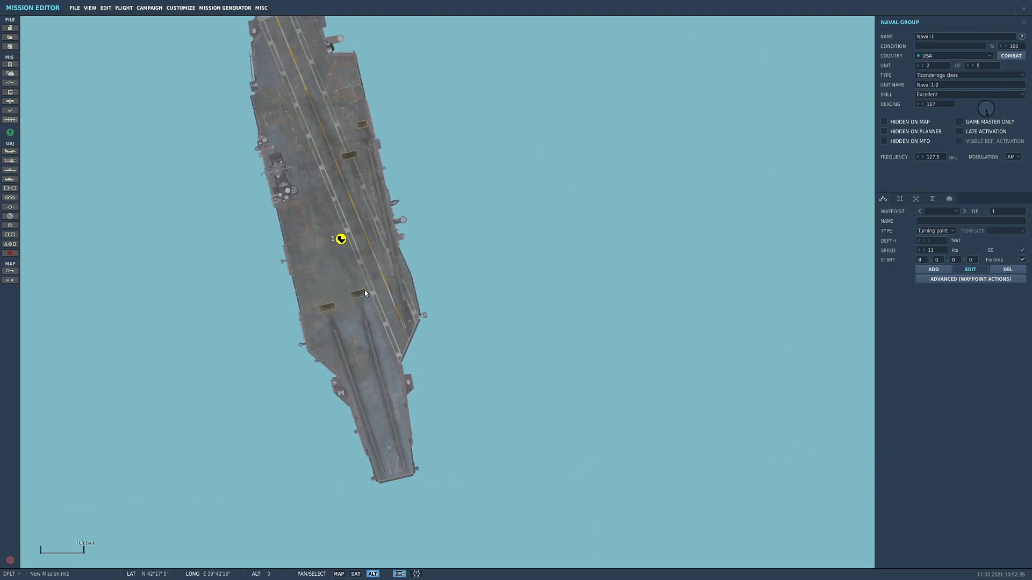
{"action": "right_click_drag", "start_coordinate": [305, 237], "coordinate": [348, 298]}
{"action": "scroll", "coordinate": [348, 297], "scroll_direction": "down", "scroll_amount": 1}
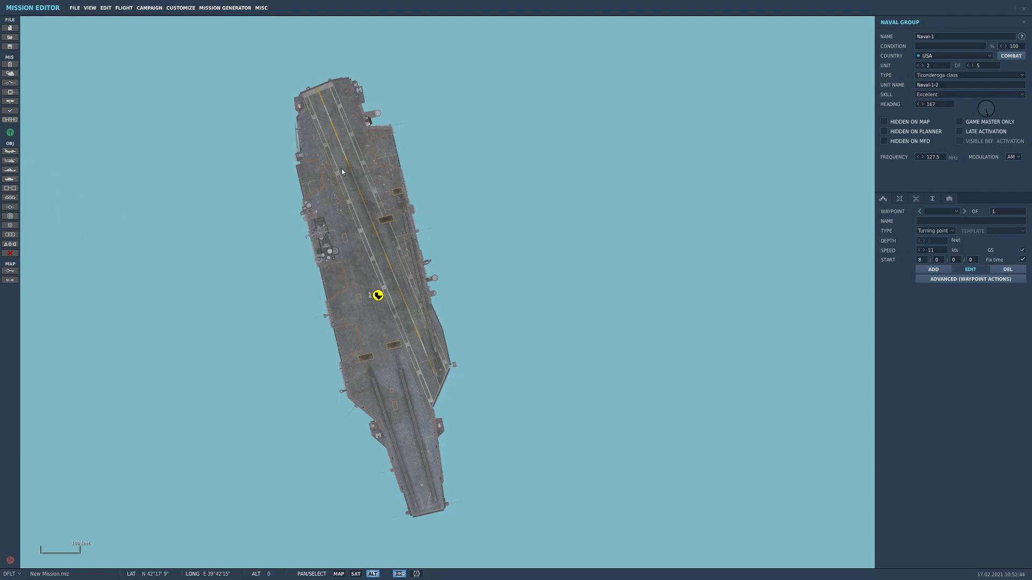
{"action": "left_click", "coordinate": [10, 152]}
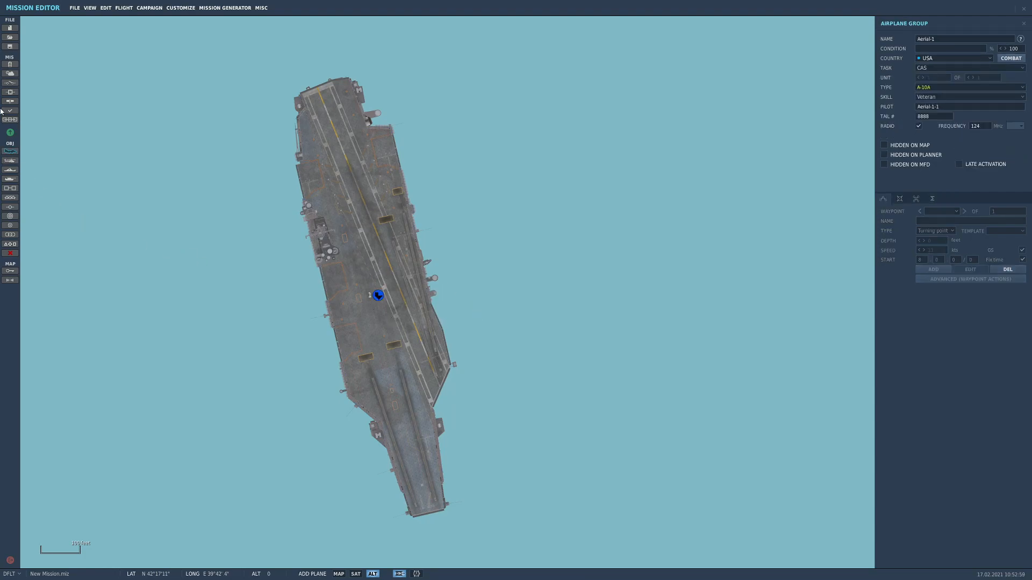
{"action": "left_click", "coordinate": [11, 153]}
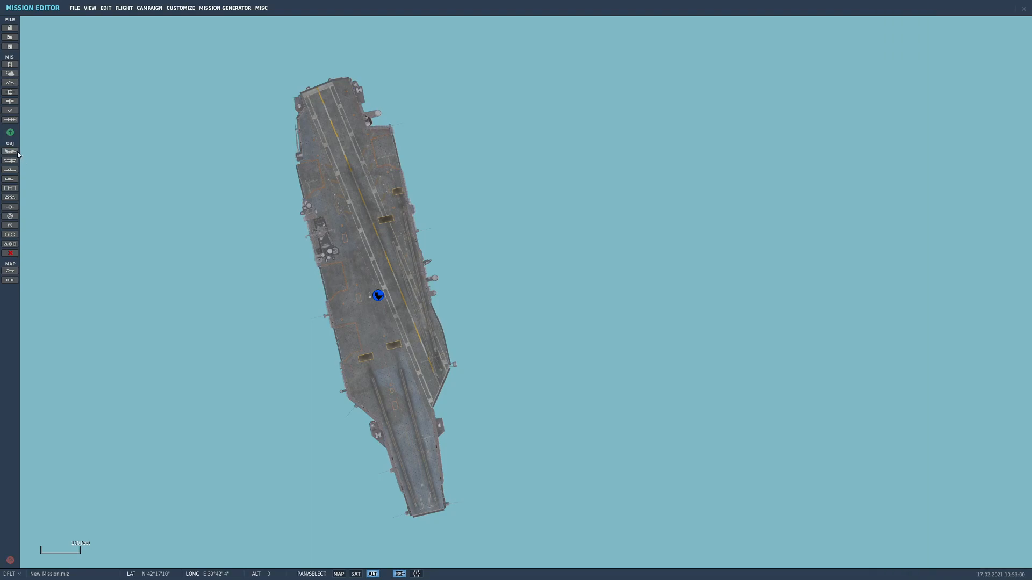
{"action": "left_click", "coordinate": [9, 199]}
{"action": "left_click", "coordinate": [388, 258]}
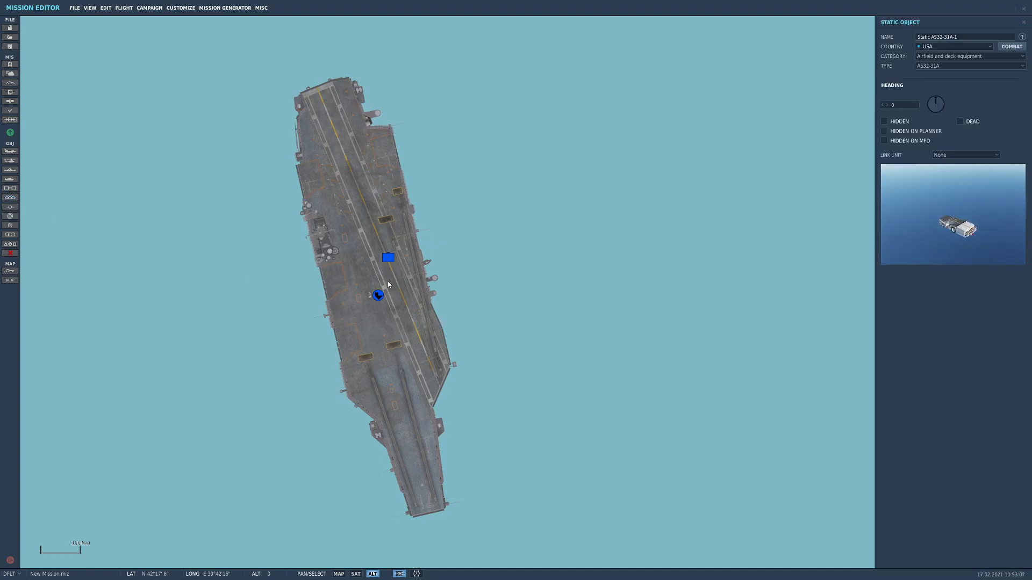
Set the static object's category to Planes and its type to F/A-18C Lot 20
{"action": "left_click", "coordinate": [935, 47]}
{"action": "left_click", "coordinate": [941, 55]}
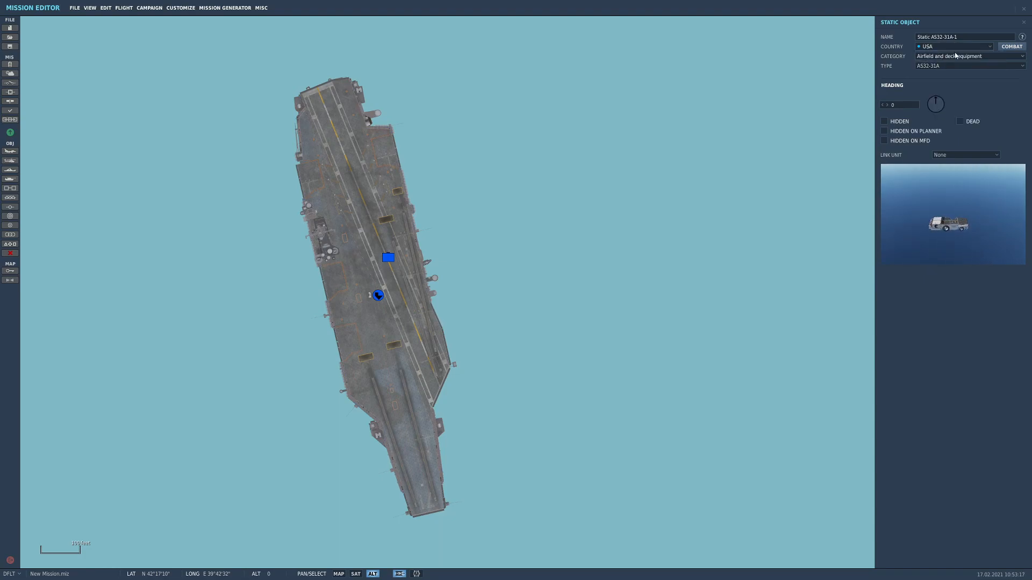
{"action": "left_click", "coordinate": [957, 56]}
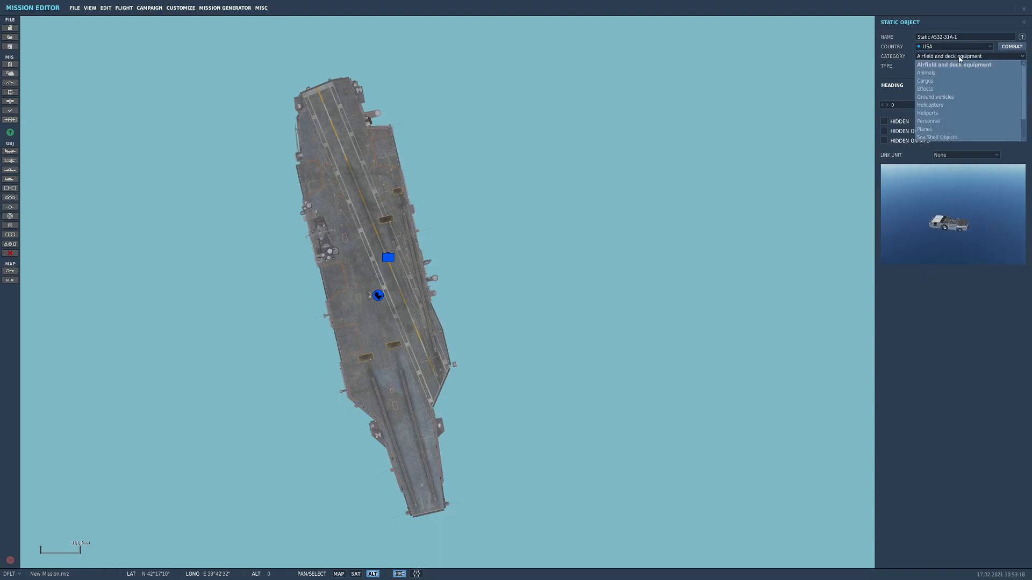
{"action": "left_click", "coordinate": [930, 129]}
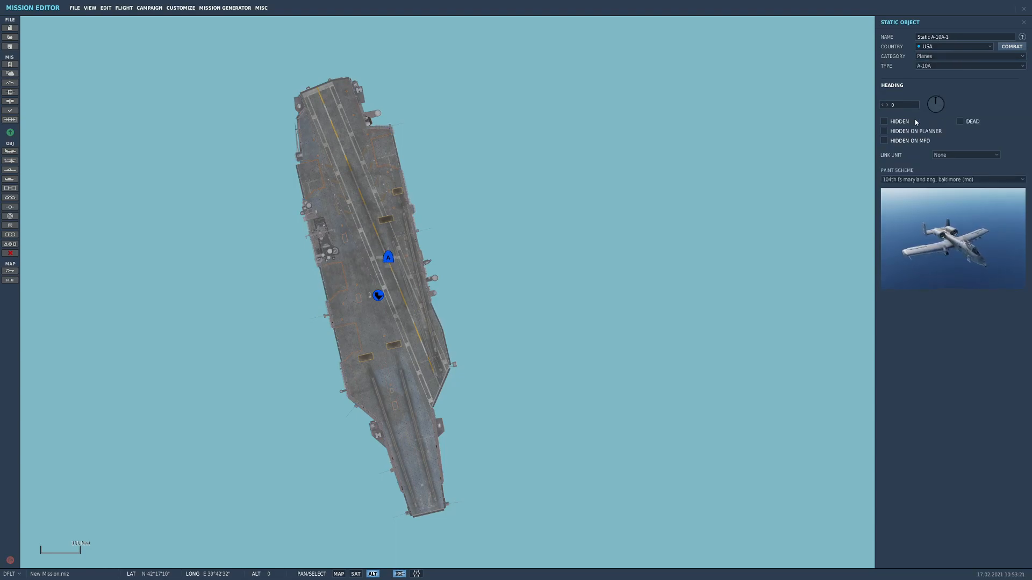
{"action": "left_click", "coordinate": [940, 66]}
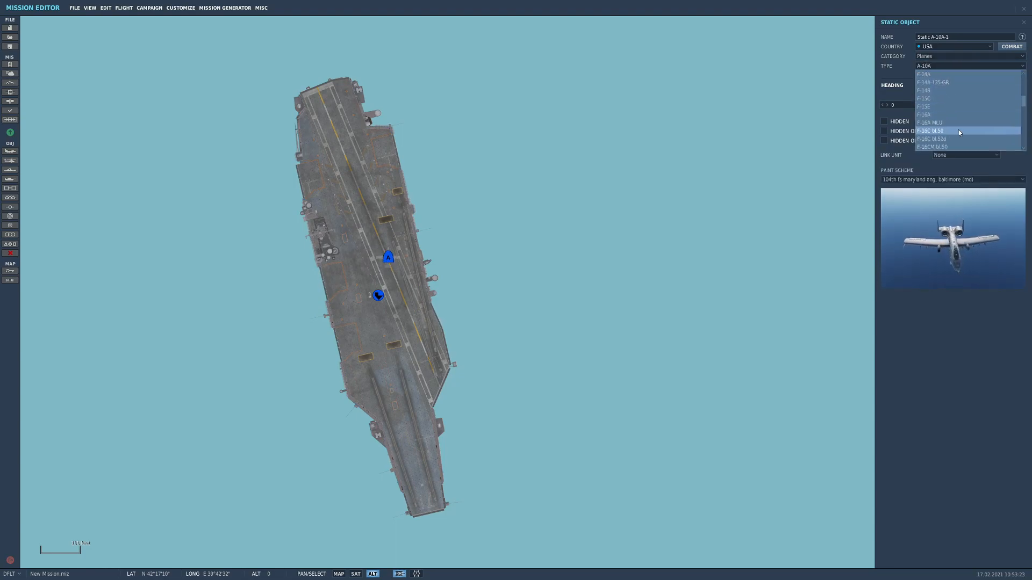
{"action": "scroll", "coordinate": [959, 130], "scroll_direction": "down", "scroll_amount": 2}
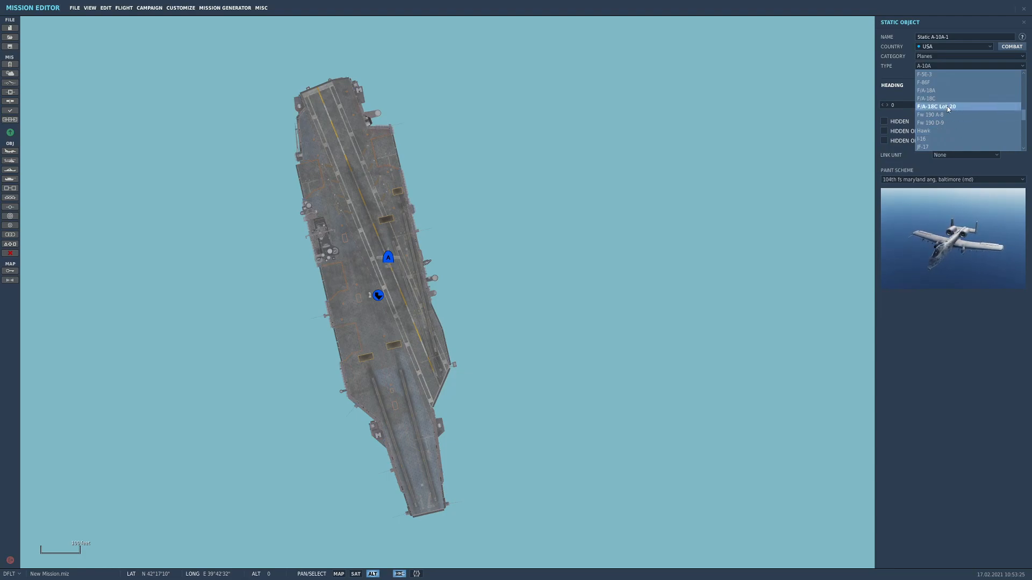
{"action": "left_click", "coordinate": [948, 107]}
{"action": "left_click", "coordinate": [942, 67]}
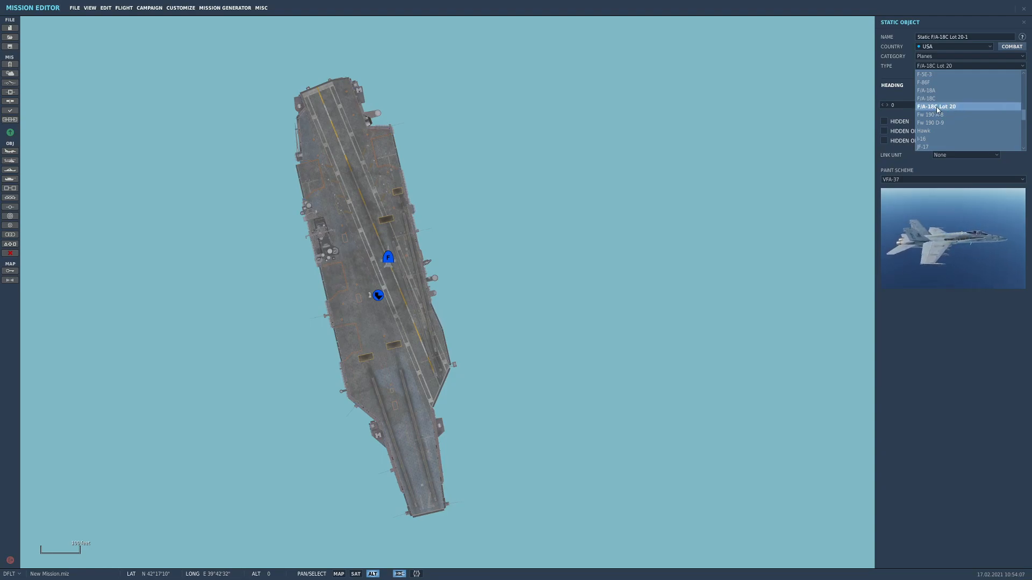
{"action": "left_click", "coordinate": [942, 107]}
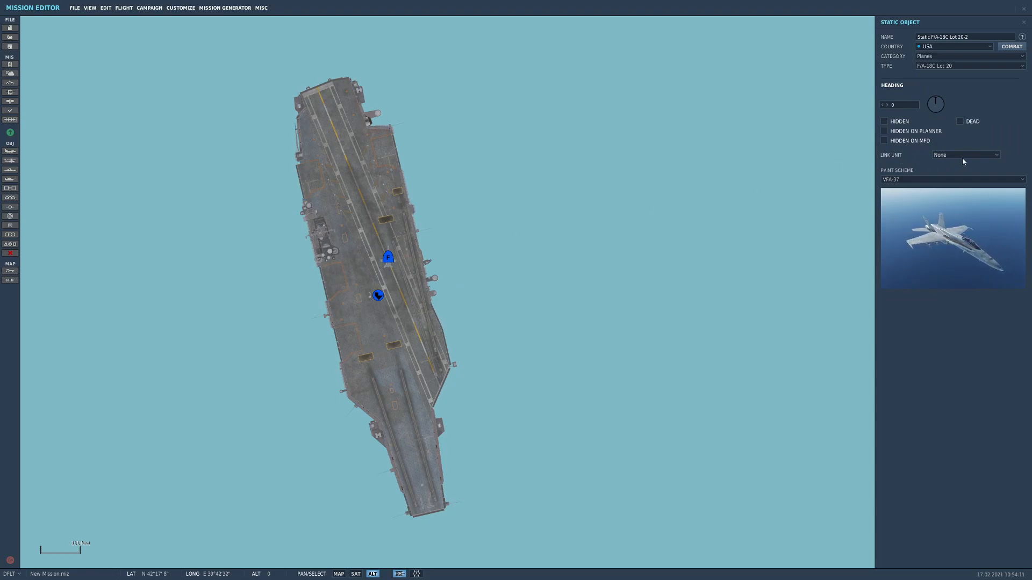
Apply the 01_Heavy_Weight_project paint scheme to the static F/A-18C and hide it on the MFD
{"action": "left_click", "coordinate": [925, 181]}
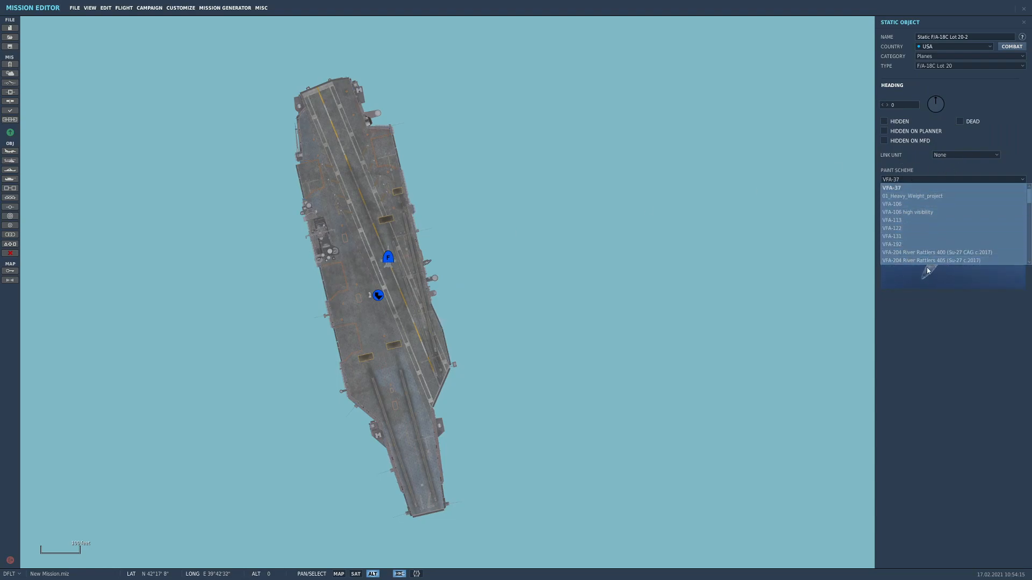
{"action": "left_click", "coordinate": [933, 198]}
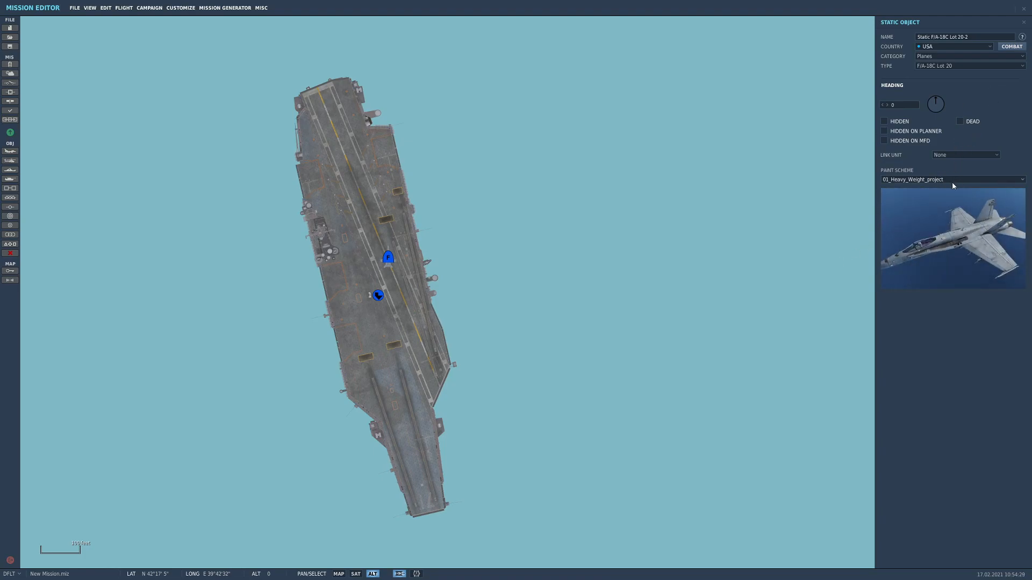
{"action": "left_click", "coordinate": [960, 156]}
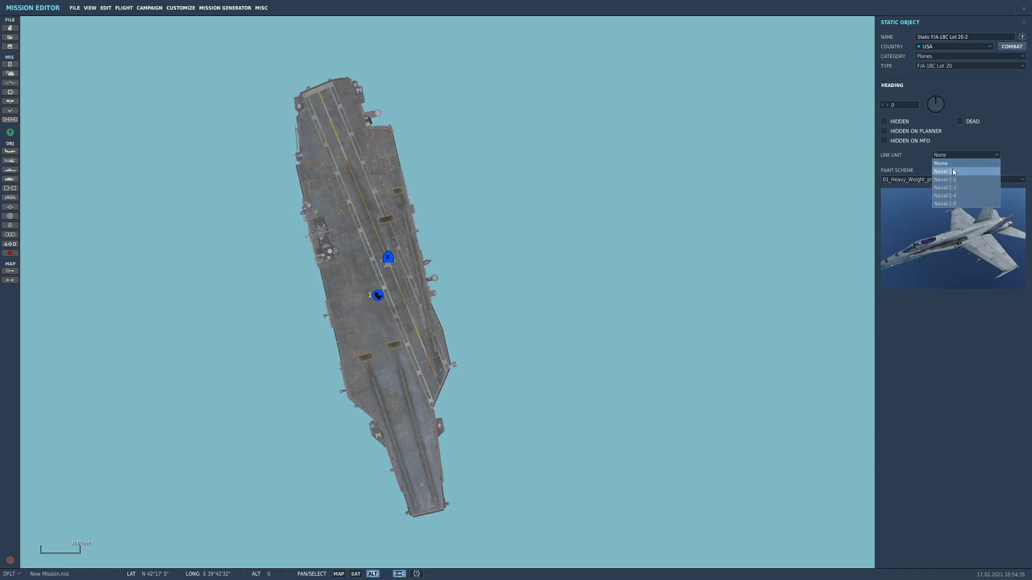
{"action": "left_click", "coordinate": [885, 141]}
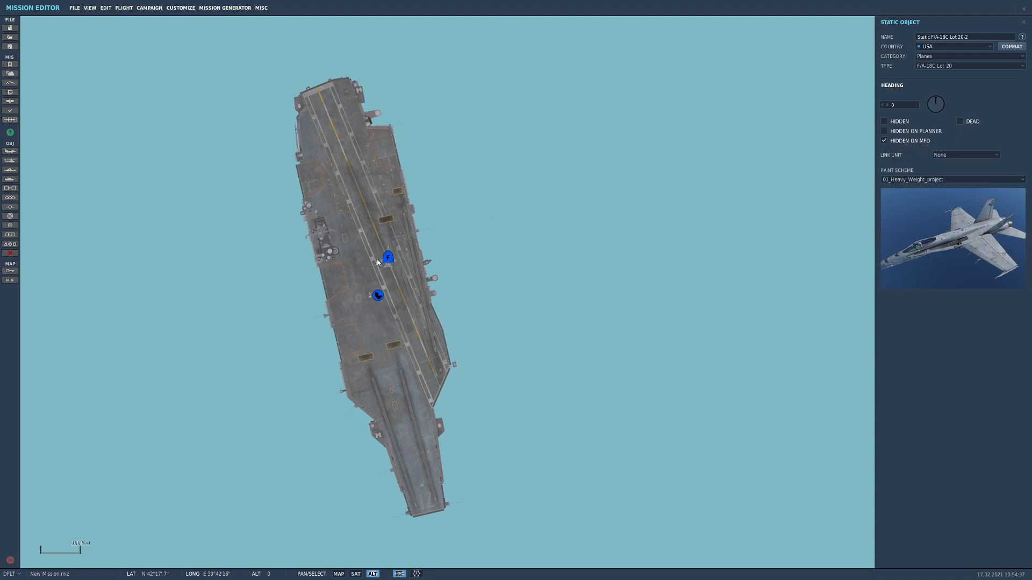
Link the static F/A-18C to the carrier unit Naval-1-1
{"action": "scroll", "coordinate": [379, 263], "scroll_direction": "up", "scroll_amount": 2}
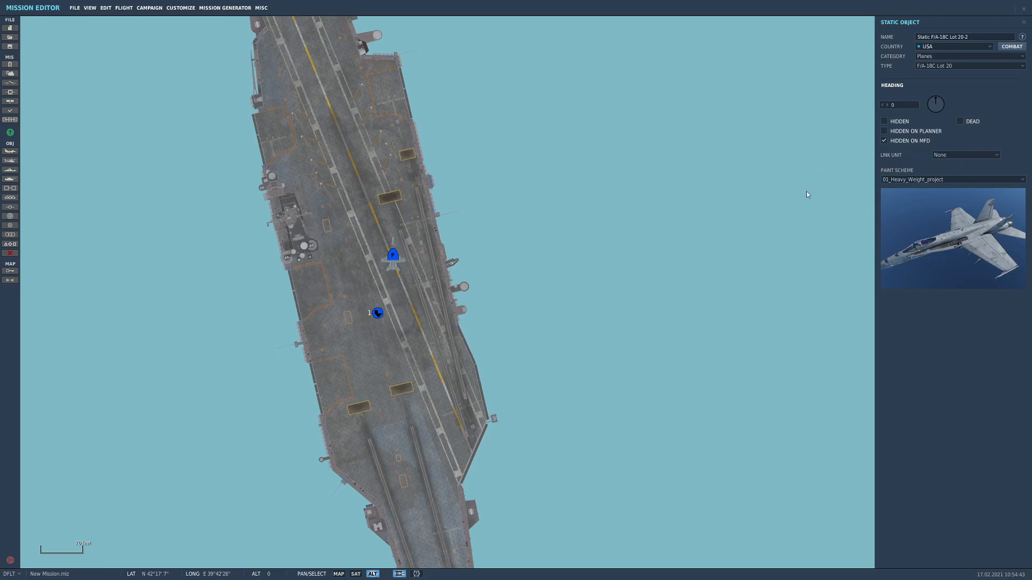
{"action": "left_click", "coordinate": [957, 156]}
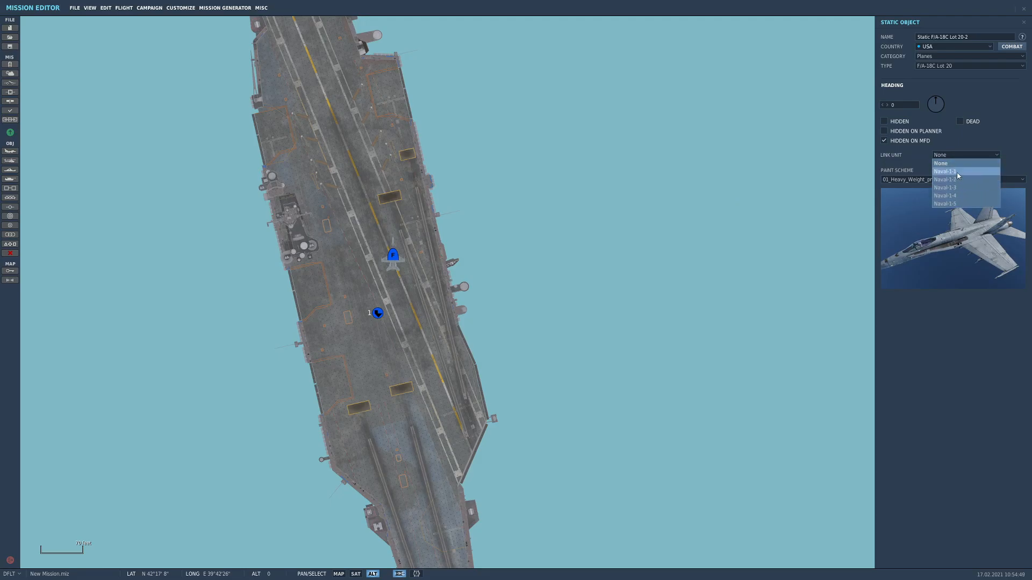
{"action": "left_click", "coordinate": [958, 172]}
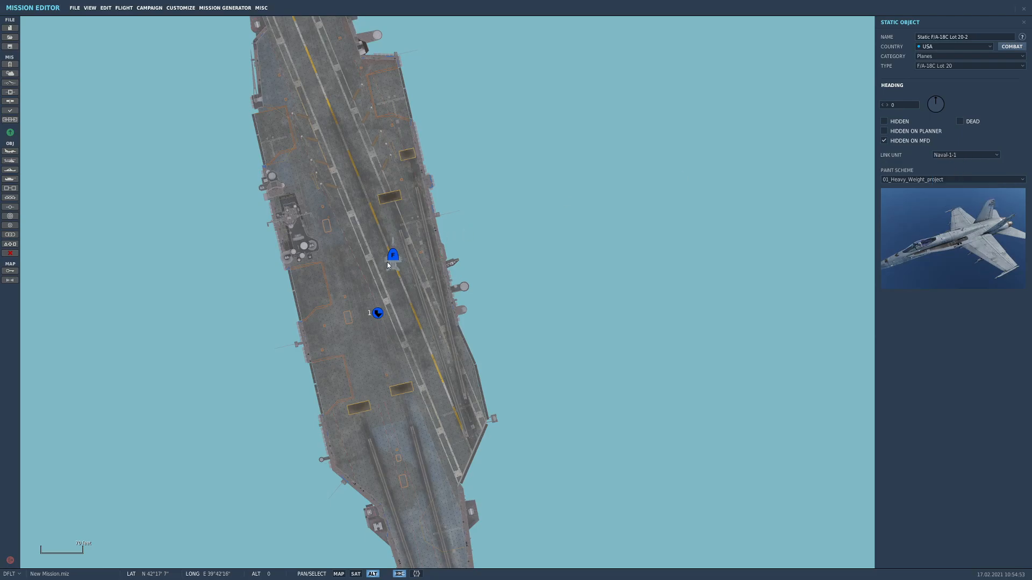
Move the static F/A-18C from mid-deck to the western deck edge near the carrier's north end
{"action": "scroll", "coordinate": [386, 263], "scroll_direction": "up", "scroll_amount": 3}
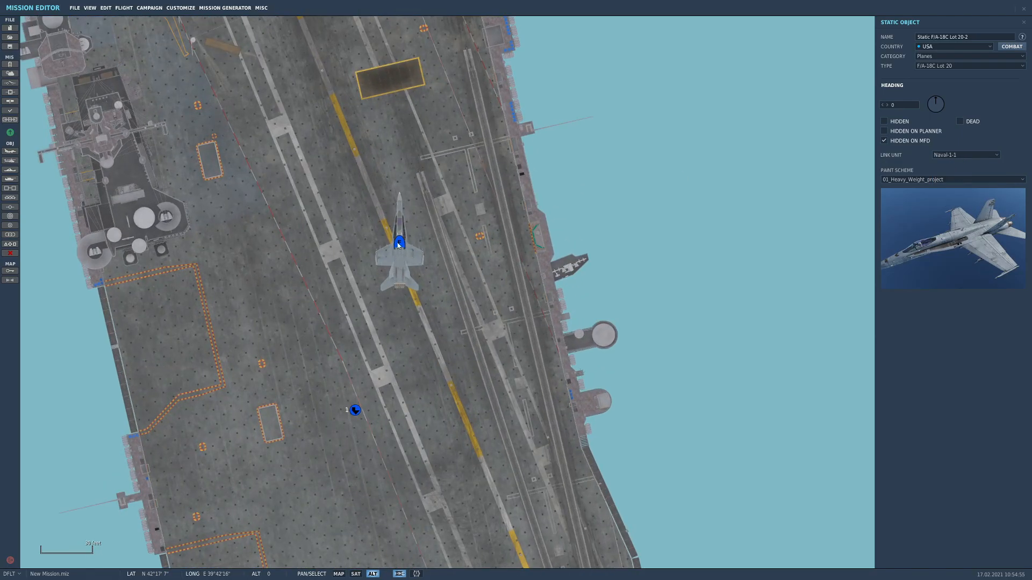
{"action": "scroll", "coordinate": [411, 254], "scroll_direction": "down", "scroll_amount": 2}
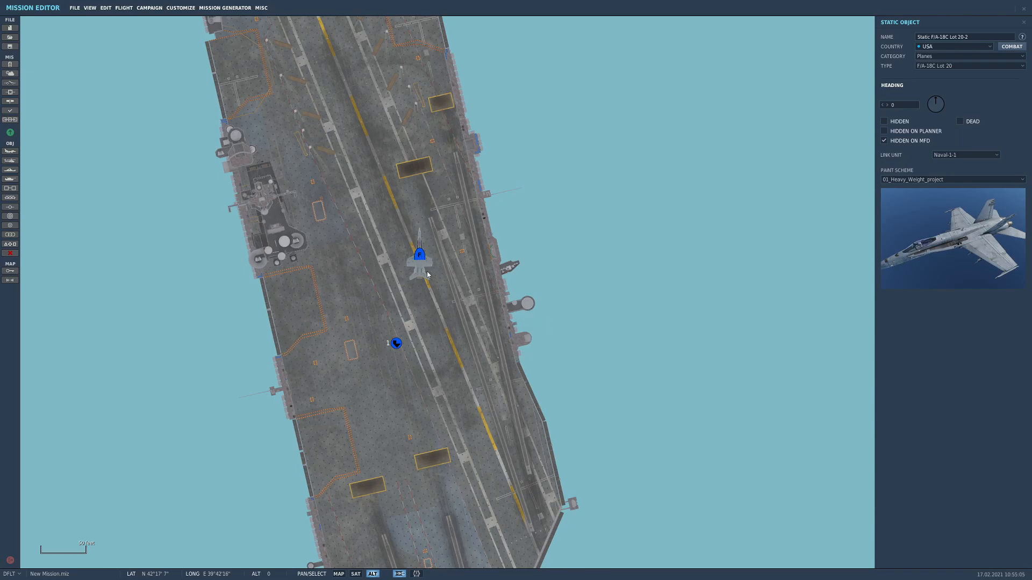
{"action": "scroll", "coordinate": [438, 259], "scroll_direction": "up", "scroll_amount": 2}
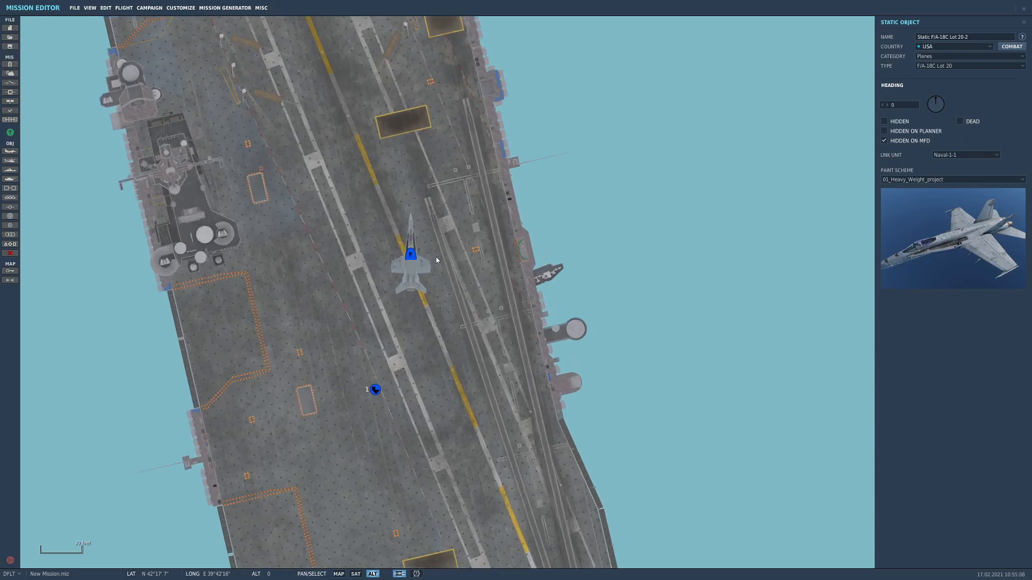
{"action": "scroll", "coordinate": [438, 262], "scroll_direction": "down", "scroll_amount": 3}
{"action": "mouse_move", "coordinate": [463, 300]}
{"action": "left_mouse_down"}
{"action": "mouse_move", "coordinate": [489, 267]}
{"action": "mouse_move", "coordinate": [457, 251]}
{"action": "mouse_move", "coordinate": [438, 221]}
{"action": "left_mouse_up"}
{"action": "right_click_drag", "start_coordinate": [438, 221], "coordinate": [456, 316]}
{"action": "left_click_drag", "start_coordinate": [456, 316], "coordinate": [374, 163]}
{"action": "scroll", "coordinate": [372, 183], "scroll_direction": "up", "scroll_amount": 2}
{"action": "scroll", "coordinate": [375, 165], "scroll_direction": "up", "scroll_amount": 2}
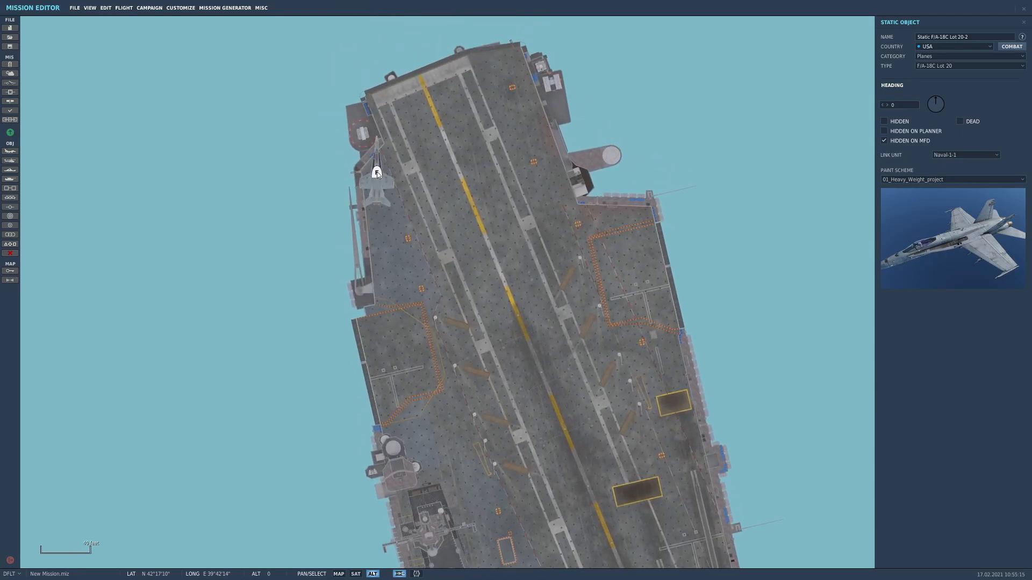
{"action": "scroll", "coordinate": [382, 176], "scroll_direction": "up", "scroll_amount": 3}
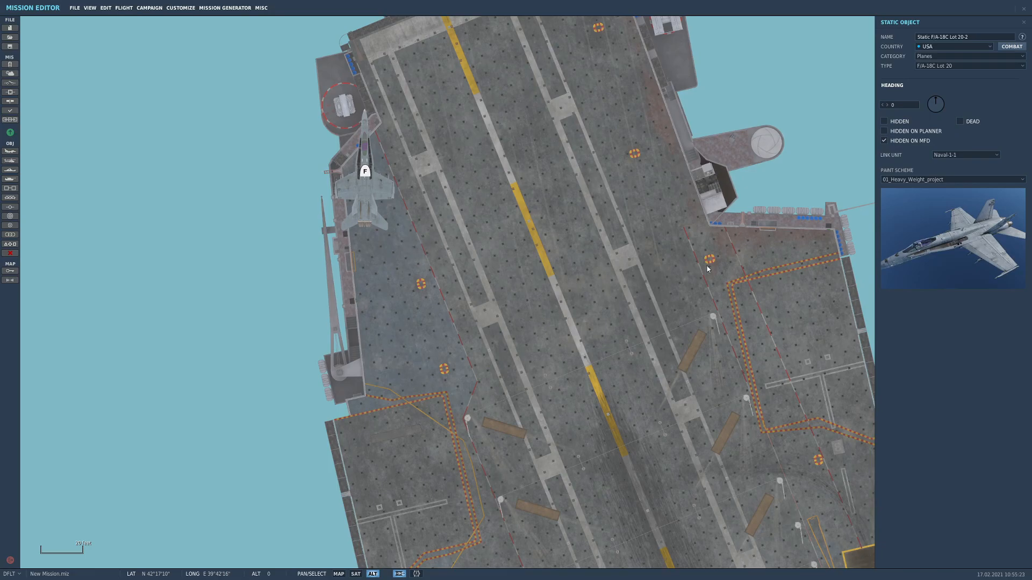
Turn the static F/A-18C to heading 138 and shift it slightly south so its tail overhangs the western deck edge
{"action": "left_click_drag", "start_coordinate": [689, 284], "coordinate": [515, 244]}
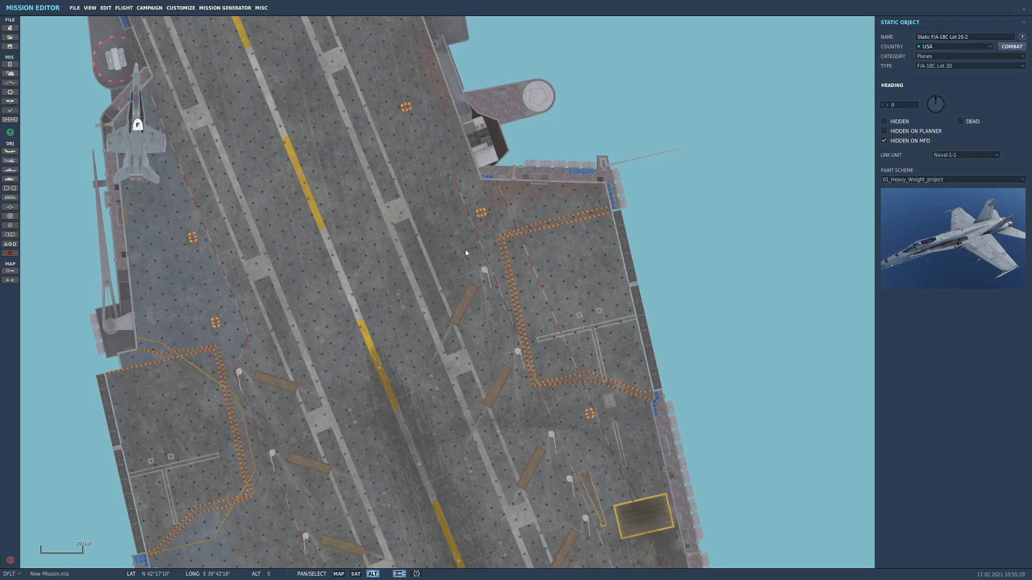
{"action": "scroll", "coordinate": [465, 253], "scroll_direction": "down", "scroll_amount": 3}
{"action": "left_click_drag", "start_coordinate": [311, 429], "coordinate": [272, 354]}
{"action": "left_click_drag", "start_coordinate": [238, 105], "coordinate": [492, 399]}
{"action": "scroll", "coordinate": [356, 291], "scroll_direction": "up", "scroll_amount": 2}
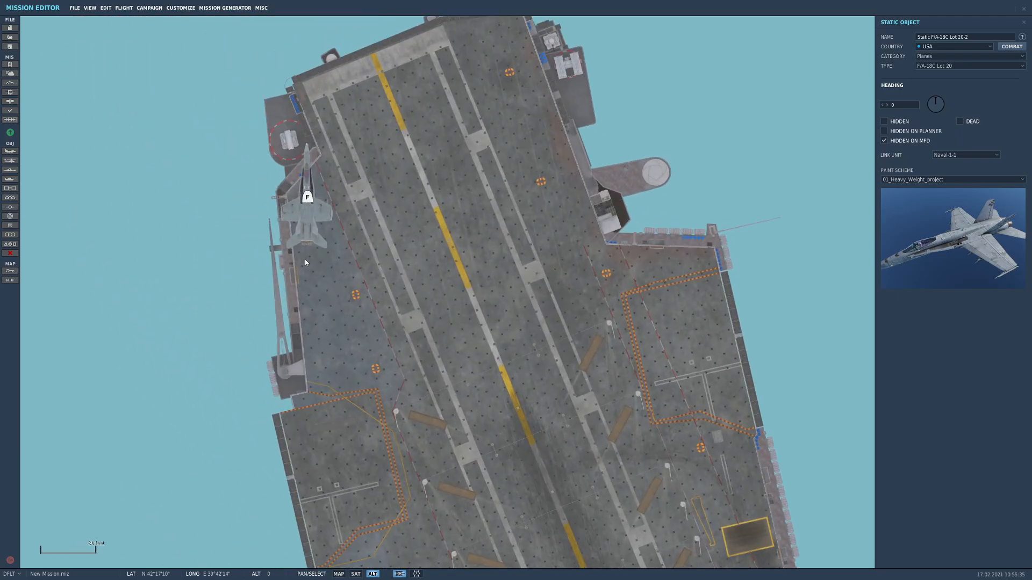
{"action": "left_click_drag", "start_coordinate": [320, 207], "coordinate": [321, 245]}
{"action": "left_click_drag", "start_coordinate": [940, 103], "coordinate": [958, 129]}
{"action": "scroll", "coordinate": [309, 236], "scroll_direction": "up", "scroll_amount": 2}
{"action": "scroll", "coordinate": [309, 236], "scroll_direction": "up", "scroll_amount": 1}
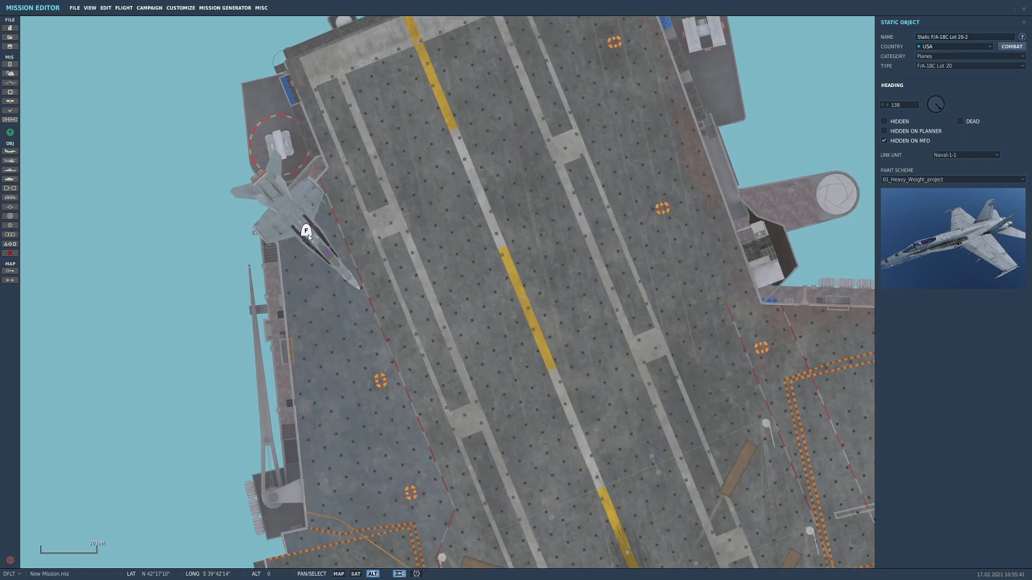
{"action": "left_click_drag", "start_coordinate": [305, 231], "coordinate": [314, 248]}
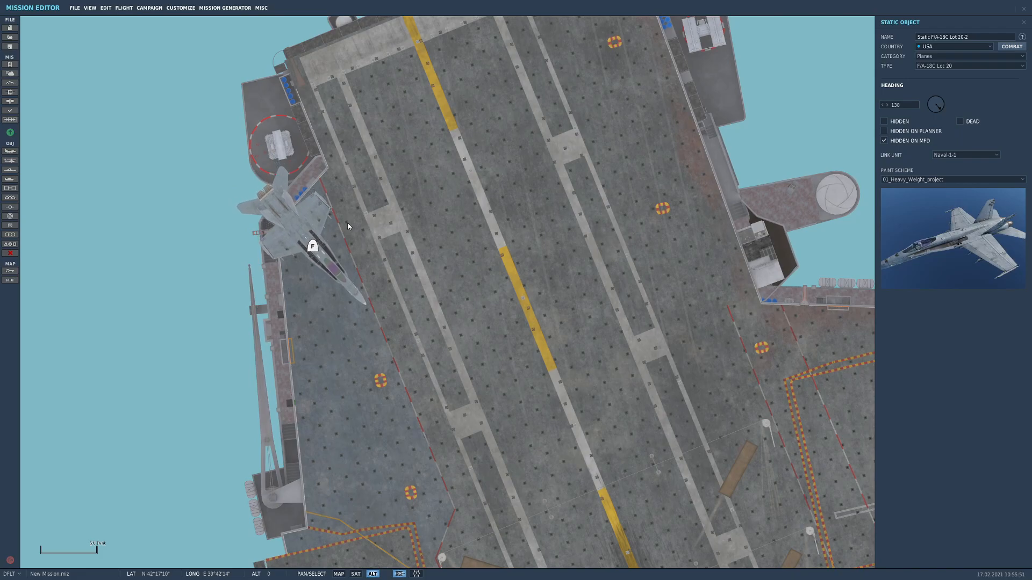
Add a second static F/A-18C Lot 20 on the deck just south of the first and set its heading to 129
{"action": "left_click_drag", "start_coordinate": [436, 271], "coordinate": [466, 204]}
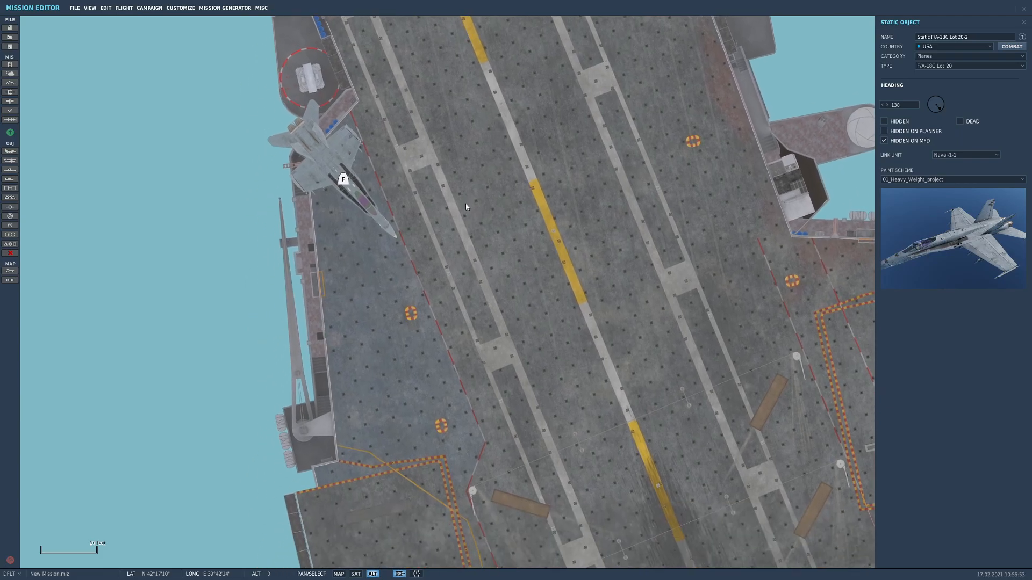
{"action": "left_click", "coordinate": [10, 197]}
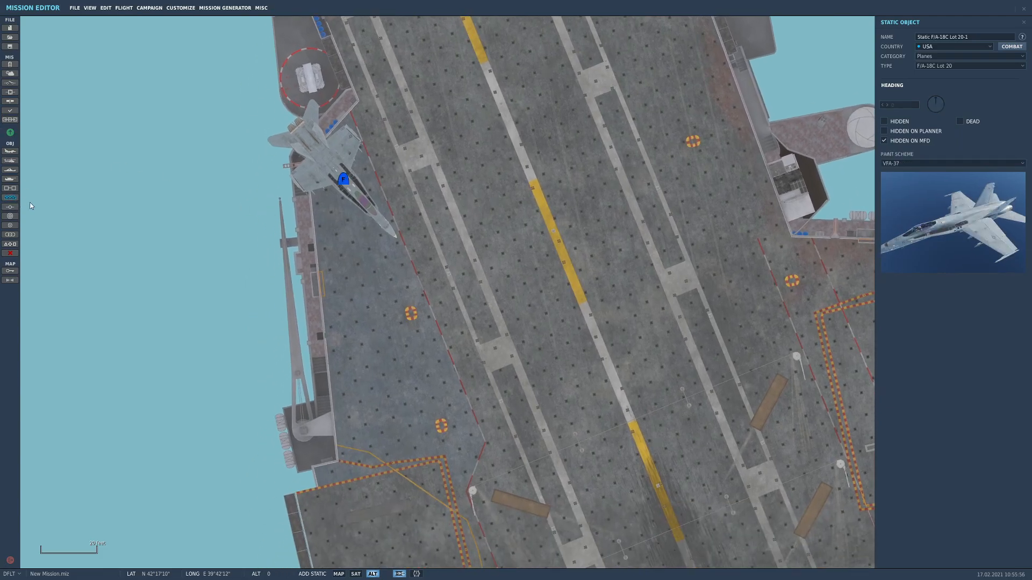
{"action": "left_click", "coordinate": [359, 273]}
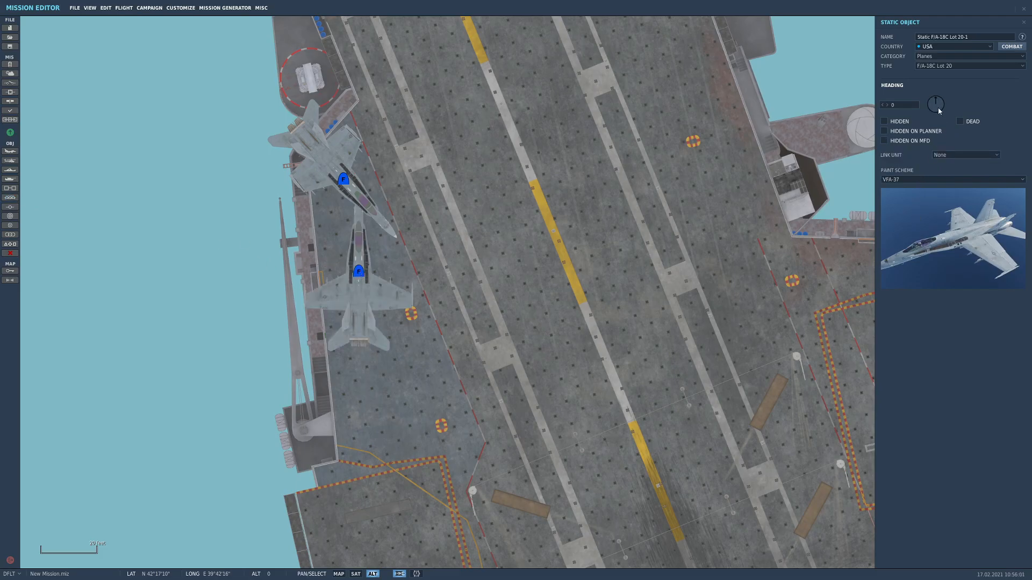
{"action": "left_click_drag", "start_coordinate": [939, 111], "coordinate": [947, 110]}
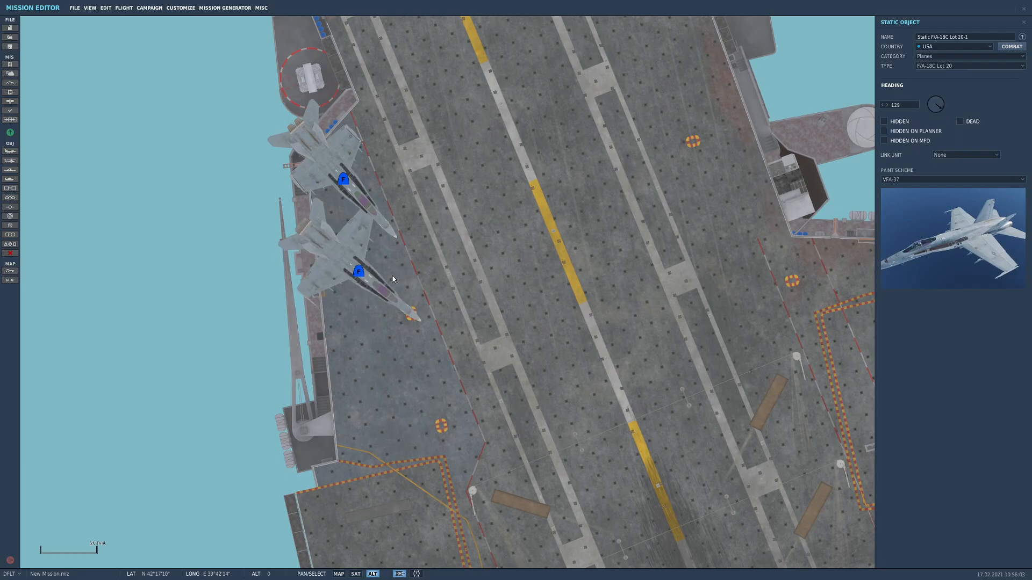
Link the second F/A-18C to Naval-1-1 and adjust its position along the western deck edge, clear of the first aircraft
{"action": "left_click_drag", "start_coordinate": [353, 269], "coordinate": [353, 286]}
{"action": "left_click", "coordinate": [953, 156]}
{"action": "left_click", "coordinate": [949, 174]}
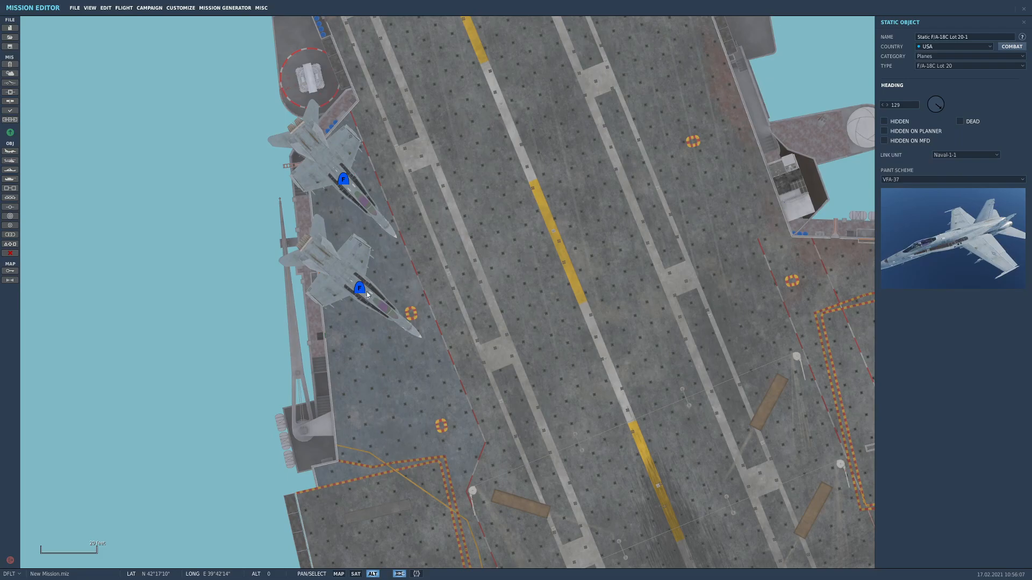
{"action": "left_click_drag", "start_coordinate": [363, 288], "coordinate": [373, 284]}
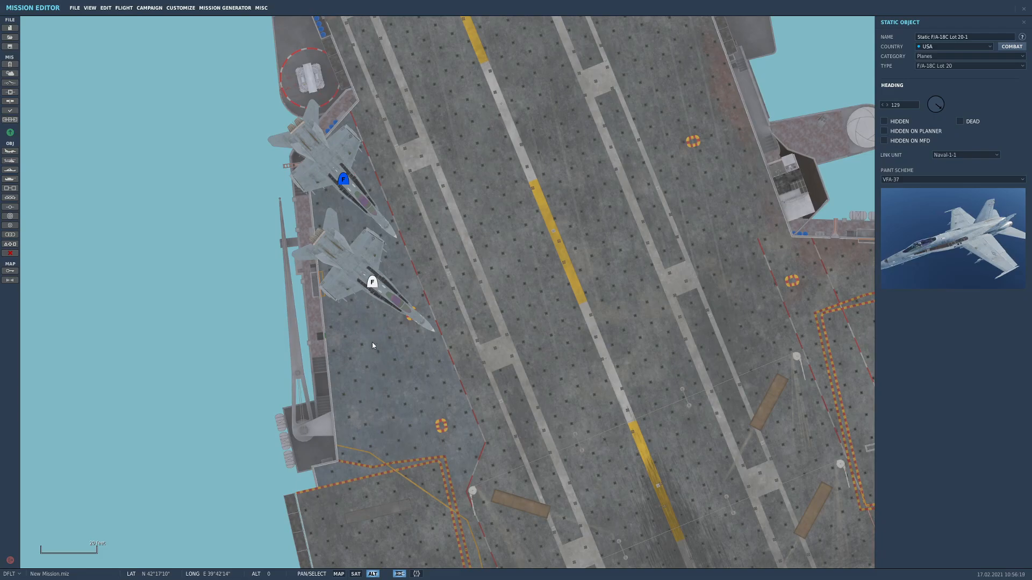
Place a third F/A-18C south of the second at heading 111, and reposition the second midway between its neighbours
{"action": "left_click", "coordinate": [383, 398]}
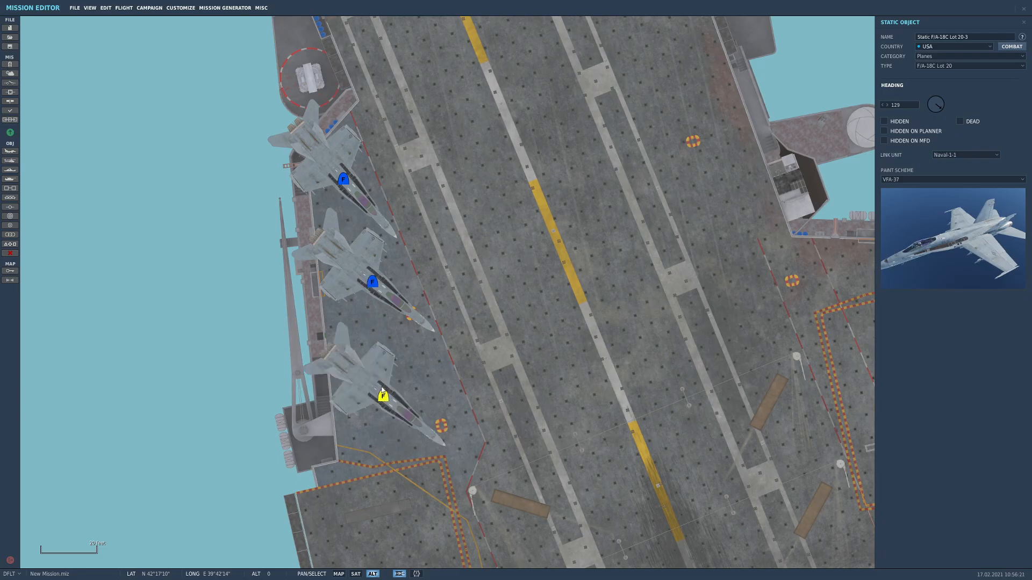
{"action": "left_click_drag", "start_coordinate": [382, 396], "coordinate": [387, 382]}
{"action": "left_click_drag", "start_coordinate": [949, 106], "coordinate": [945, 110]}
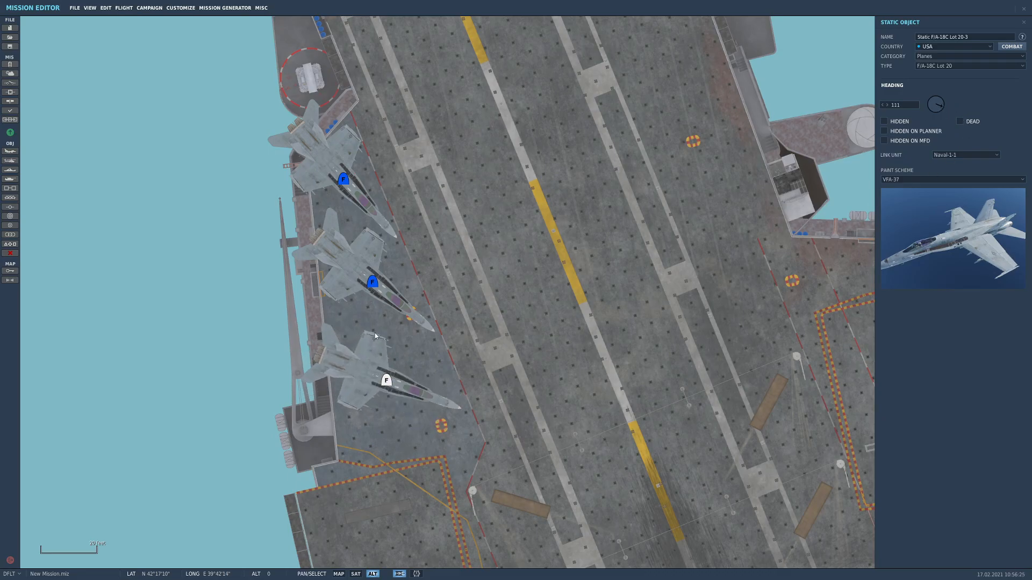
{"action": "left_click_drag", "start_coordinate": [368, 356], "coordinate": [399, 395]}
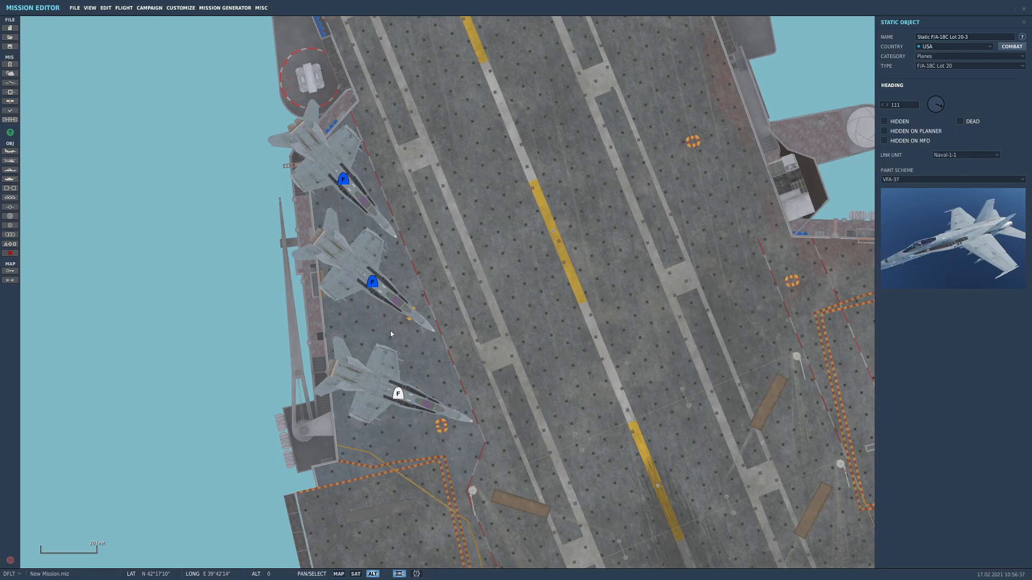
{"action": "left_click_drag", "start_coordinate": [376, 284], "coordinate": [371, 304]}
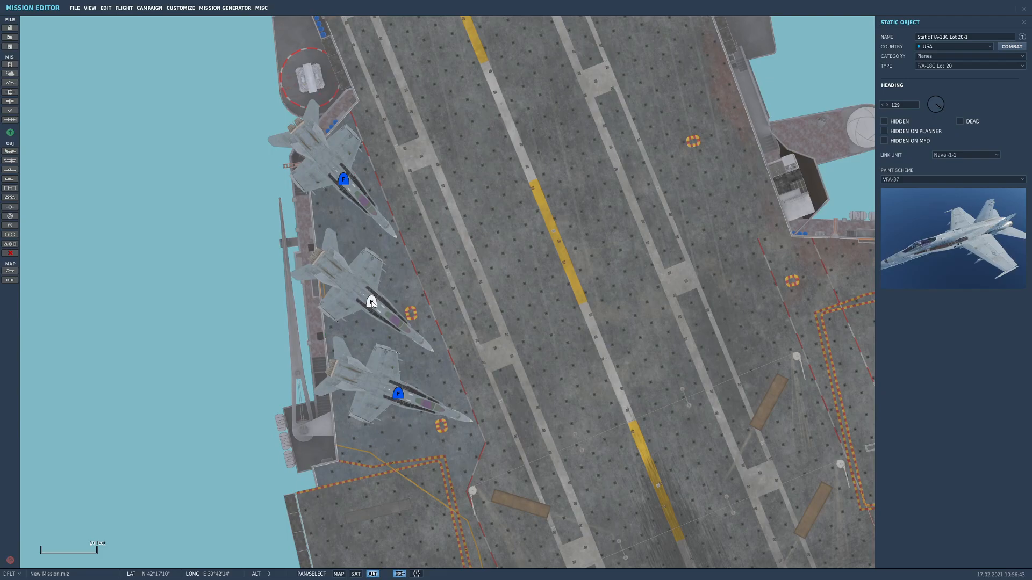
Place a fourth F/A-18C at heading 258 on the northern part of the eastern elevator, its tail over the deck edge
{"action": "left_click_drag", "start_coordinate": [430, 347], "coordinate": [340, 159]}
{"action": "left_click_drag", "start_coordinate": [414, 284], "coordinate": [330, 367]}
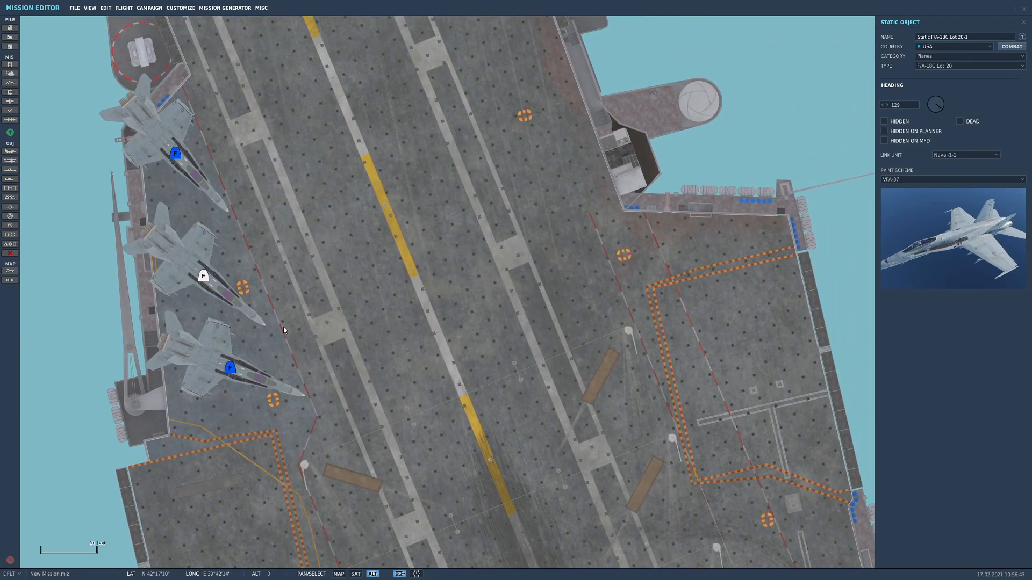
{"action": "left_click_drag", "start_coordinate": [710, 251], "coordinate": [481, 242]}
{"action": "left_click", "coordinate": [500, 238]}
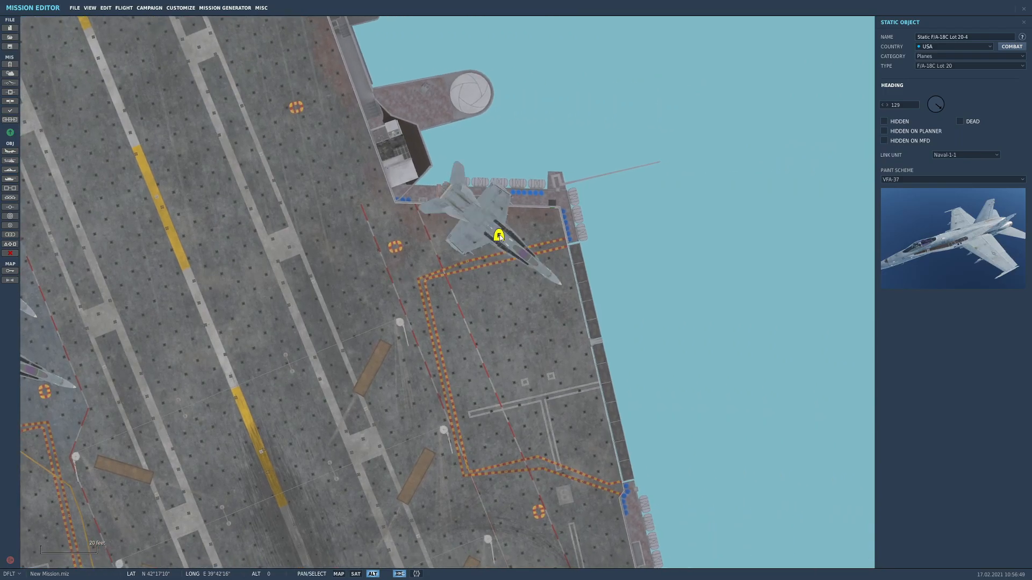
{"action": "left_click", "coordinate": [924, 108]}
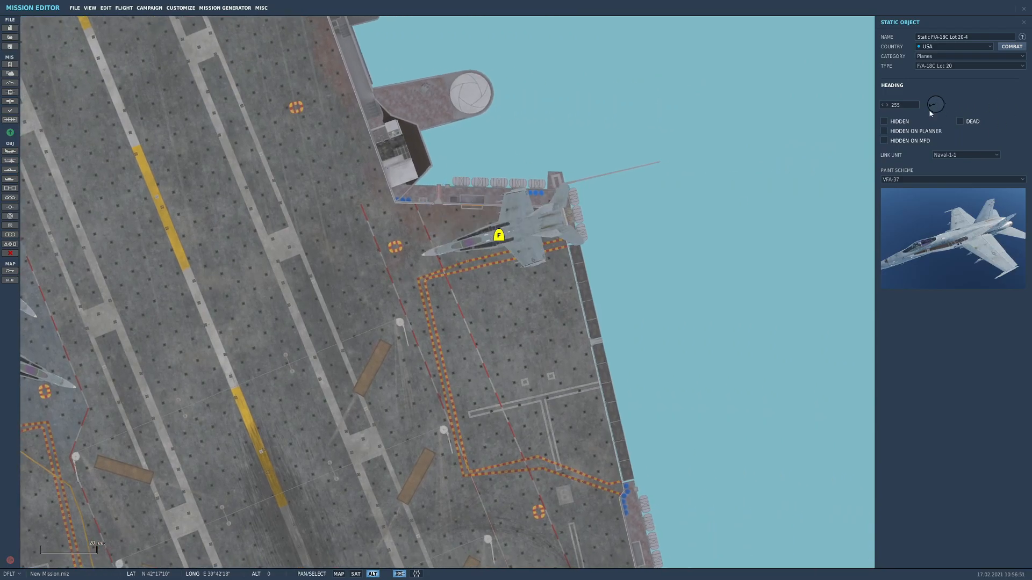
{"action": "left_click_drag", "start_coordinate": [934, 109], "coordinate": [930, 106]}
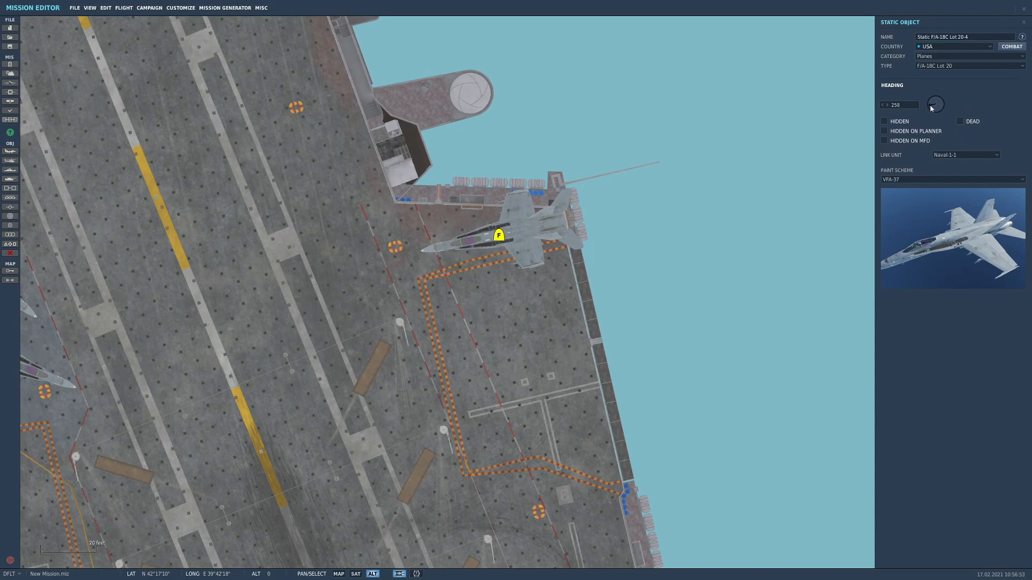
{"action": "left_click_drag", "start_coordinate": [498, 235], "coordinate": [537, 298]}
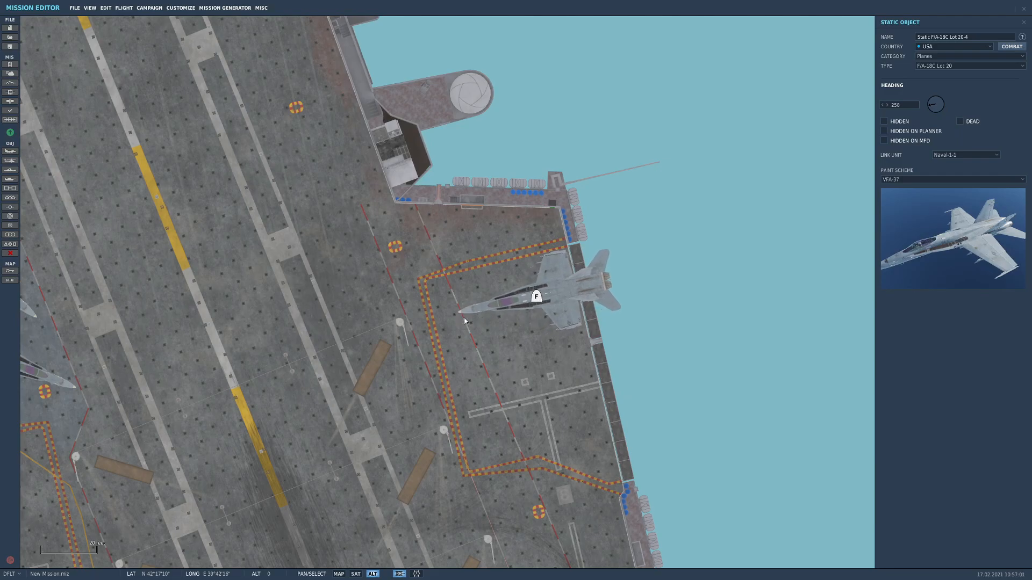
Place a fifth F/A-18C on the eastern elevator, parallel to the fourth aircraft and just south of it
{"action": "left_click_drag", "start_coordinate": [570, 355], "coordinate": [442, 240]}
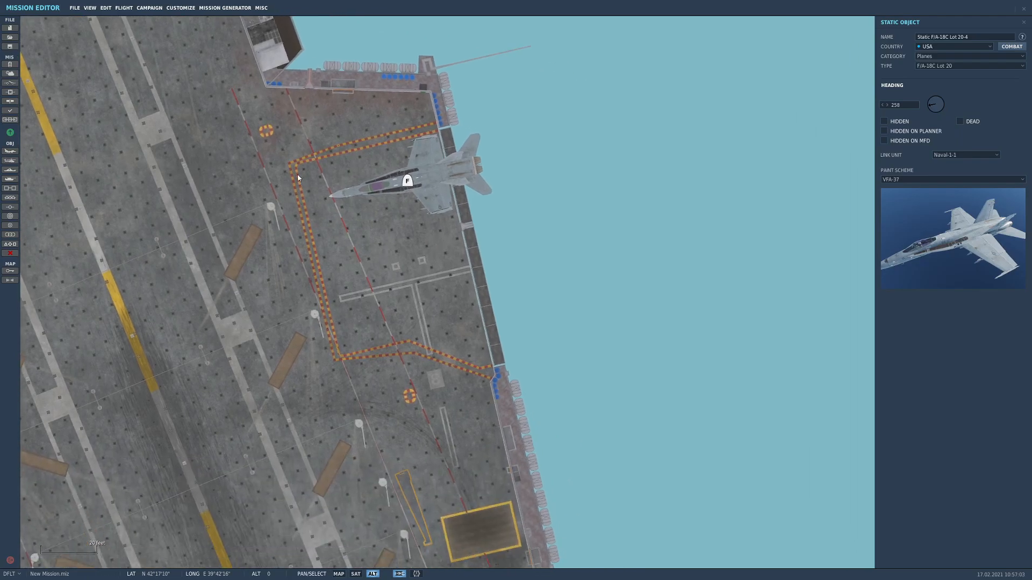
{"action": "left_click", "coordinate": [420, 293]}
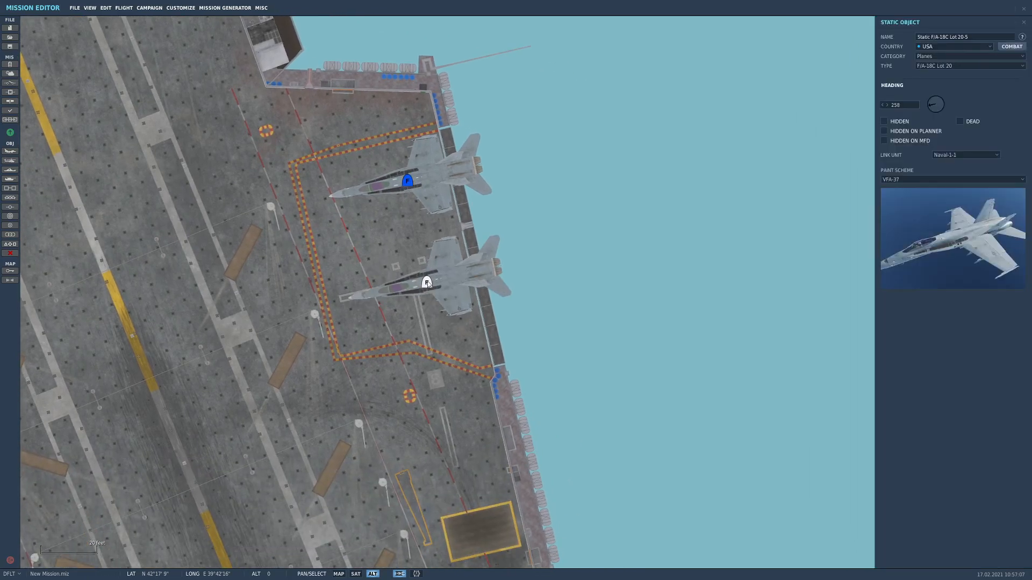
{"action": "left_click_drag", "start_coordinate": [388, 343], "coordinate": [541, 276]}
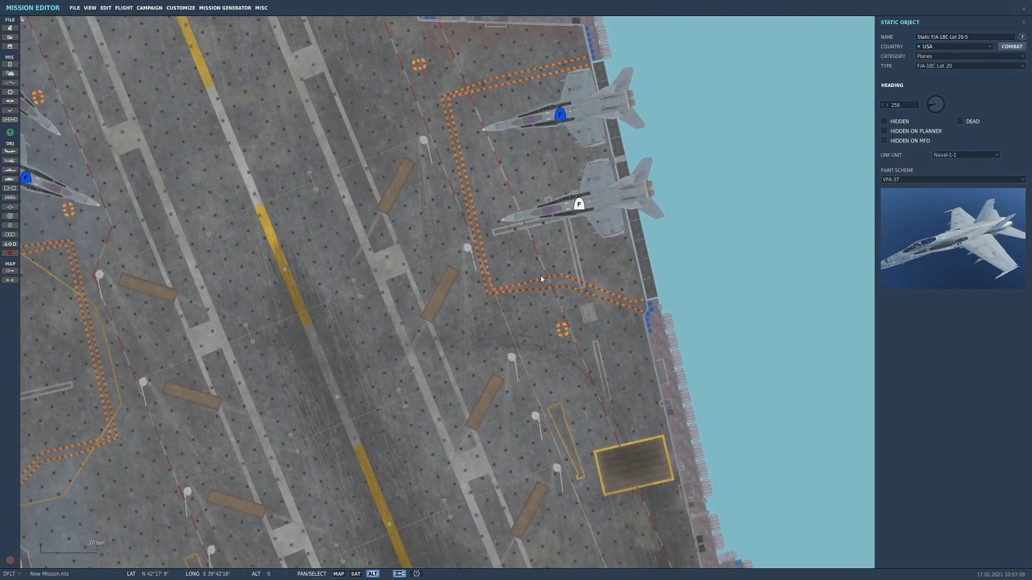
{"action": "scroll", "coordinate": [541, 275], "scroll_direction": "down", "scroll_amount": 2}
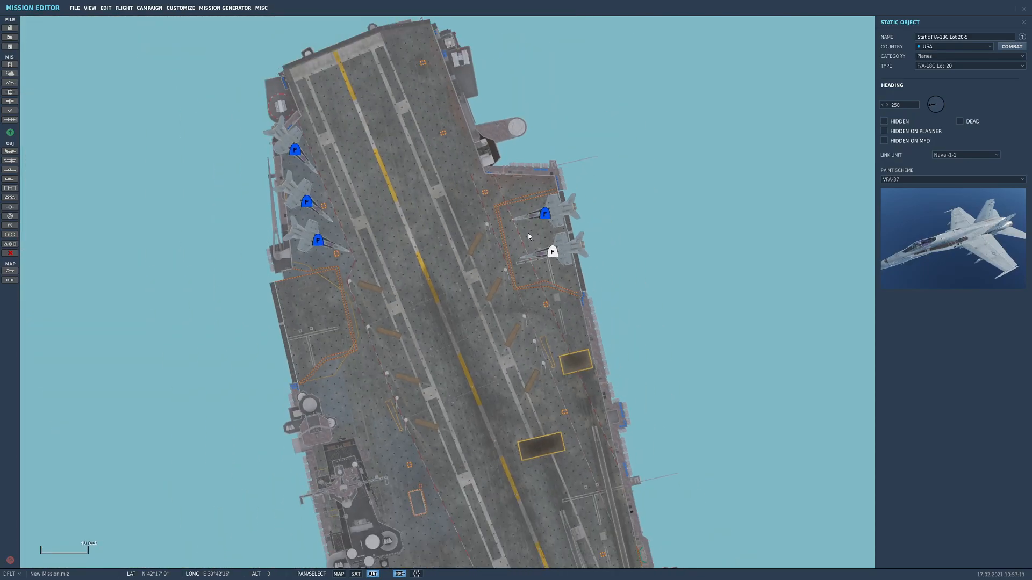
Place two more F/A-18Cs at heading 111, linked to Naval-1-1, one south of the other on the western elevator ahead of the island
{"action": "left_click_drag", "start_coordinate": [434, 354], "coordinate": [468, 242]}
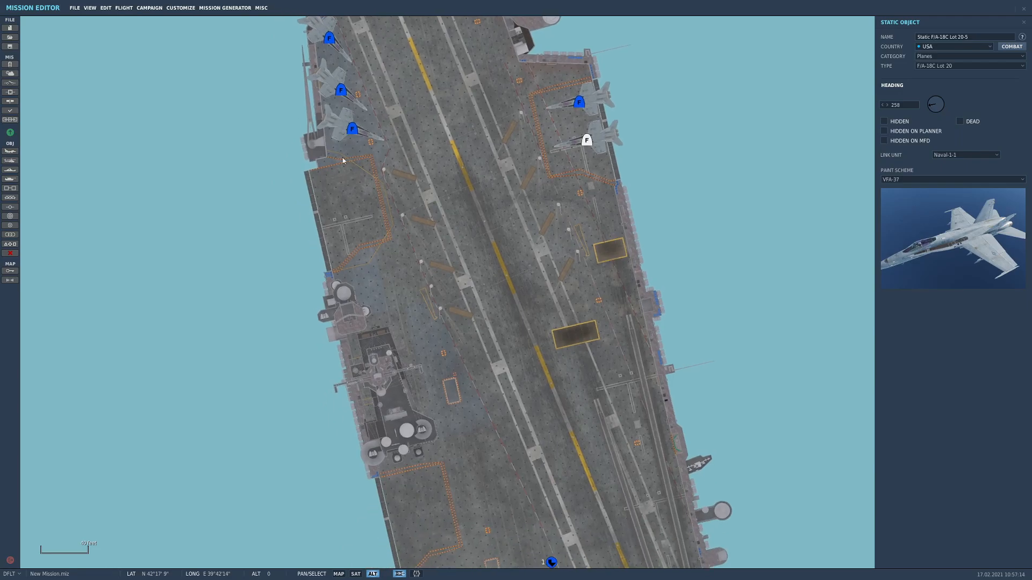
{"action": "left_click_drag", "start_coordinate": [391, 213], "coordinate": [397, 299]}
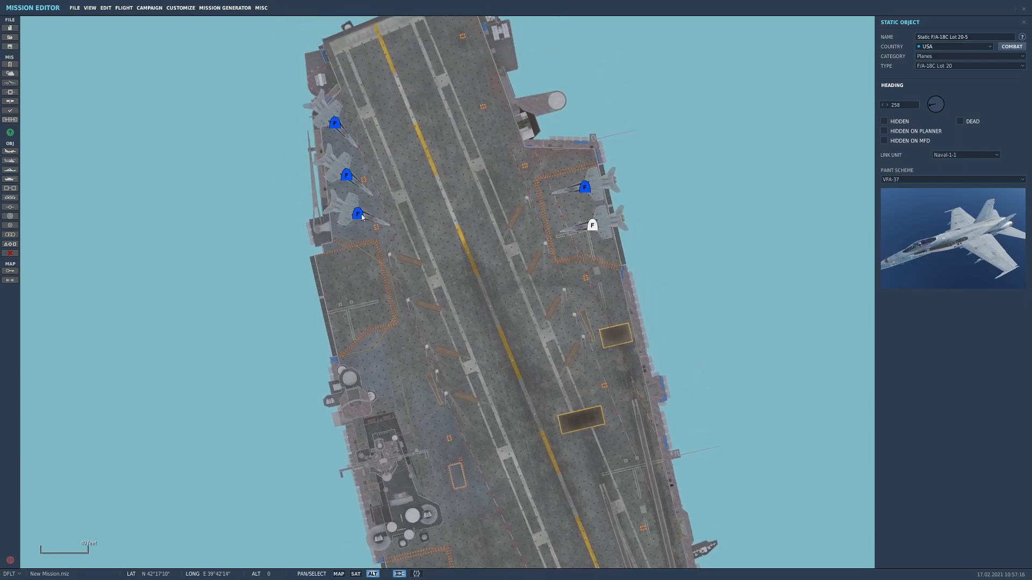
{"action": "scroll", "coordinate": [345, 267], "scroll_direction": "up", "scroll_amount": 3}
{"action": "left_click", "coordinate": [345, 267]}
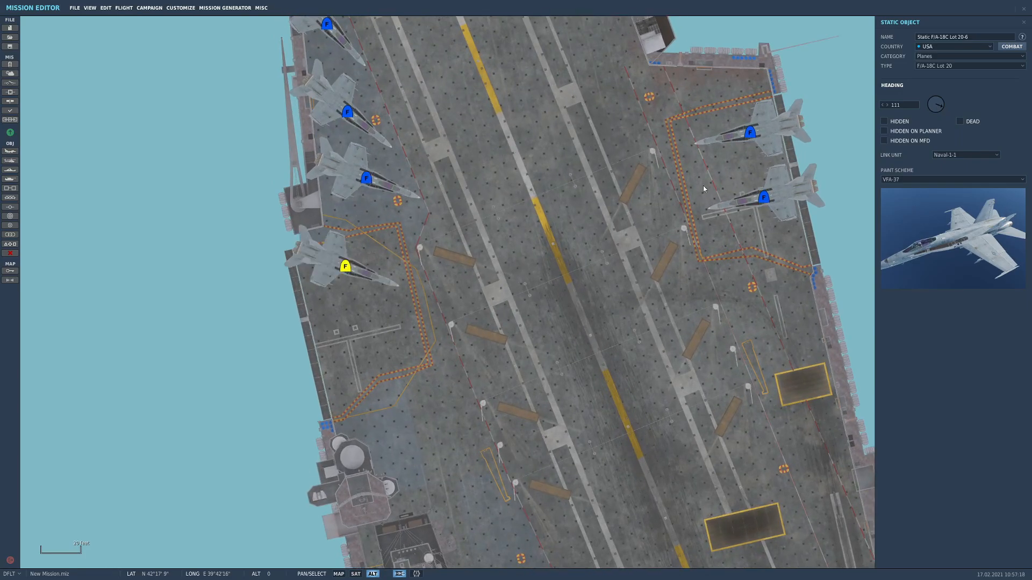
{"action": "left_click", "coordinate": [354, 344]}
Nudge both F/A-18Cs on the western elevator southward, widening the gap between them
{"action": "left_click_drag", "start_coordinate": [354, 315], "coordinate": [358, 336]}
{"action": "left_click_drag", "start_coordinate": [347, 288], "coordinate": [352, 301]}
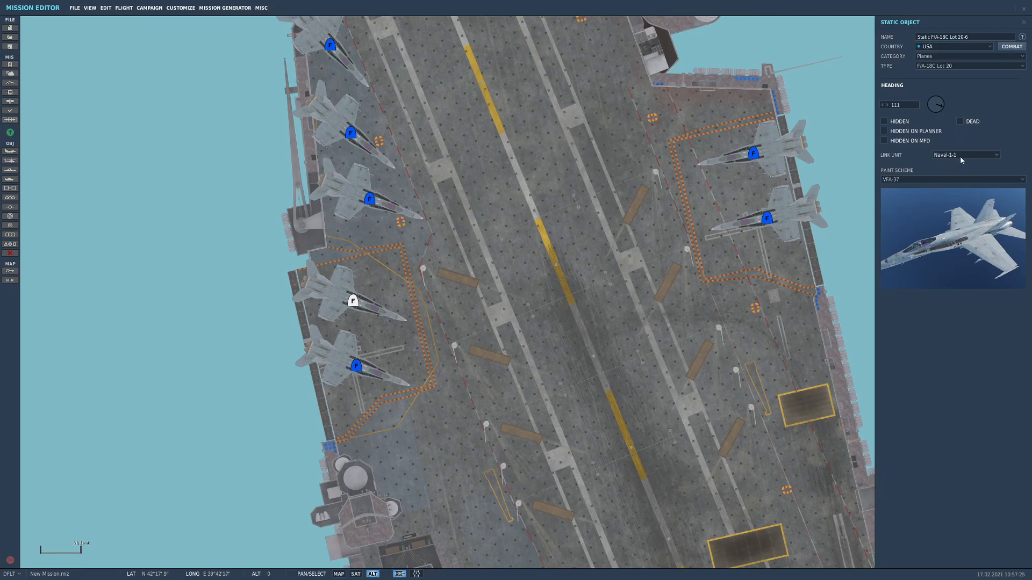
{"action": "left_click_drag", "start_coordinate": [355, 368], "coordinate": [362, 374]}
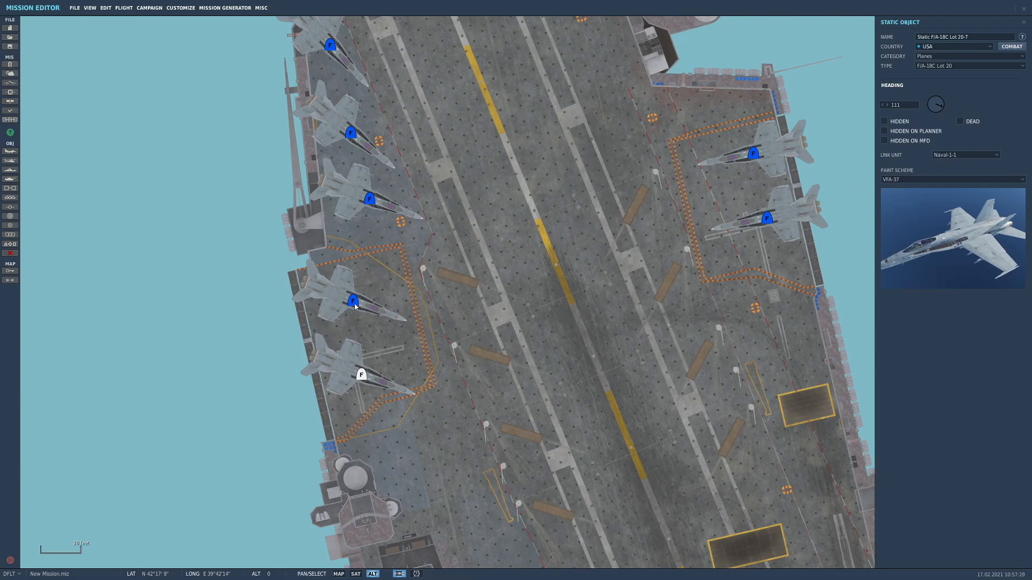
Turn the northern F/A-18C on the western elevator to heading 78 and shift it west so its tail overhangs the deck edge
{"action": "left_click_drag", "start_coordinate": [364, 309], "coordinate": [367, 313]}
{"action": "left_click_drag", "start_coordinate": [940, 111], "coordinate": [950, 101]}
{"action": "mouse_move", "coordinate": [357, 305]}
{"action": "left_mouse_down"}
{"action": "mouse_move", "coordinate": [358, 287]}
{"action": "mouse_move", "coordinate": [337, 297]}
{"action": "left_mouse_up"}
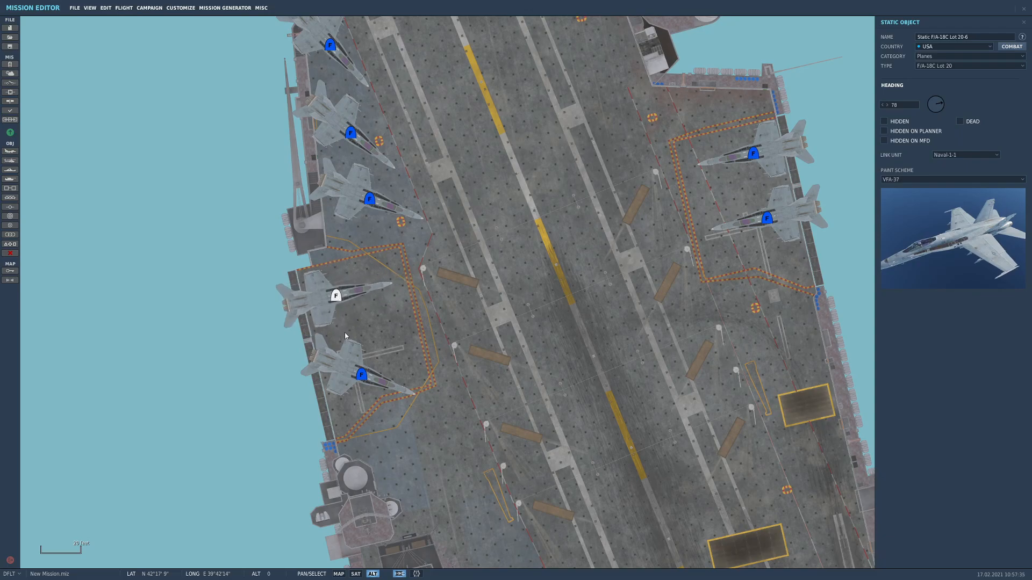
Turn the southern F/A-18C on the western elevator to heading 80 and move it slightly northwest toward the deck edge
{"action": "left_click", "coordinate": [364, 378]}
{"action": "left_click_drag", "start_coordinate": [946, 117], "coordinate": [951, 105]}
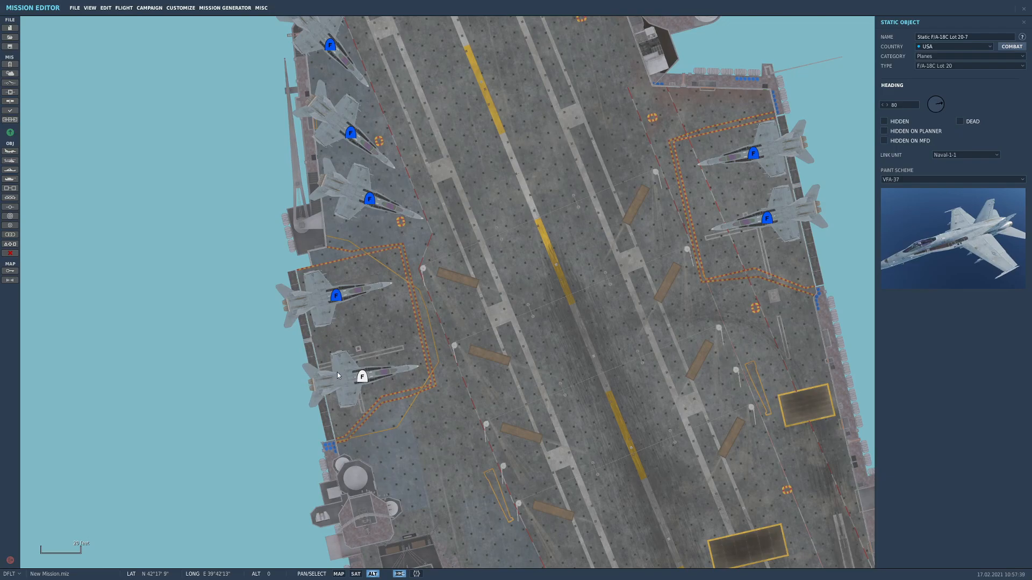
{"action": "mouse_move", "coordinate": [363, 377]}
{"action": "left_mouse_down"}
{"action": "mouse_move", "coordinate": [349, 359]}
{"action": "mouse_move", "coordinate": [355, 371]}
{"action": "left_mouse_up"}
Examine the carrier deck along its full length, checking the parked aircraft, the runway and catapults, and the free elevators
{"action": "left_click_drag", "start_coordinate": [448, 380], "coordinate": [386, 328]}
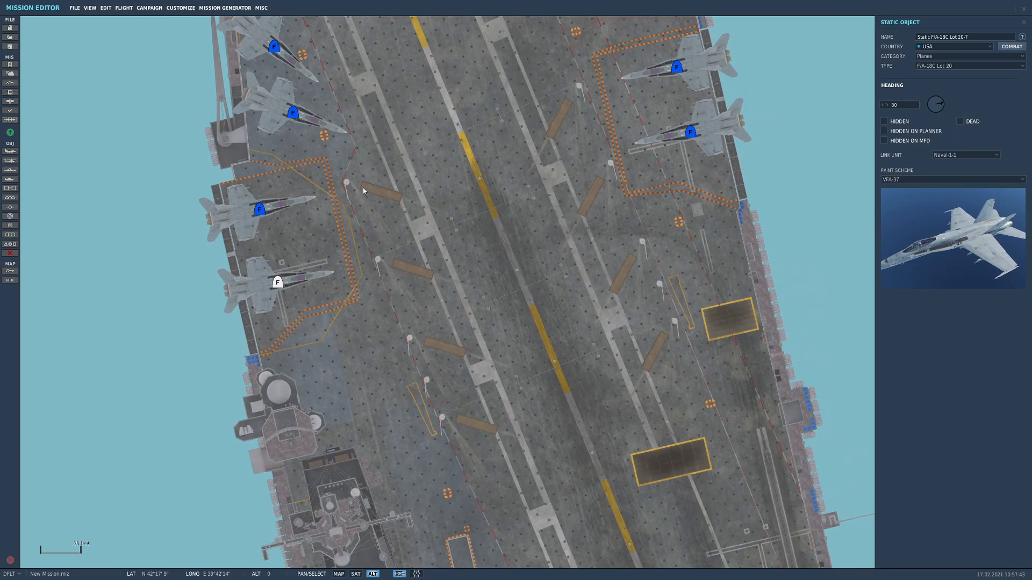
{"action": "left_click_drag", "start_coordinate": [295, 18], "coordinate": [299, 148]}
{"action": "left_click_drag", "start_coordinate": [674, 397], "coordinate": [560, 182]}
{"action": "scroll", "coordinate": [572, 239], "scroll_direction": "down", "scroll_amount": 4}
{"action": "left_click_drag", "start_coordinate": [479, 340], "coordinate": [328, 188]}
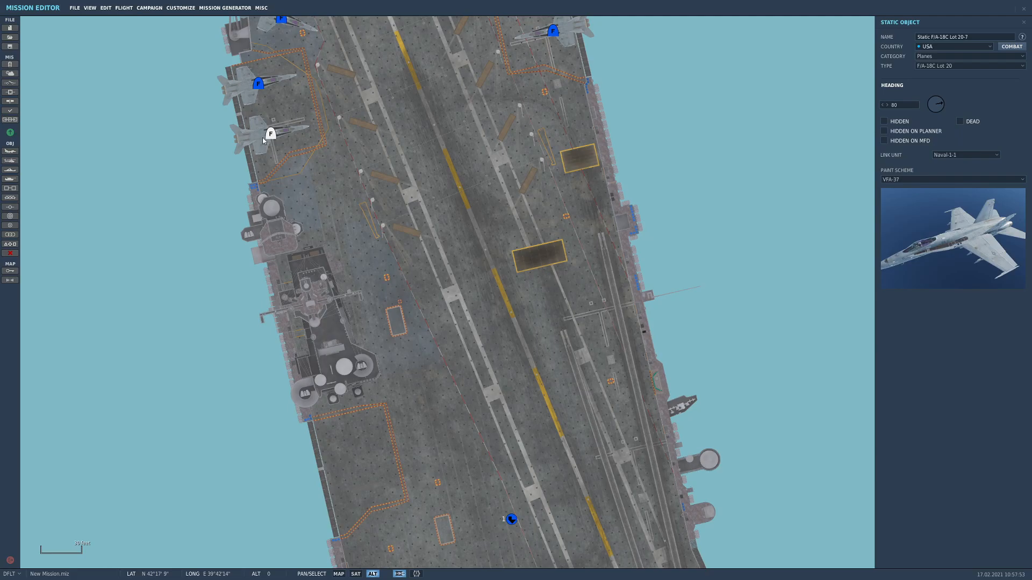
{"action": "left_click_drag", "start_coordinate": [424, 371], "coordinate": [430, 318]}
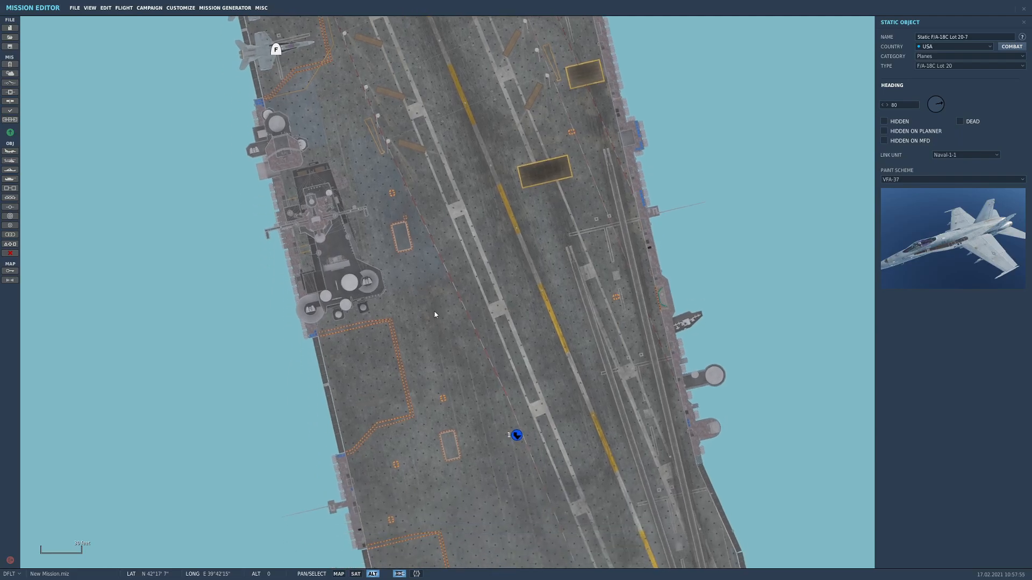
{"action": "left_click_drag", "start_coordinate": [390, 453], "coordinate": [357, 266]}
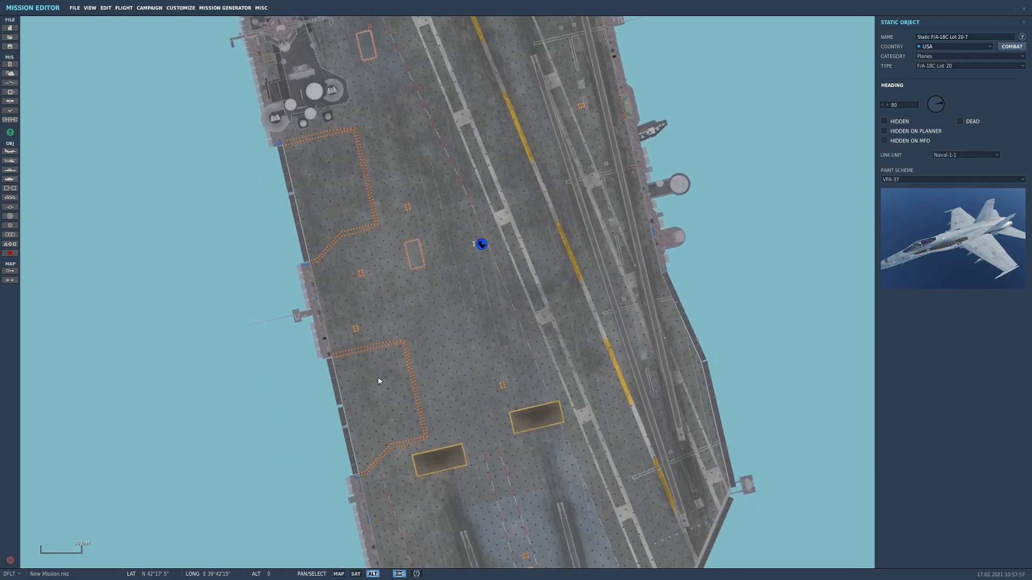
{"action": "left_click_drag", "start_coordinate": [367, 191], "coordinate": [393, 371]}
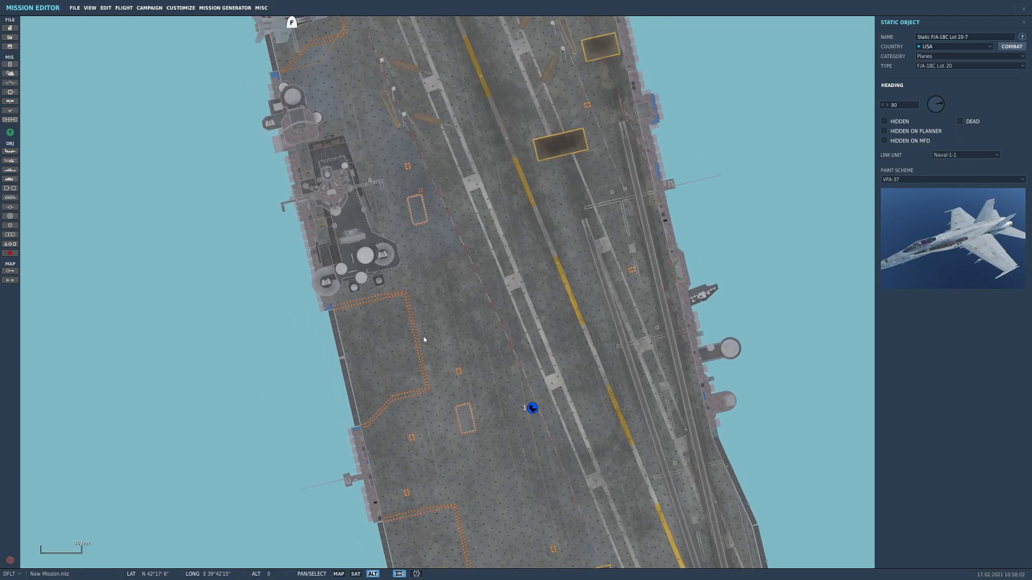
{"action": "left_click_drag", "start_coordinate": [519, 266], "coordinate": [492, 301]}
{"action": "scroll", "coordinate": [474, 397], "scroll_direction": "down", "scroll_amount": 2}
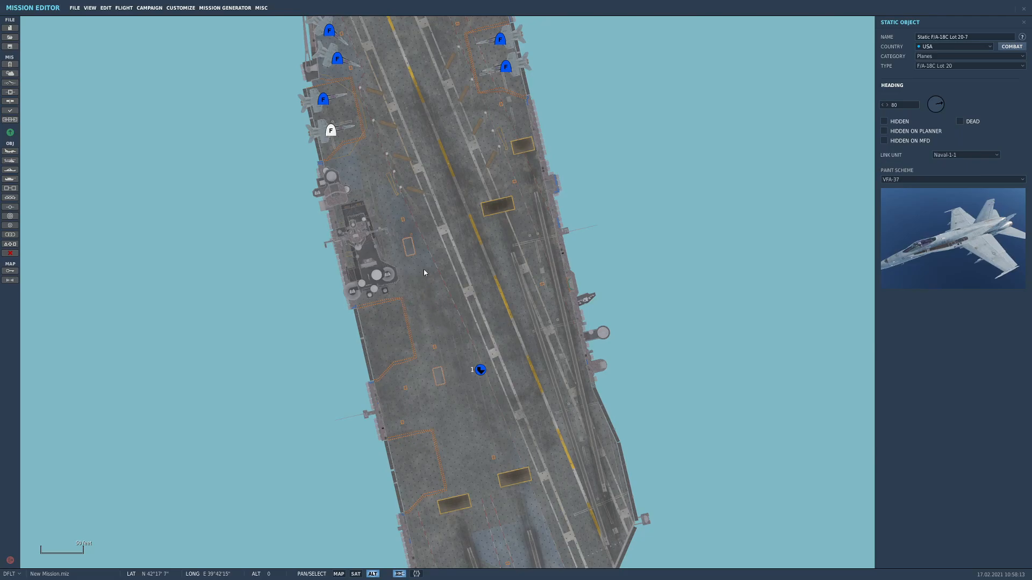
{"action": "left_click_drag", "start_coordinate": [424, 277], "coordinate": [445, 368]}
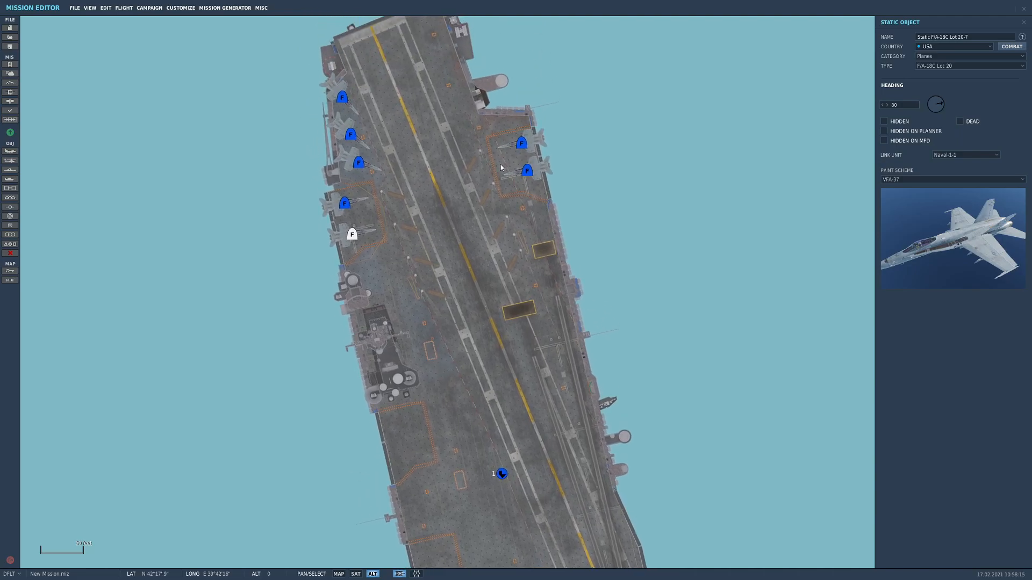
{"action": "left_click_drag", "start_coordinate": [466, 365], "coordinate": [466, 339]}
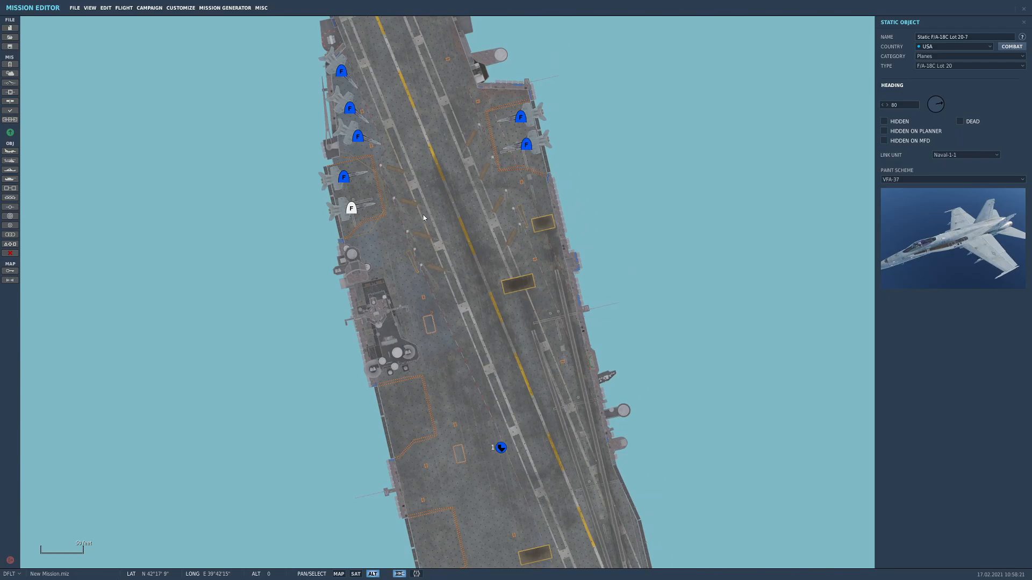
{"action": "left_click_drag", "start_coordinate": [452, 363], "coordinate": [450, 286]}
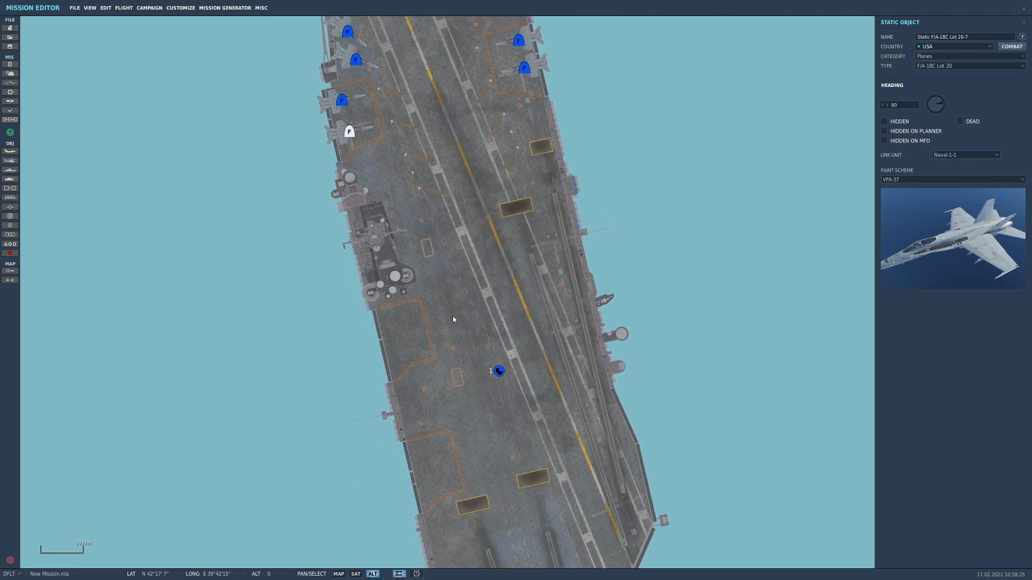
{"action": "left_click_drag", "start_coordinate": [451, 323], "coordinate": [437, 269]}
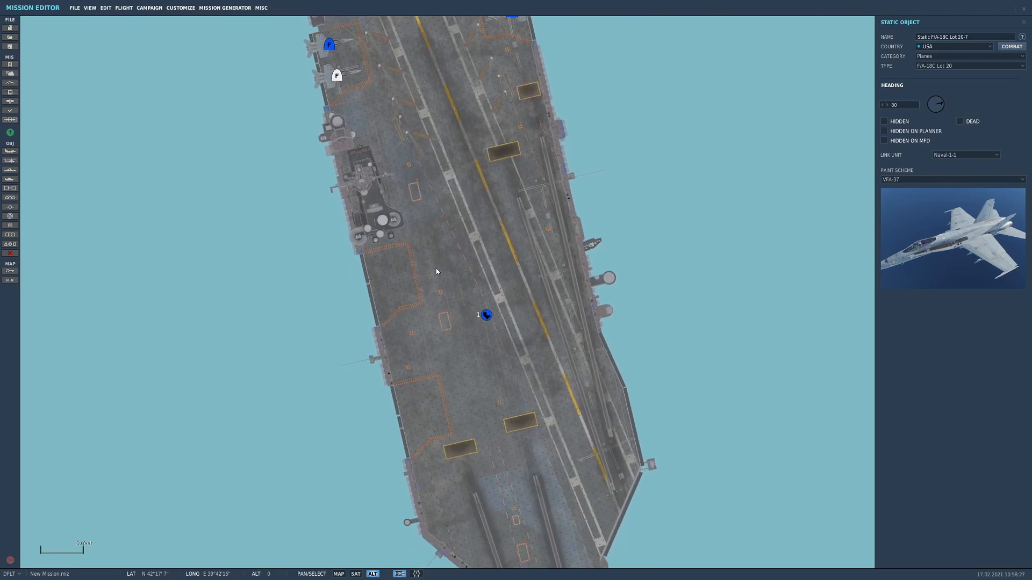
{"action": "left_click_drag", "start_coordinate": [473, 341], "coordinate": [445, 279]}
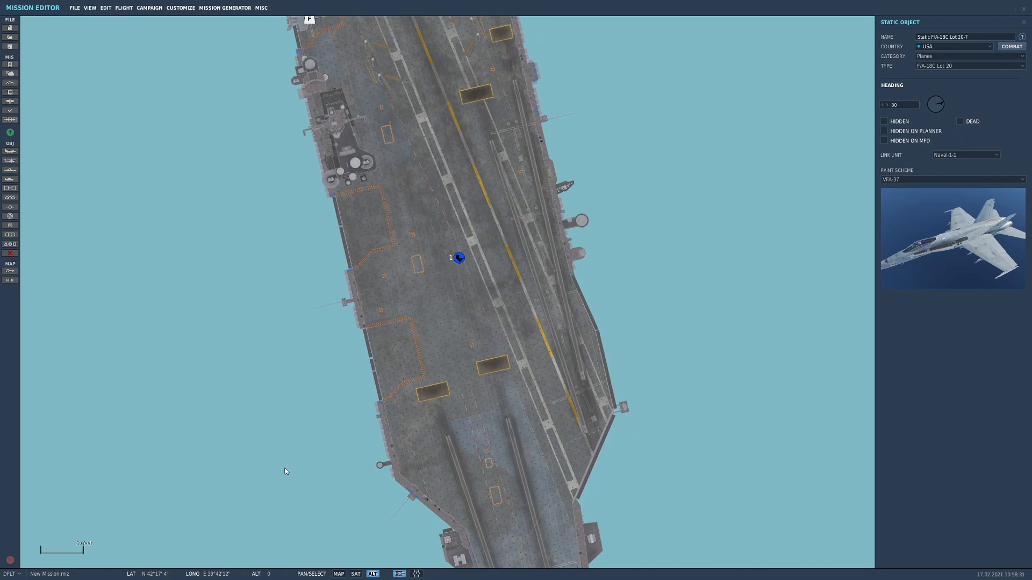
{"action": "left_click_drag", "start_coordinate": [418, 185], "coordinate": [455, 317]}
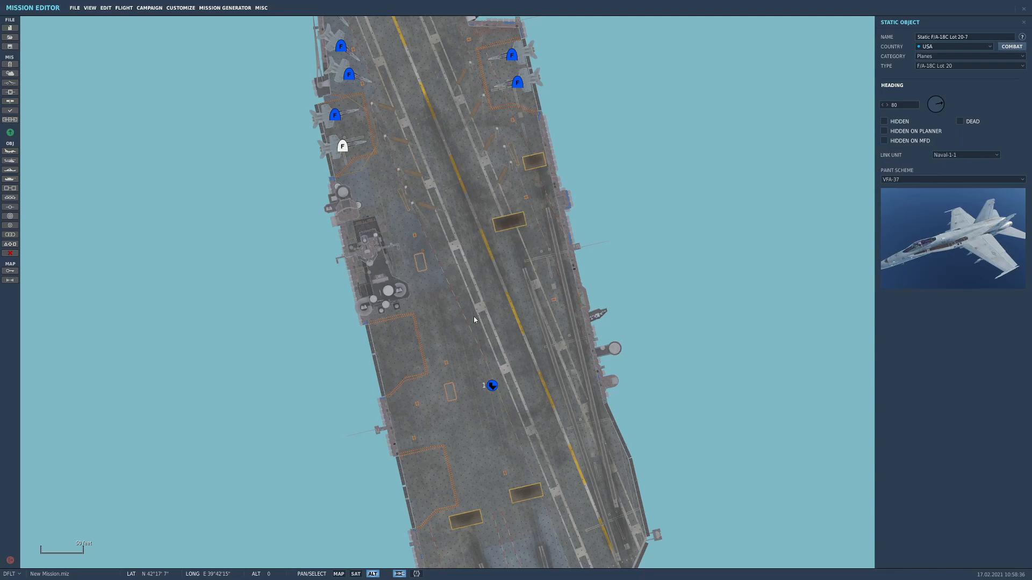
{"action": "left_click_drag", "start_coordinate": [455, 297], "coordinate": [458, 367]}
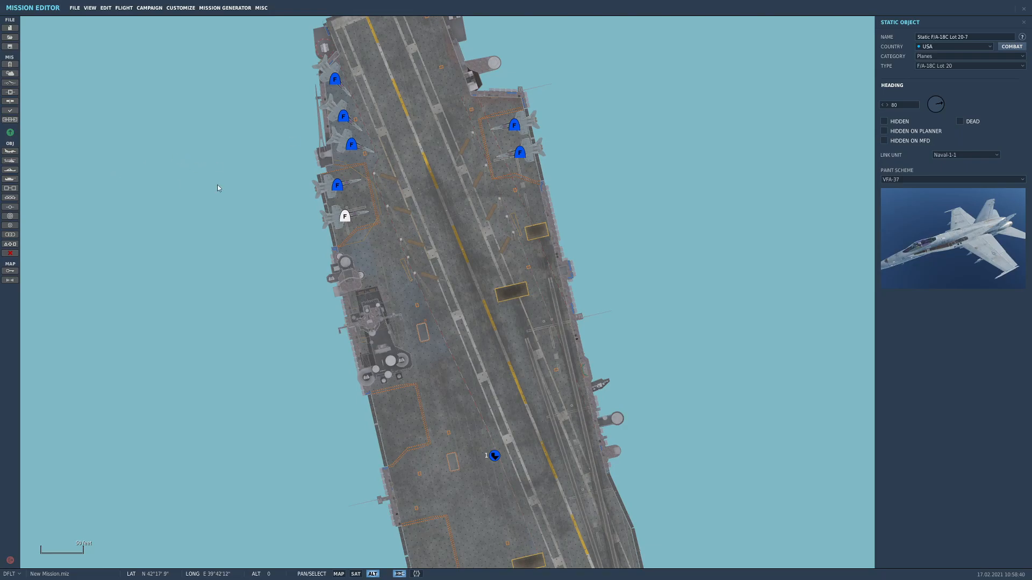
{"action": "left_click", "coordinate": [975, 66]}
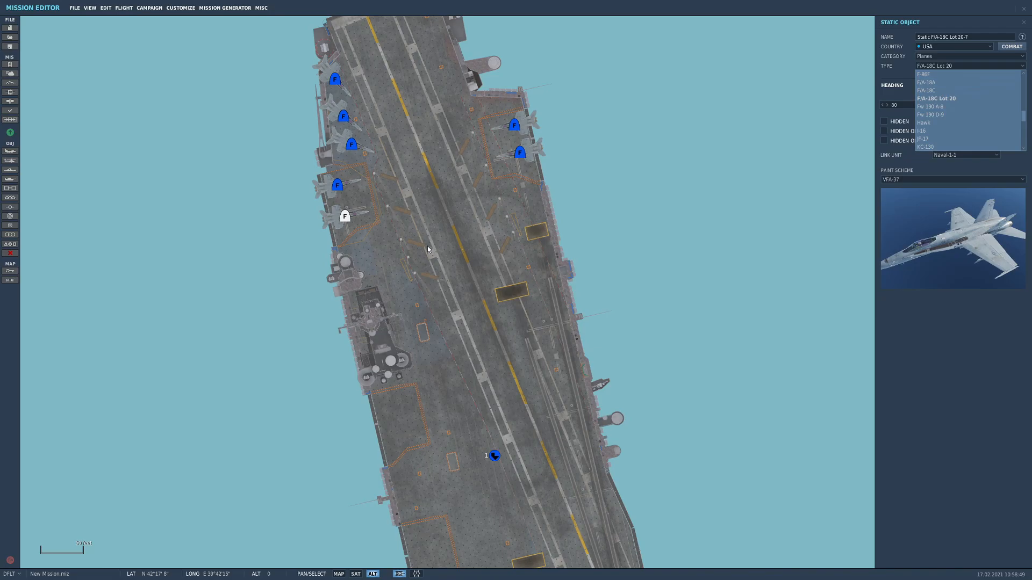
{"action": "left_click_drag", "start_coordinate": [399, 285], "coordinate": [397, 240]}
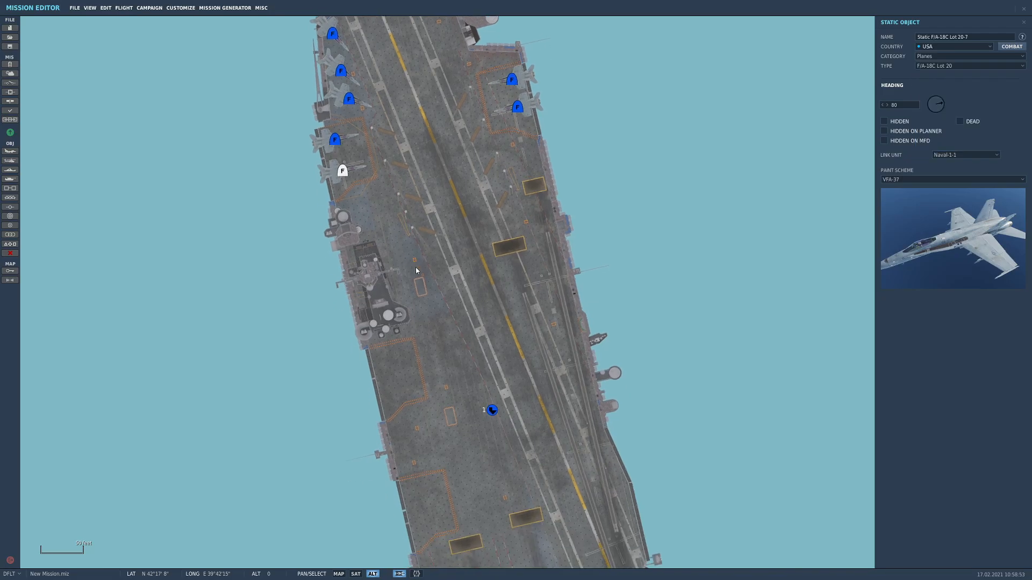
{"action": "left_click", "coordinate": [431, 312]}
{"action": "left_click_drag", "start_coordinate": [419, 316], "coordinate": [382, 344]}
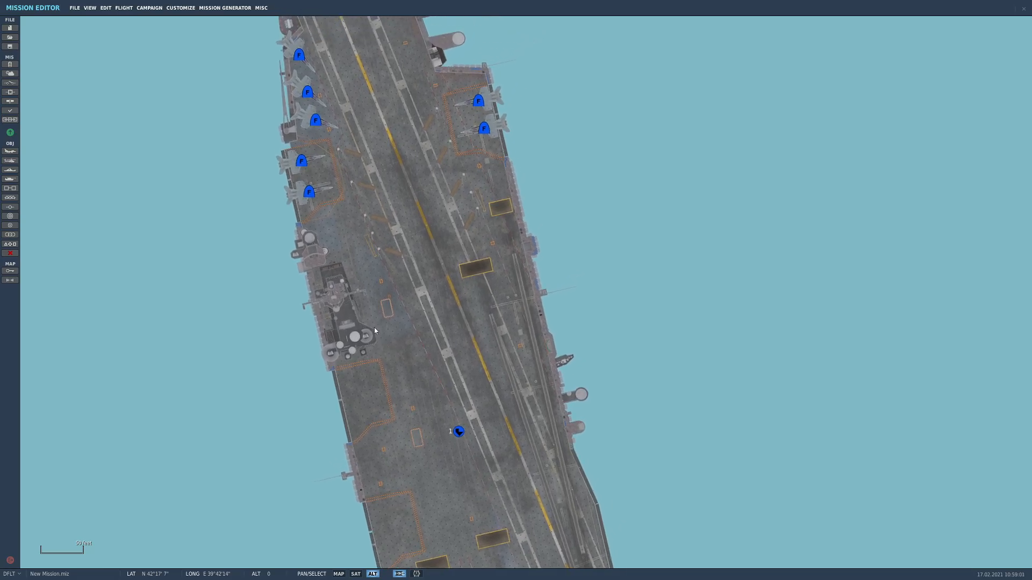
{"action": "left_click_drag", "start_coordinate": [284, 333], "coordinate": [301, 305]}
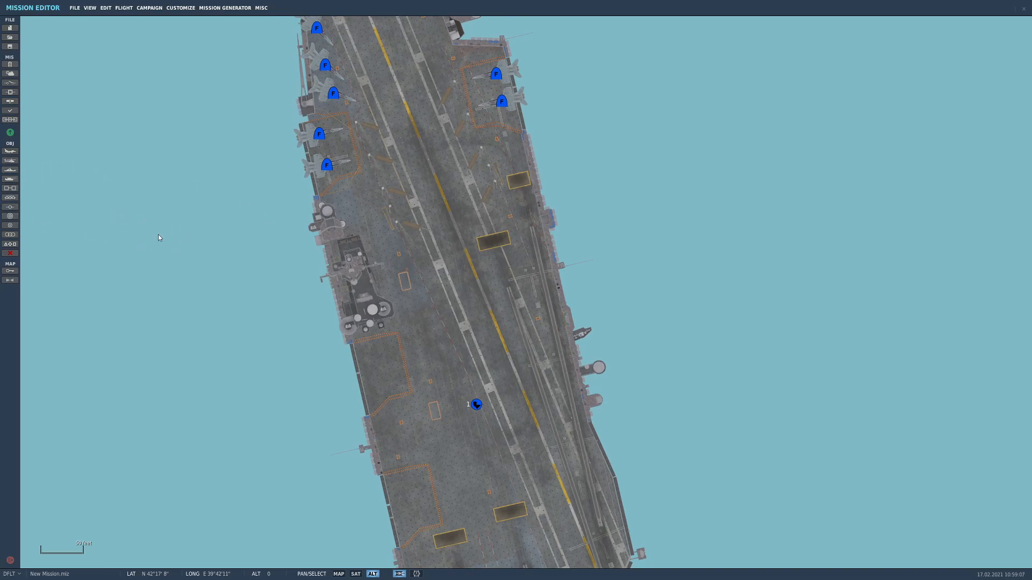
Add a static E-2D with the VAW-125 Tigertails paint scheme on the western elevator just south of the island
{"action": "left_click", "coordinate": [9, 197]}
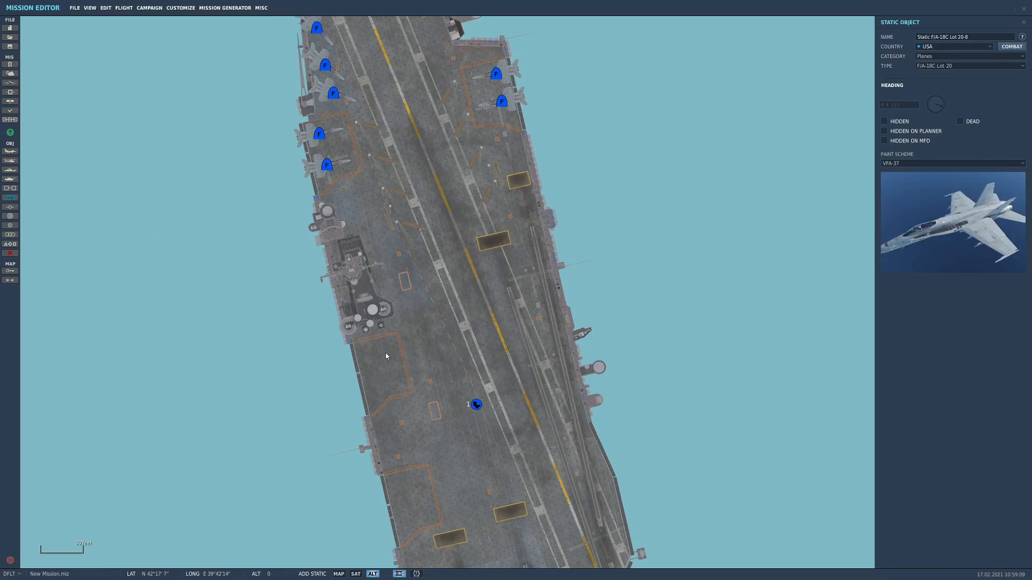
{"action": "left_click", "coordinate": [374, 351]}
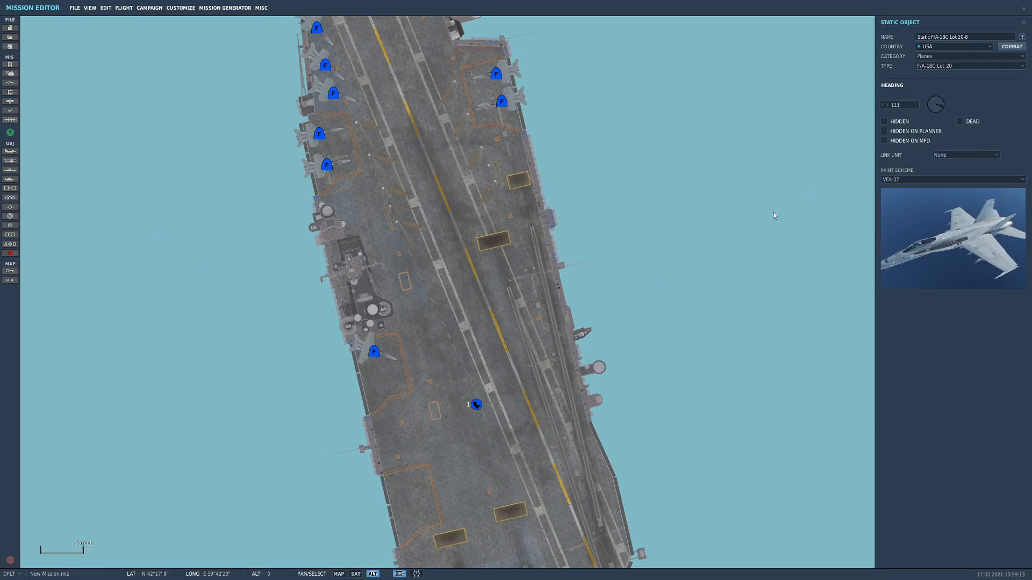
{"action": "left_click", "coordinate": [968, 66]}
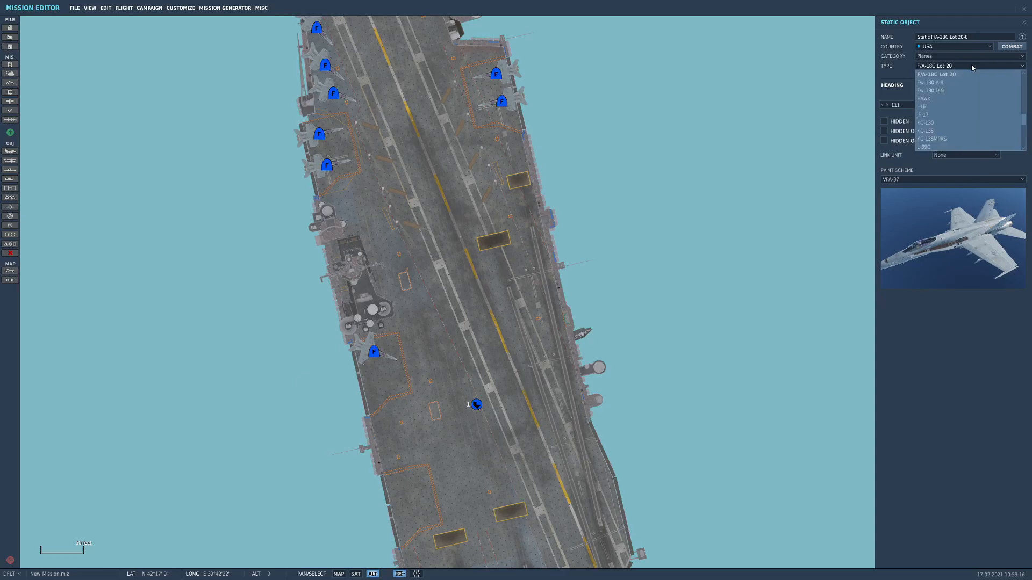
{"action": "scroll", "coordinate": [964, 114], "scroll_direction": "down", "scroll_amount": 3}
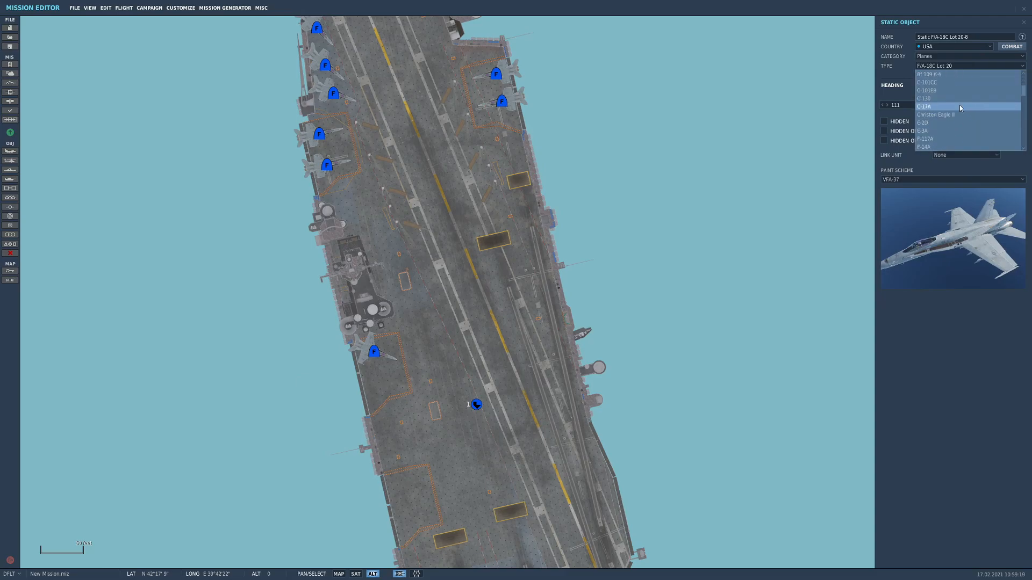
{"action": "left_click", "coordinate": [957, 122]}
{"action": "left_click", "coordinate": [932, 179]}
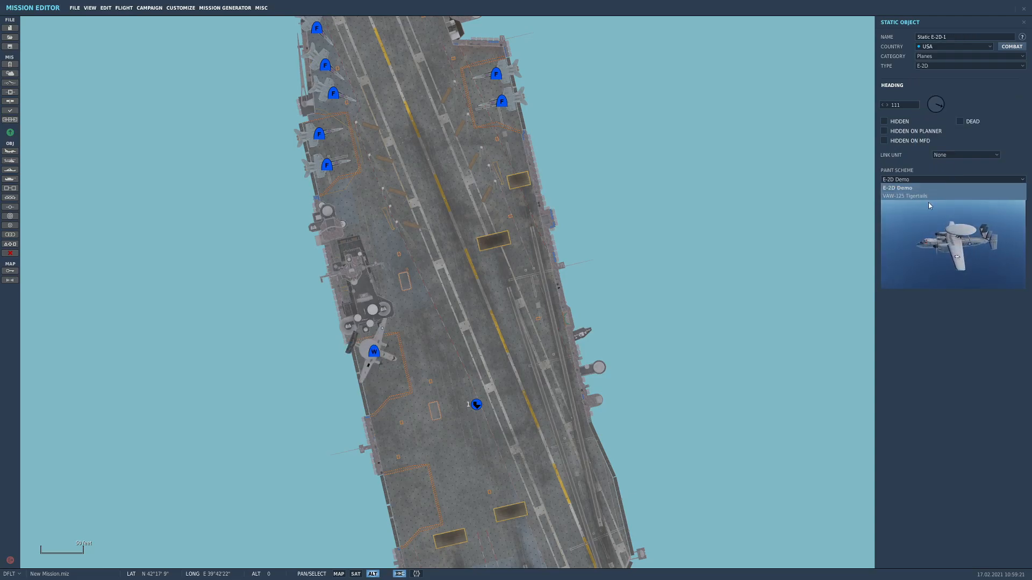
{"action": "left_click", "coordinate": [925, 196]}
Link the E-2D to Naval-1-1, set its heading to 78, and position it on the northern half of its elevator
{"action": "left_click", "coordinate": [966, 155]}
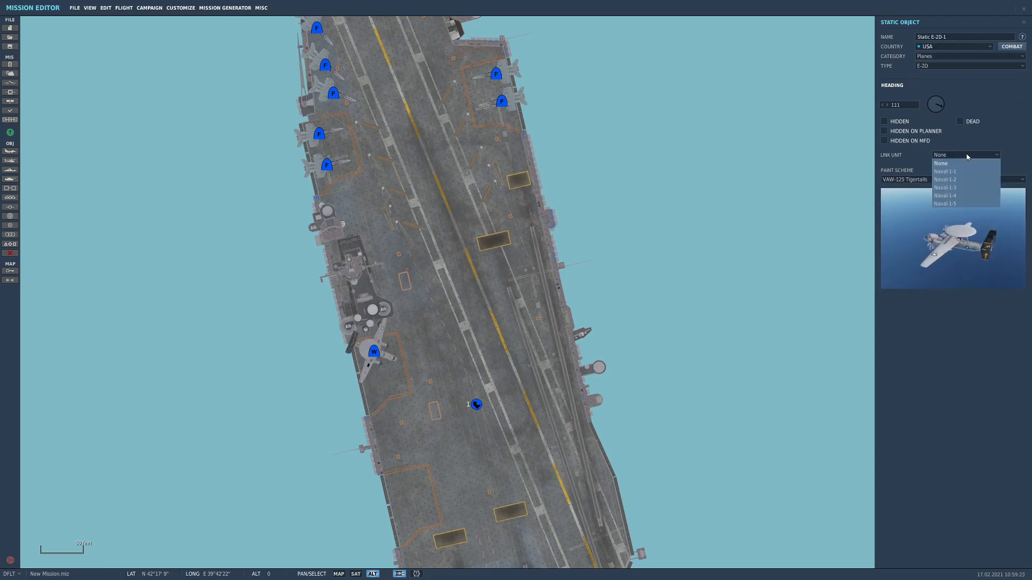
{"action": "left_click", "coordinate": [962, 171]}
{"action": "scroll", "coordinate": [387, 375], "scroll_direction": "up", "scroll_amount": 2}
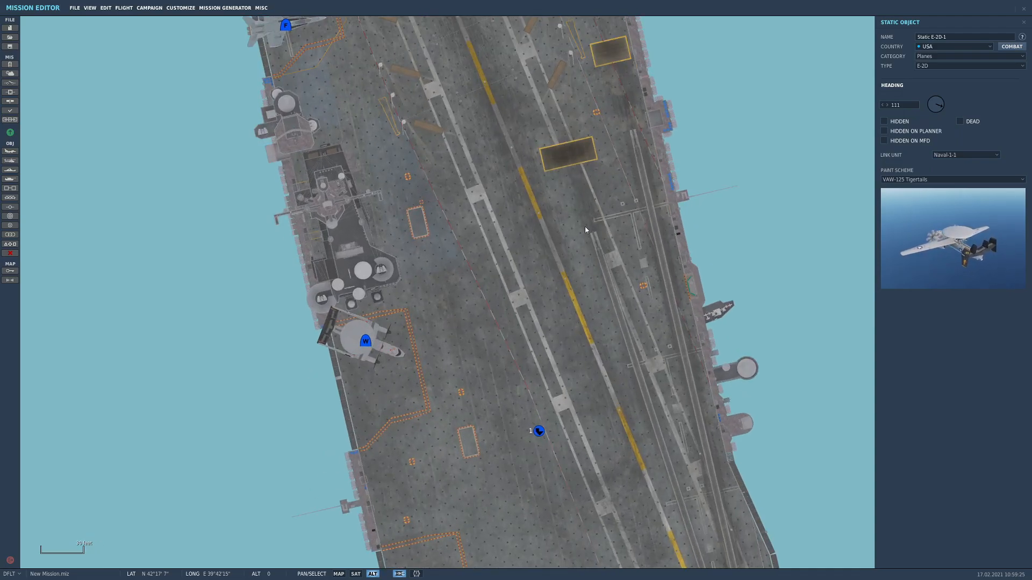
{"action": "left_click_drag", "start_coordinate": [945, 106], "coordinate": [946, 103]}
{"action": "left_click_drag", "start_coordinate": [367, 342], "coordinate": [367, 351]}
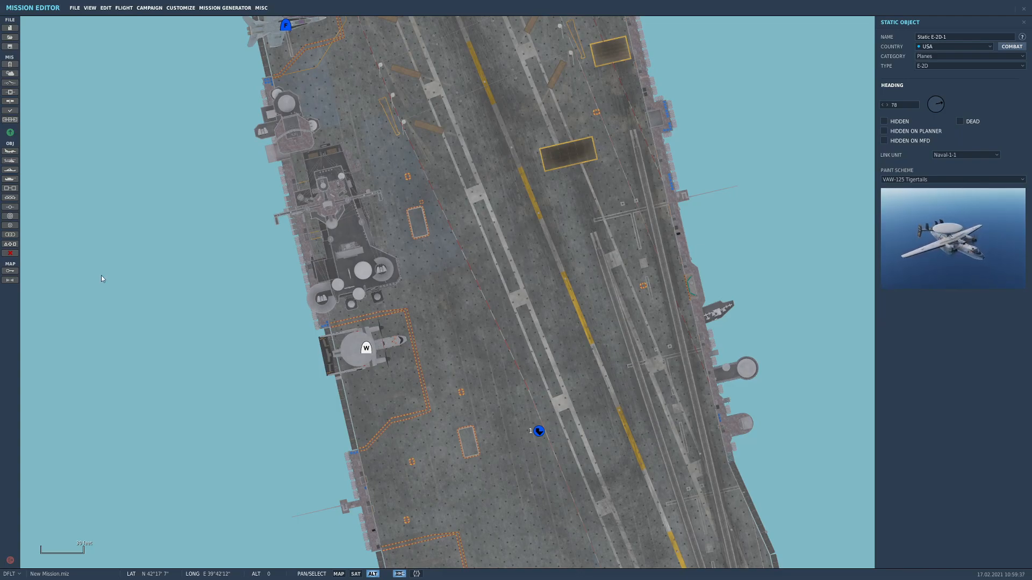
Place a copy of the E-2D parallel to the first, just south of it on the same elevator
{"action": "left_click", "coordinate": [370, 350]}
{"action": "left_click", "coordinate": [370, 351]}
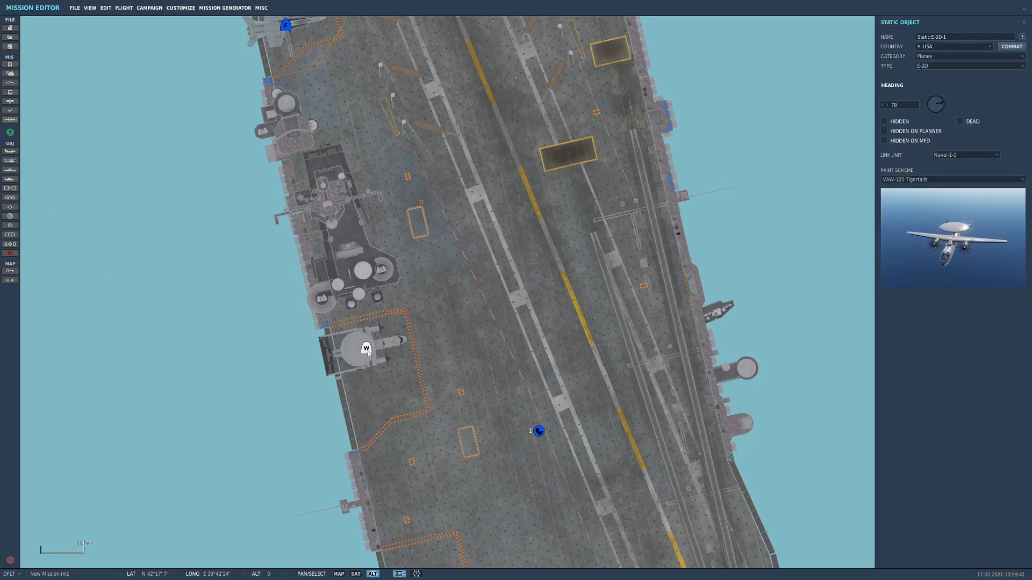
{"action": "left_click", "coordinate": [379, 399]}
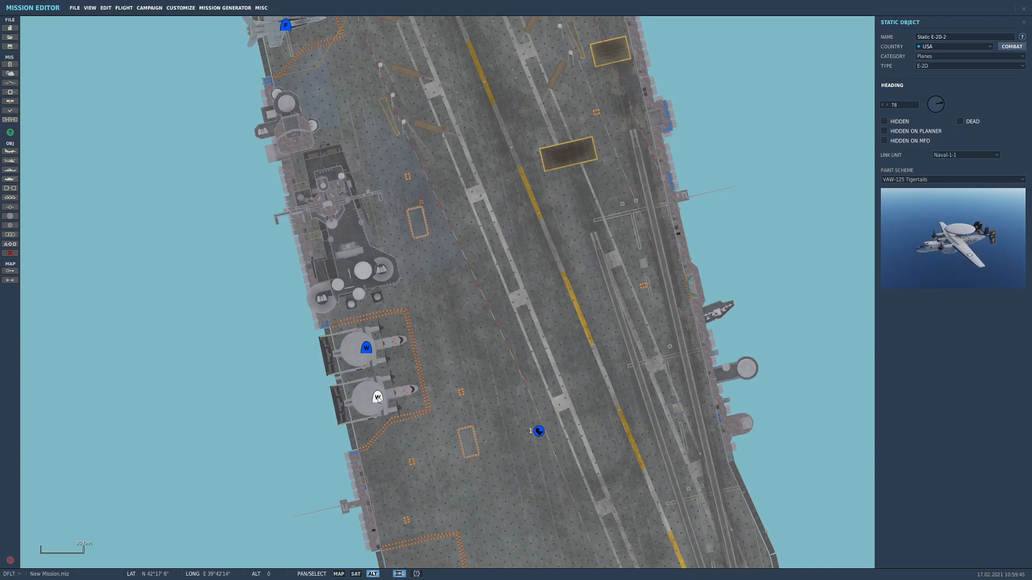
Change the southern E-2D to an S-3B Tanker and adjust its position on the southern half of the elevator
{"action": "left_click", "coordinate": [951, 65]}
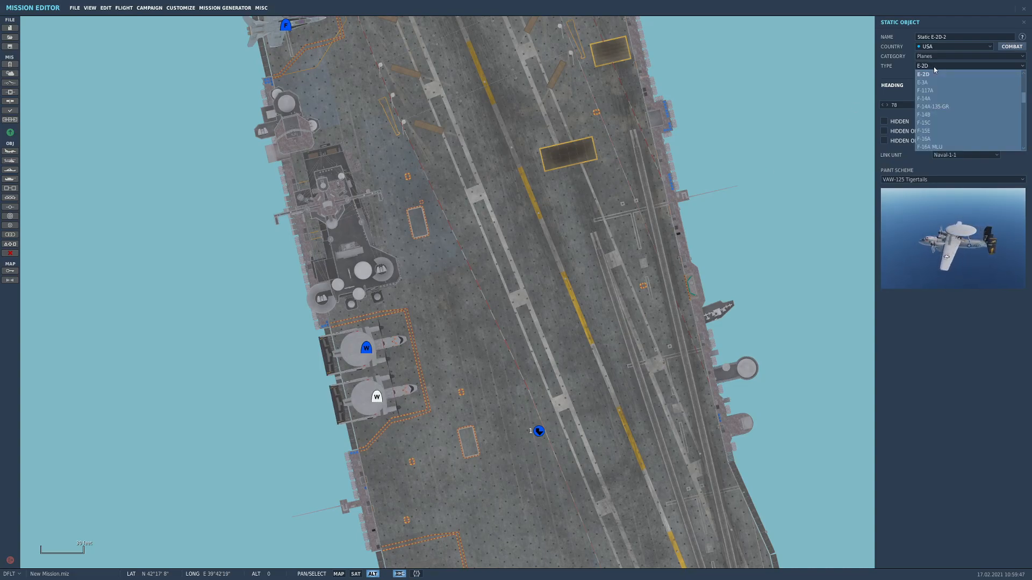
{"action": "scroll", "coordinate": [950, 107], "scroll_direction": "down", "scroll_amount": 5}
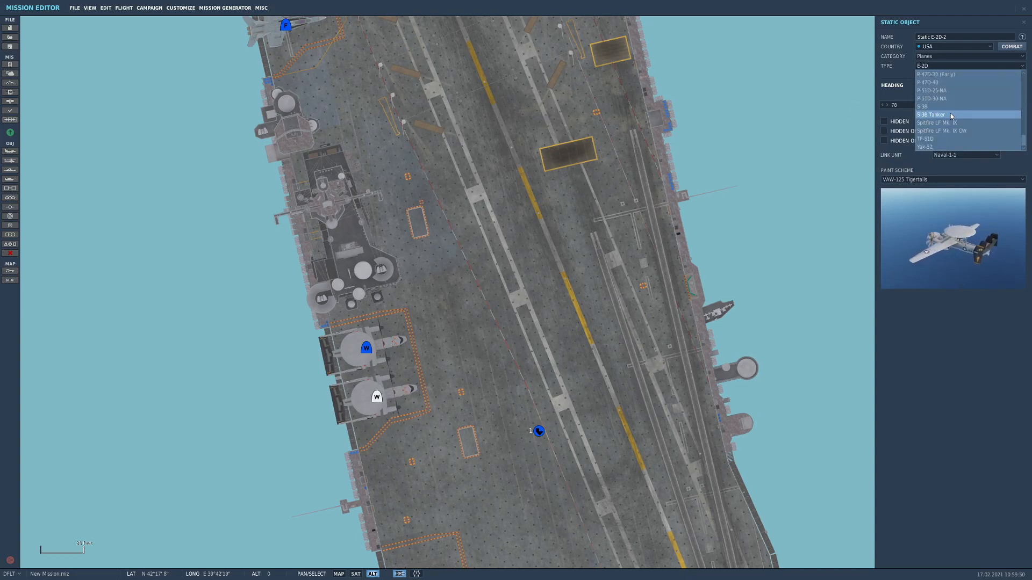
{"action": "left_click", "coordinate": [951, 113]}
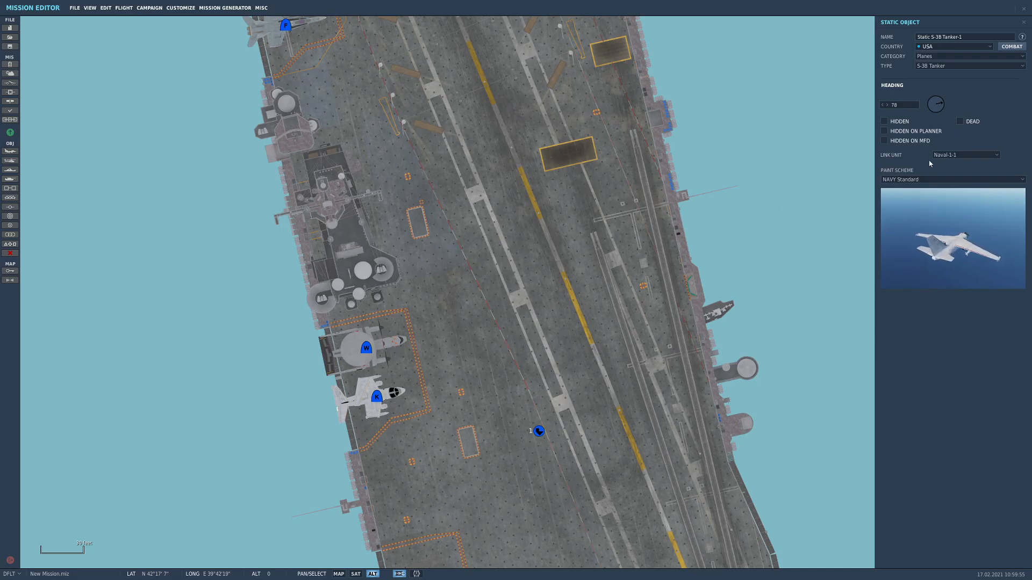
{"action": "left_click_drag", "start_coordinate": [377, 399], "coordinate": [380, 398]}
Add a static SH-60B helicopter on the deck just east of the island's southern end
{"action": "scroll", "coordinate": [488, 337], "scroll_direction": "down", "scroll_amount": 3}
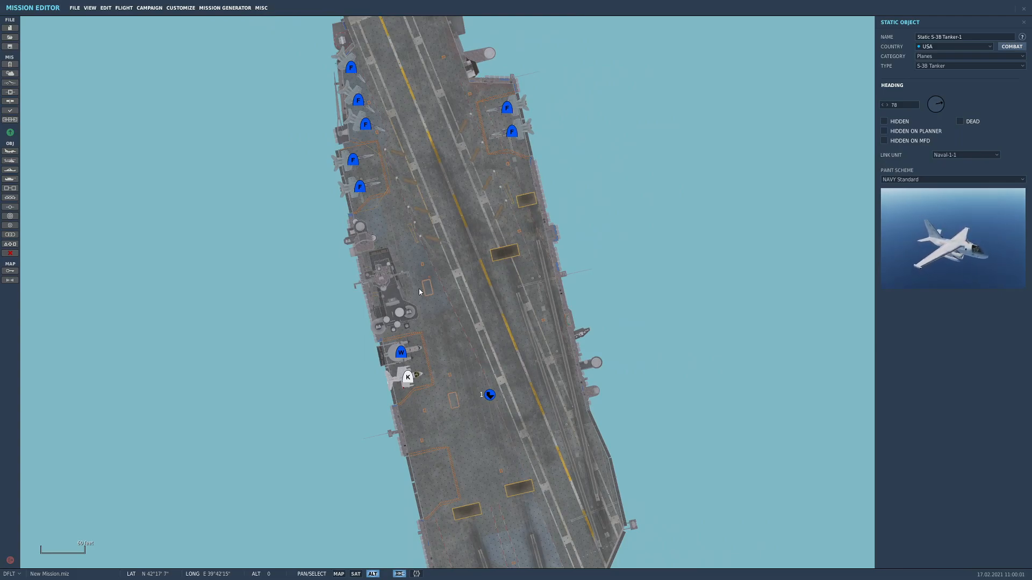
{"action": "right_click_drag", "start_coordinate": [436, 271], "coordinate": [435, 352]}
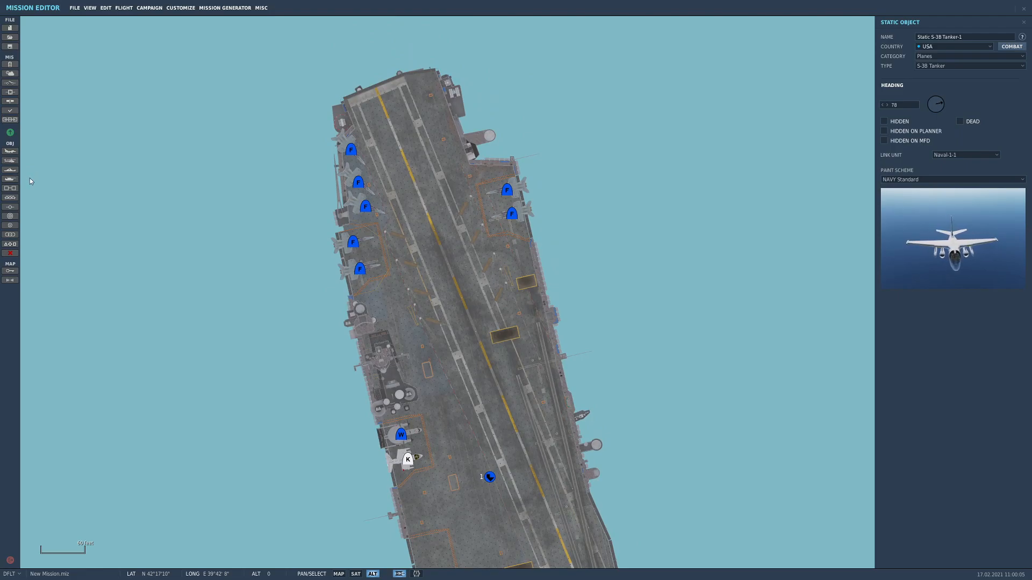
{"action": "left_click", "coordinate": [10, 197]}
{"action": "right_click_drag", "start_coordinate": [476, 414], "coordinate": [442, 365]}
{"action": "scroll", "coordinate": [401, 340], "scroll_direction": "up", "scroll_amount": 2}
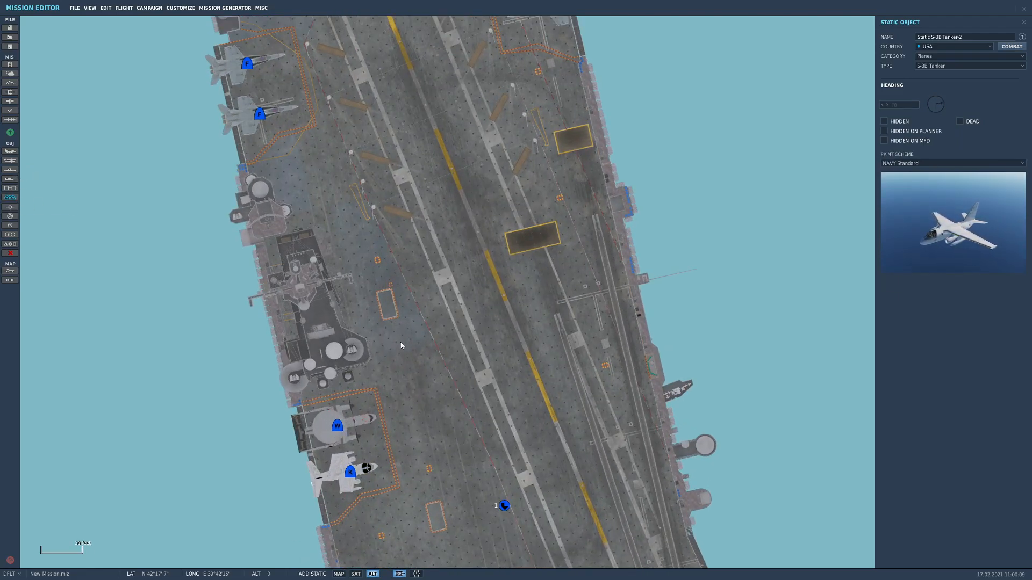
{"action": "left_click", "coordinate": [401, 343]}
{"action": "left_click", "coordinate": [925, 57]}
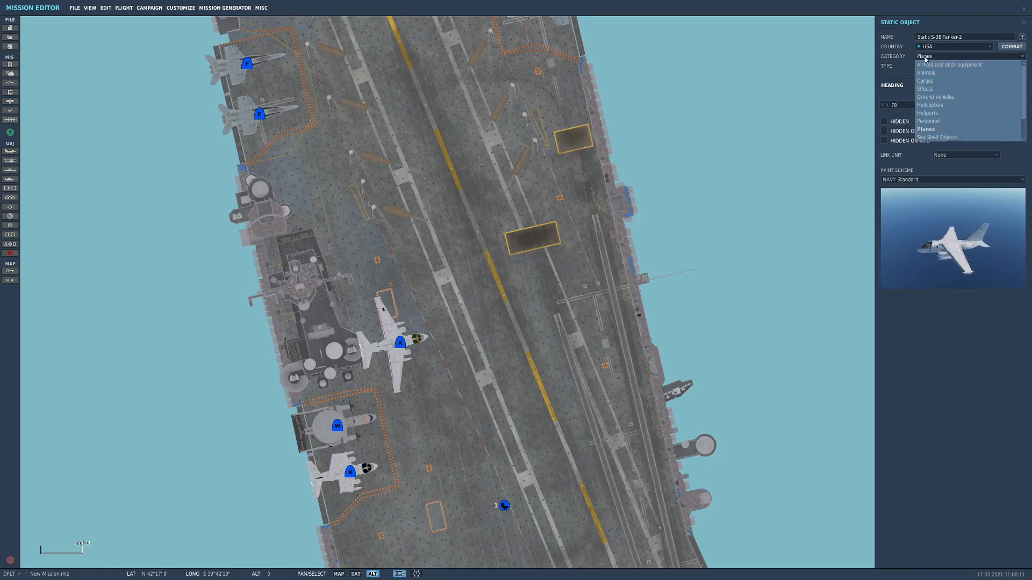
{"action": "left_click", "coordinate": [943, 105]}
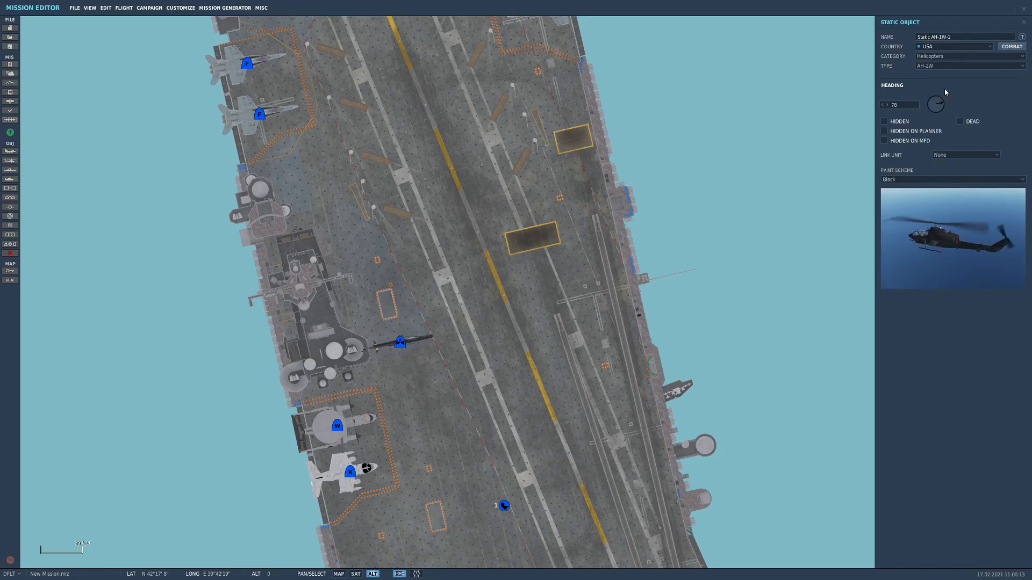
{"action": "left_click", "coordinate": [948, 66]}
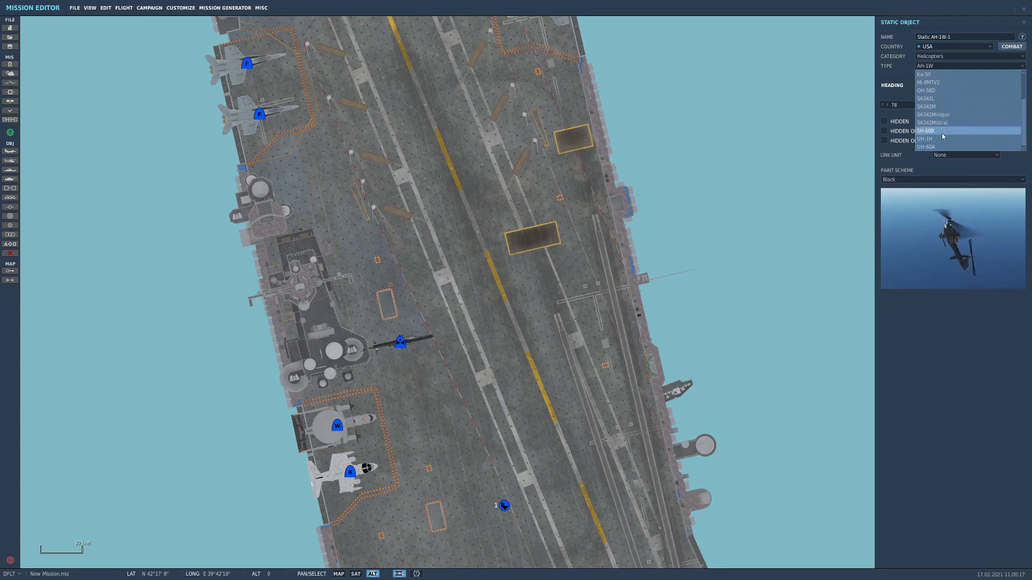
{"action": "left_click", "coordinate": [943, 131]}
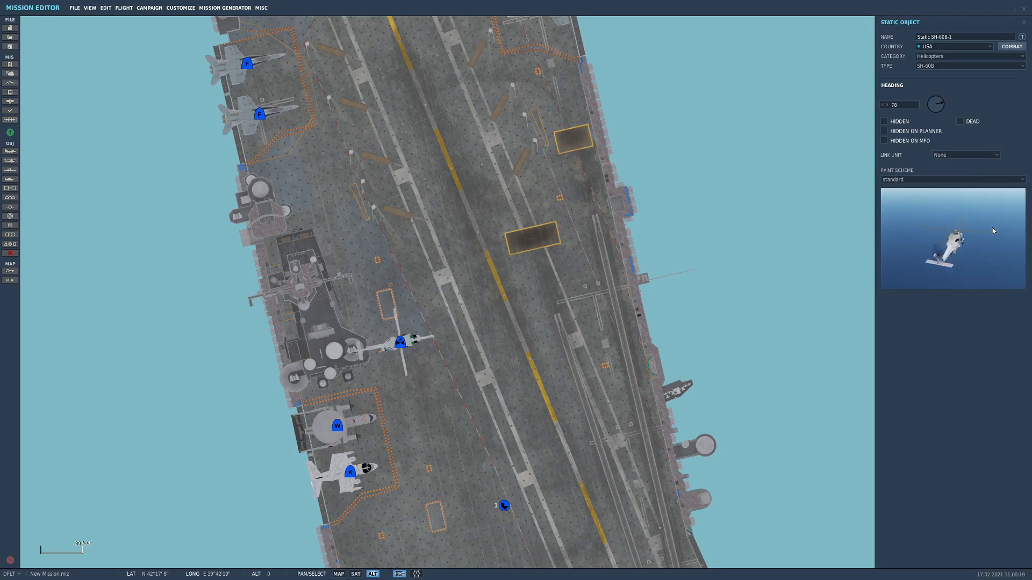
Try the UH-60A type for the new helicopter and set it back to SH-60B
{"action": "left_click", "coordinate": [926, 66]}
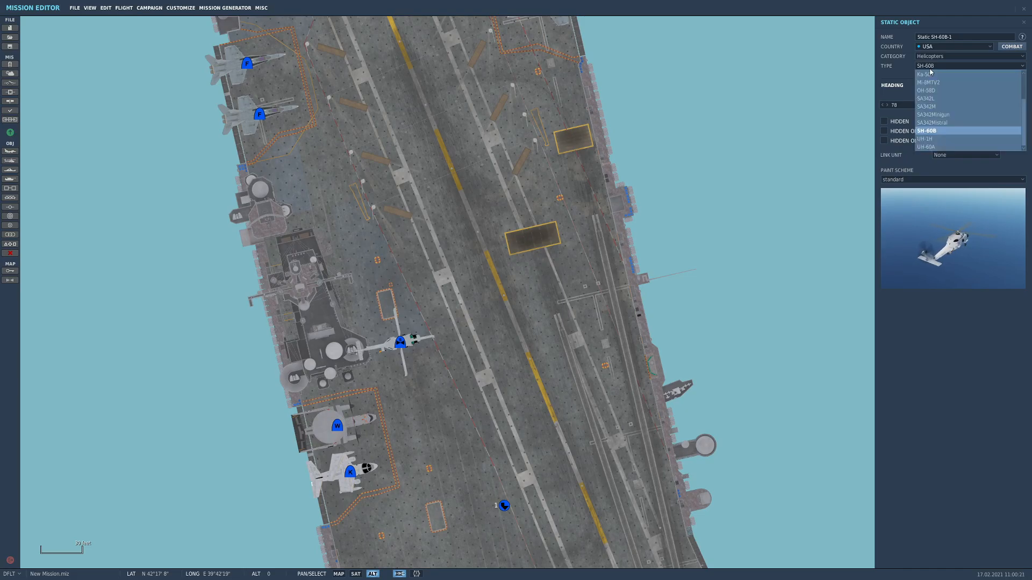
{"action": "left_click", "coordinate": [938, 152]}
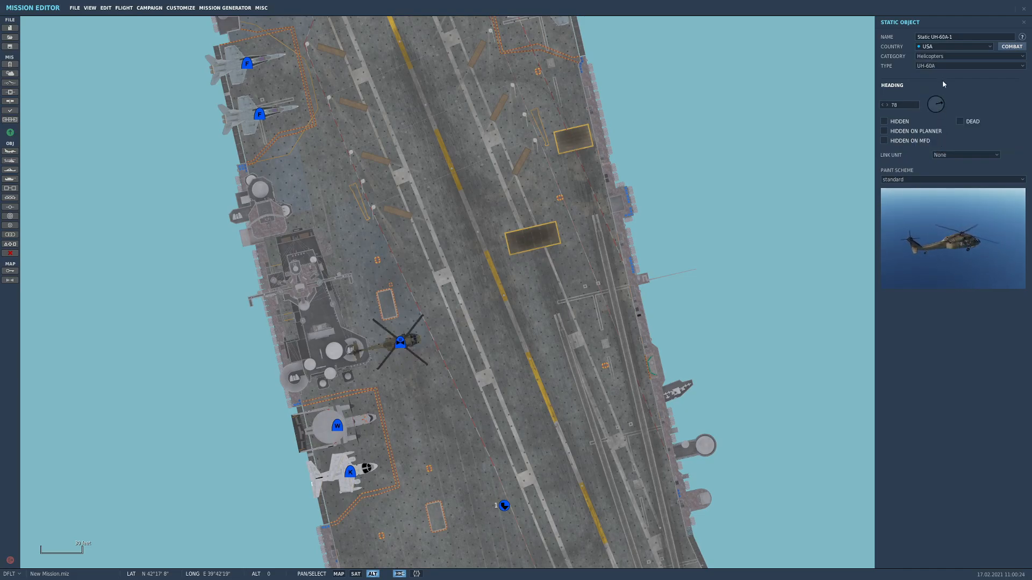
{"action": "left_click", "coordinate": [930, 65]}
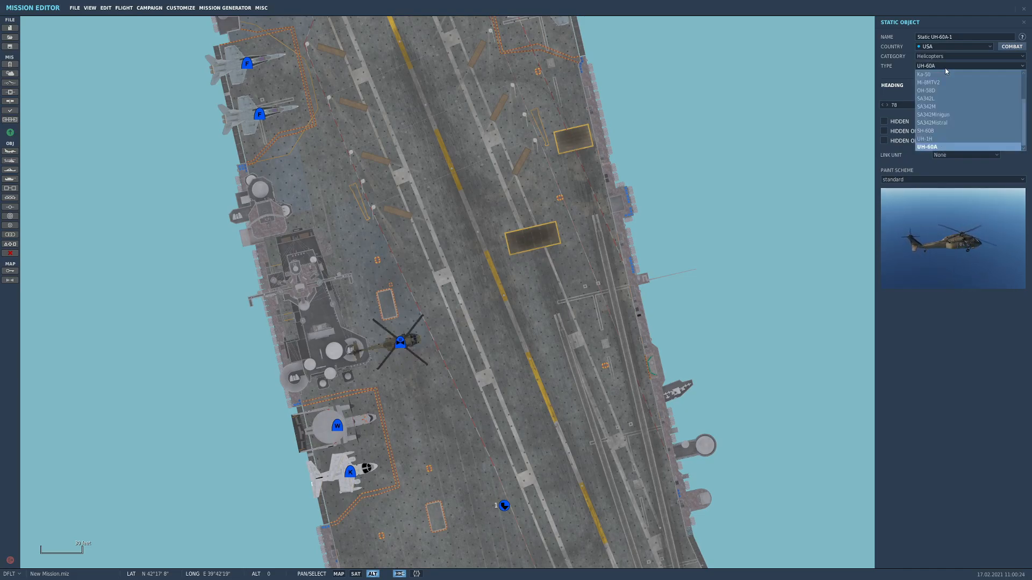
{"action": "left_click", "coordinate": [934, 132]}
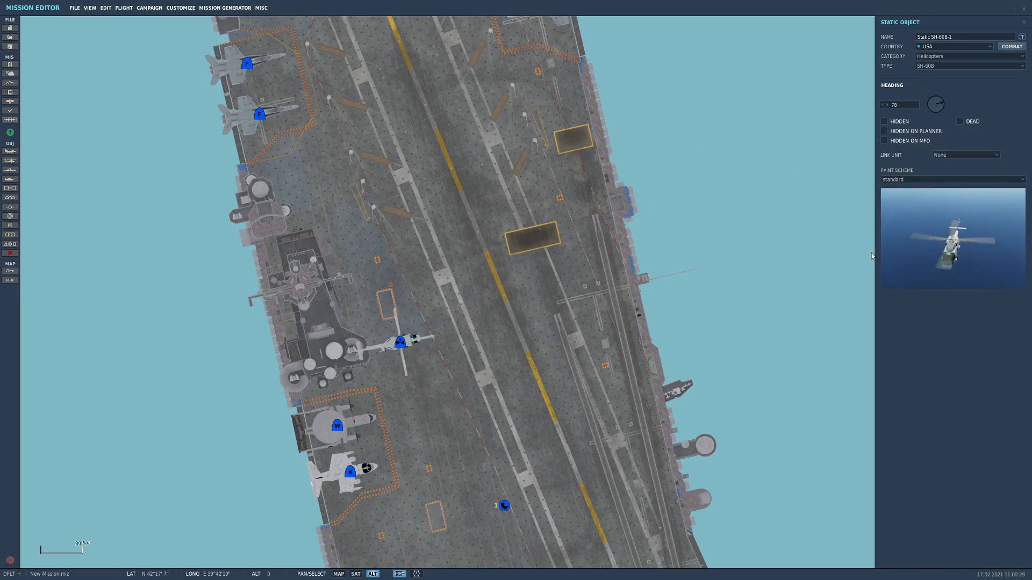
Link the SH-60B to Naval-1-1 and set its heading to 259 so it faces the island
{"action": "left_click", "coordinate": [944, 156]}
{"action": "left_click", "coordinate": [931, 179]}
{"action": "left_click", "coordinate": [926, 181]}
{"action": "left_click", "coordinate": [927, 187]}
{"action": "left_click", "coordinate": [946, 155]}
{"action": "left_click", "coordinate": [946, 172]}
{"action": "scroll", "coordinate": [375, 329], "scroll_direction": "up", "scroll_amount": 2}
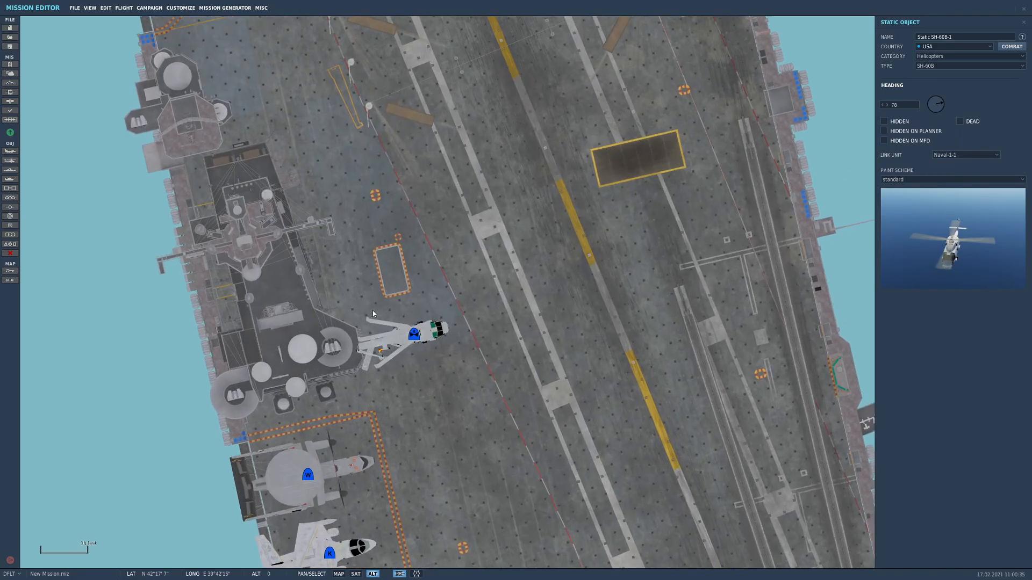
{"action": "left_click_drag", "start_coordinate": [940, 110], "coordinate": [907, 114]}
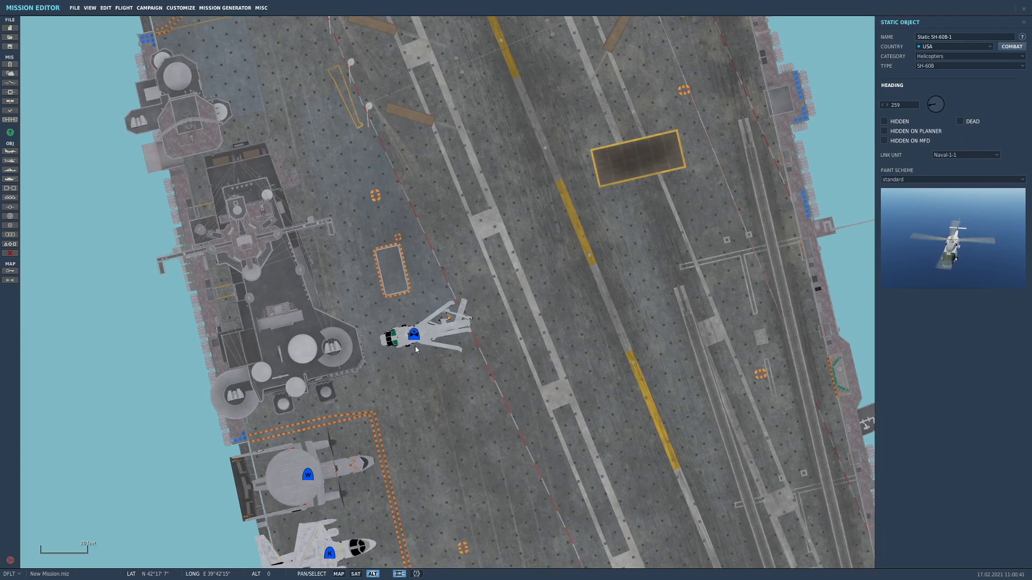
Park the SH-60B against the island's eastern side and place a parallel copy just north of it
{"action": "left_click_drag", "start_coordinate": [413, 337], "coordinate": [405, 322]}
{"action": "right_click_drag", "start_coordinate": [405, 322], "coordinate": [411, 369]}
{"action": "mouse_move", "coordinate": [411, 369]}
{"action": "left_mouse_down"}
{"action": "mouse_move", "coordinate": [400, 371]}
{"action": "mouse_move", "coordinate": [365, 329]}
{"action": "mouse_move", "coordinate": [338, 265]}
{"action": "mouse_move", "coordinate": [357, 280]}
{"action": "mouse_move", "coordinate": [346, 282]}
{"action": "mouse_move", "coordinate": [367, 285]}
{"action": "left_mouse_up"}
{"action": "scroll", "coordinate": [337, 279], "scroll_direction": "up", "scroll_amount": 1}
{"action": "left_click_drag", "start_coordinate": [369, 284], "coordinate": [362, 276]}
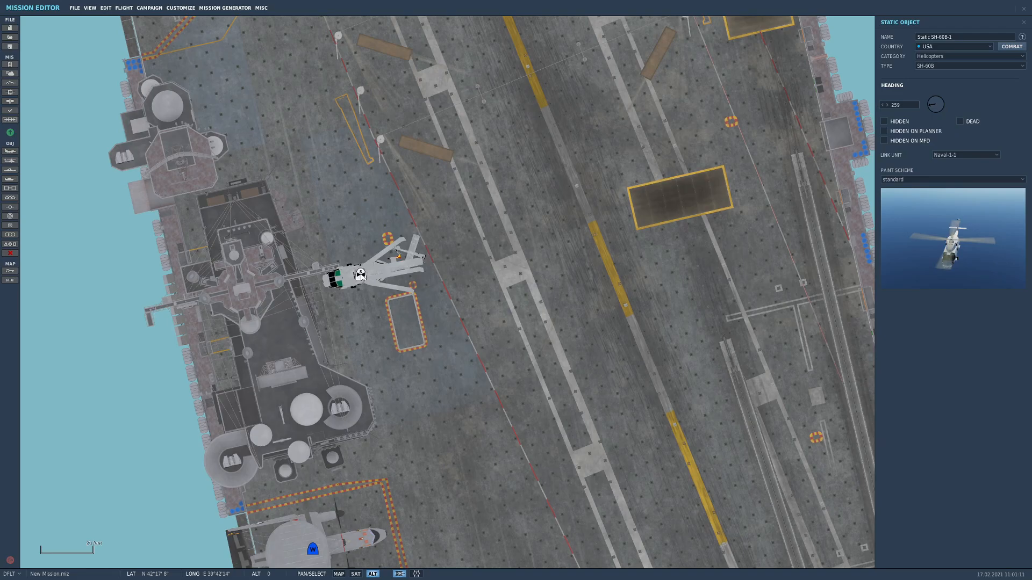
{"action": "left_click", "coordinate": [334, 227]}
{"action": "left_click_drag", "start_coordinate": [334, 227], "coordinate": [331, 216]}
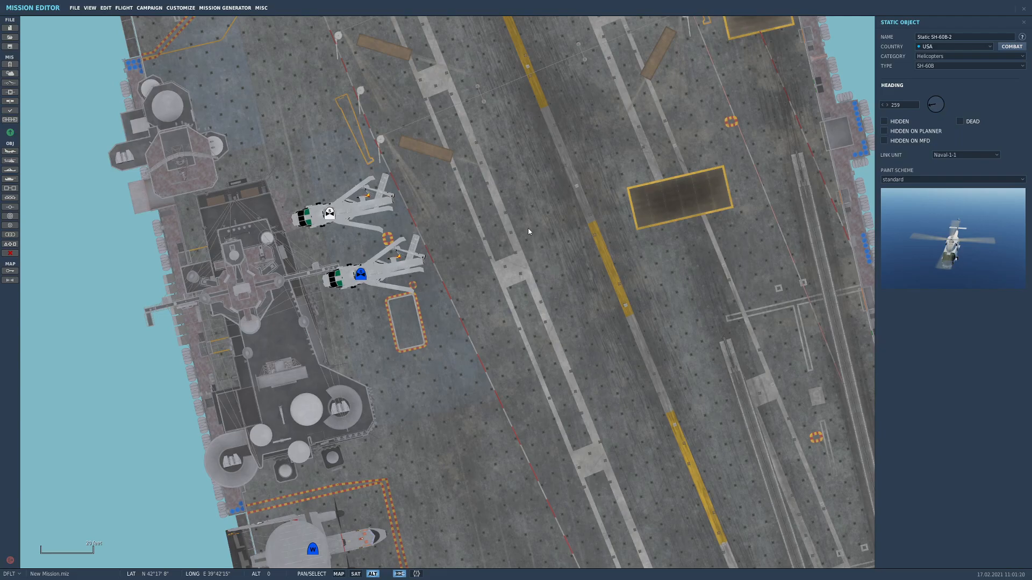
Add a static AS32-P25 from the airfield and deck equipment just north of the two parked helicopters
{"action": "left_click_drag", "start_coordinate": [519, 225], "coordinate": [592, 378]}
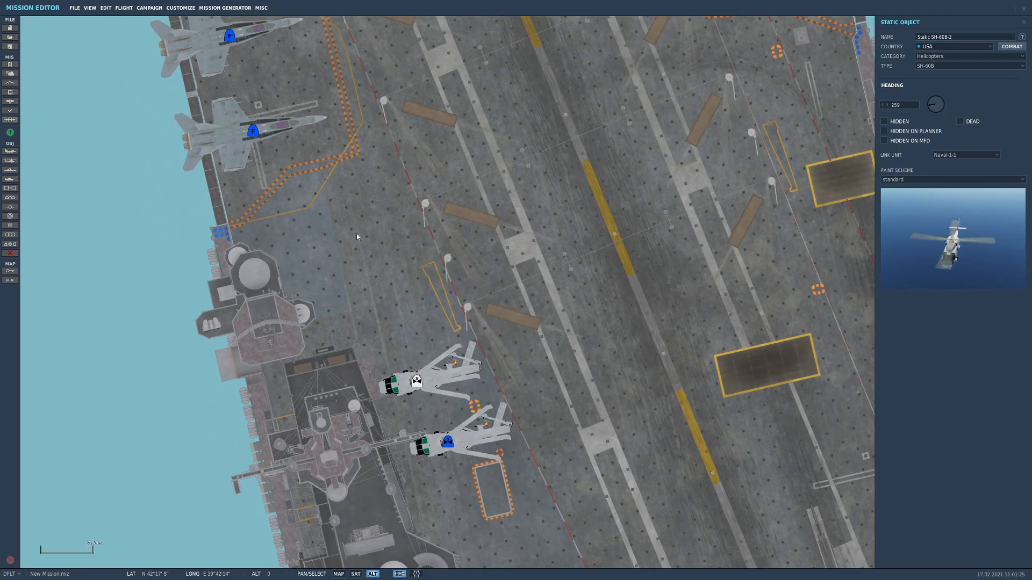
{"action": "left_click", "coordinate": [11, 202]}
{"action": "left_click", "coordinate": [355, 294]}
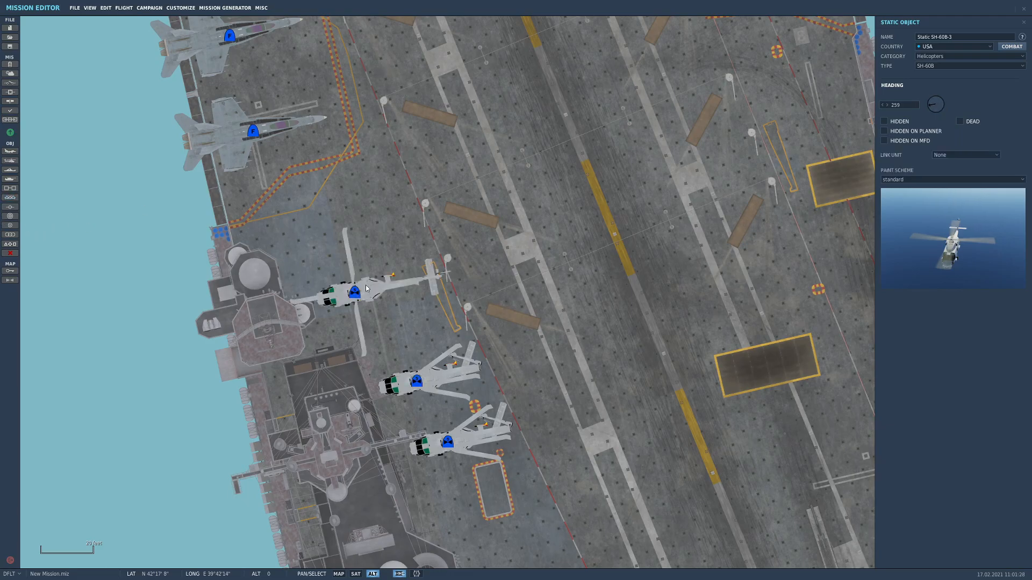
{"action": "left_click", "coordinate": [939, 57]}
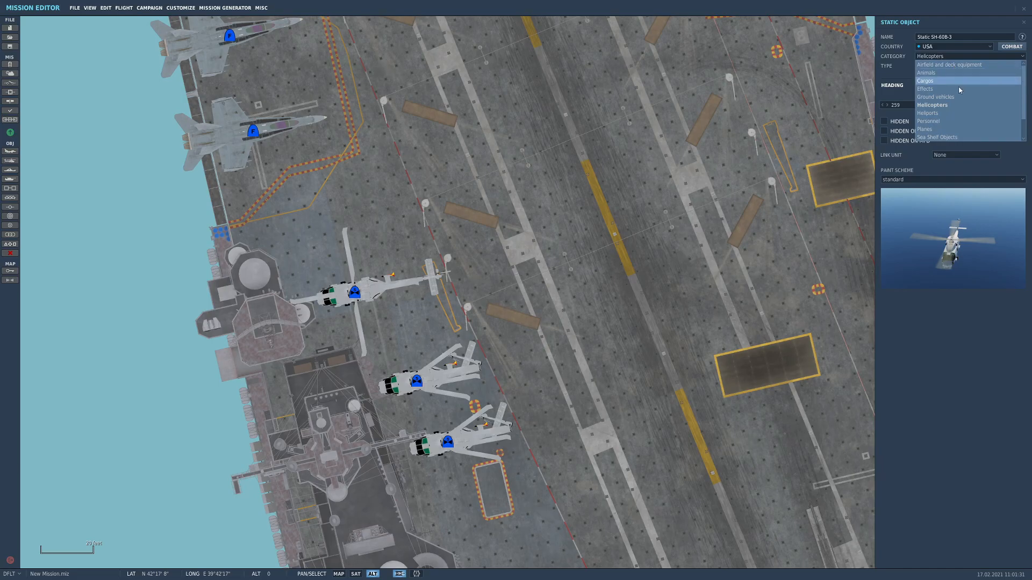
{"action": "left_click", "coordinate": [975, 65]}
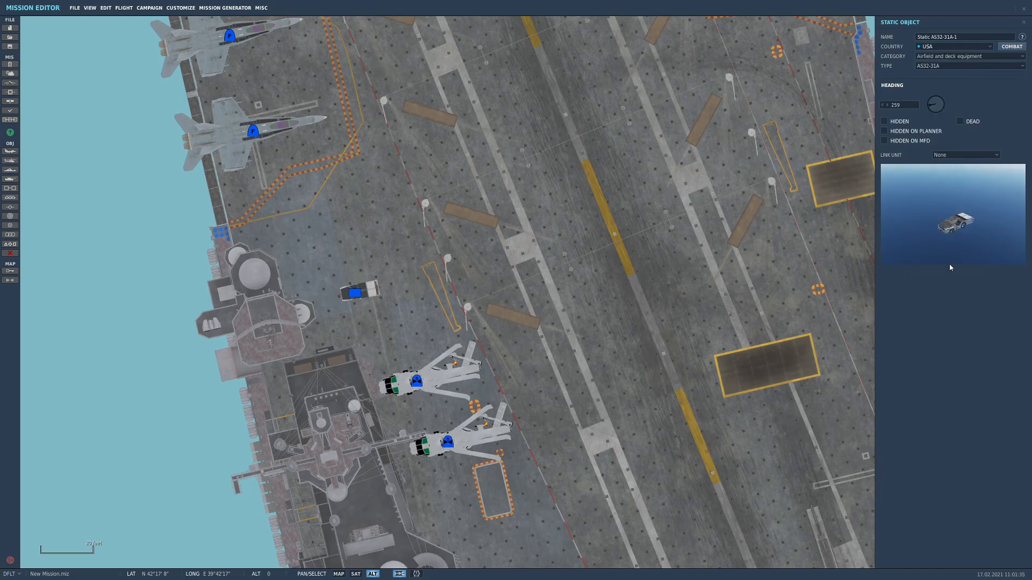
{"action": "left_click", "coordinate": [967, 156]}
{"action": "left_click", "coordinate": [957, 169]}
{"action": "left_click", "coordinate": [950, 67]}
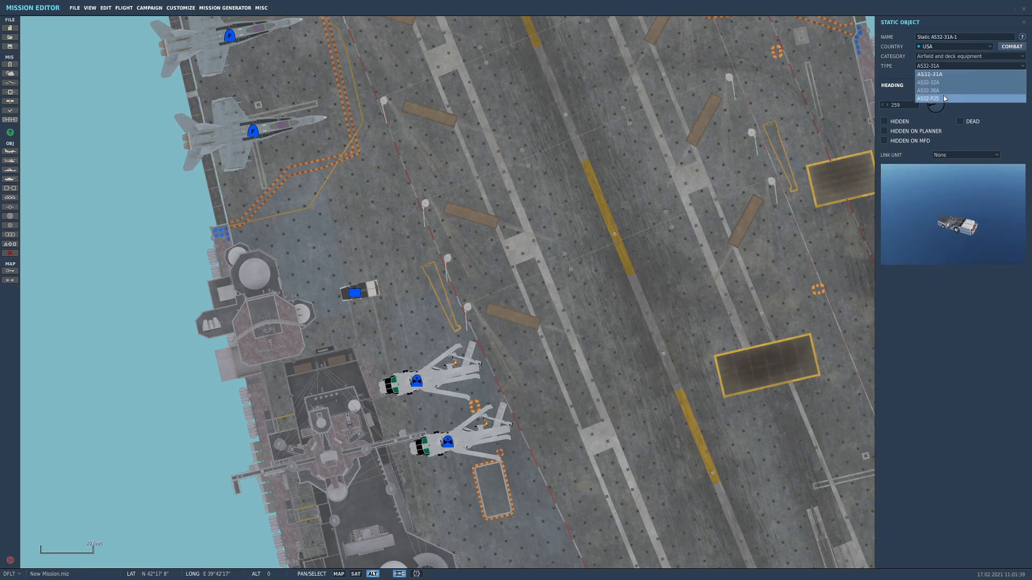
{"action": "left_click", "coordinate": [943, 97]}
Move the AS32-P25 to the western deck edge beside the bow catapults, where the edge angles toward the bow
{"action": "scroll", "coordinate": [493, 358], "scroll_direction": "down", "scroll_amount": 5}
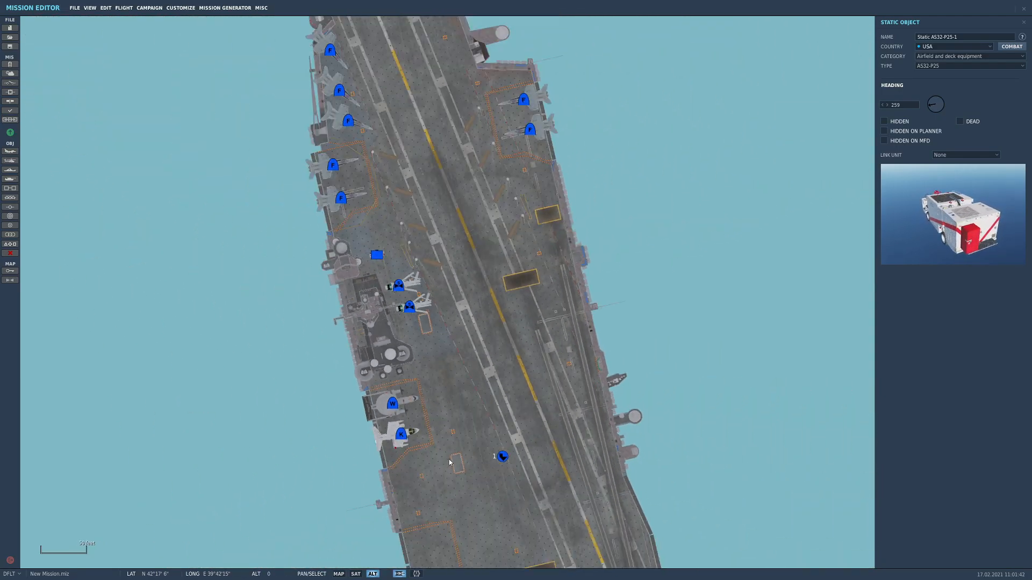
{"action": "right_click_drag", "start_coordinate": [449, 463], "coordinate": [467, 140]}
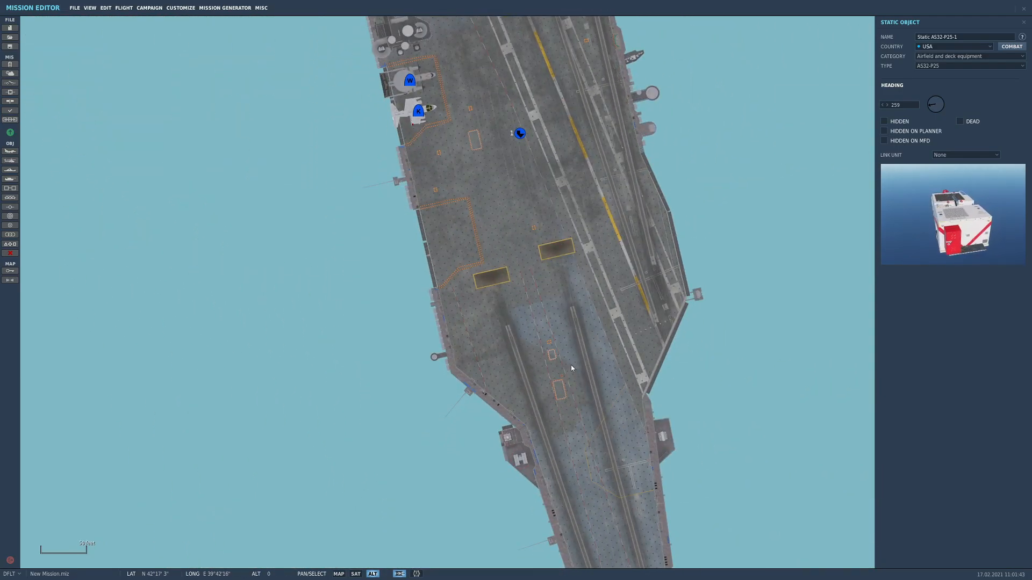
{"action": "scroll", "coordinate": [475, 375], "scroll_direction": "up", "scroll_amount": 5}
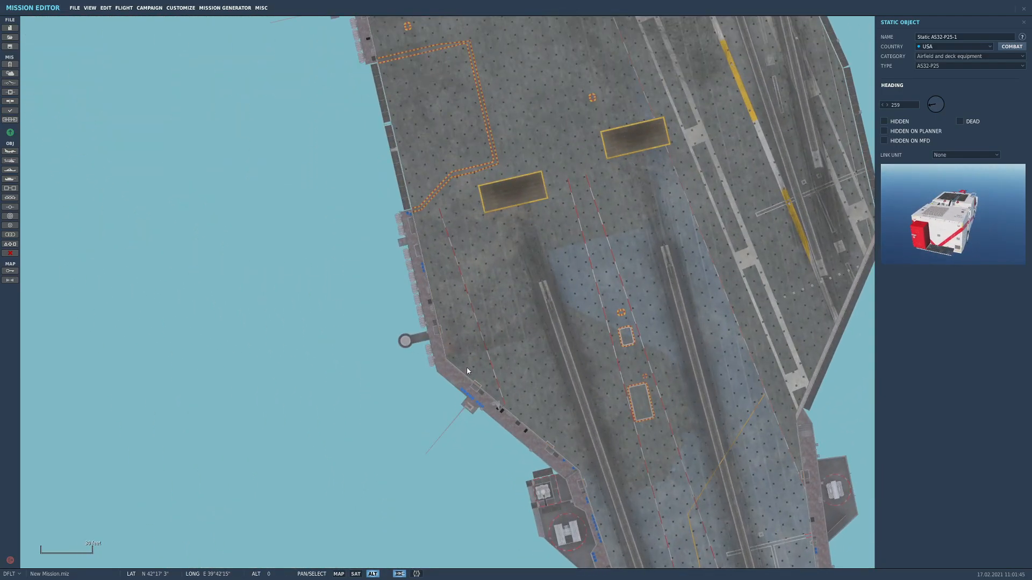
{"action": "left_click", "coordinate": [465, 359]}
{"action": "scroll", "coordinate": [465, 360], "scroll_direction": "down", "scroll_amount": 5}
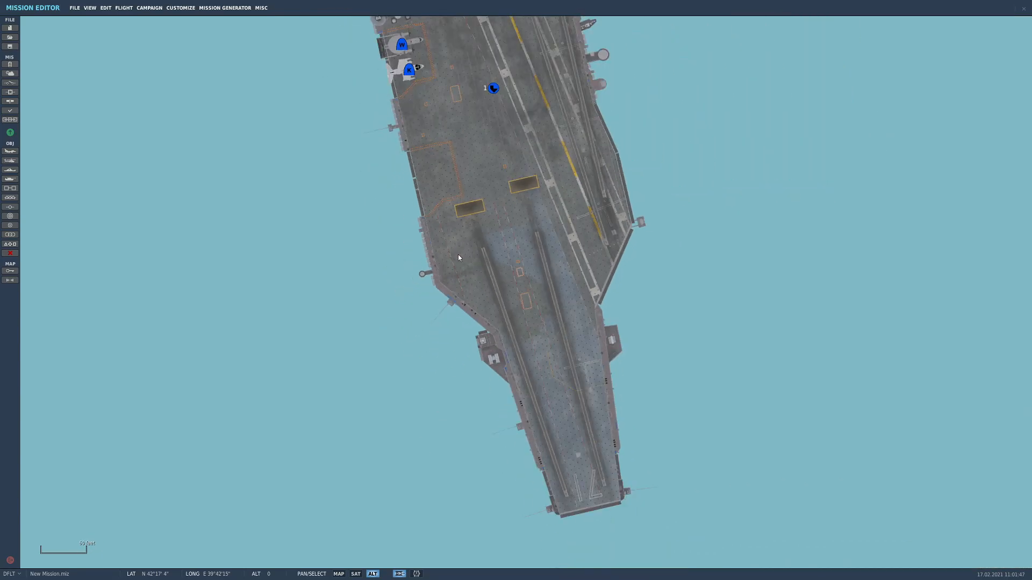
{"action": "scroll", "coordinate": [437, 126], "scroll_direction": "up", "scroll_amount": 1}
{"action": "left_click", "coordinate": [432, 139]}
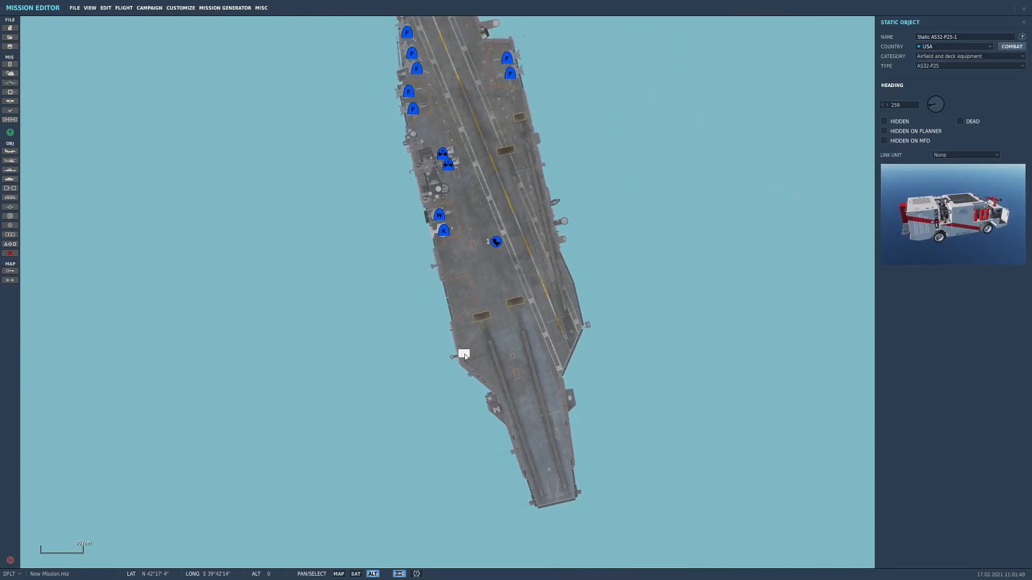
Set the AS32-P25's heading to 50 and link it to Naval-1-1
{"action": "scroll", "coordinate": [461, 352], "scroll_direction": "up", "scroll_amount": 5}
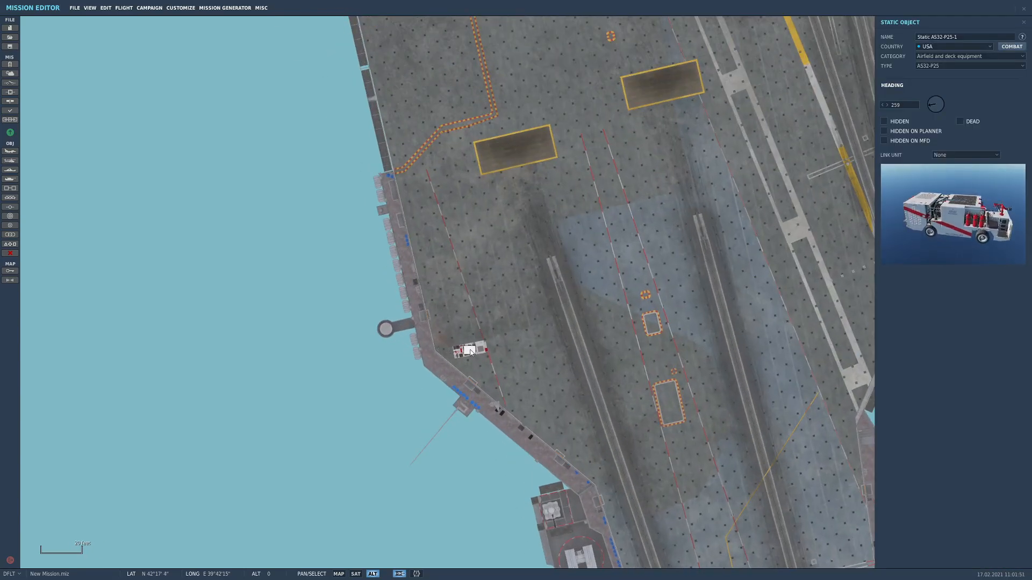
{"action": "scroll", "coordinate": [460, 354], "scroll_direction": "up", "scroll_amount": 3}
{"action": "left_click_drag", "start_coordinate": [944, 104], "coordinate": [944, 98]}
{"action": "left_click", "coordinate": [953, 154]}
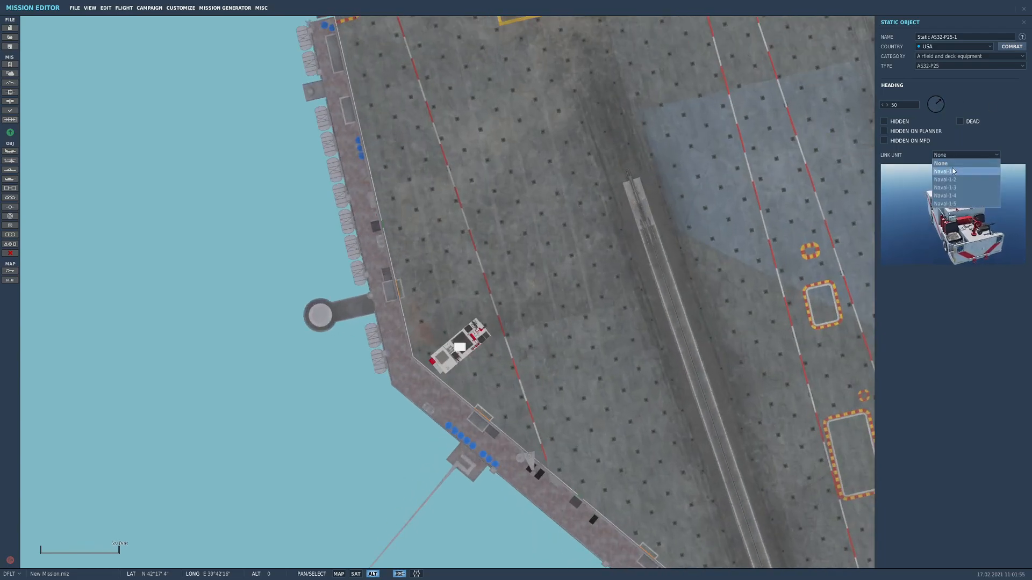
{"action": "left_click", "coordinate": [954, 172]}
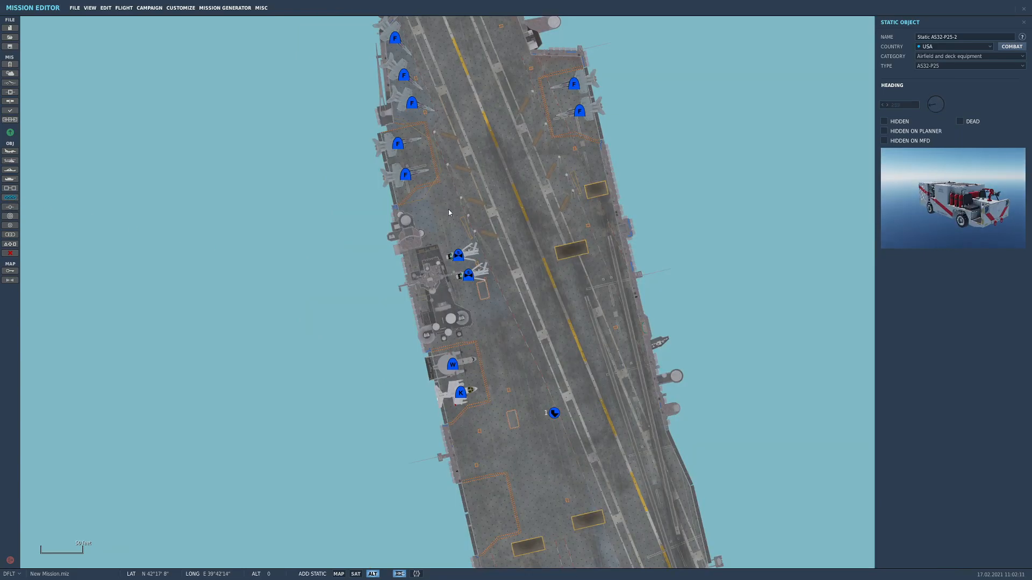
Add a static AS32-36A just north of the parked helicopters and link it to Naval-1-1
{"action": "mouse_move", "coordinate": [448, 212]}
{"action": "right_mouse_down"}
{"action": "mouse_move", "coordinate": [444, 314]}
{"action": "mouse_move", "coordinate": [465, 303]}
{"action": "mouse_move", "coordinate": [460, 296]}
{"action": "right_mouse_up"}
{"action": "left_click", "coordinate": [446, 331]}
{"action": "left_click", "coordinate": [962, 66]}
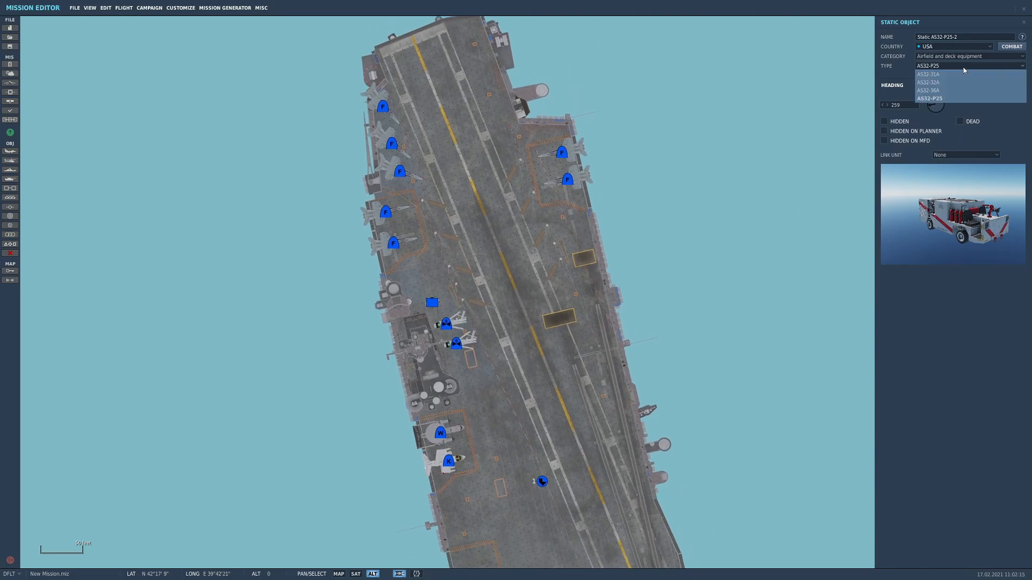
{"action": "left_click", "coordinate": [954, 82]}
{"action": "left_click", "coordinate": [963, 66]}
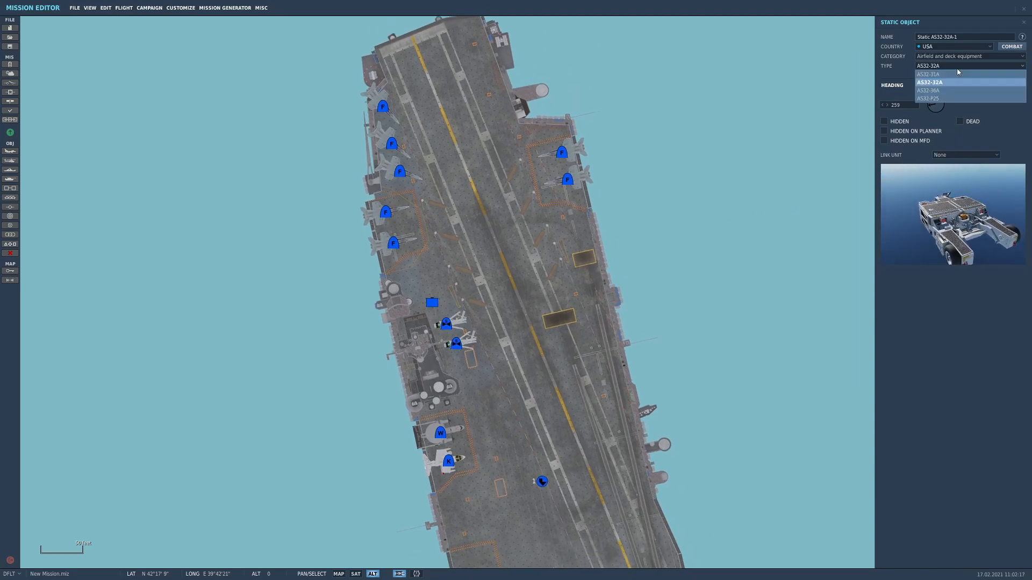
{"action": "left_click", "coordinate": [941, 92]}
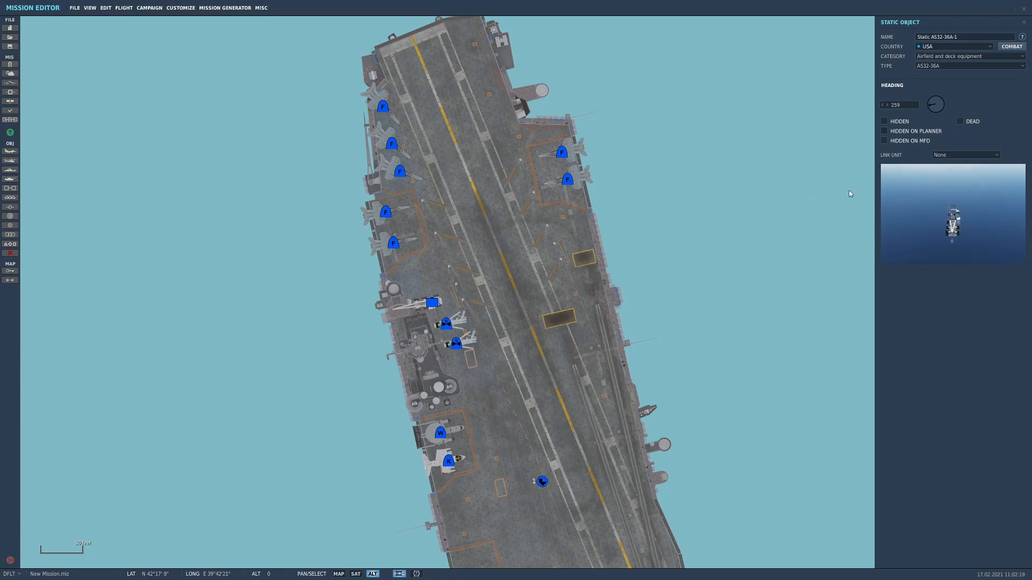
{"action": "left_click", "coordinate": [946, 155]}
{"action": "left_click", "coordinate": [946, 165]}
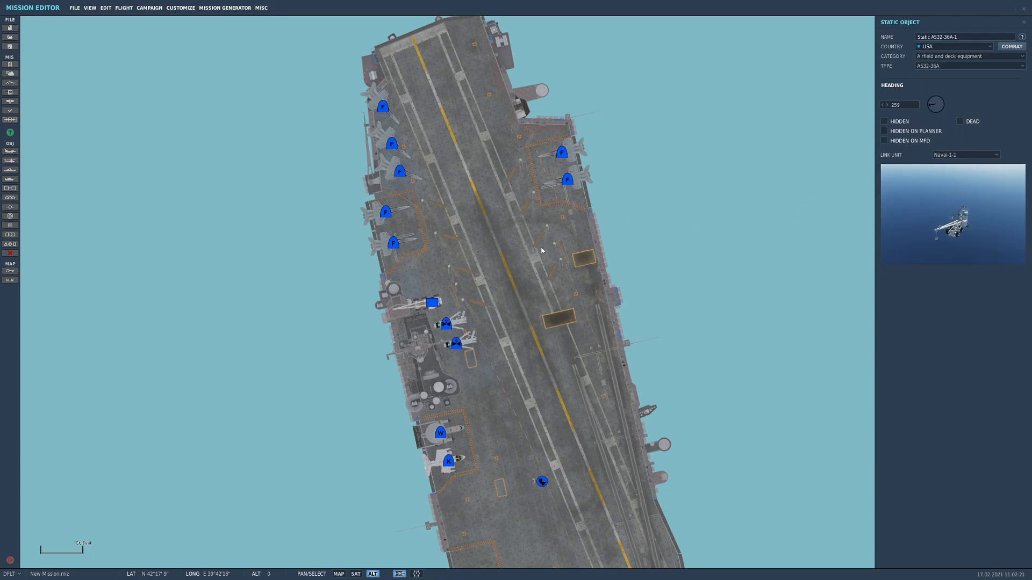
Set the AS32-36A's heading to 79 and move it northwest to the deck area beside the island's northern end
{"action": "scroll", "coordinate": [446, 305], "scroll_direction": "up", "scroll_amount": 3}
{"action": "left_click_drag", "start_coordinate": [962, 101], "coordinate": [954, 101]}
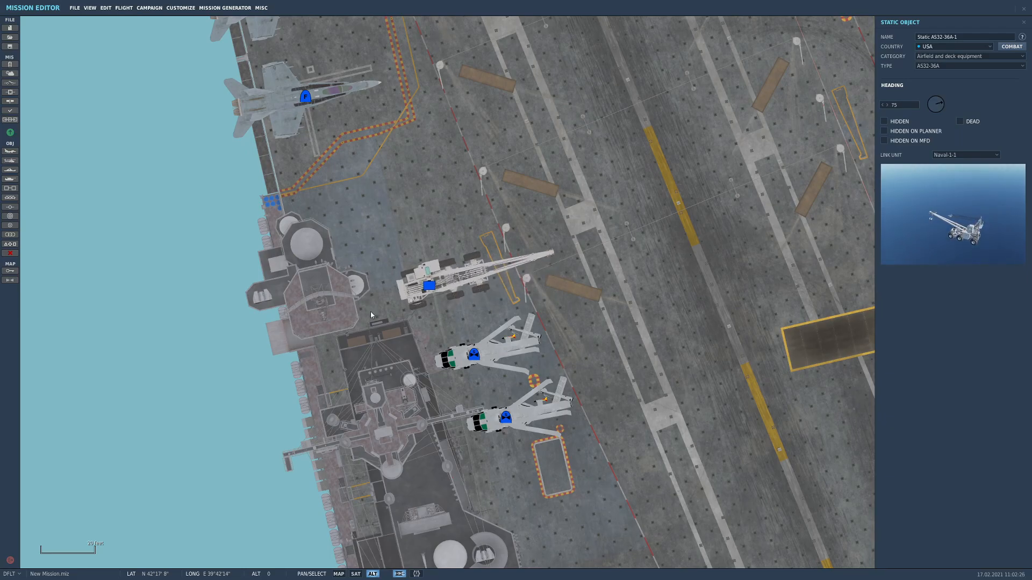
{"action": "left_click_drag", "start_coordinate": [430, 288], "coordinate": [385, 295]}
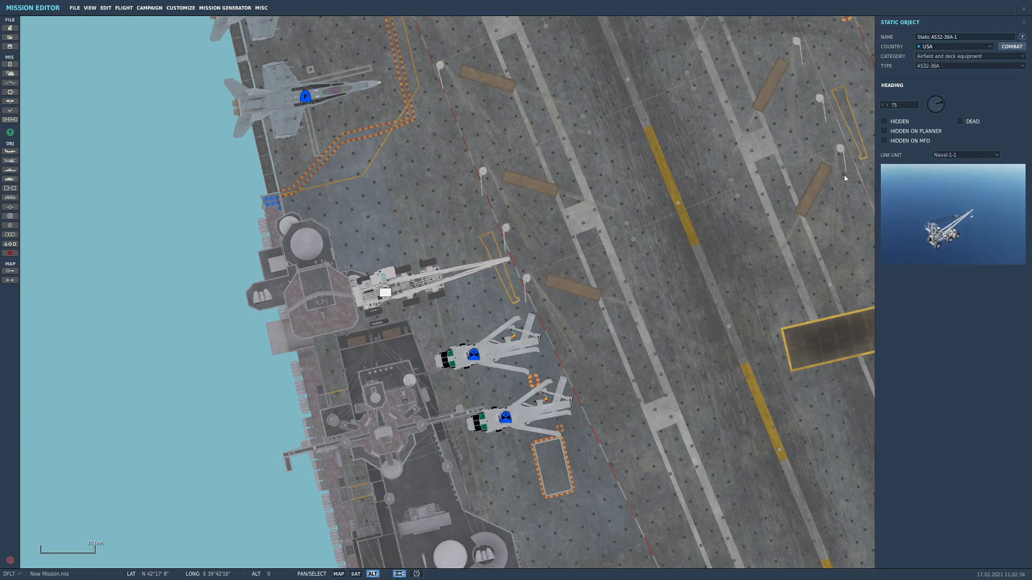
{"action": "left_click_drag", "start_coordinate": [936, 109], "coordinate": [946, 106]}
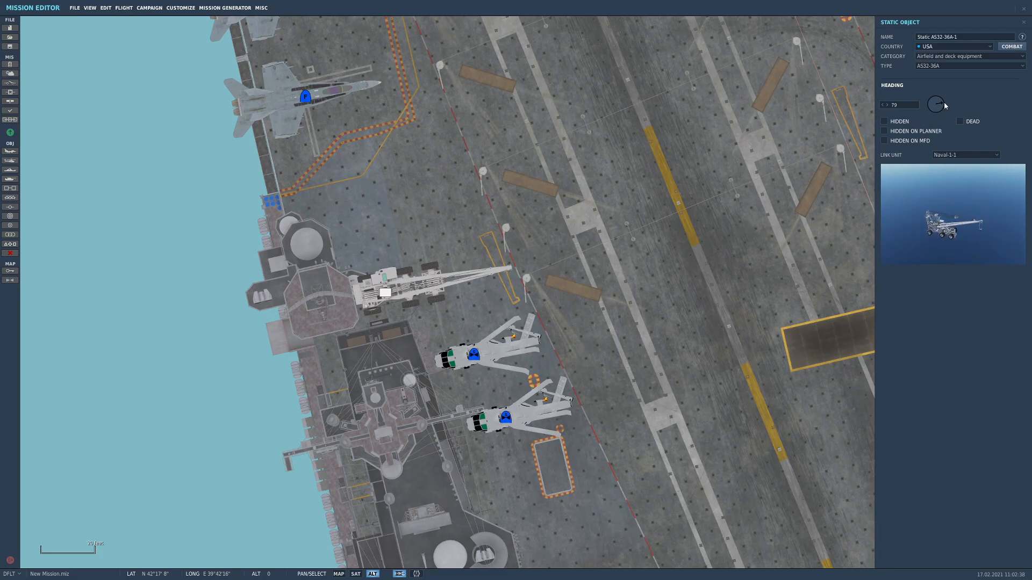
{"action": "left_click_drag", "start_coordinate": [385, 294], "coordinate": [366, 245]}
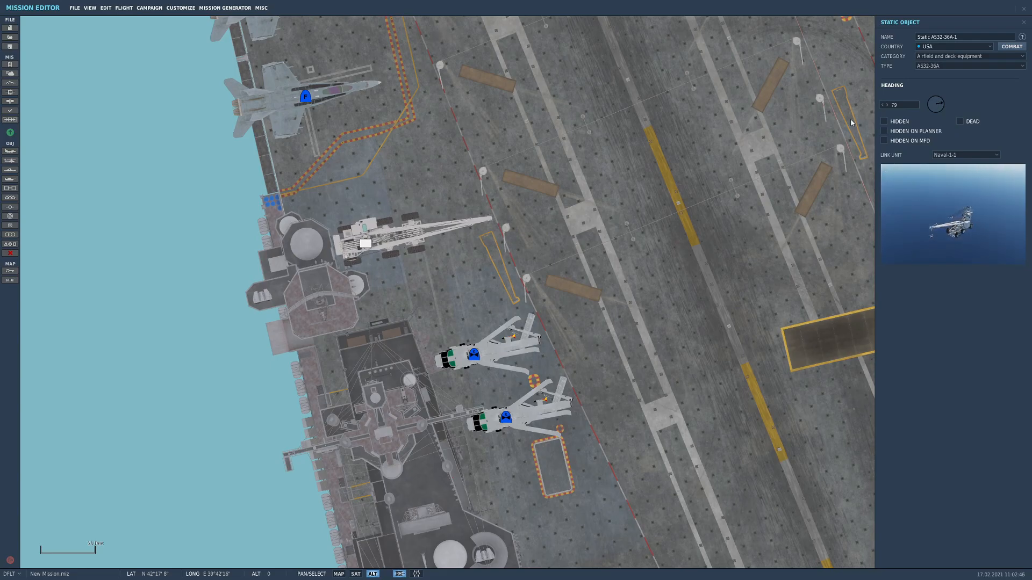
Add a static AS32-32A just north of the AS32-36A and link it to Naval-1-1
{"action": "left_click", "coordinate": [9, 197]}
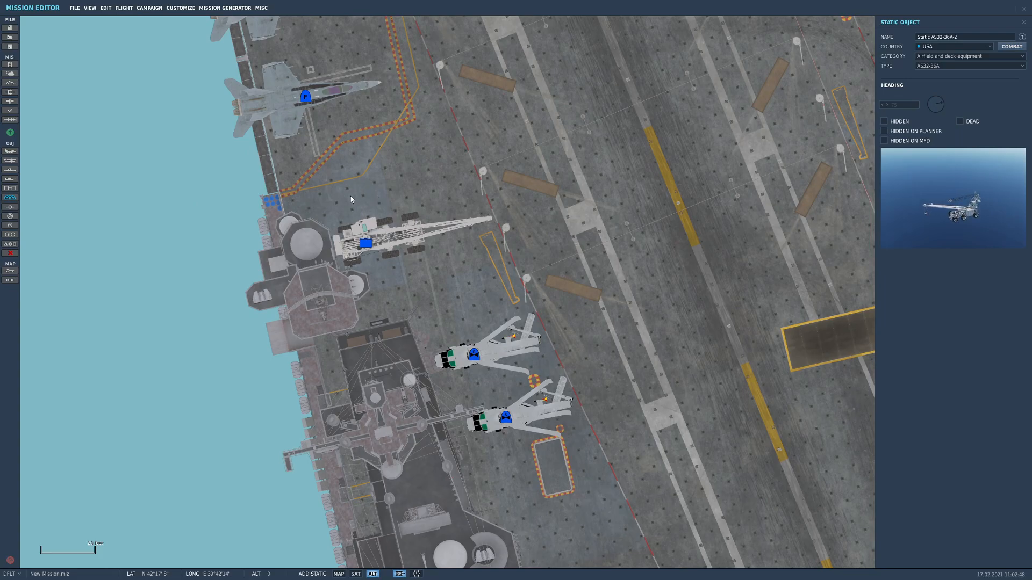
{"action": "left_click", "coordinate": [350, 199]}
{"action": "left_click", "coordinate": [965, 65]}
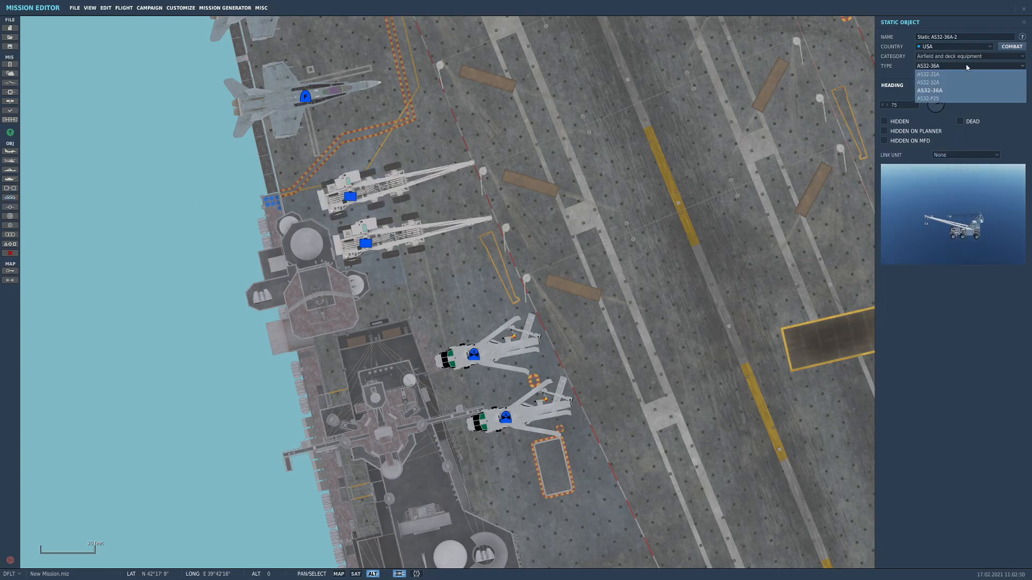
{"action": "left_click", "coordinate": [939, 82]}
{"action": "left_click", "coordinate": [961, 156]}
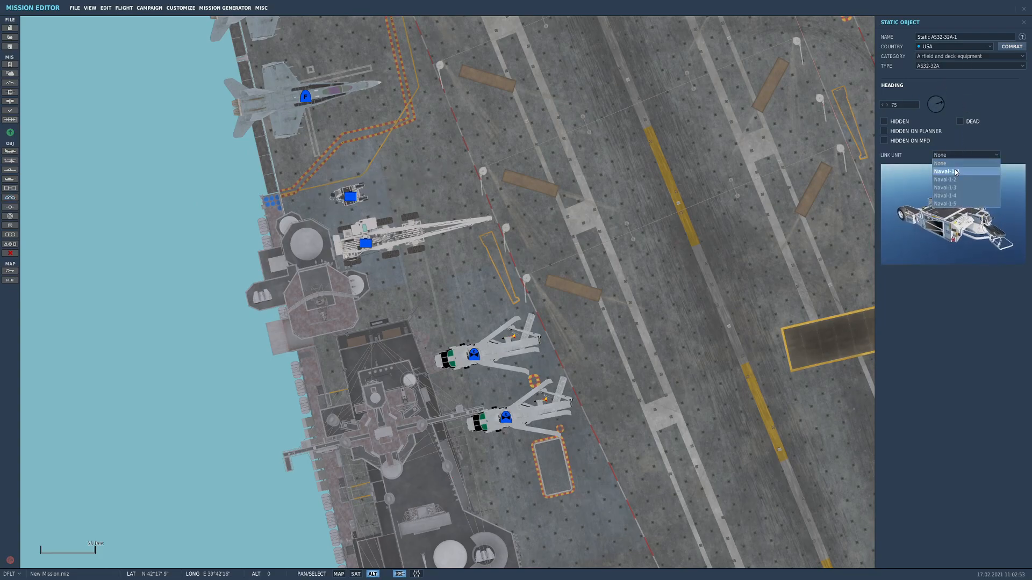
{"action": "left_click", "coordinate": [955, 171]}
Nudge the AS32-32A slightly toward the AS32-36A and set its heading to 84
{"action": "left_click", "coordinate": [353, 200]}
{"action": "left_click", "coordinate": [352, 200]}
{"action": "left_click_drag", "start_coordinate": [940, 107], "coordinate": [952, 103]}
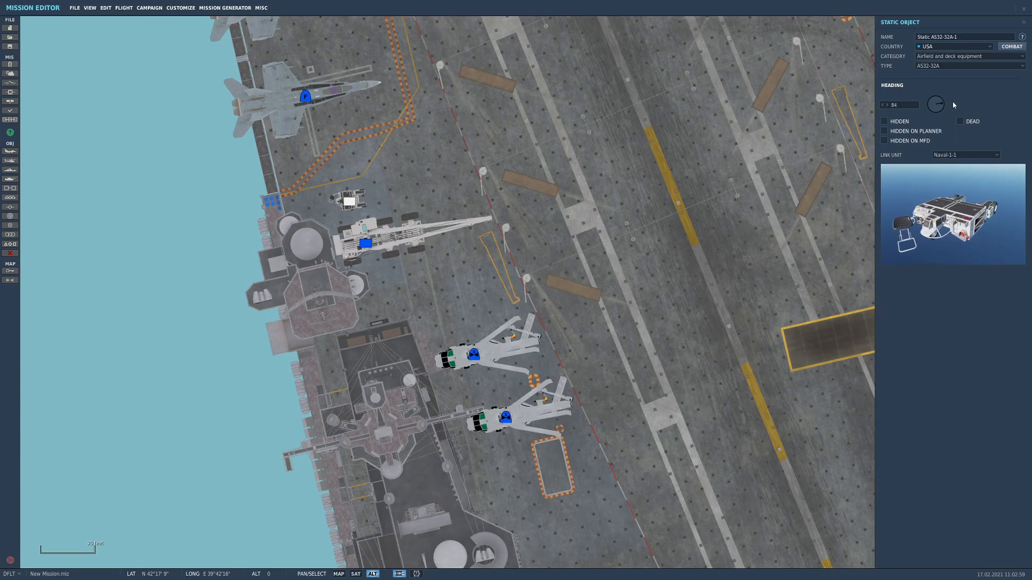
{"action": "left_click", "coordinate": [354, 200]}
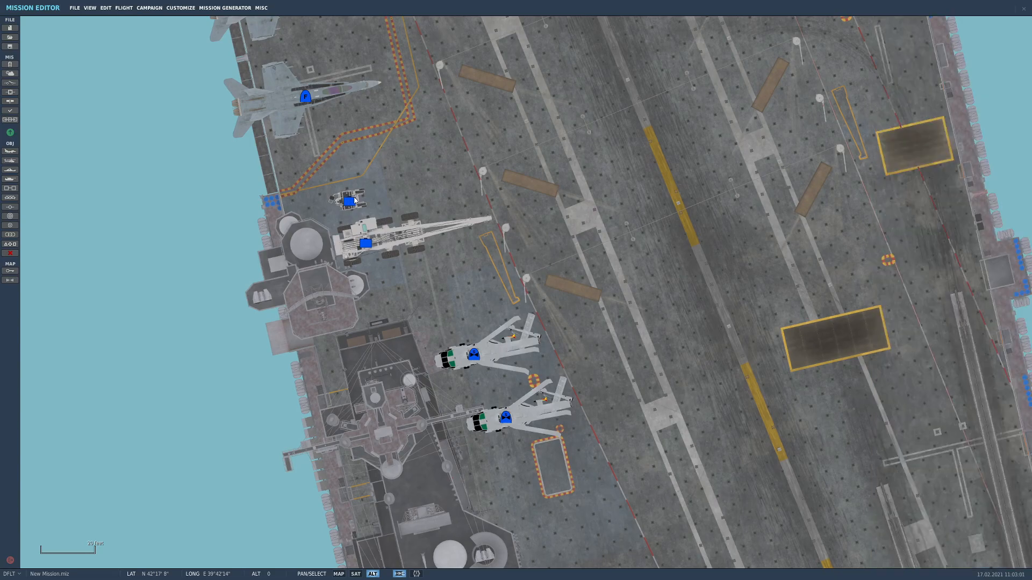
Duplicate the AS32-32A to the northeast, change the copy's type to AS32-31A and shift it closer to the original
{"action": "left_click", "coordinate": [349, 203]}
{"action": "left_click", "coordinate": [433, 177]}
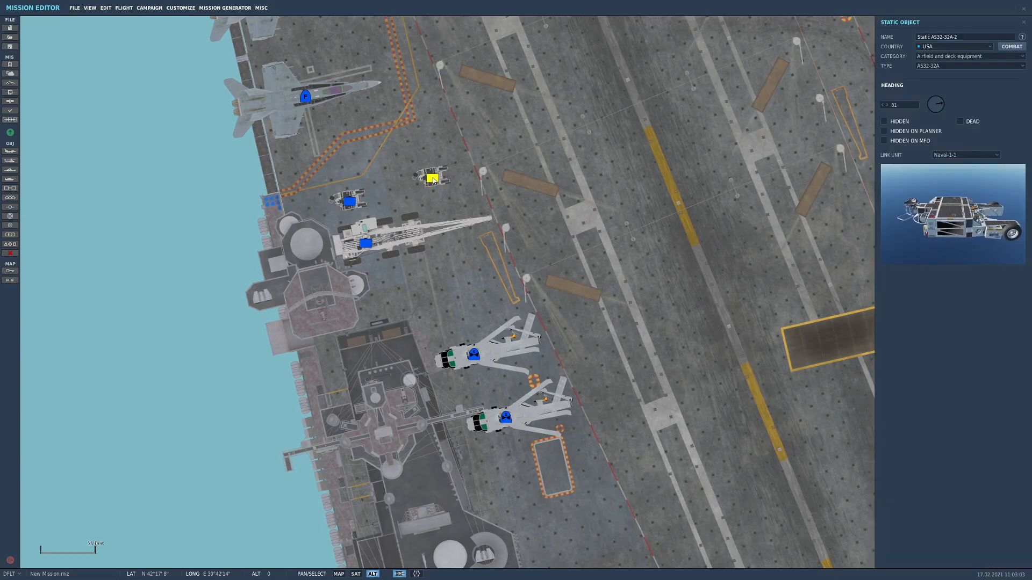
{"action": "left_click", "coordinate": [967, 66]}
{"action": "left_click", "coordinate": [968, 74]}
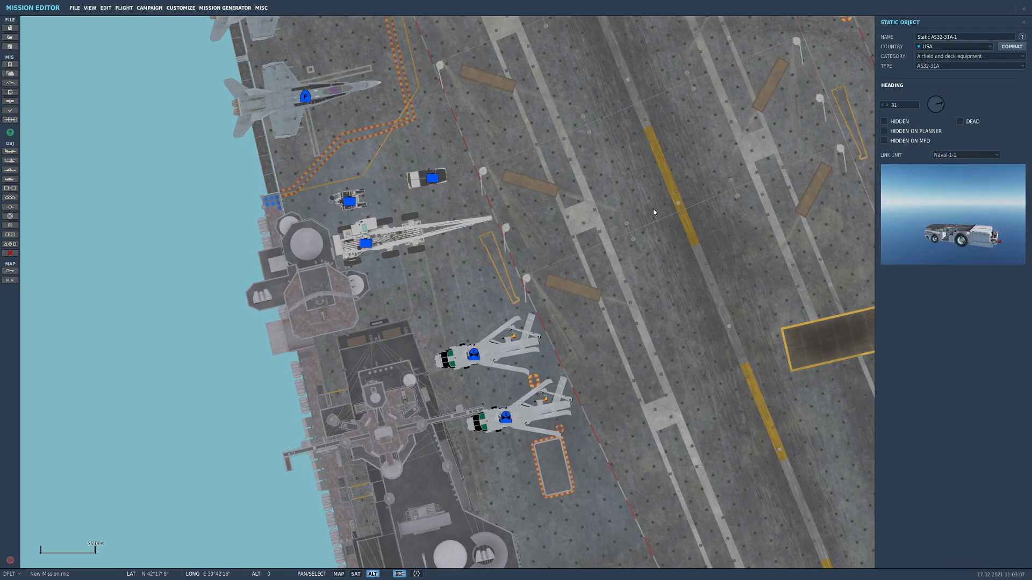
{"action": "left_click_drag", "start_coordinate": [433, 179], "coordinate": [404, 173]}
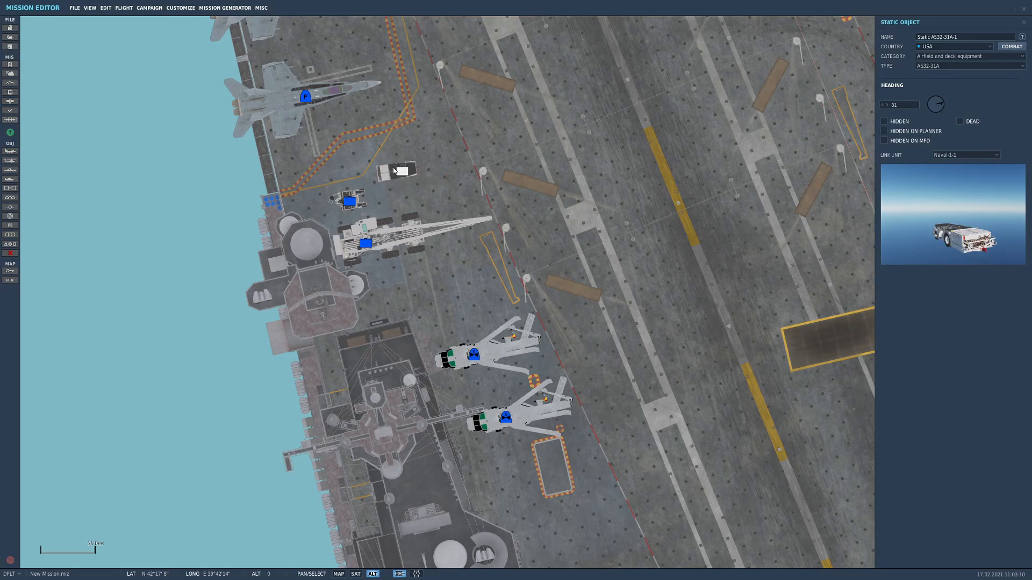
{"action": "scroll", "coordinate": [565, 204], "scroll_direction": "down", "scroll_amount": 2}
{"action": "left_click", "coordinate": [565, 204]}
Review the layout of static aircraft and equipment along the carrier deck from stern to bow catapults
{"action": "scroll", "coordinate": [562, 231], "scroll_direction": "down", "scroll_amount": 4}
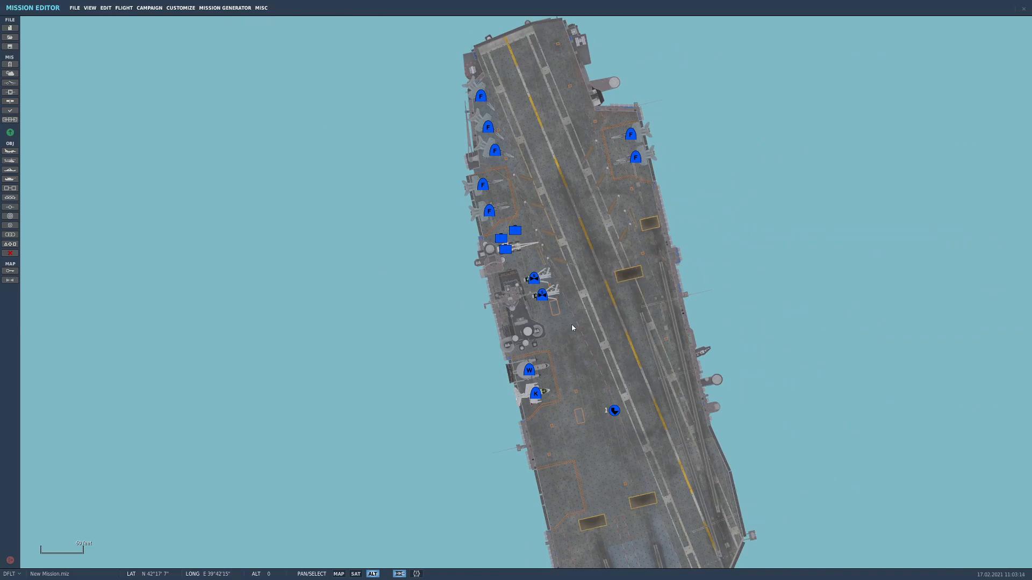
{"action": "right_click_drag", "start_coordinate": [570, 327], "coordinate": [408, 330]}
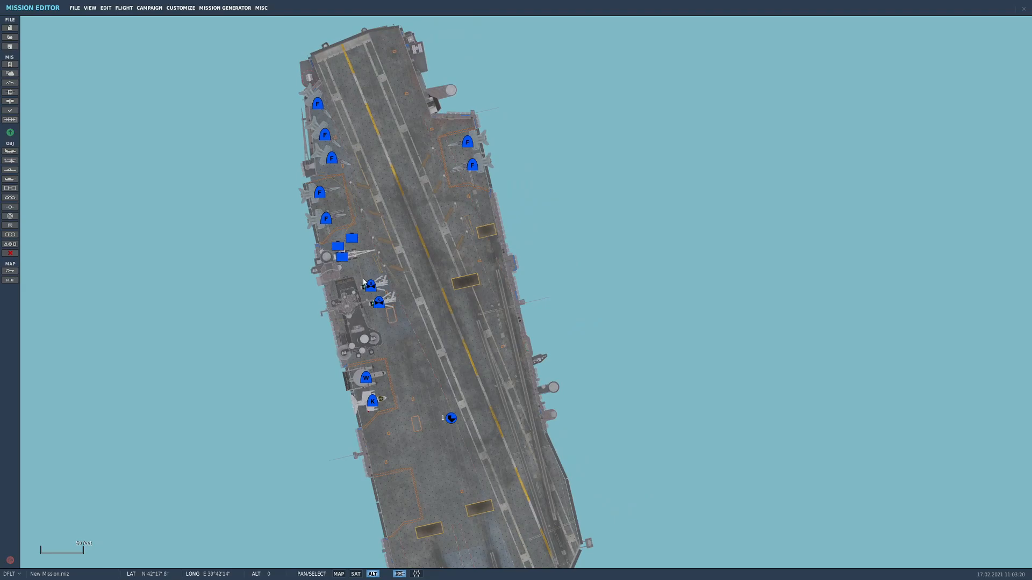
{"action": "right_click_drag", "start_coordinate": [424, 239], "coordinate": [441, 283]}
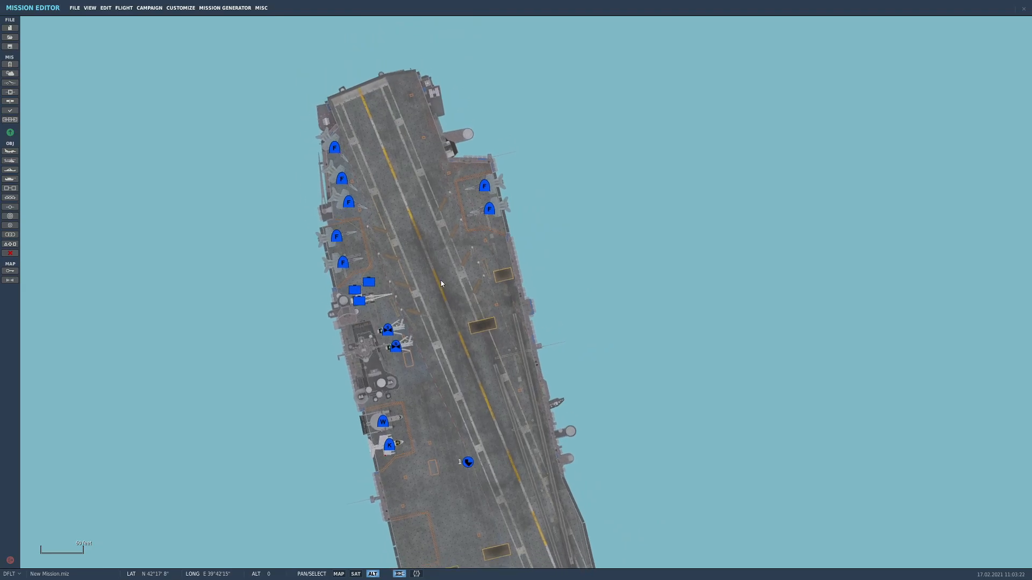
{"action": "right_click_drag", "start_coordinate": [457, 359], "coordinate": [405, 240]}
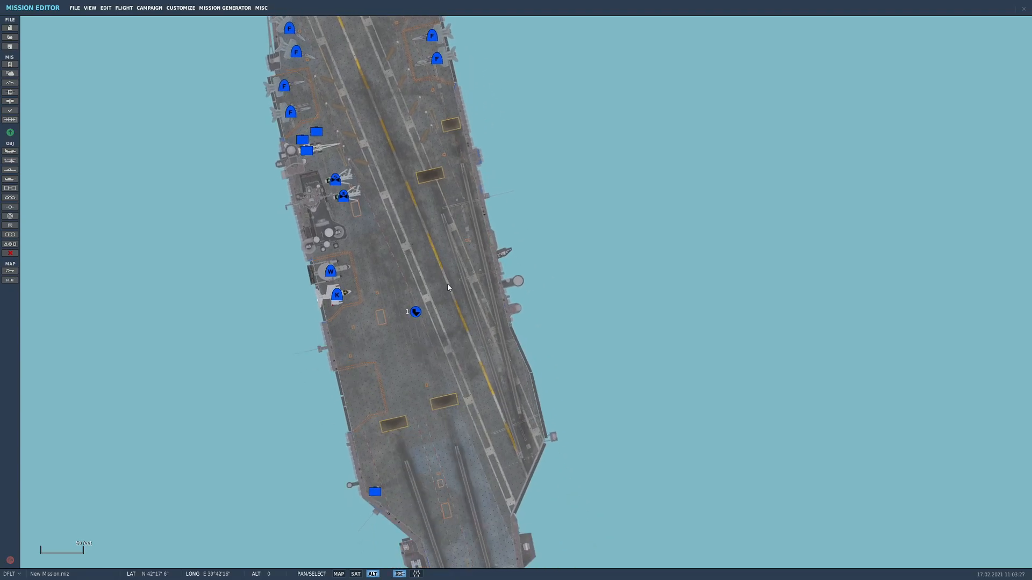
{"action": "right_click_drag", "start_coordinate": [460, 324], "coordinate": [454, 385]}
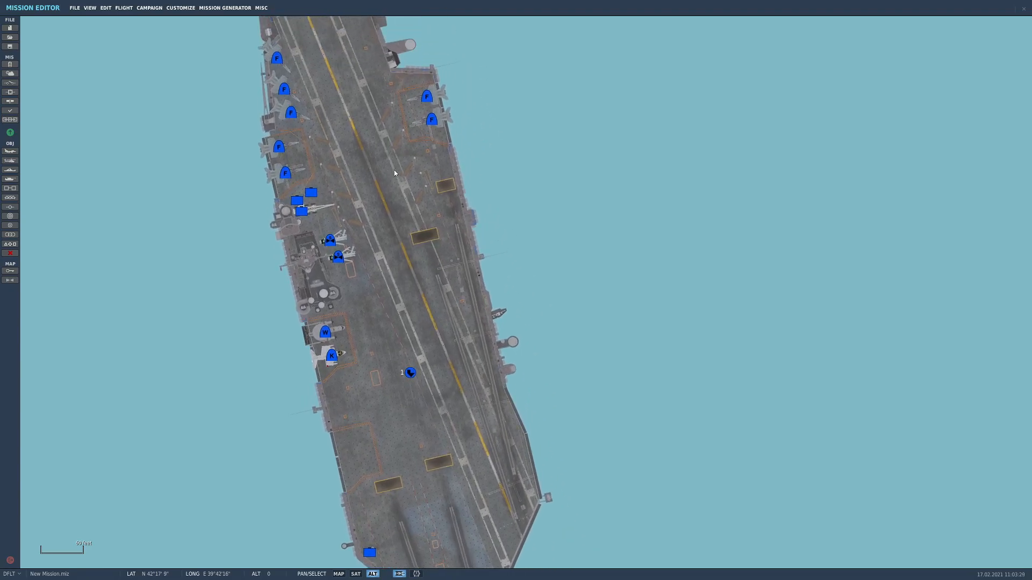
{"action": "right_click_drag", "start_coordinate": [428, 501], "coordinate": [432, 311]}
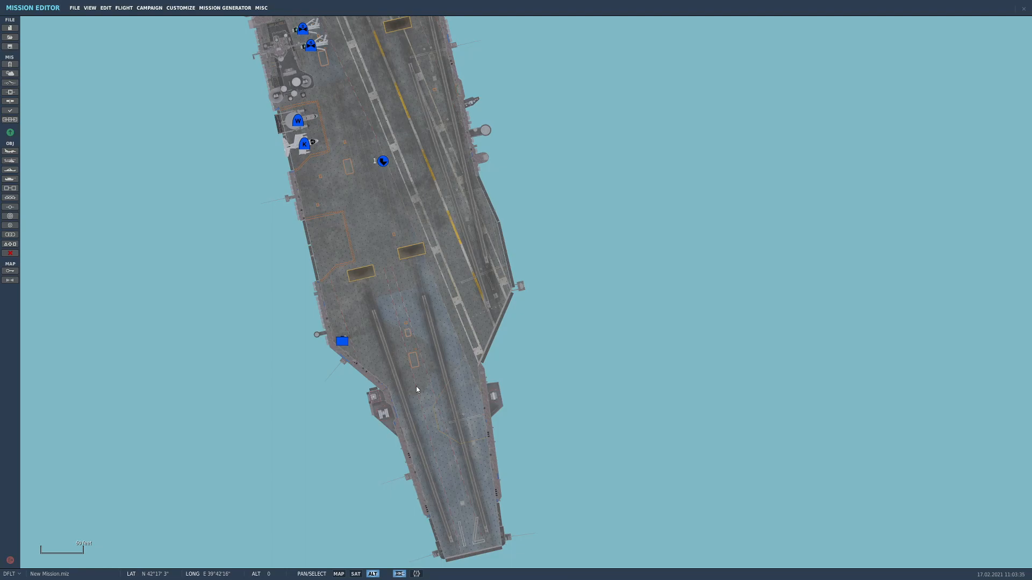
{"action": "right_click_drag", "start_coordinate": [416, 131], "coordinate": [425, 178]}
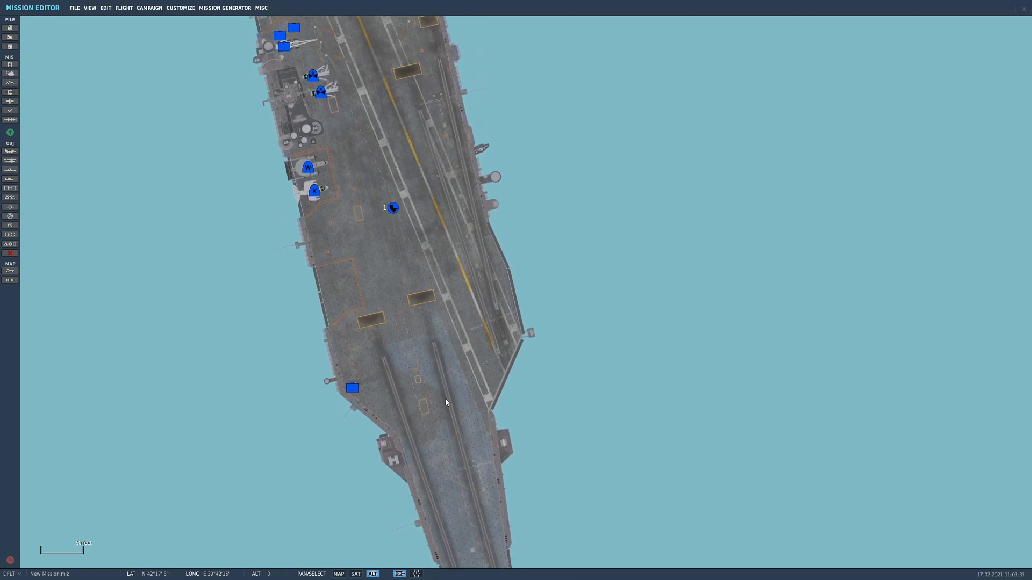
{"action": "right_click_drag", "start_coordinate": [446, 401], "coordinate": [419, 358]}
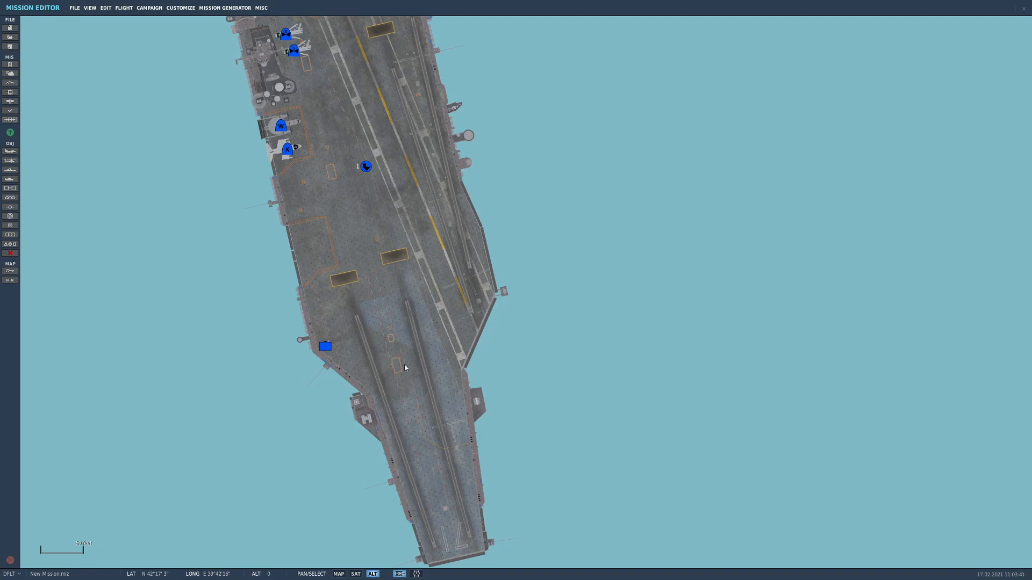
{"action": "right_click_drag", "start_coordinate": [321, 231], "coordinate": [345, 298]}
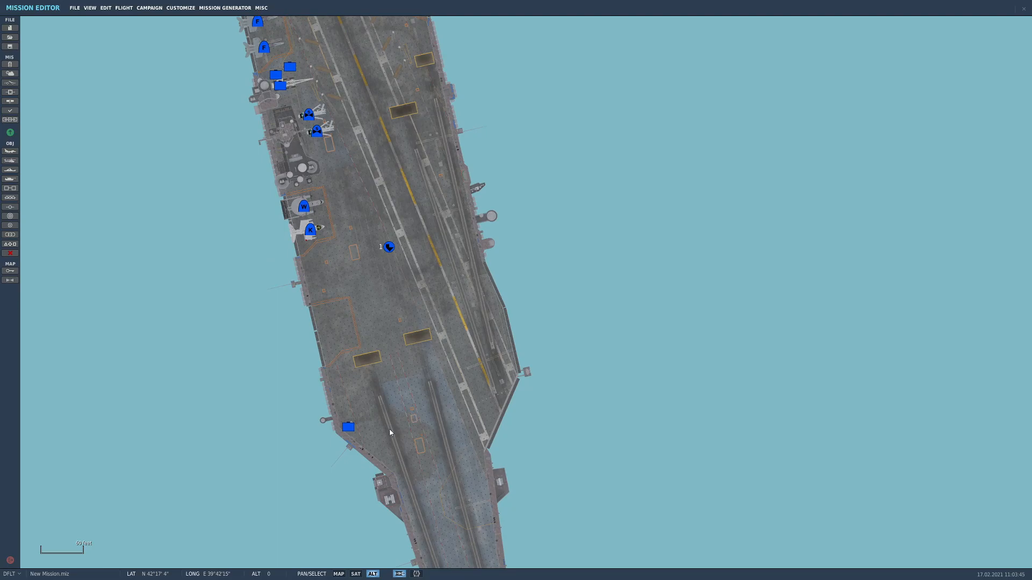
{"action": "right_click_drag", "start_coordinate": [366, 310], "coordinate": [392, 425]}
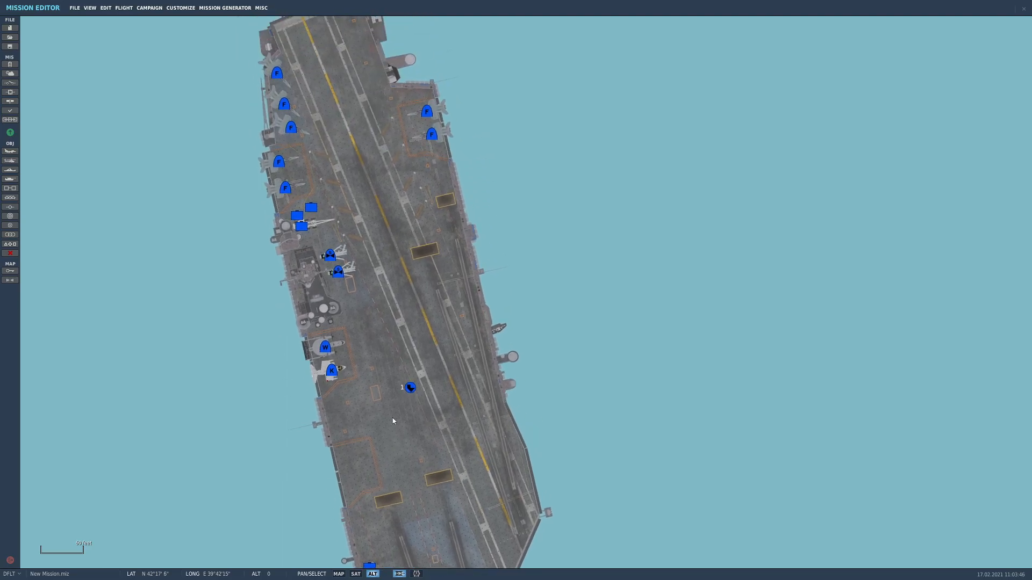
{"action": "right_click_drag", "start_coordinate": [388, 321], "coordinate": [384, 363]}
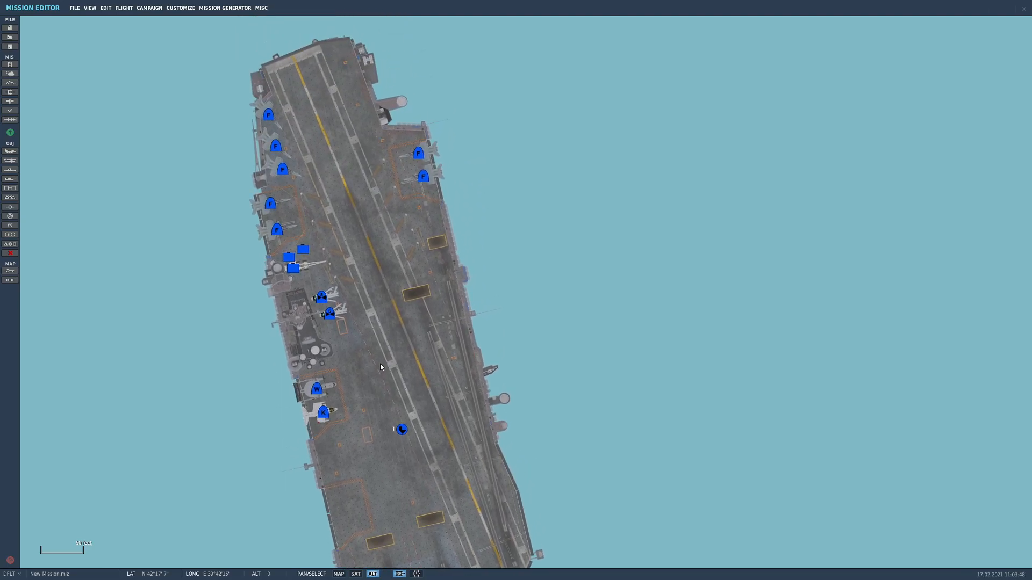
Add a static Carrier LSO 1 from the personnel category on the deck beside the LSO platform near the stern
{"action": "scroll", "coordinate": [398, 138], "scroll_direction": "up", "scroll_amount": 2}
{"action": "scroll", "coordinate": [398, 138], "scroll_direction": "up", "scroll_amount": 2}
{"action": "right_click_drag", "start_coordinate": [285, 137], "coordinate": [302, 295]}
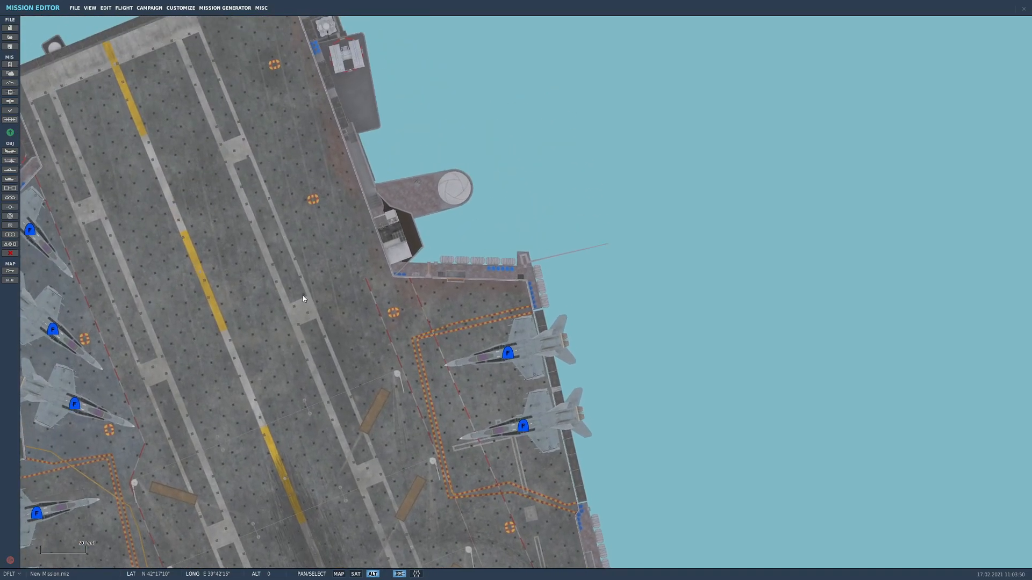
{"action": "right_click_drag", "start_coordinate": [393, 244], "coordinate": [424, 253]}
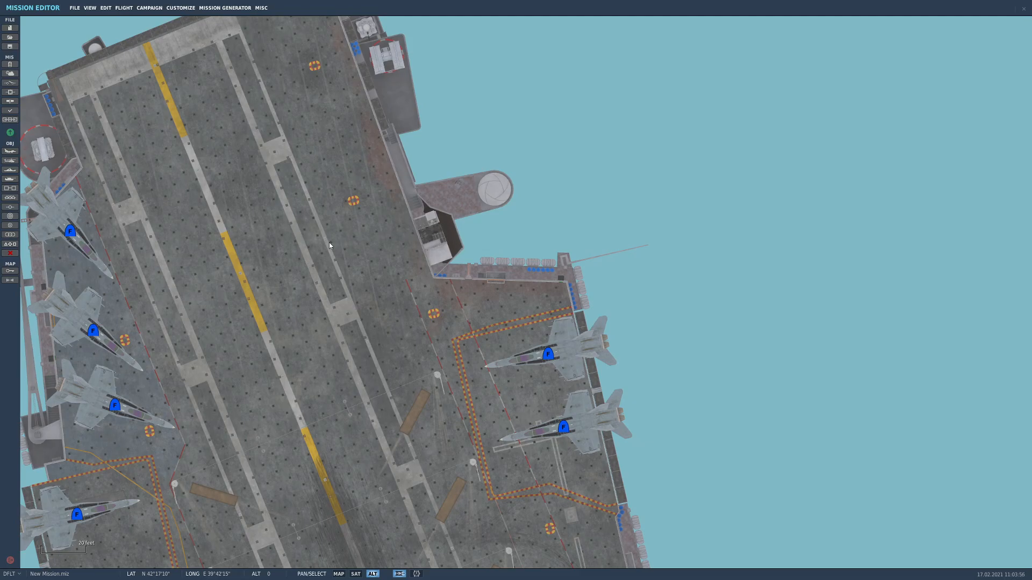
{"action": "left_click", "coordinate": [9, 198]}
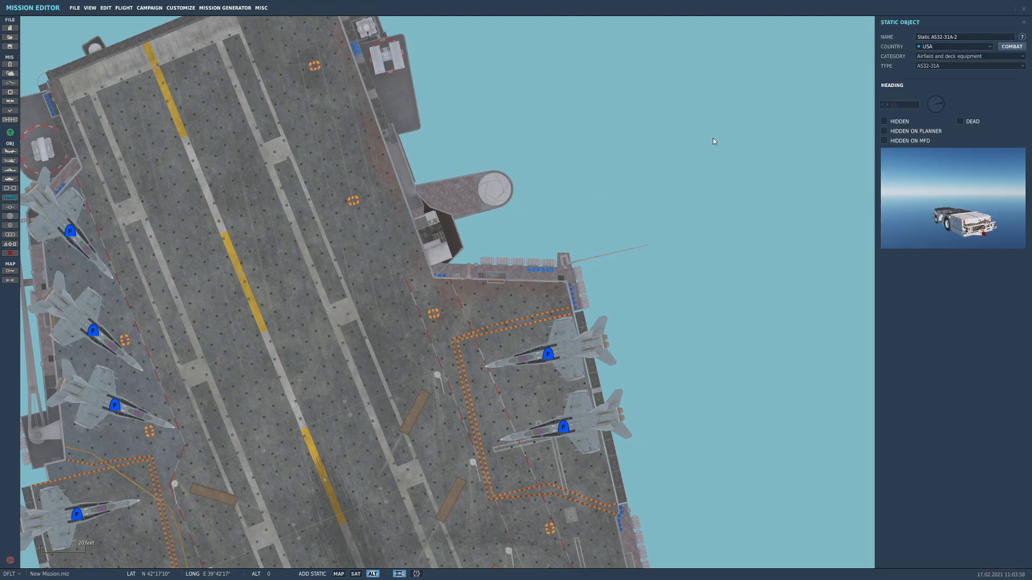
{"action": "left_click", "coordinate": [954, 56]}
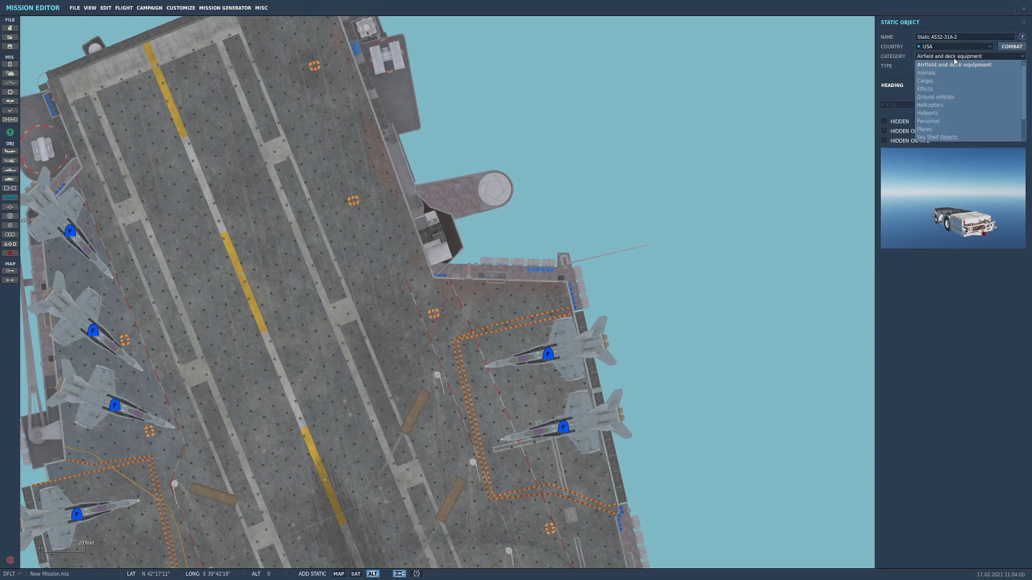
{"action": "left_click", "coordinate": [938, 121]}
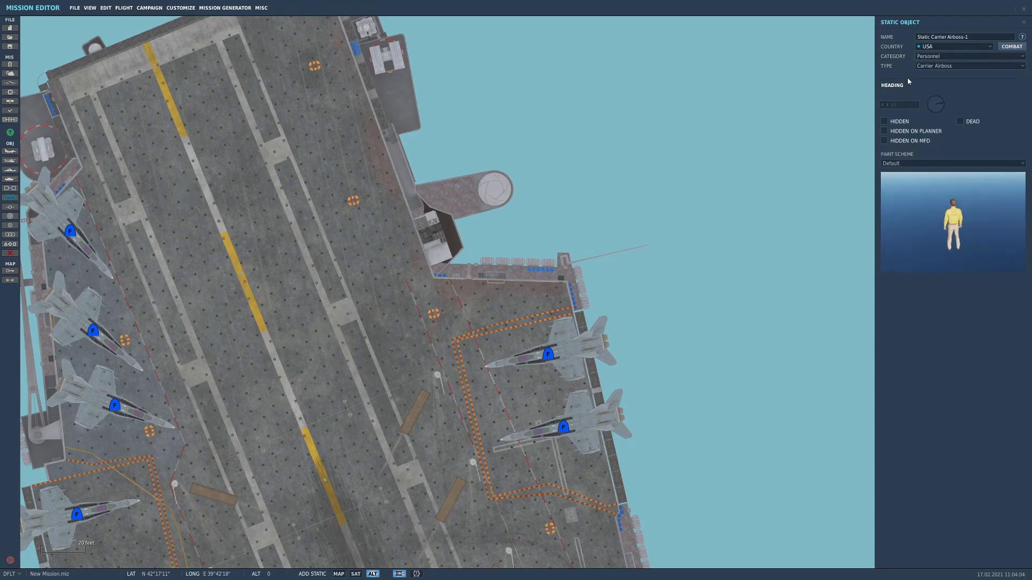
{"action": "left_click", "coordinate": [950, 66]}
{"action": "left_click", "coordinate": [948, 79]}
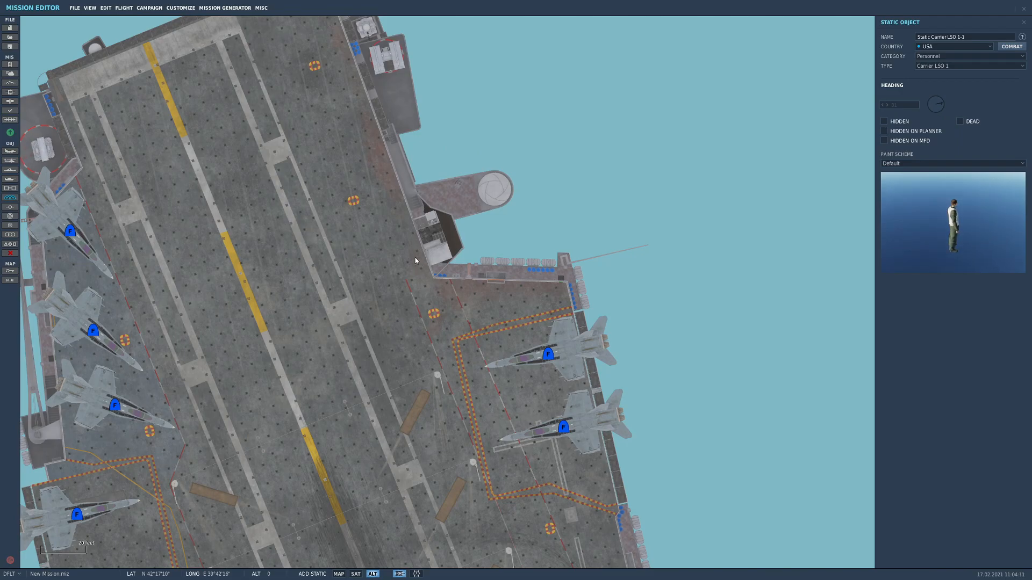
{"action": "scroll", "coordinate": [416, 252], "scroll_direction": "up", "scroll_amount": 2}
{"action": "left_click", "coordinate": [415, 235]}
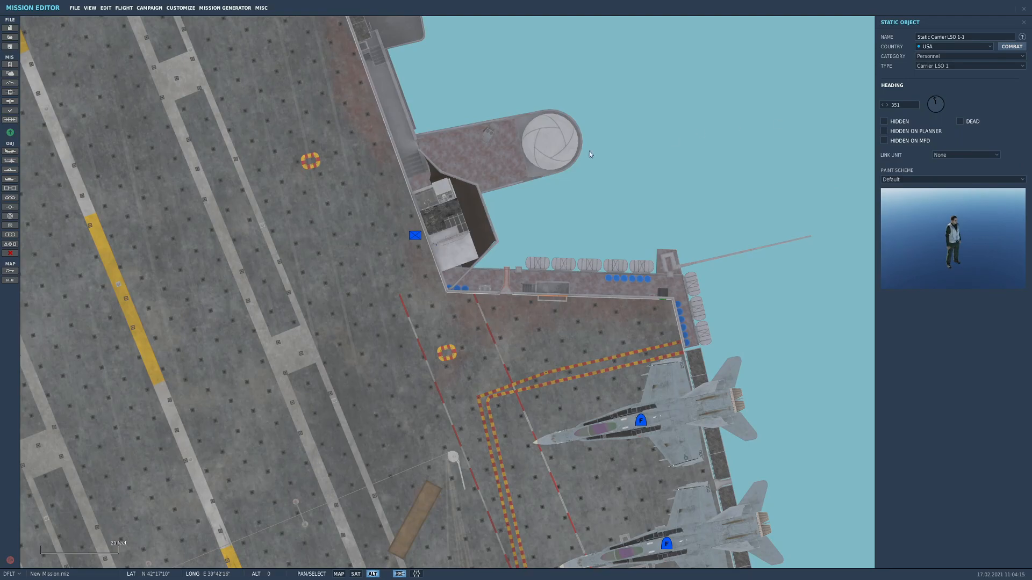
Move the Carrier LSO 1 a little north along the deck edge, next to the LSO platform's upper end
{"action": "left_click", "coordinate": [418, 238]}
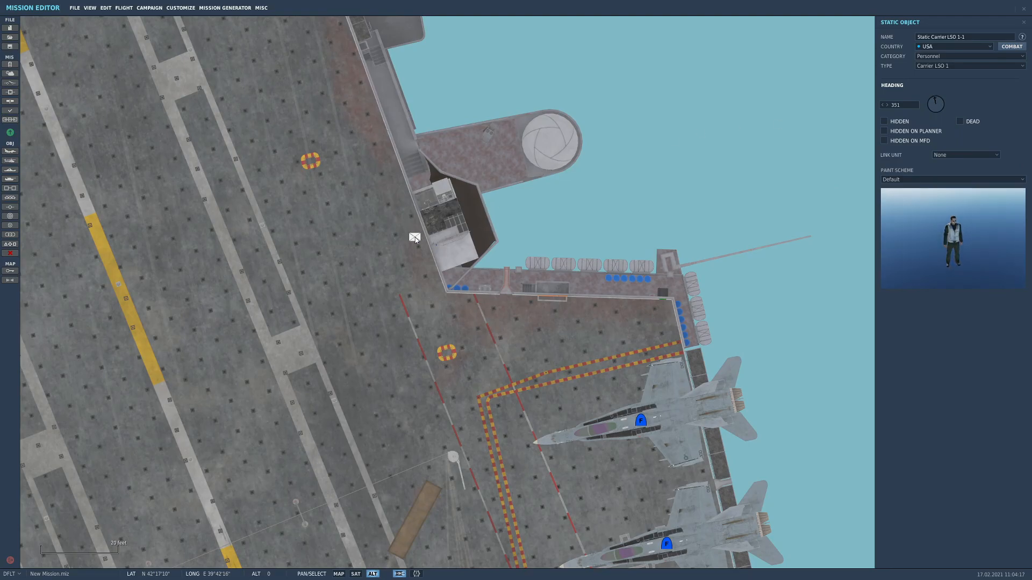
{"action": "scroll", "coordinate": [414, 240], "scroll_direction": "up", "scroll_amount": 1}
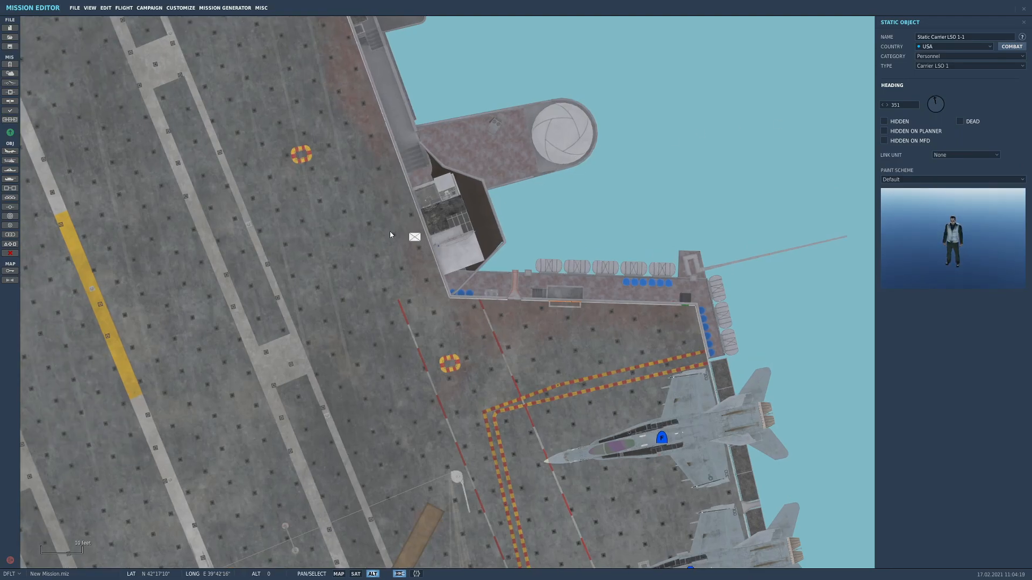
{"action": "left_click_drag", "start_coordinate": [415, 240], "coordinate": [405, 207]}
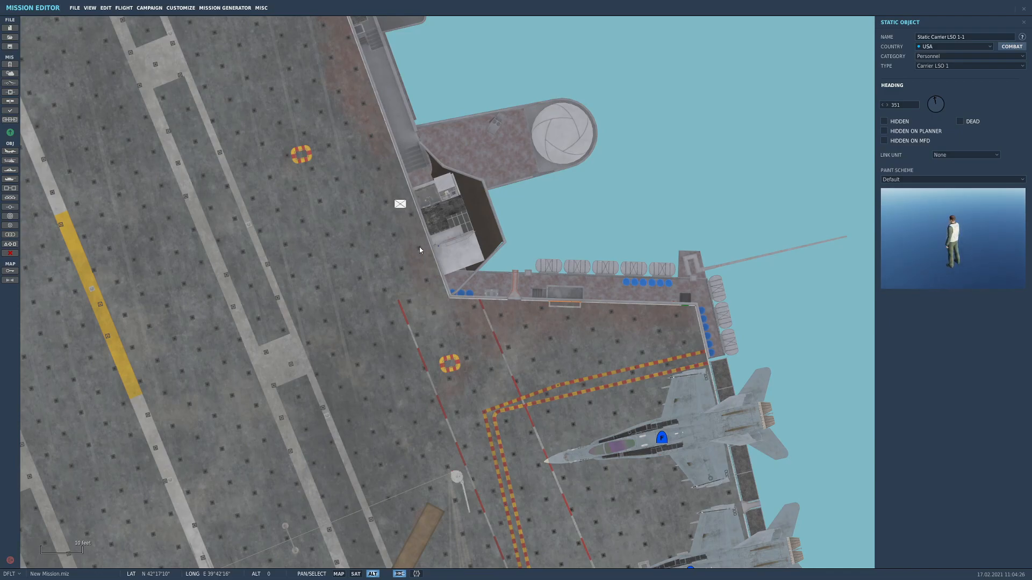
Duplicate the Carrier LSO 1 just south of the first, set the copy's heading to 170 and adjust its position beside the platform
{"action": "left_click", "coordinate": [422, 266]}
{"action": "left_click_drag", "start_coordinate": [423, 263], "coordinate": [423, 255]}
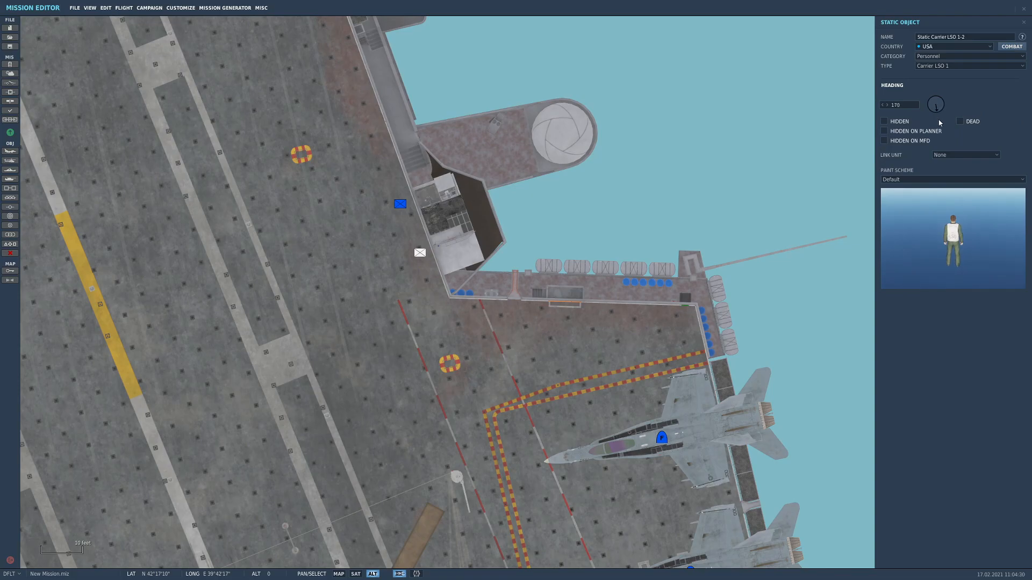
{"action": "left_click_drag", "start_coordinate": [422, 254], "coordinate": [425, 269]}
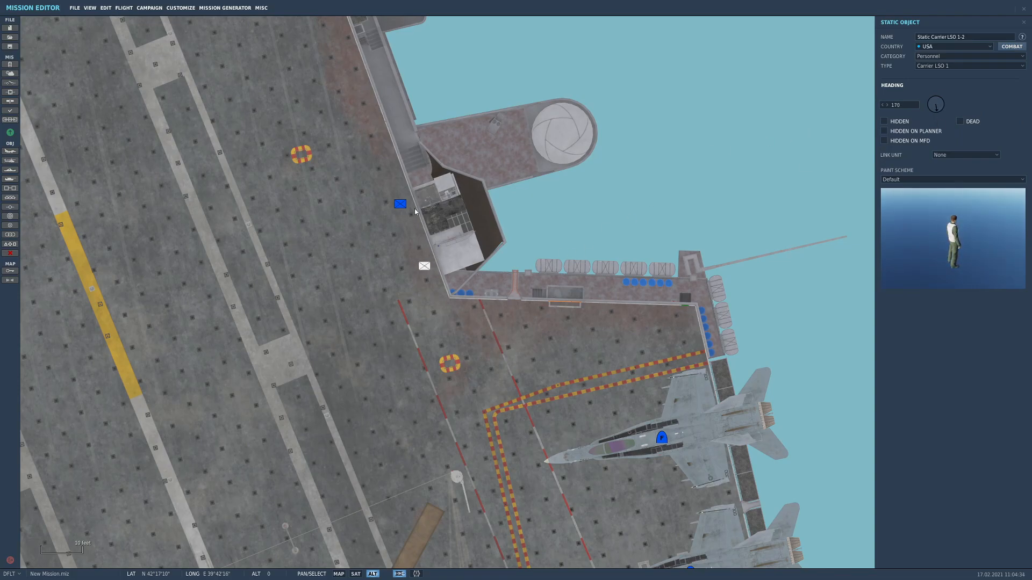
Duplicate the heading-351 Carrier LSO 1 three times and line the copies up in a row across the LSO platform
{"action": "left_click", "coordinate": [424, 266]}
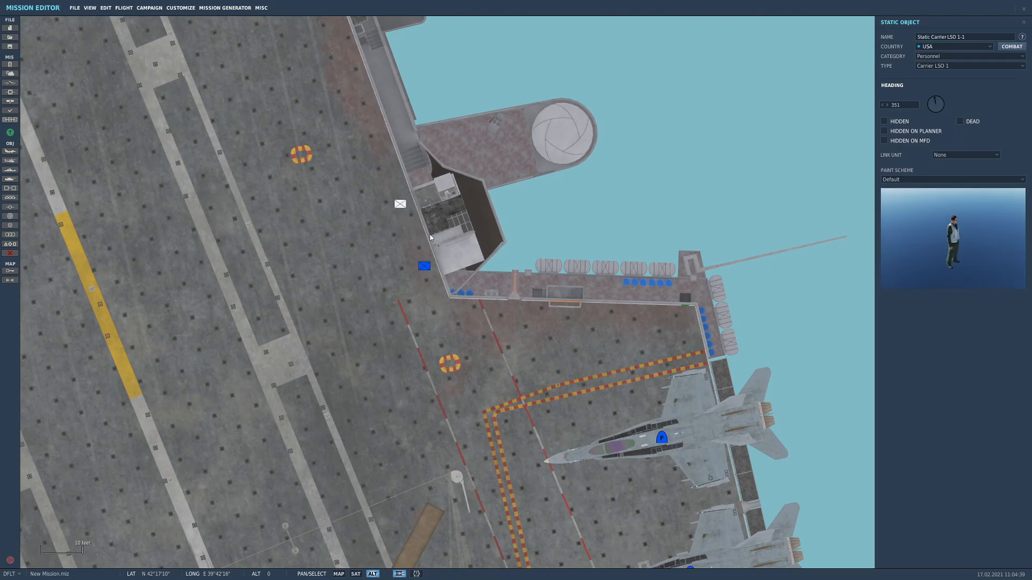
{"action": "key", "text": "ctrl+v"}
{"action": "left_click_drag", "start_coordinate": [420, 238], "coordinate": [457, 230]}
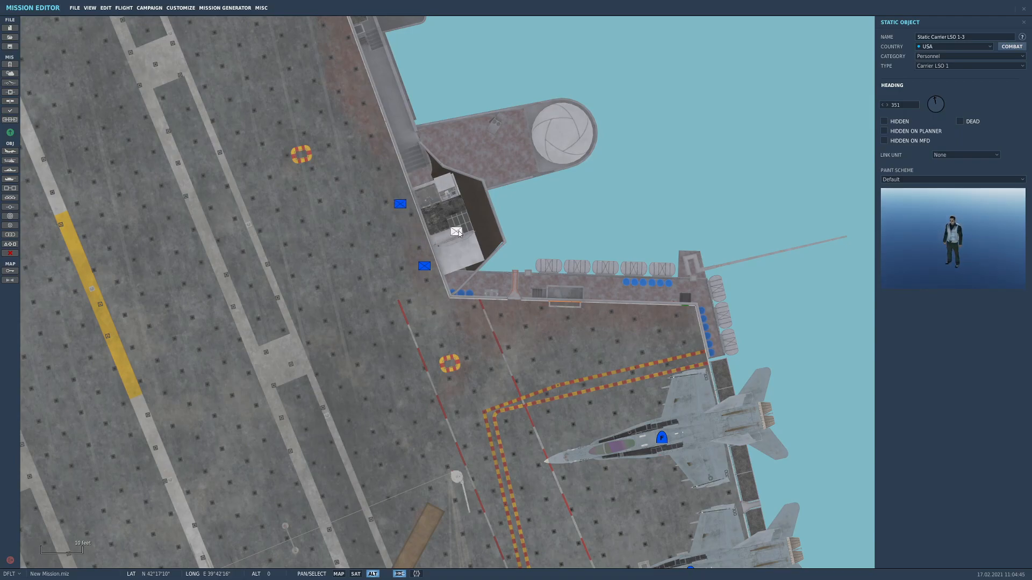
{"action": "left_click_drag", "start_coordinate": [459, 231], "coordinate": [456, 232]}
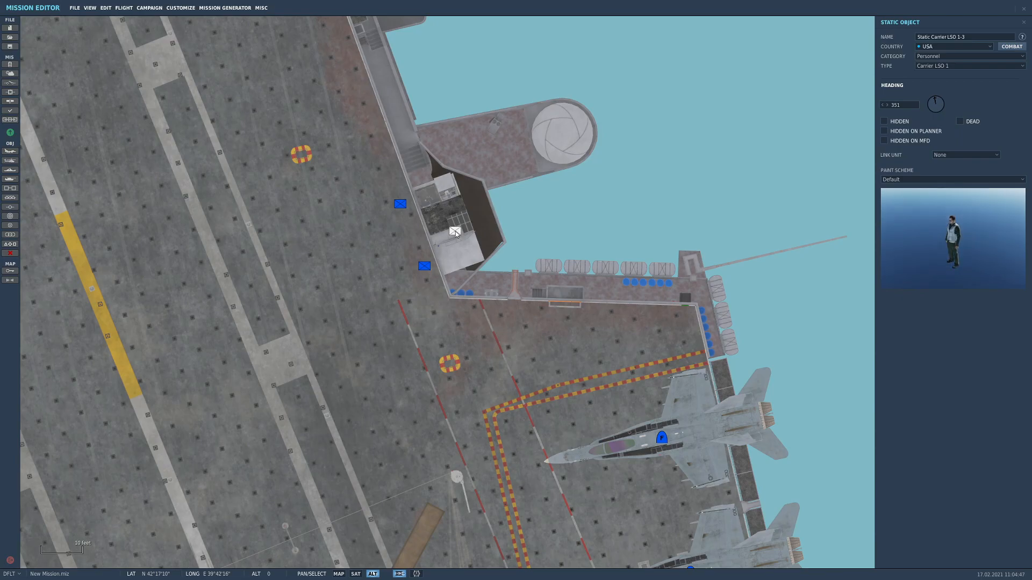
{"action": "left_click", "coordinate": [444, 236]}
{"action": "left_click", "coordinate": [432, 243]}
{"action": "left_click_drag", "start_coordinate": [432, 242], "coordinate": [434, 240]}
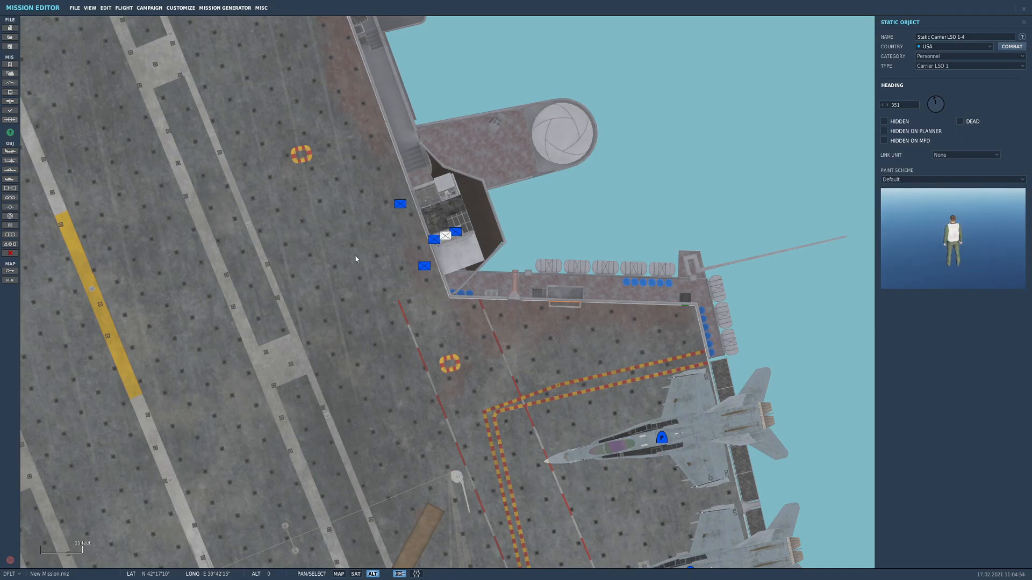
{"action": "left_click", "coordinate": [466, 311]}
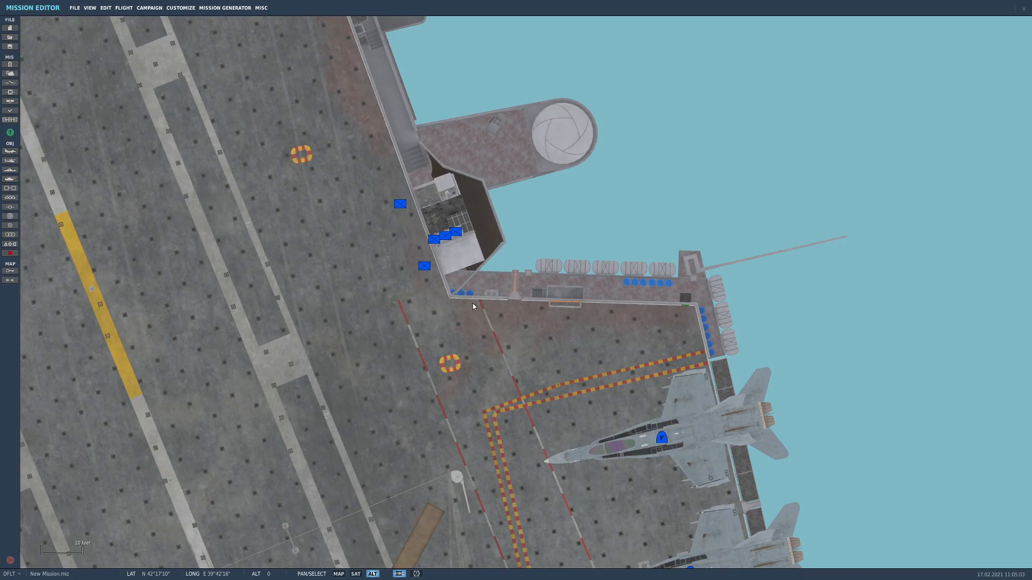
Add another static Carrier LSO 1 beside the deck vehicles aft of the island and set its heading to 65
{"action": "scroll", "coordinate": [473, 303], "scroll_direction": "down", "scroll_amount": 5}
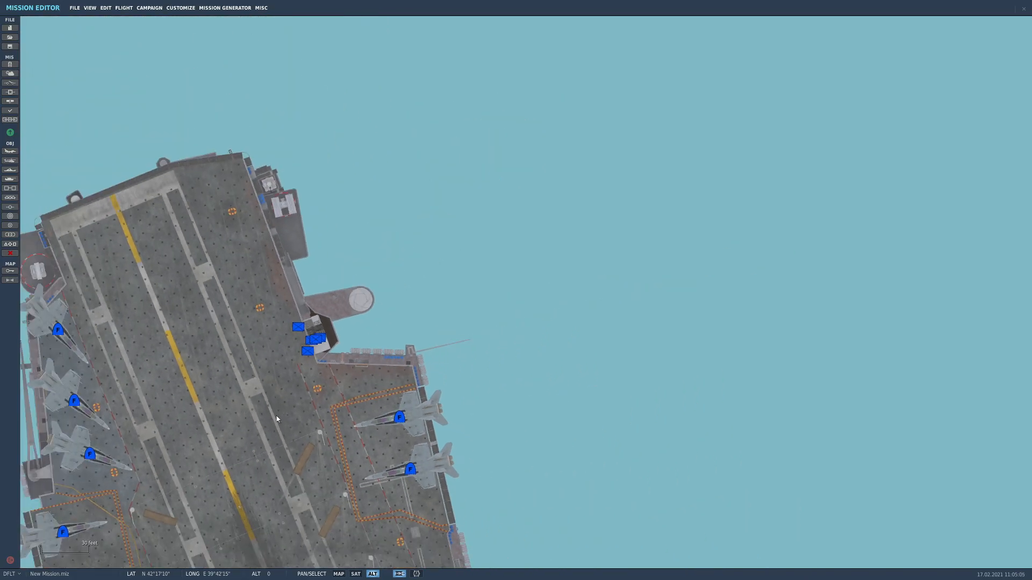
{"action": "left_click_drag", "start_coordinate": [387, 376], "coordinate": [392, 371]}
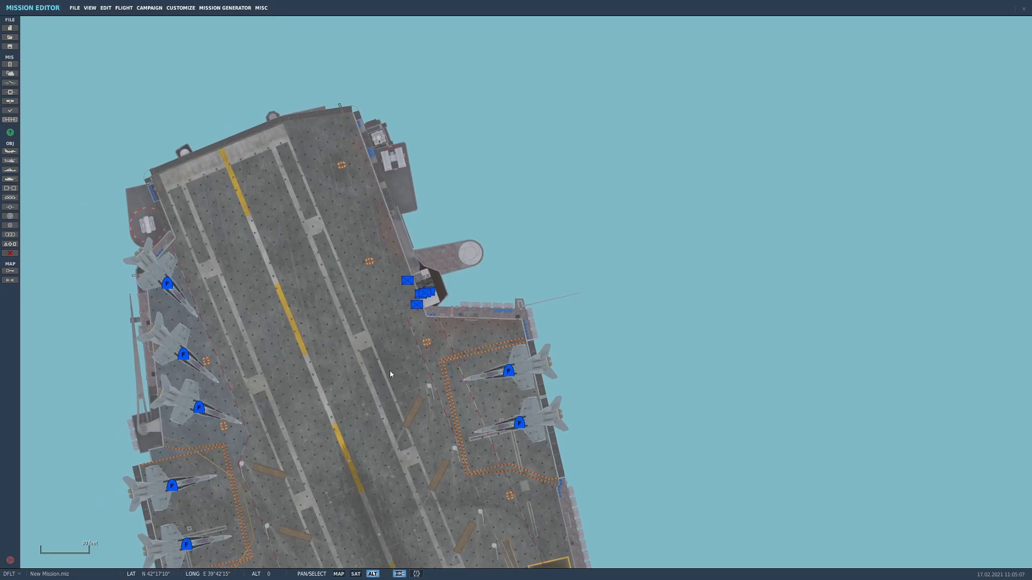
{"action": "left_click_drag", "start_coordinate": [318, 352], "coordinate": [311, 250]}
{"action": "left_click", "coordinate": [10, 197]}
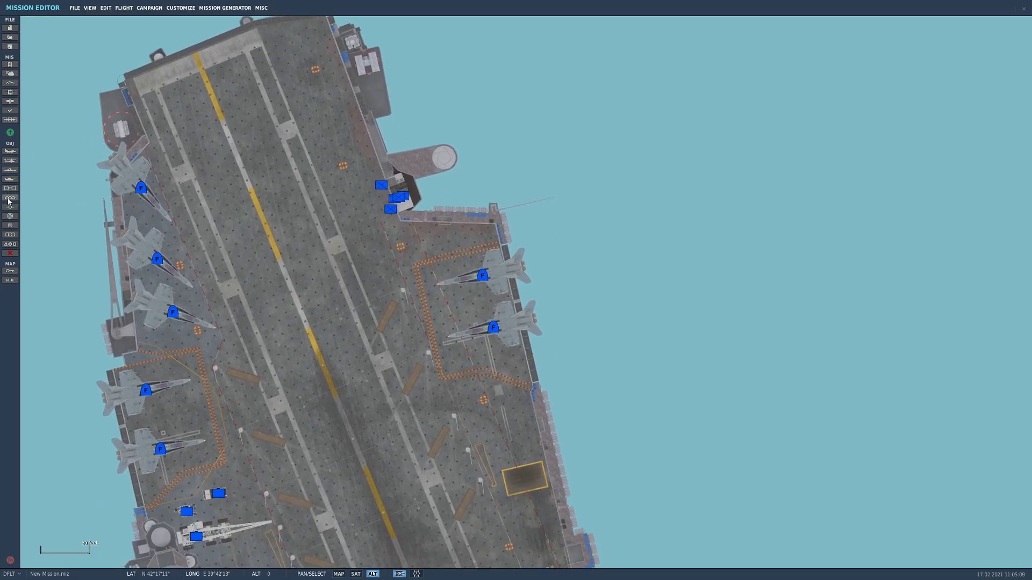
{"action": "right_click_drag", "start_coordinate": [286, 354], "coordinate": [288, 252]}
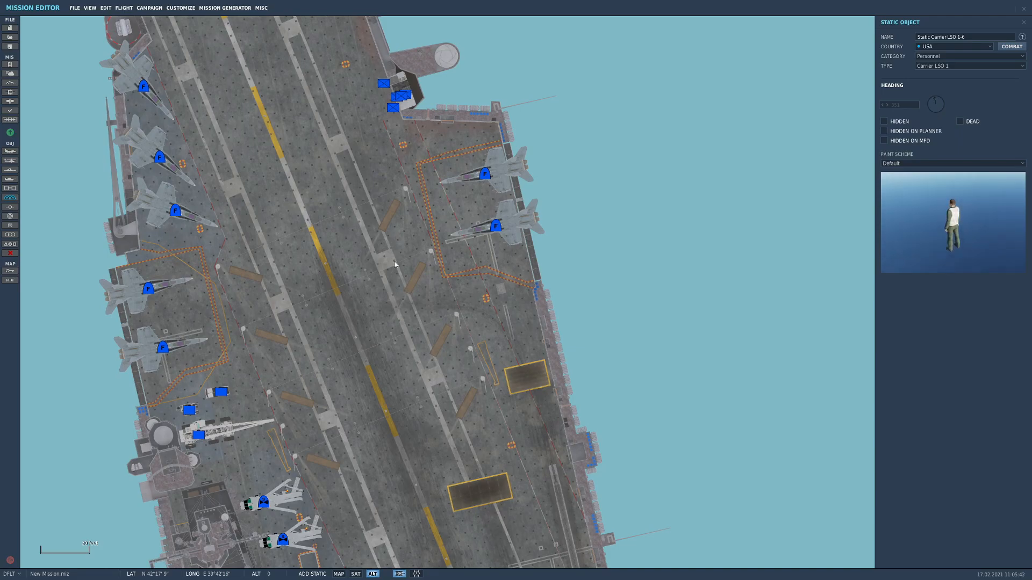
{"action": "right_click_drag", "start_coordinate": [306, 402], "coordinate": [314, 337]}
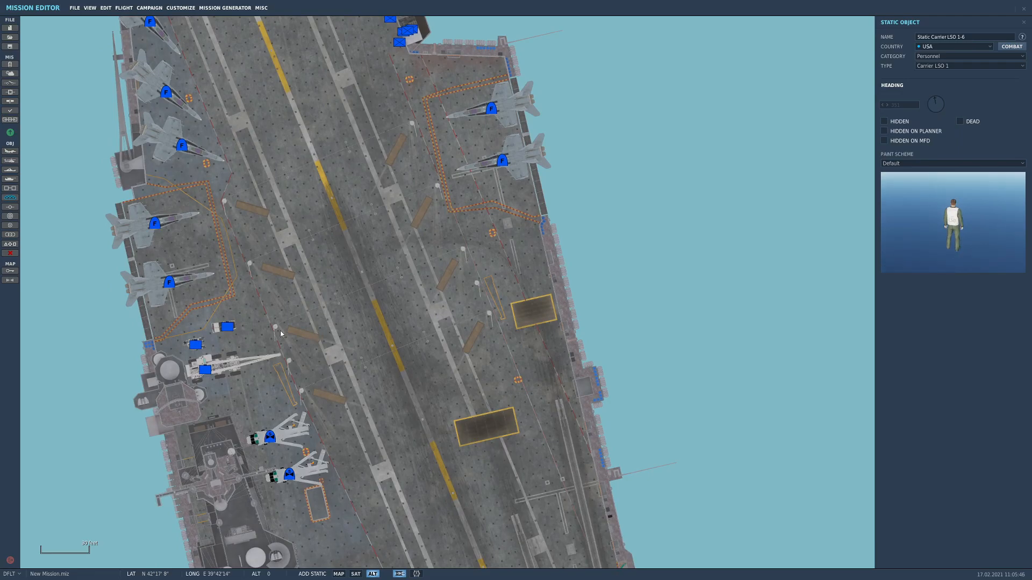
{"action": "left_click", "coordinate": [244, 315]}
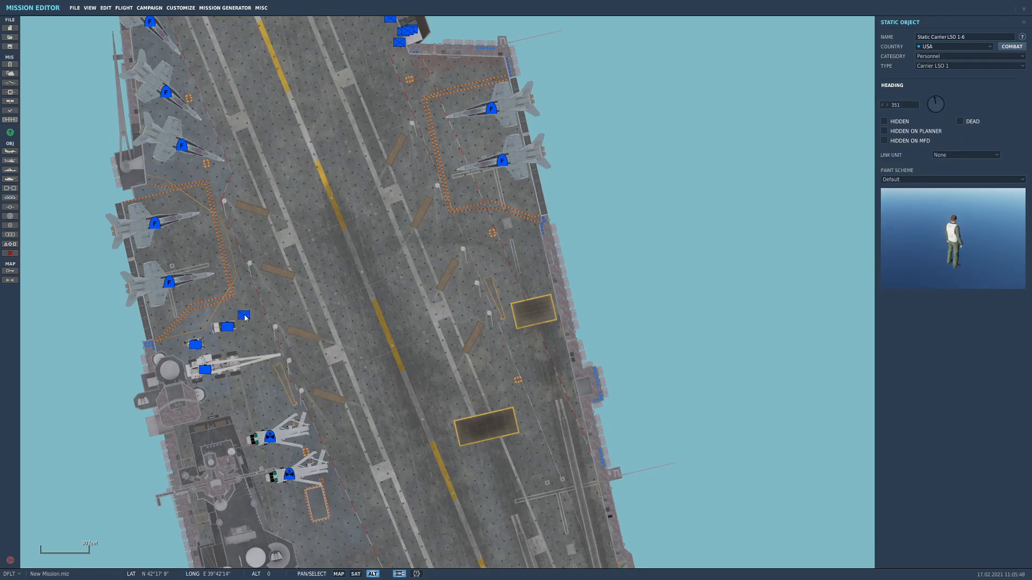
{"action": "left_click", "coordinate": [947, 102]}
{"action": "left_click", "coordinate": [946, 100]}
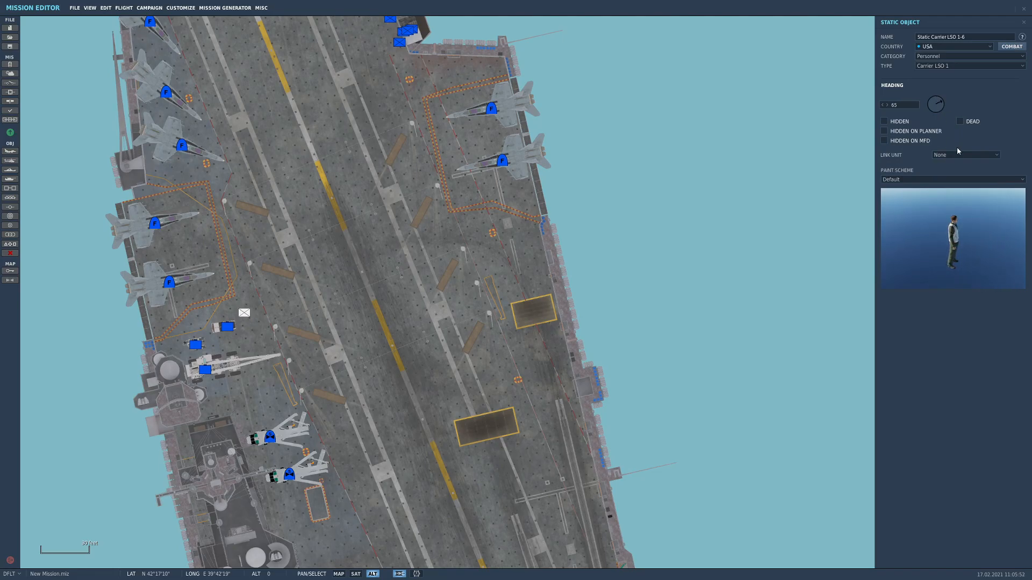
Change the figure beside the deck vehicles to a Carrier Technician with the yellow paint scheme
{"action": "left_click", "coordinate": [938, 181]}
{"action": "left_click", "coordinate": [938, 181]}
{"action": "left_click", "coordinate": [954, 154]}
{"action": "left_click", "coordinate": [953, 154]}
{"action": "left_click", "coordinate": [934, 67]}
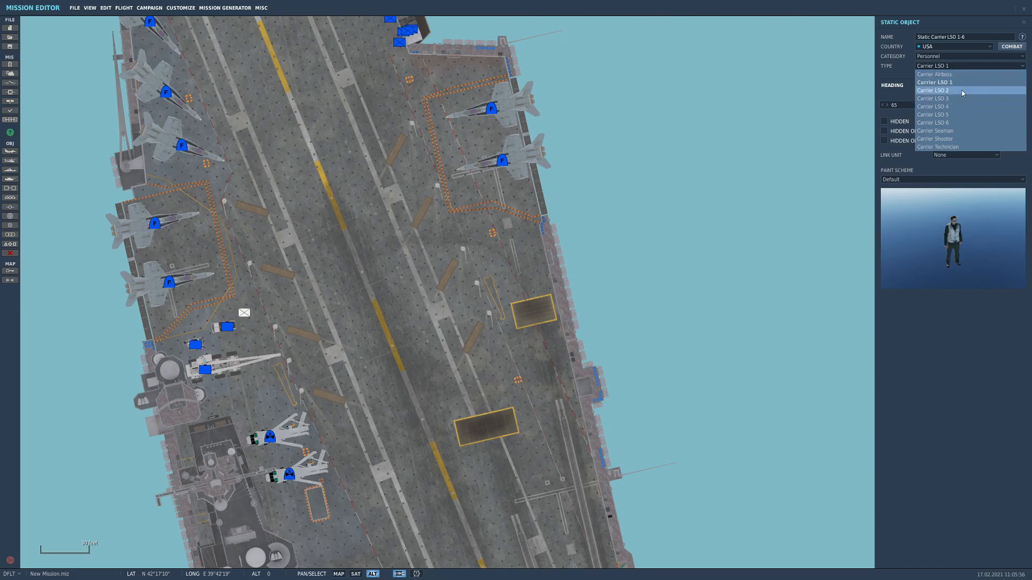
{"action": "left_click", "coordinate": [938, 147]}
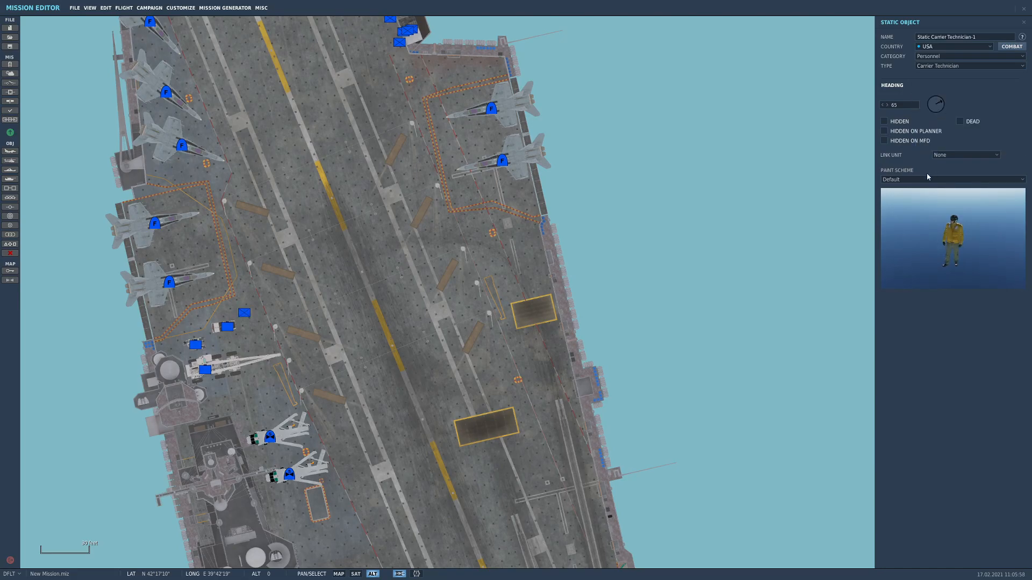
{"action": "left_click", "coordinate": [928, 179]}
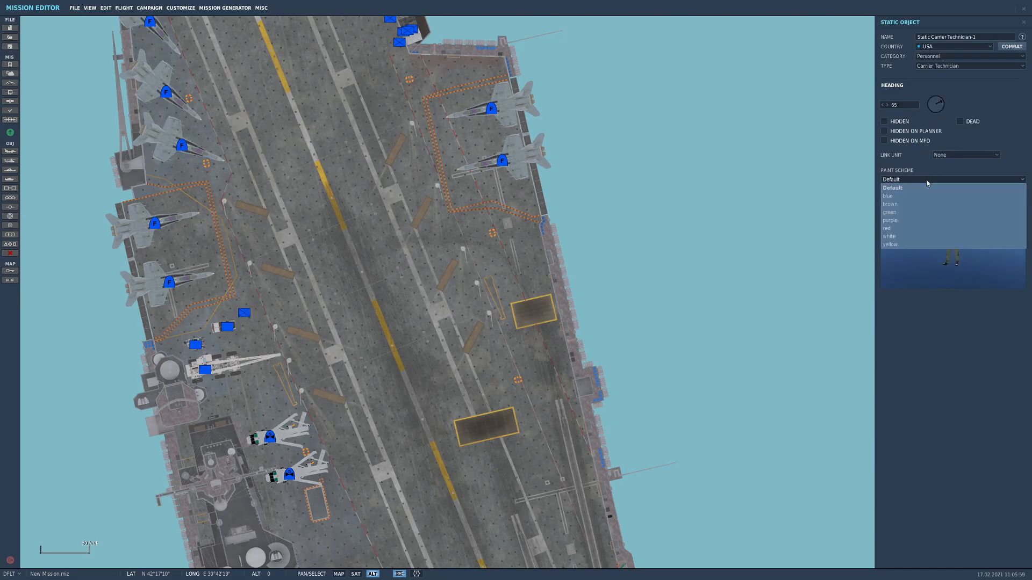
{"action": "left_click", "coordinate": [895, 246]}
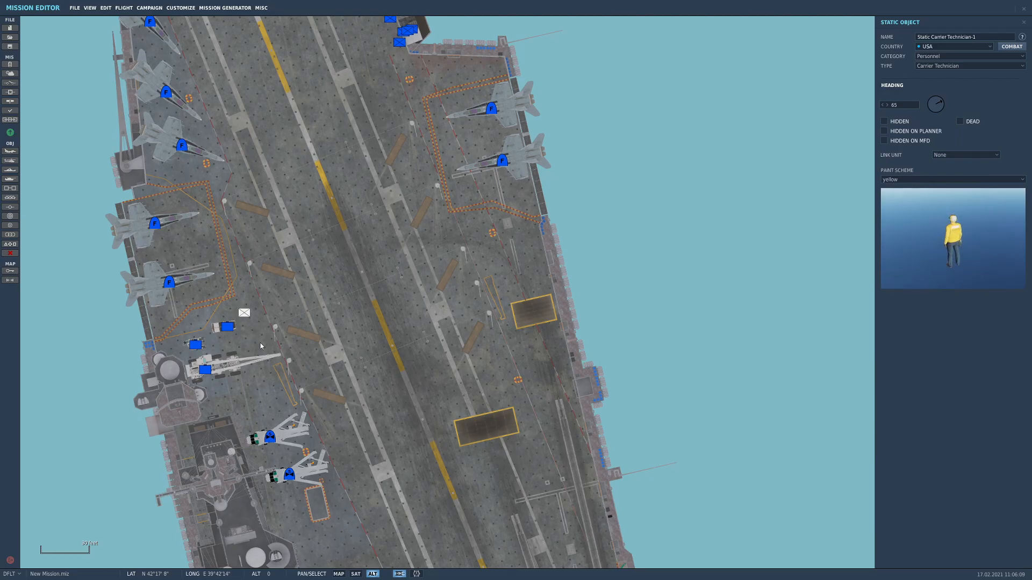
Place a second yellow Carrier Technician forward of the two port-side jets, with heading 256 and linked to Naval-1-1
{"action": "left_click", "coordinate": [478, 226]}
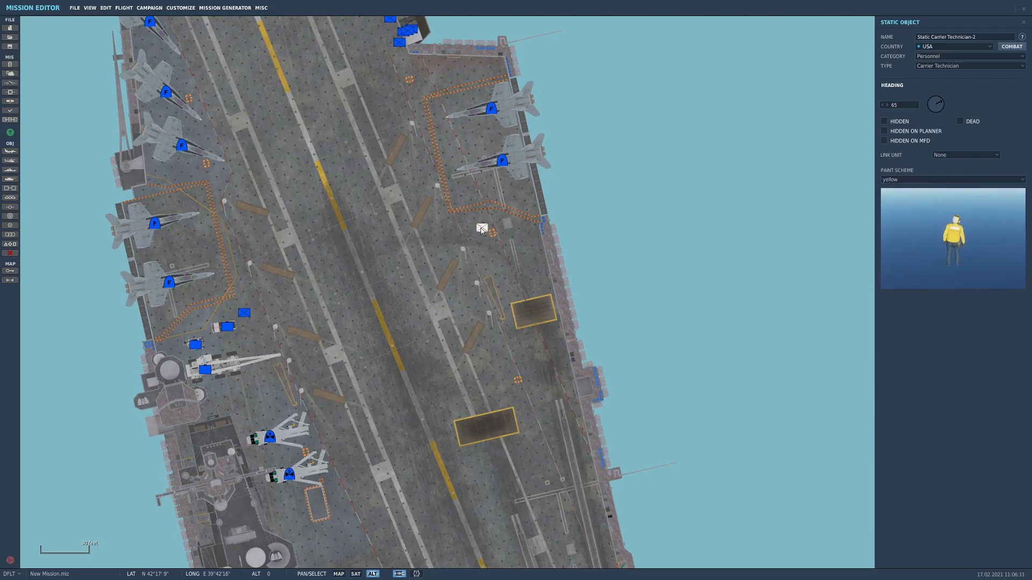
{"action": "left_click_drag", "start_coordinate": [941, 102], "coordinate": [908, 111]}
{"action": "left_click", "coordinate": [959, 155]}
{"action": "left_click", "coordinate": [962, 172]}
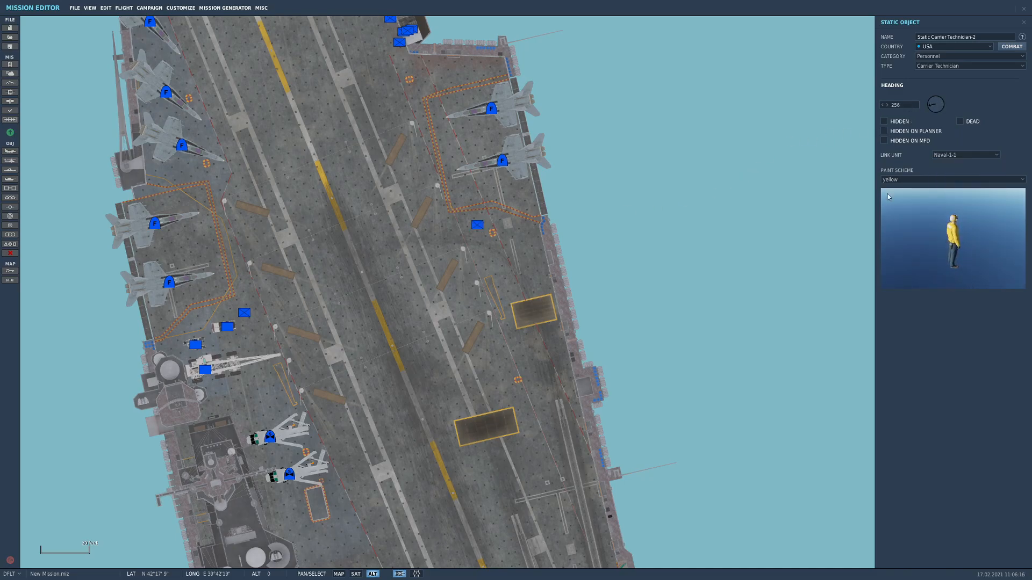
Link the yellow technician beside the deck vehicles aft of the island to Naval-1-1
{"action": "left_click", "coordinate": [244, 313]}
{"action": "left_click", "coordinate": [949, 155]}
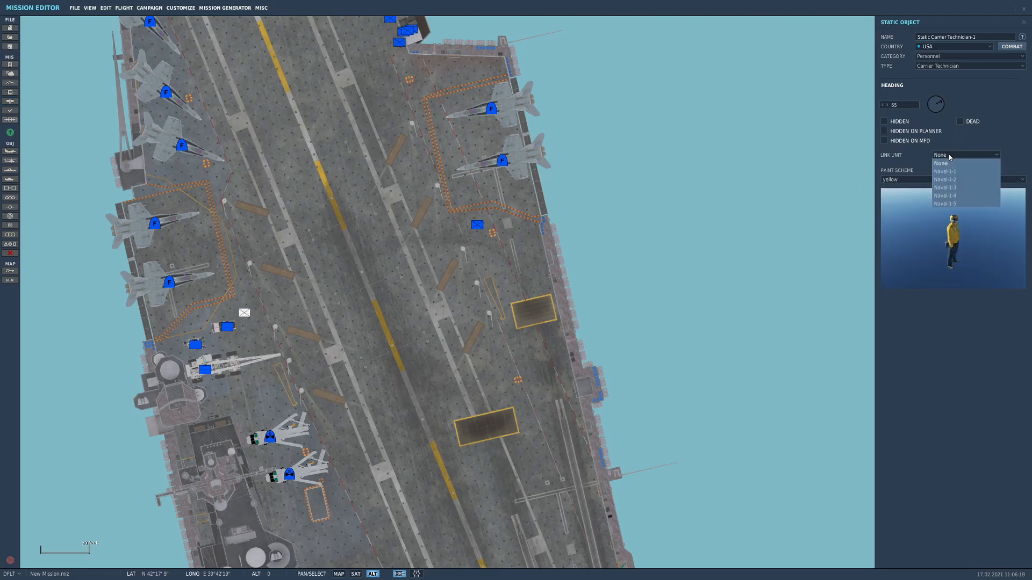
{"action": "left_click", "coordinate": [949, 172]}
{"action": "left_click", "coordinate": [528, 249]}
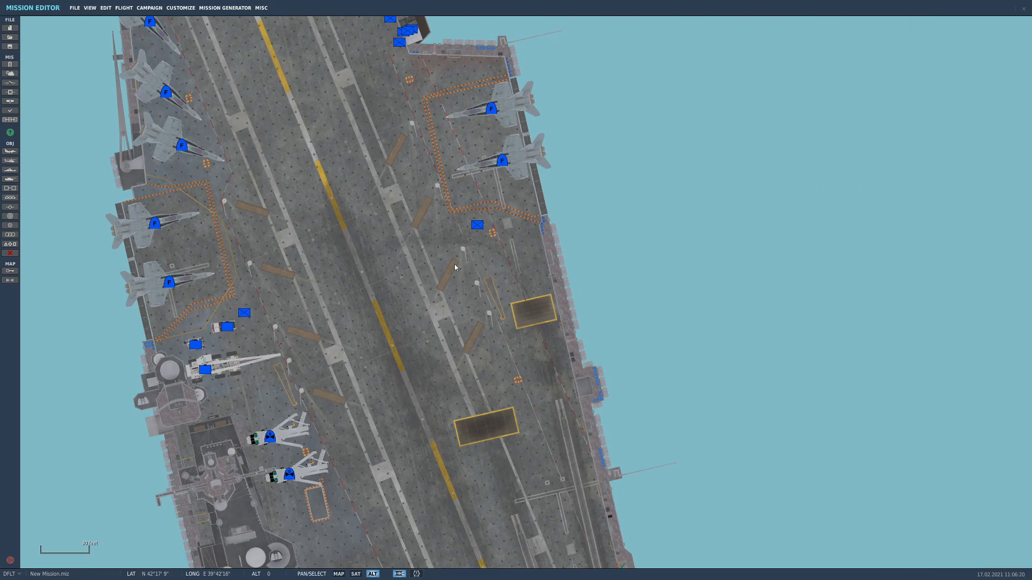
Add a third static Carrier Technician on the open deck forward of the island and give it the green paint scheme
{"action": "left_click_drag", "start_coordinate": [463, 306], "coordinate": [461, 225]}
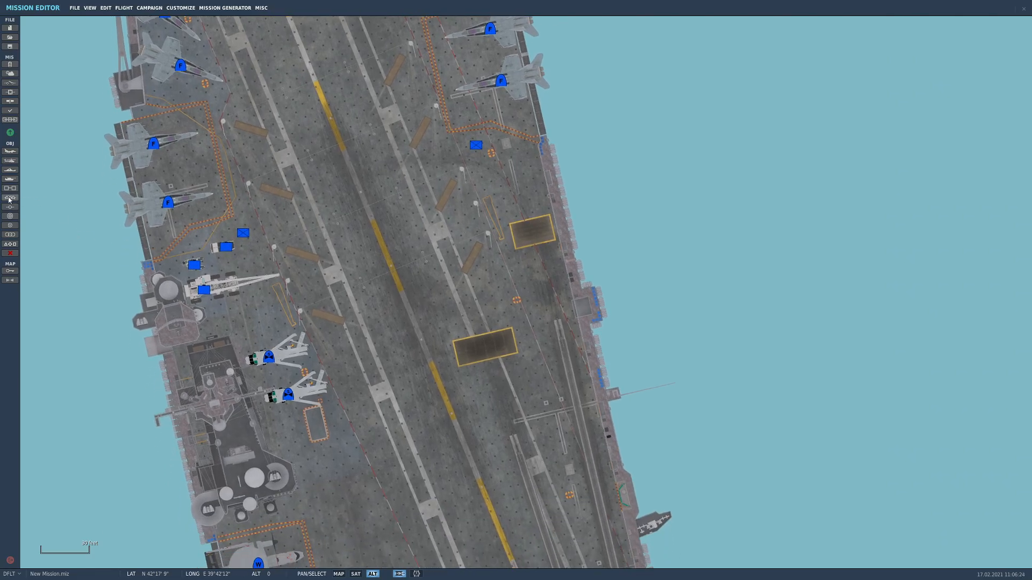
{"action": "left_click", "coordinate": [10, 198]}
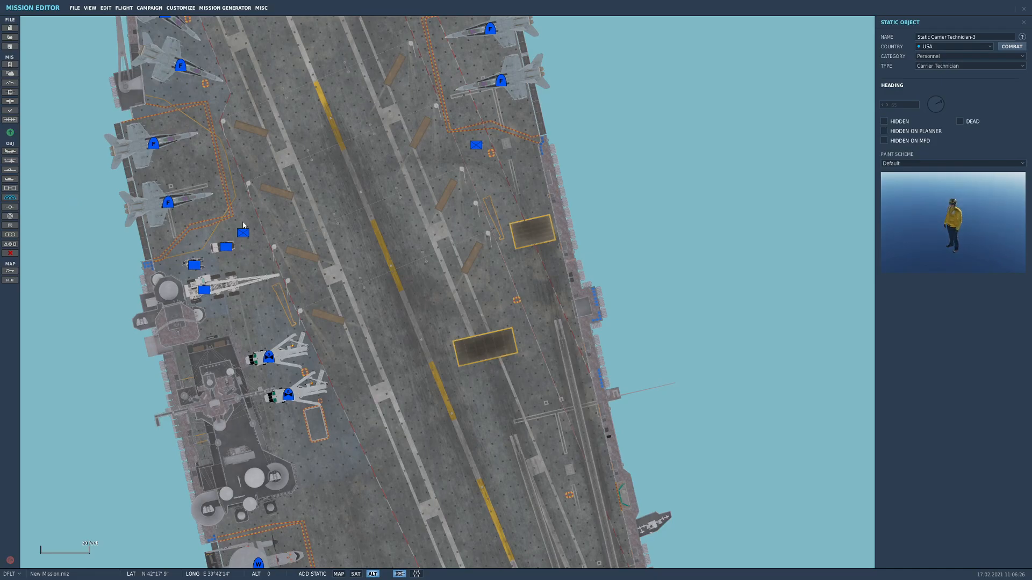
{"action": "left_click_drag", "start_coordinate": [513, 445], "coordinate": [438, 279]}
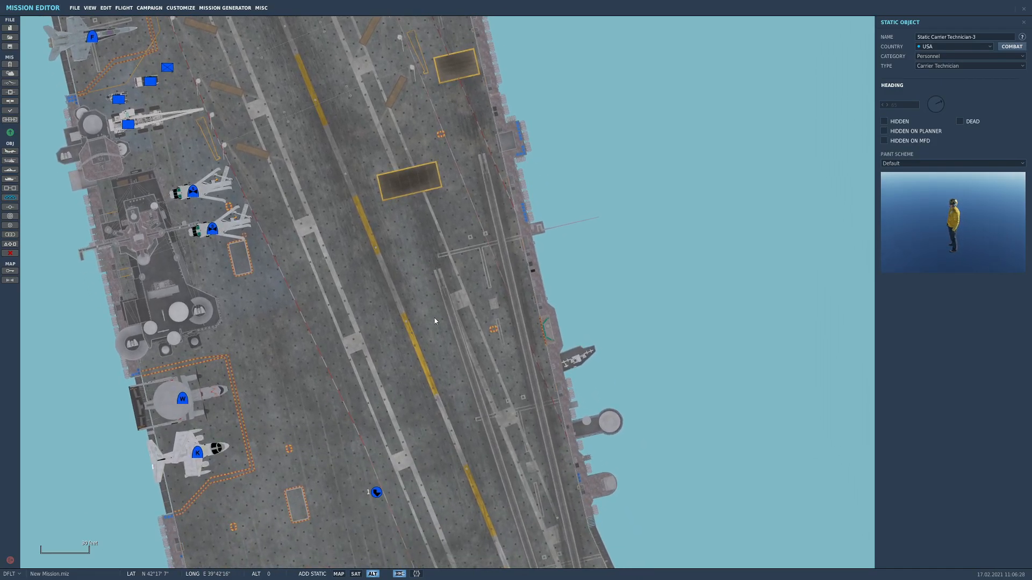
{"action": "left_click_drag", "start_coordinate": [415, 371], "coordinate": [419, 302]}
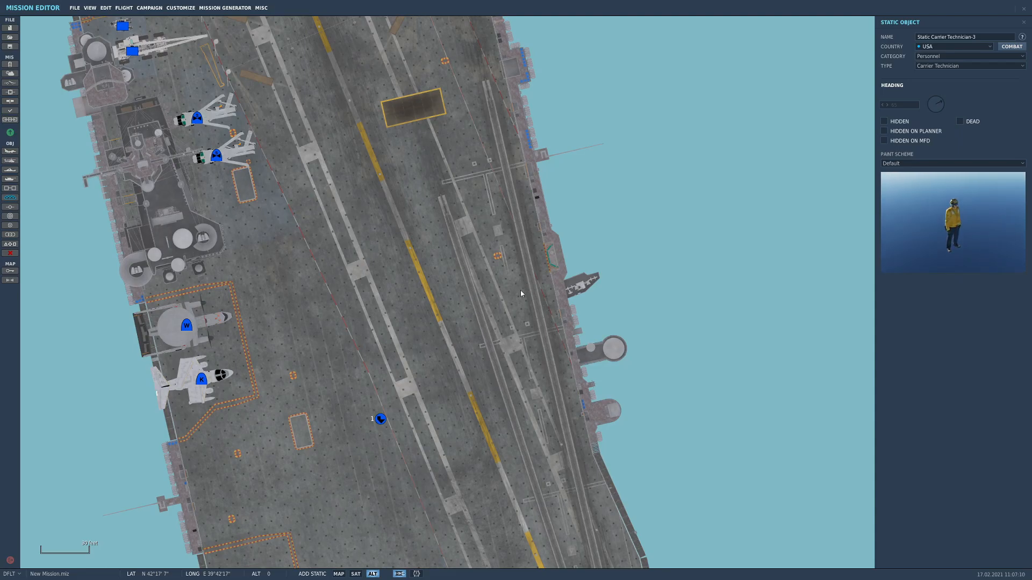
{"action": "left_click", "coordinate": [314, 338]}
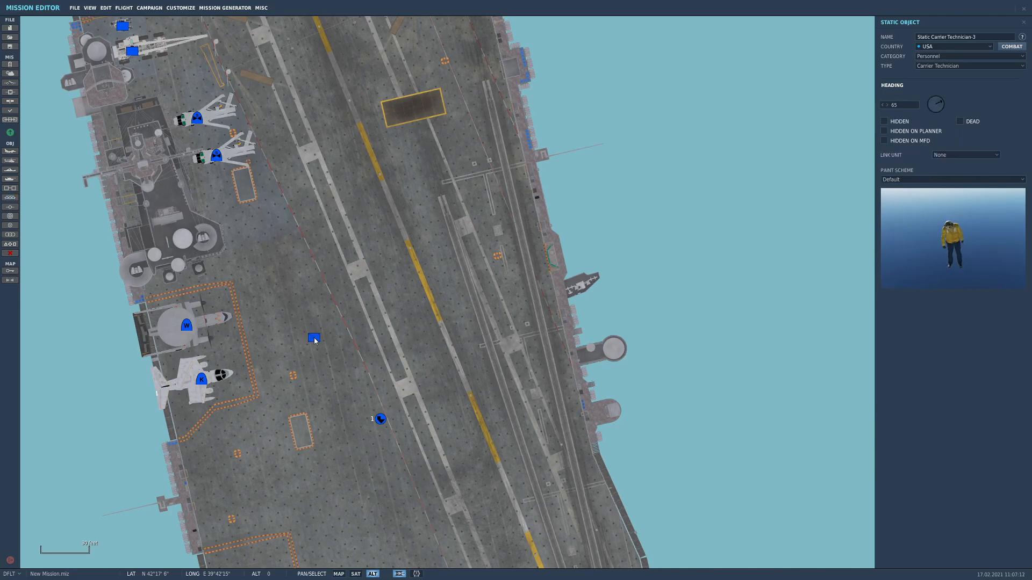
{"action": "left_click", "coordinate": [921, 180]}
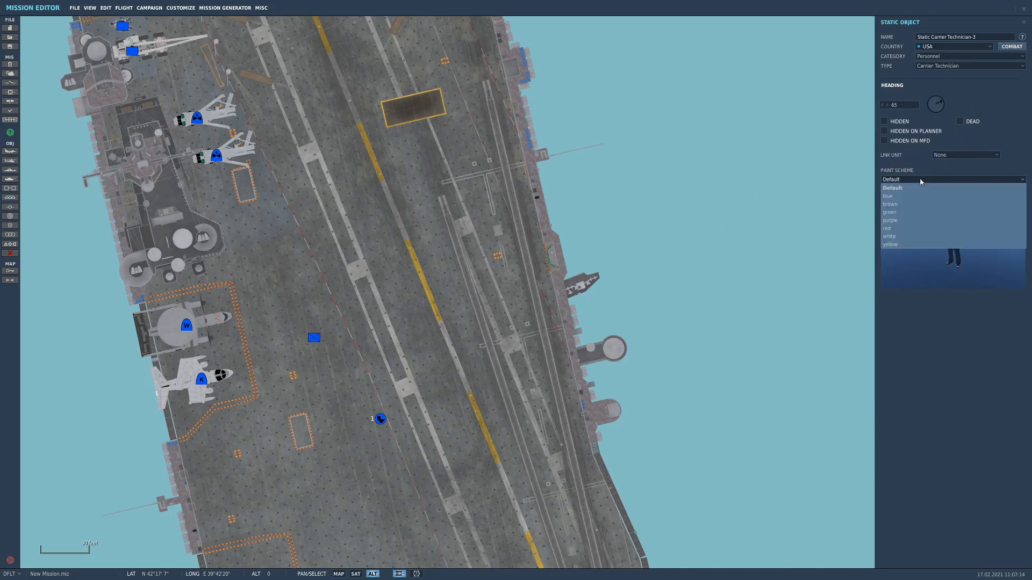
{"action": "left_click", "coordinate": [903, 211]}
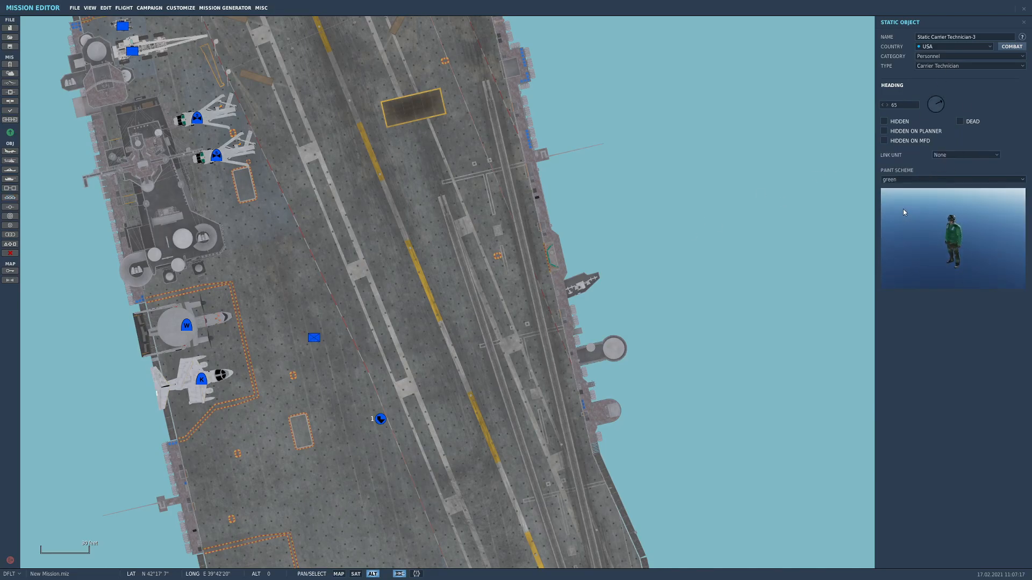
Move the green technician next to the island, just forward of the two aircraft parked there, and link it to Naval-1-1
{"action": "left_click_drag", "start_coordinate": [440, 289], "coordinate": [459, 254]}
{"action": "scroll", "coordinate": [370, 329], "scroll_direction": "down", "scroll_amount": 1}
{"action": "scroll", "coordinate": [370, 333], "scroll_direction": "down", "scroll_amount": 1}
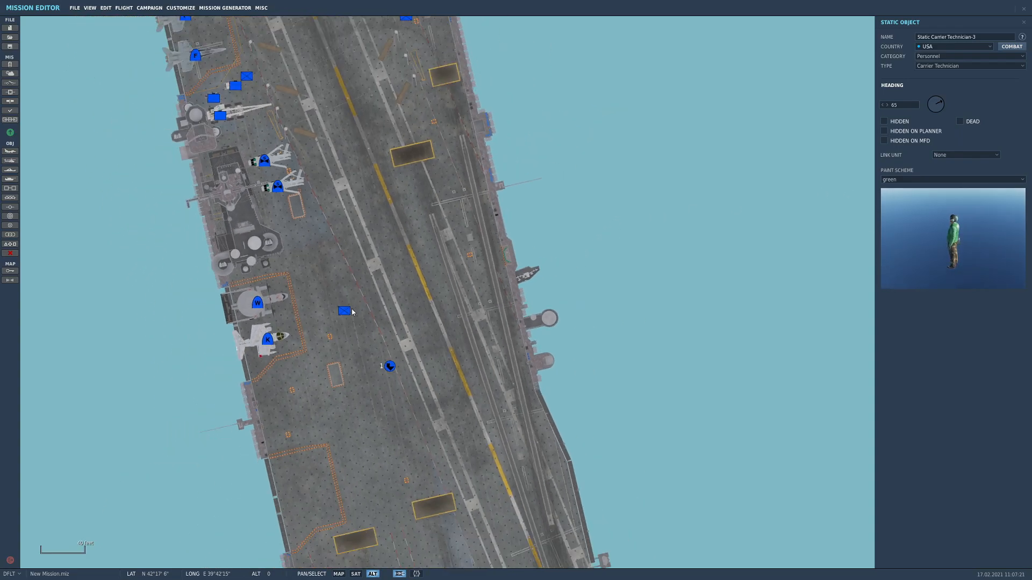
{"action": "left_click_drag", "start_coordinate": [344, 311], "coordinate": [310, 242]}
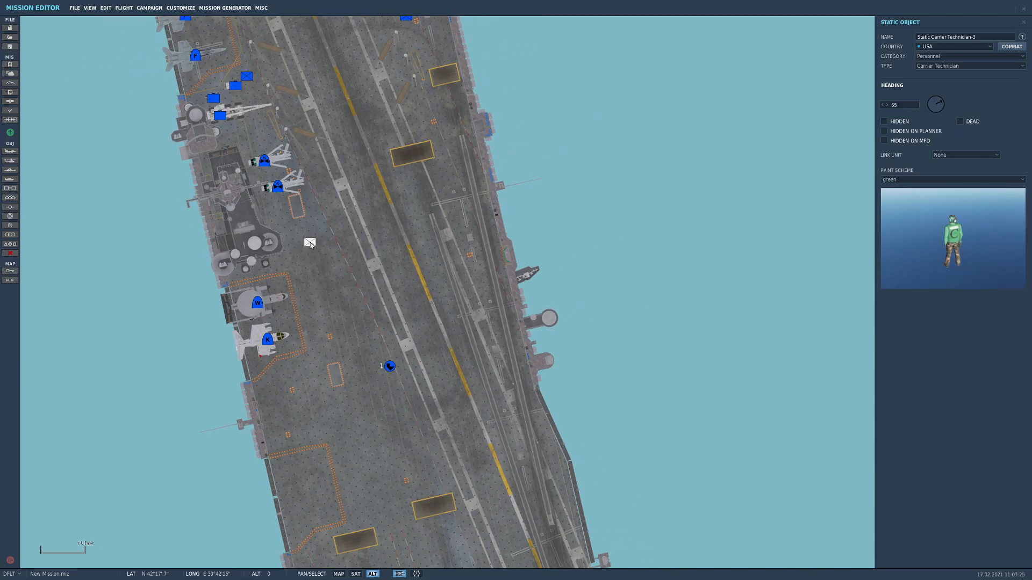
{"action": "right_click_drag", "start_coordinate": [310, 242], "coordinate": [326, 290]}
{"action": "left_click_drag", "start_coordinate": [326, 291], "coordinate": [295, 250]}
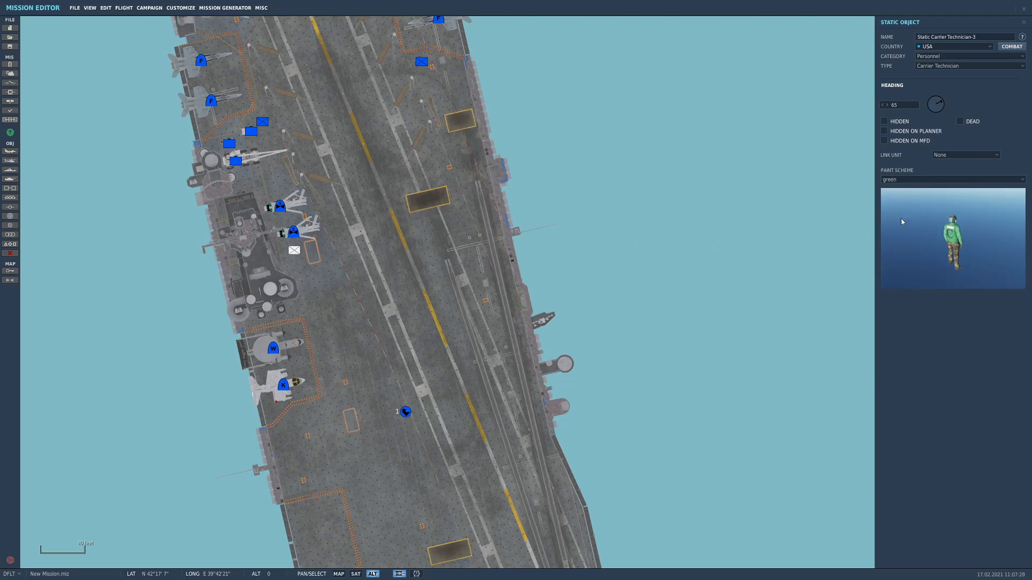
{"action": "left_click", "coordinate": [947, 155]}
{"action": "left_click", "coordinate": [950, 172]}
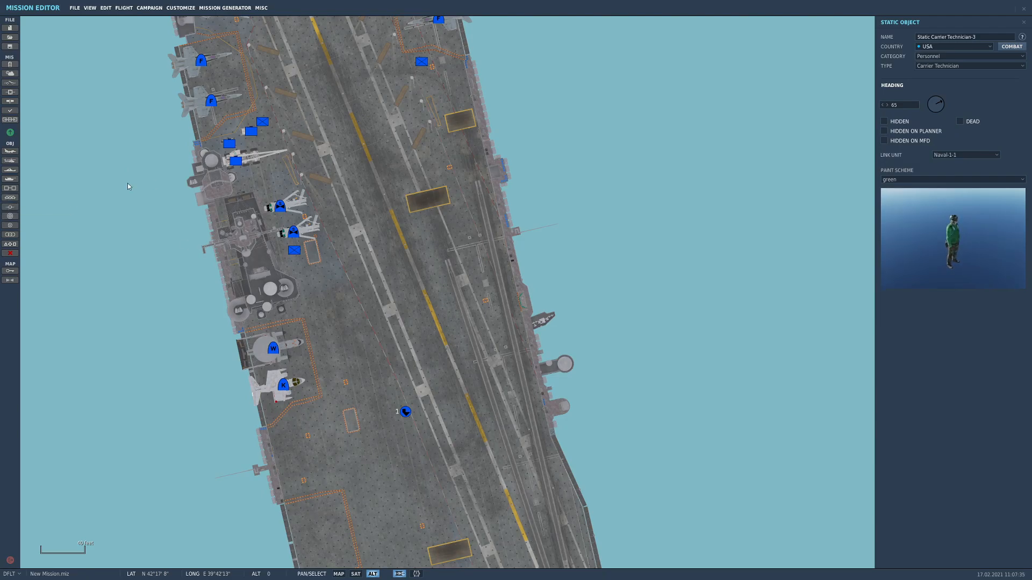
Add a static Carrier Technician with the red paint scheme on the open deck beside the island and link it to Naval-1-1
{"action": "left_click", "coordinate": [9, 198]}
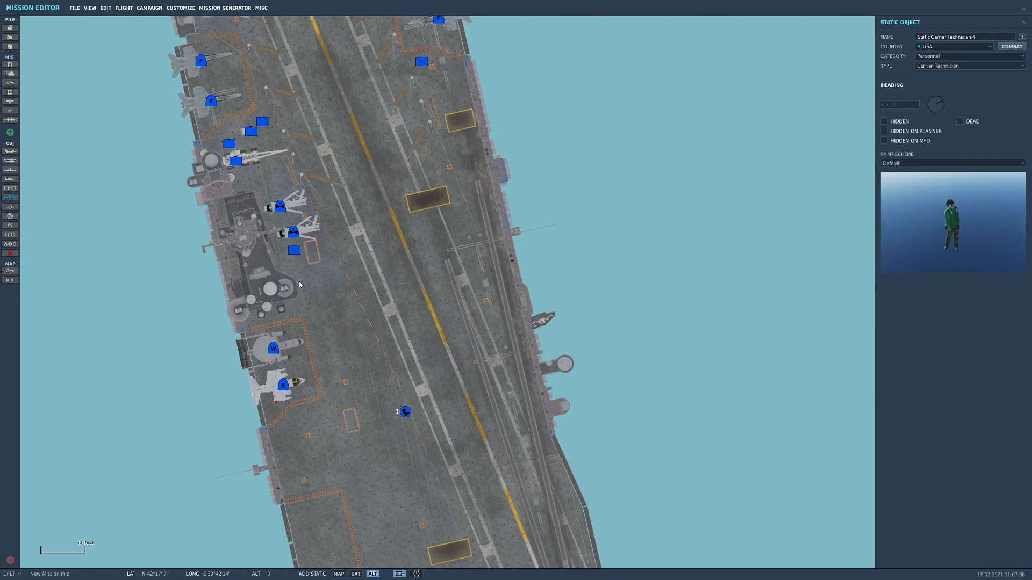
{"action": "left_click", "coordinate": [328, 281]}
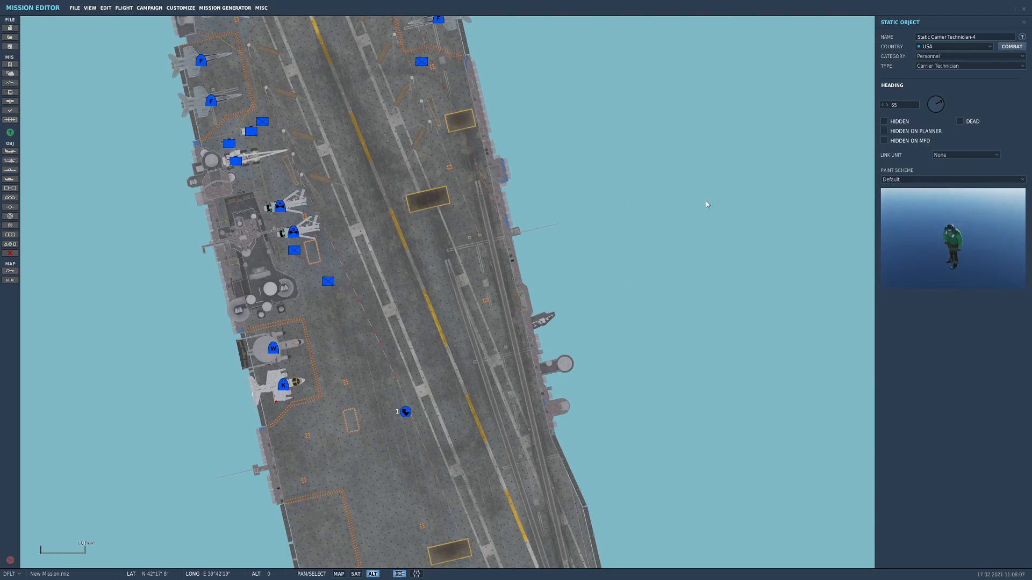
{"action": "left_click", "coordinate": [961, 180]}
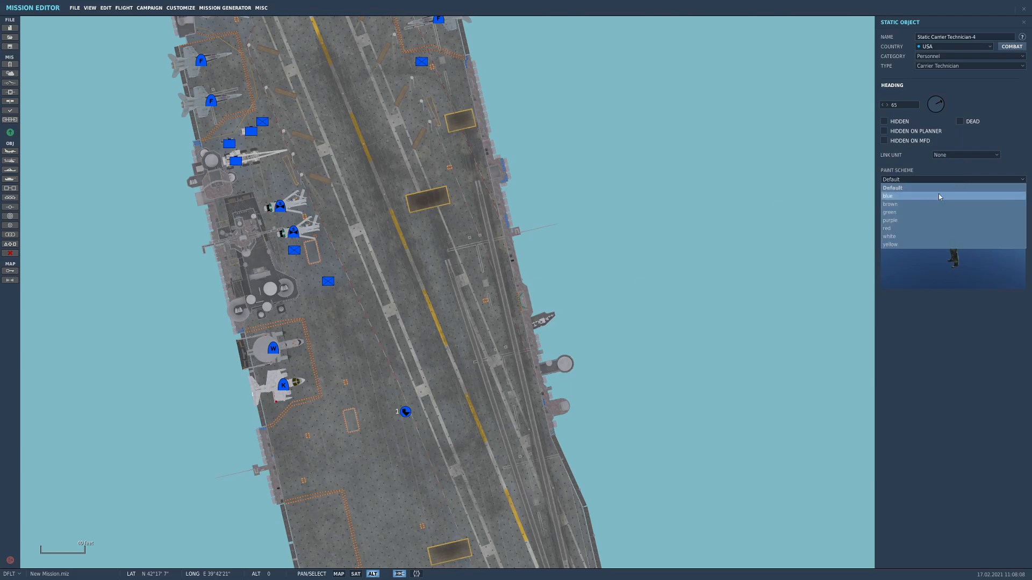
{"action": "left_click", "coordinate": [905, 228]}
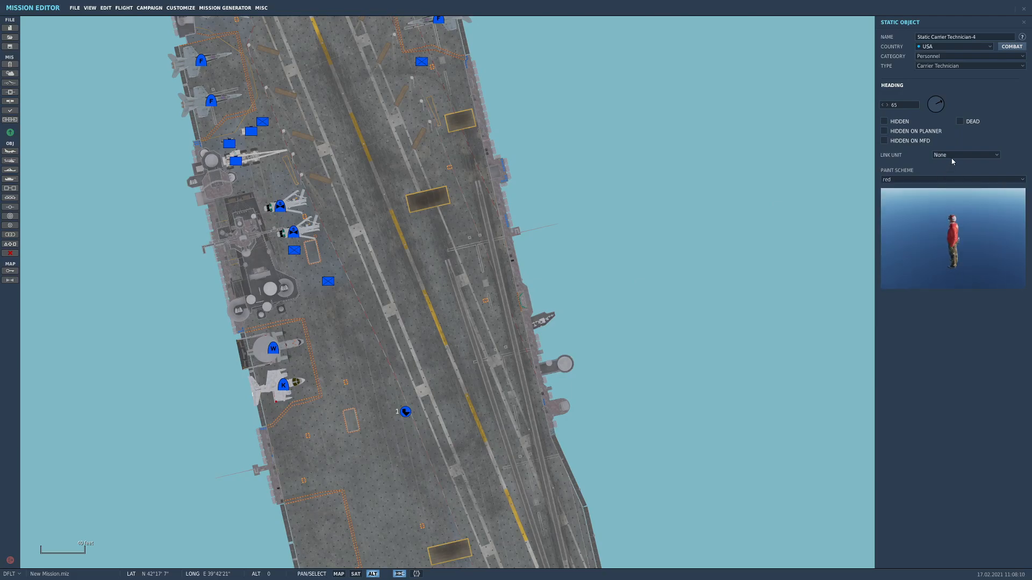
{"action": "left_click", "coordinate": [953, 156]}
{"action": "left_click", "coordinate": [952, 171]}
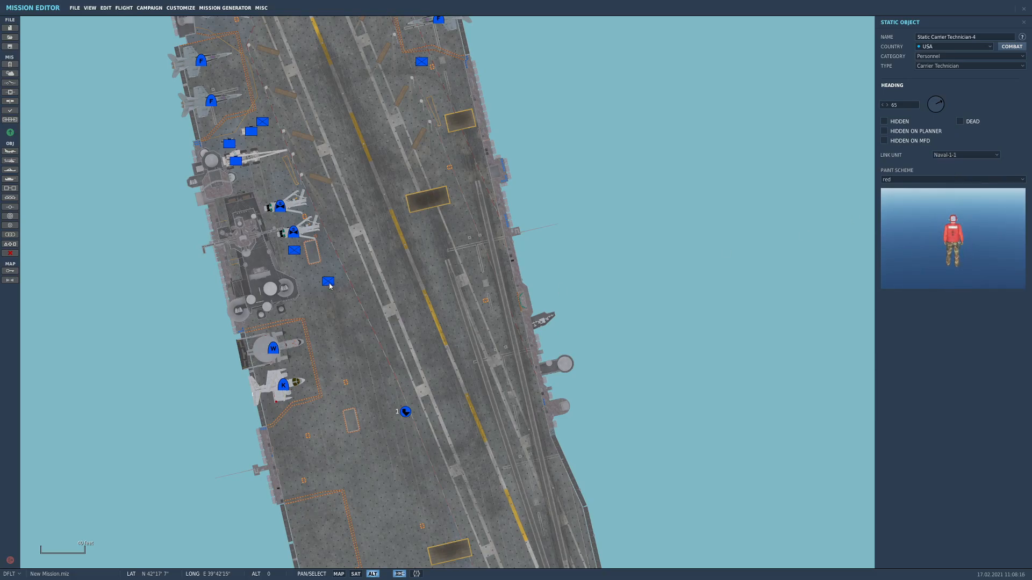
Move the red technician from beside the island to the space between the two jets parked just aft of the deck vehicles
{"action": "left_click_drag", "start_coordinate": [329, 283], "coordinate": [286, 203]}
{"action": "right_click_drag", "start_coordinate": [286, 203], "coordinate": [316, 374]}
{"action": "left_click_drag", "start_coordinate": [293, 307], "coordinate": [320, 253]}
{"action": "scroll", "coordinate": [308, 292], "scroll_direction": "up", "scroll_amount": 2}
{"action": "right_click_drag", "start_coordinate": [321, 254], "coordinate": [311, 339]}
{"action": "left_click_drag", "start_coordinate": [311, 340], "coordinate": [204, 291]}
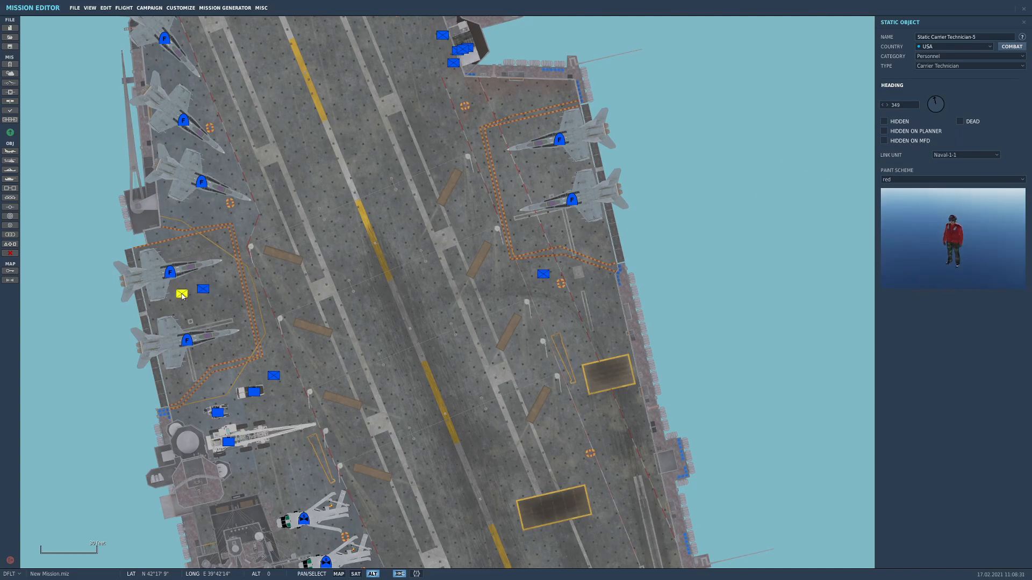
Shift the first red technician closer to the aft jet of the pair and set the second red technician's heading to 287
{"action": "left_click_drag", "start_coordinate": [210, 295], "coordinate": [206, 279]}
{"action": "left_click", "coordinate": [184, 293]}
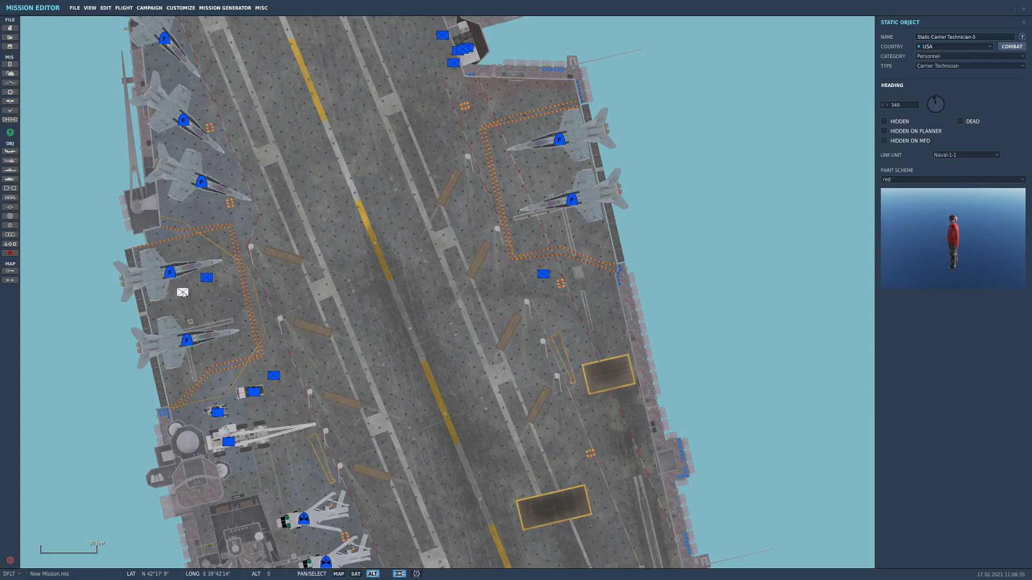
{"action": "left_click_drag", "start_coordinate": [932, 104], "coordinate": [925, 102]}
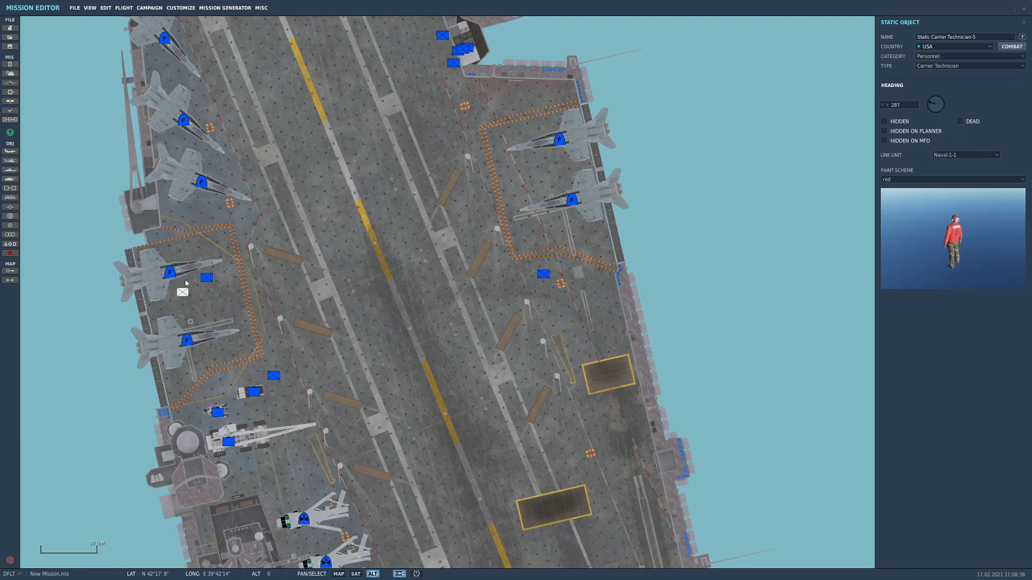
Add a static Ammo object from the Cargos category, link it to Naval-1-1 and place it right beside the first red technician
{"action": "left_click", "coordinate": [10, 197]}
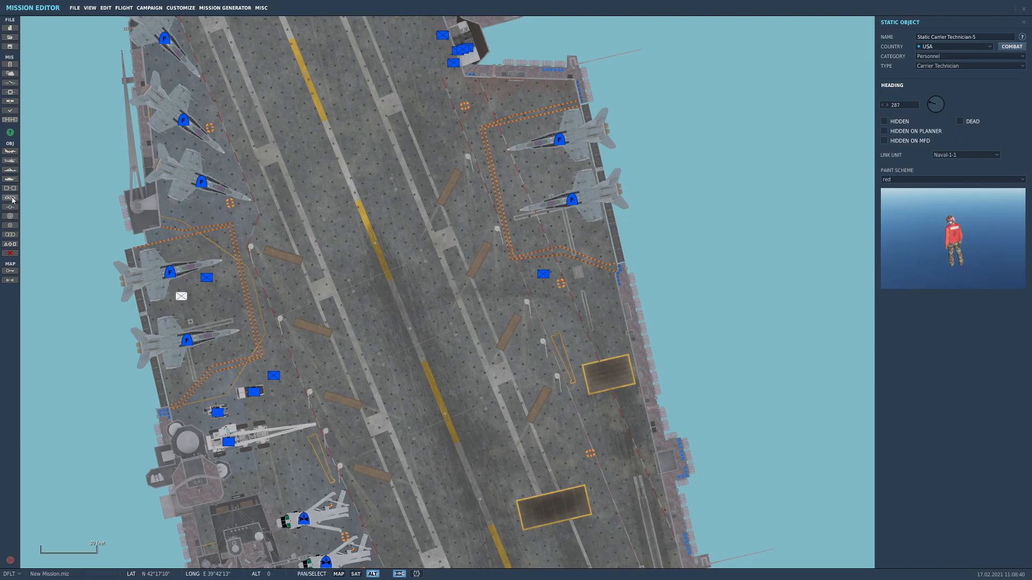
{"action": "left_click", "coordinate": [192, 282]}
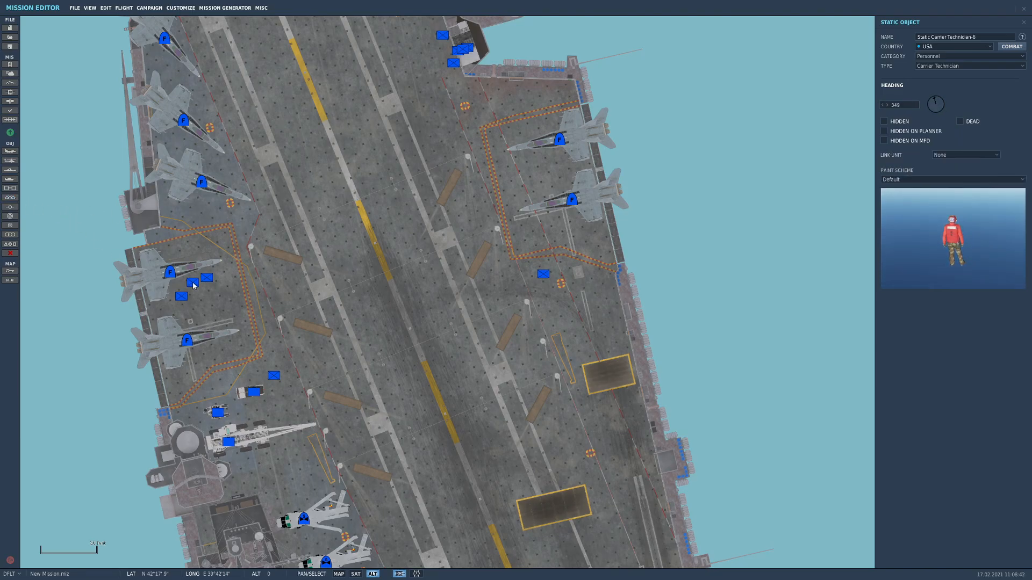
{"action": "left_click", "coordinate": [956, 66]}
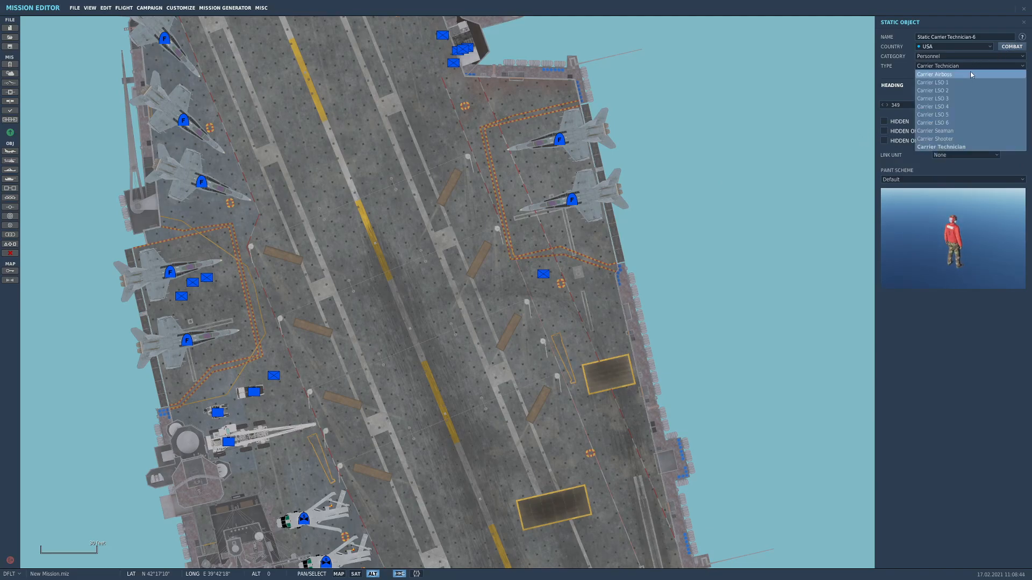
{"action": "left_click", "coordinate": [954, 56]}
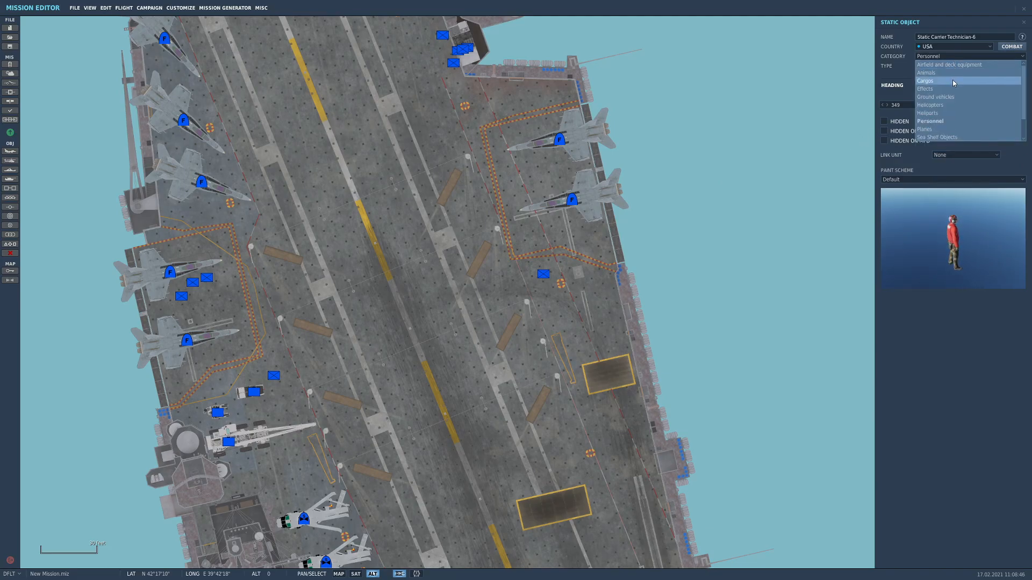
{"action": "left_click", "coordinate": [949, 82]}
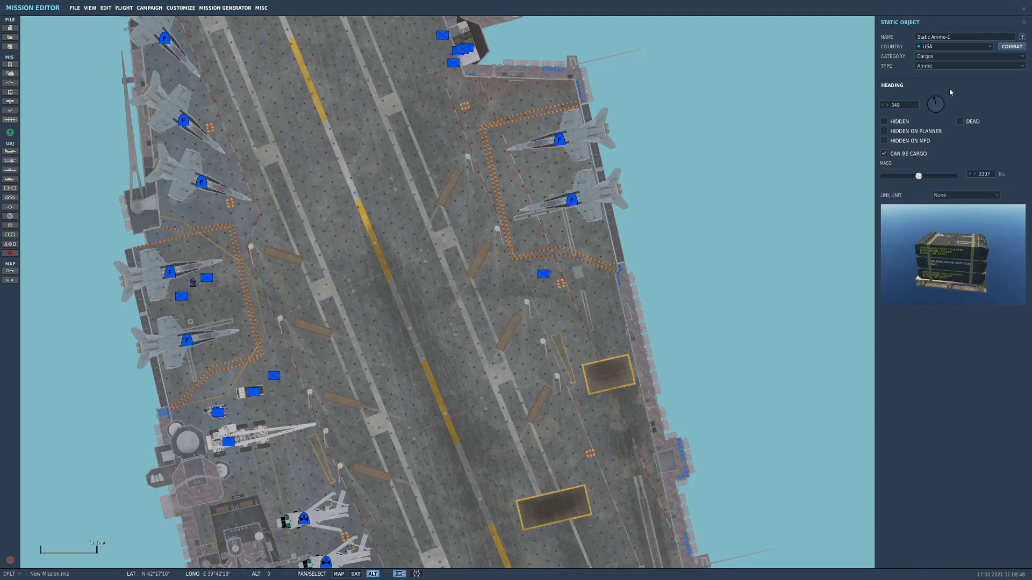
{"action": "left_click", "coordinate": [976, 199]}
{"action": "left_click", "coordinate": [965, 211]}
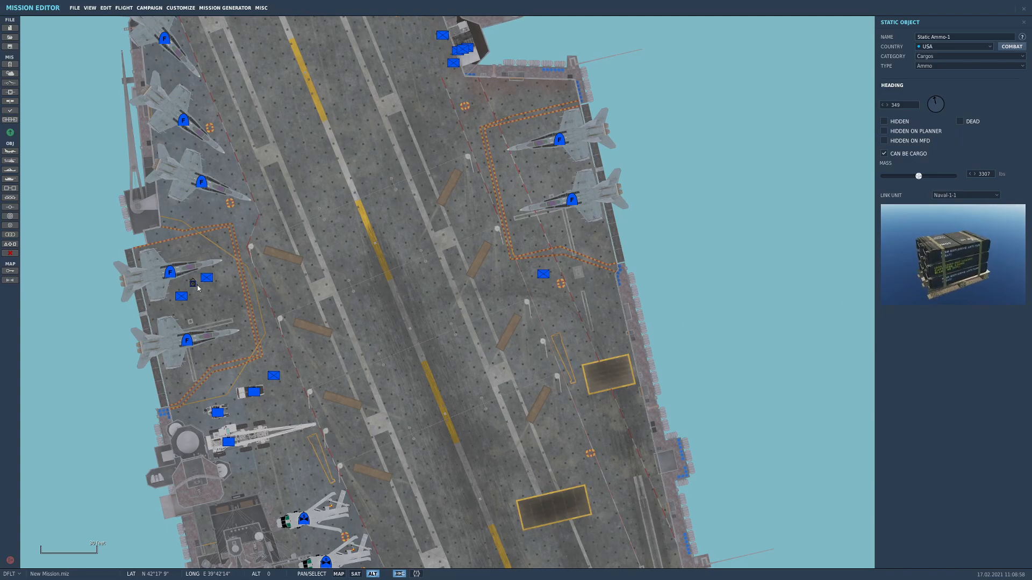
{"action": "scroll", "coordinate": [193, 285], "scroll_direction": "up", "scroll_amount": 3}
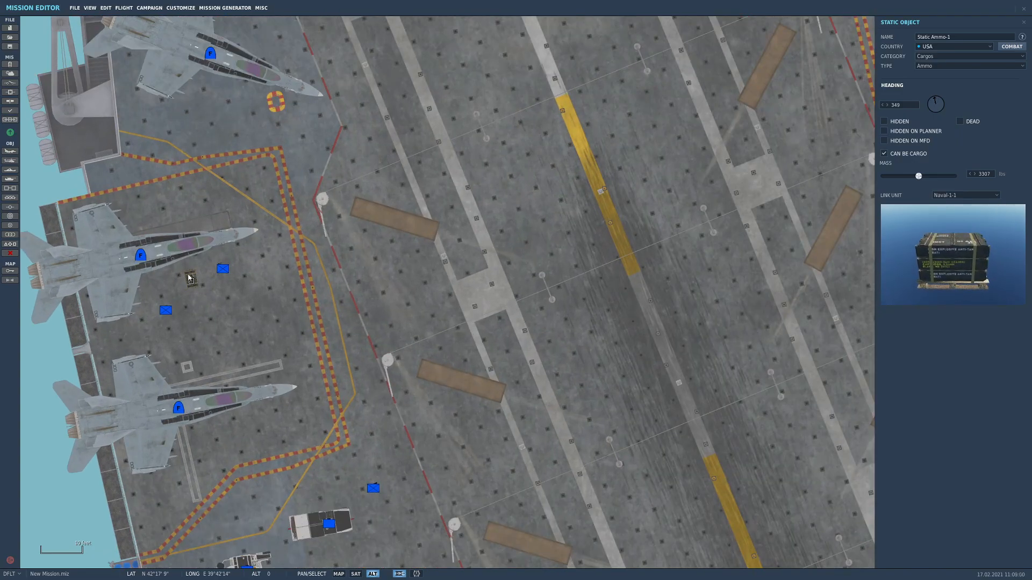
{"action": "mouse_move", "coordinate": [191, 282]}
{"action": "left_mouse_down"}
{"action": "mouse_move", "coordinate": [225, 278]}
{"action": "mouse_move", "coordinate": [208, 272]}
{"action": "left_mouse_up"}
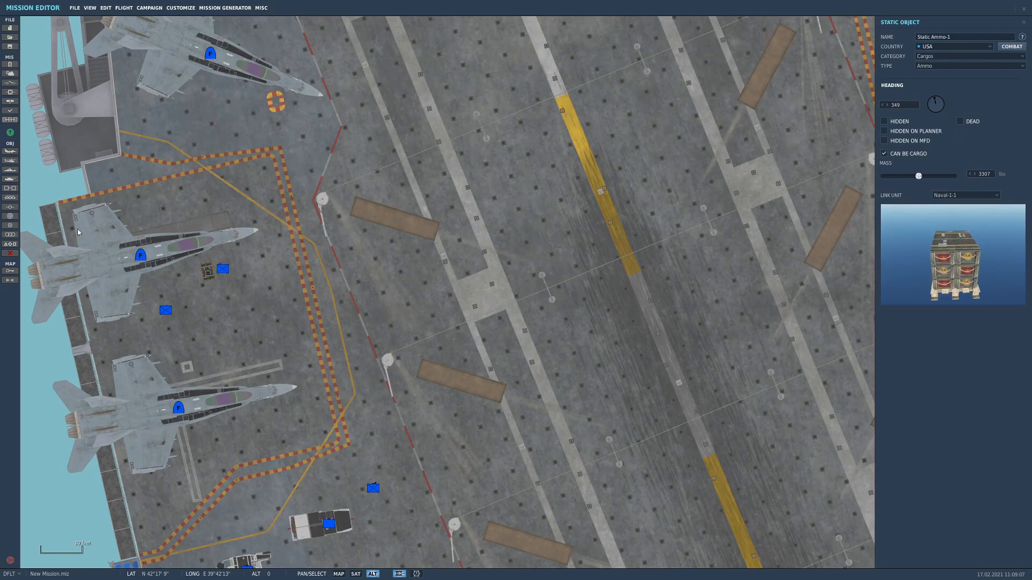
Add a second static cargo of type M117 bombs between the same two jets and link it to Naval-1-1
{"action": "left_click", "coordinate": [13, 199]}
{"action": "left_click", "coordinate": [230, 343]}
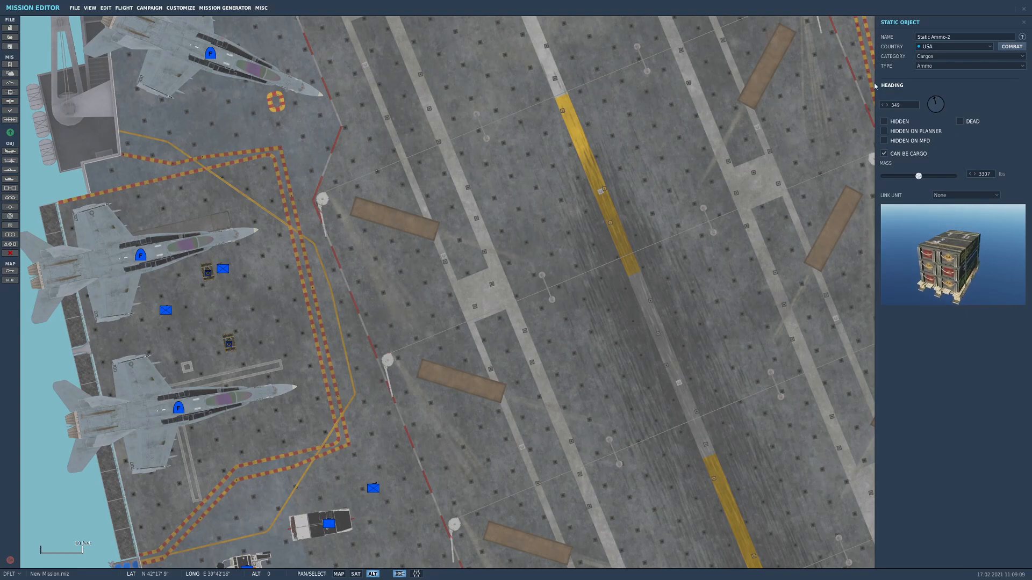
{"action": "left_click", "coordinate": [924, 66]}
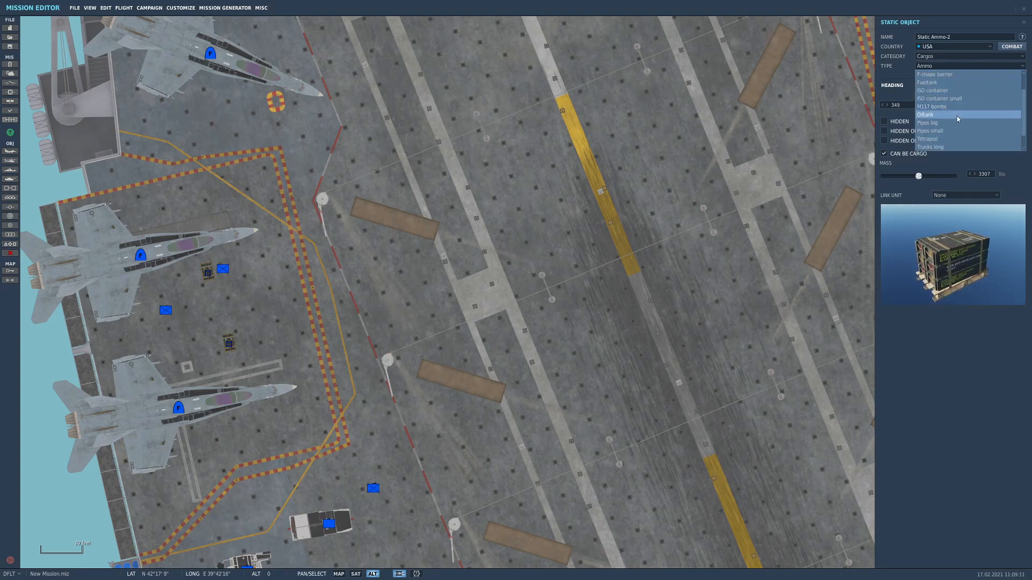
{"action": "left_click", "coordinate": [952, 107]}
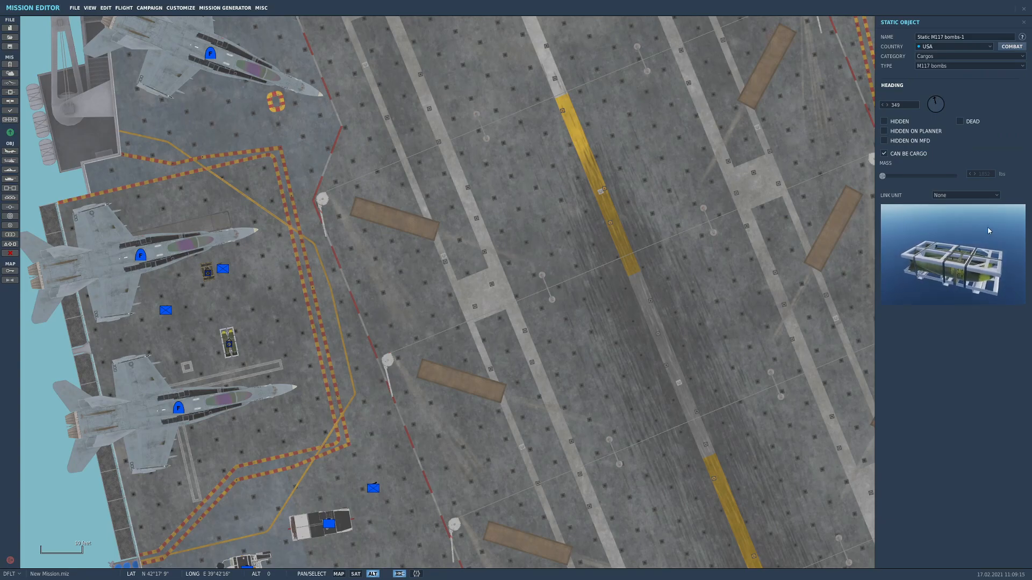
{"action": "left_click", "coordinate": [983, 198]}
{"action": "left_click", "coordinate": [967, 212]}
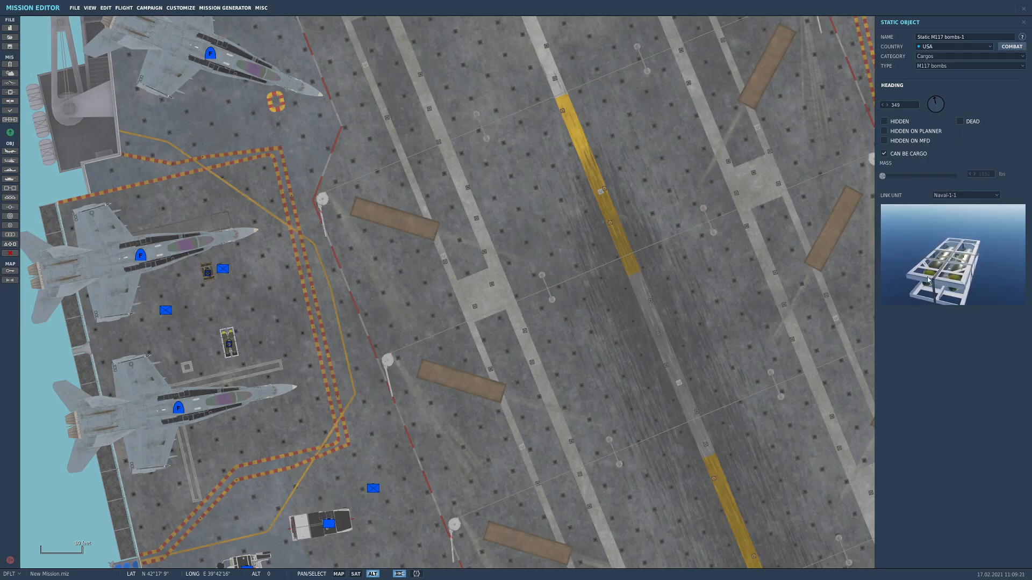
Move the M117 bombs beside the aft jet's wing, next to the second red technician, and set their heading to 78
{"action": "left_click_drag", "start_coordinate": [228, 347], "coordinate": [156, 296]}
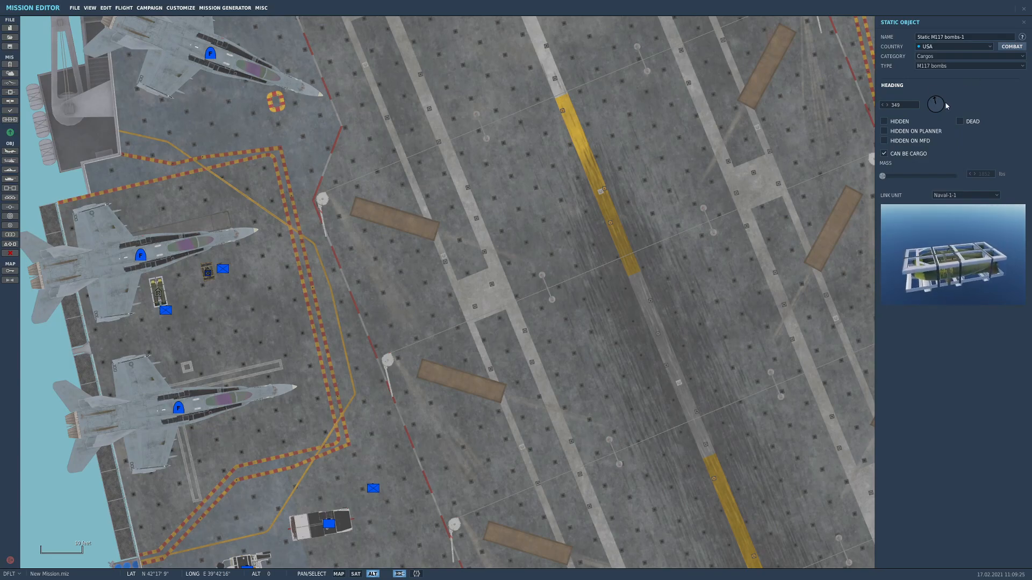
{"action": "left_click_drag", "start_coordinate": [941, 107], "coordinate": [953, 104]}
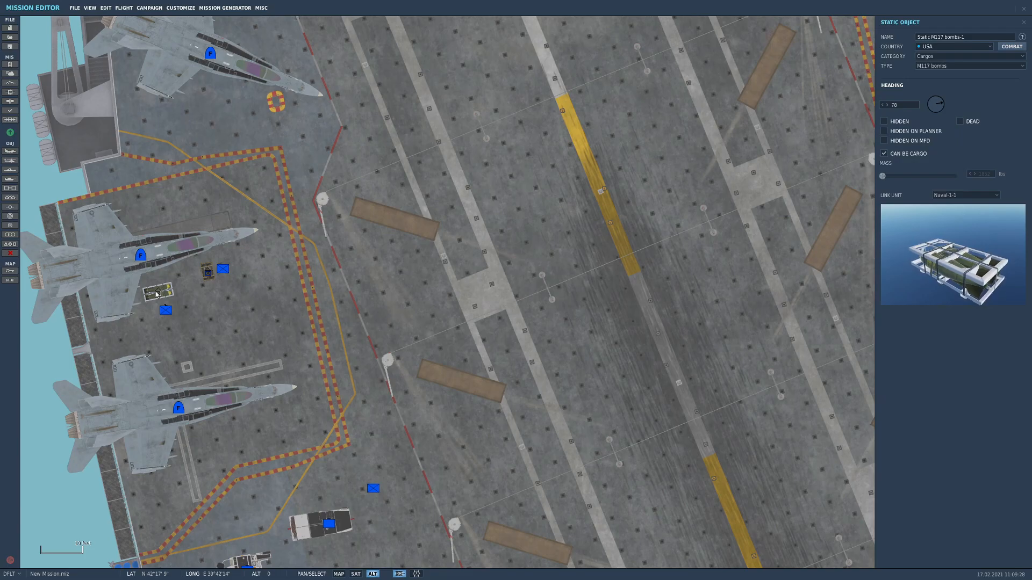
{"action": "left_click_drag", "start_coordinate": [157, 293], "coordinate": [159, 293]}
{"action": "left_click", "coordinate": [547, 314]}
Set up a new static object as a Carrier Technician from the Personnel category with the purple paint scheme
{"action": "scroll", "coordinate": [500, 397], "scroll_direction": "down", "scroll_amount": 4}
{"action": "left_click_drag", "start_coordinate": [537, 460], "coordinate": [474, 270]}
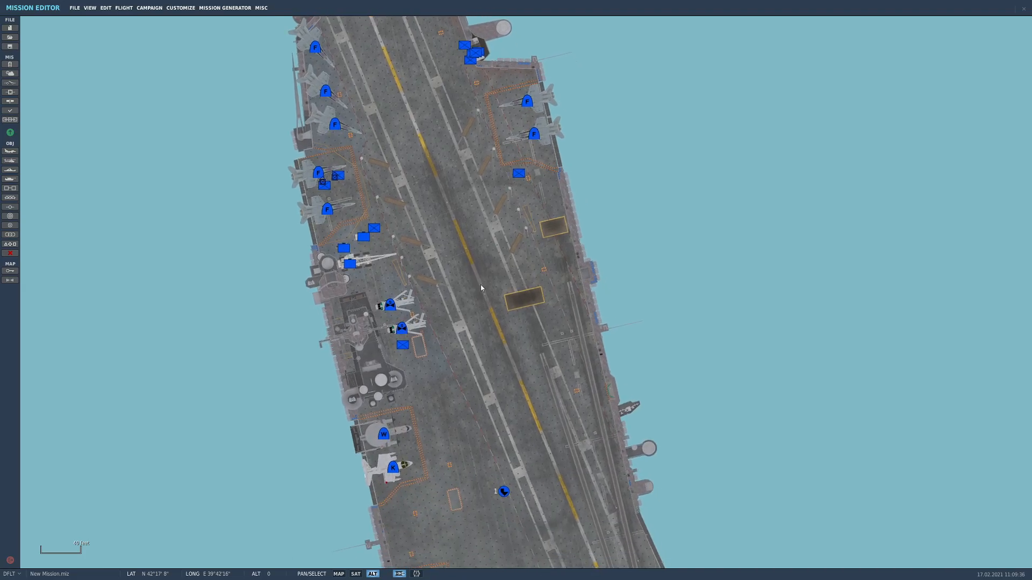
{"action": "left_click", "coordinate": [10, 197]}
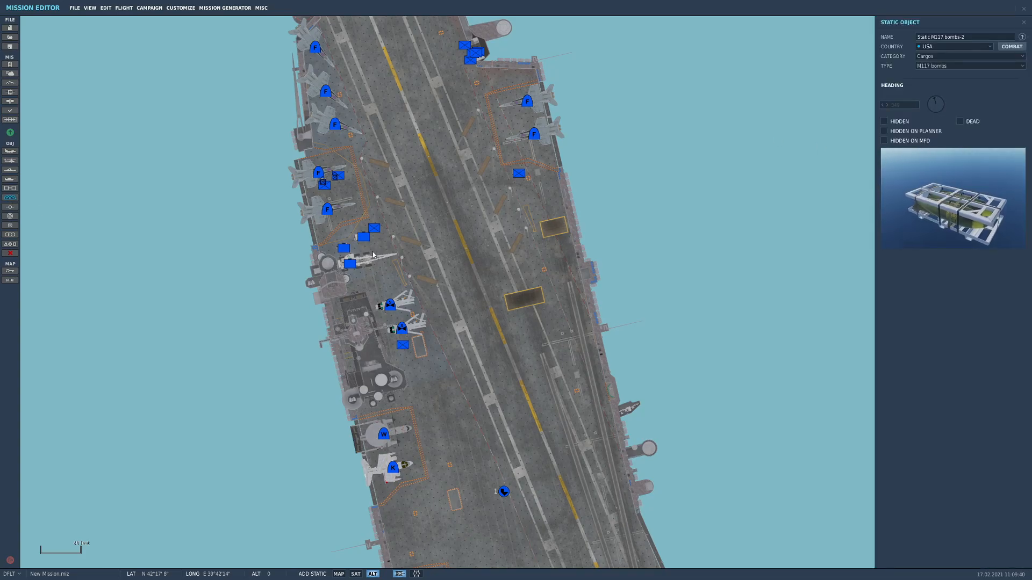
{"action": "left_click", "coordinate": [938, 56]}
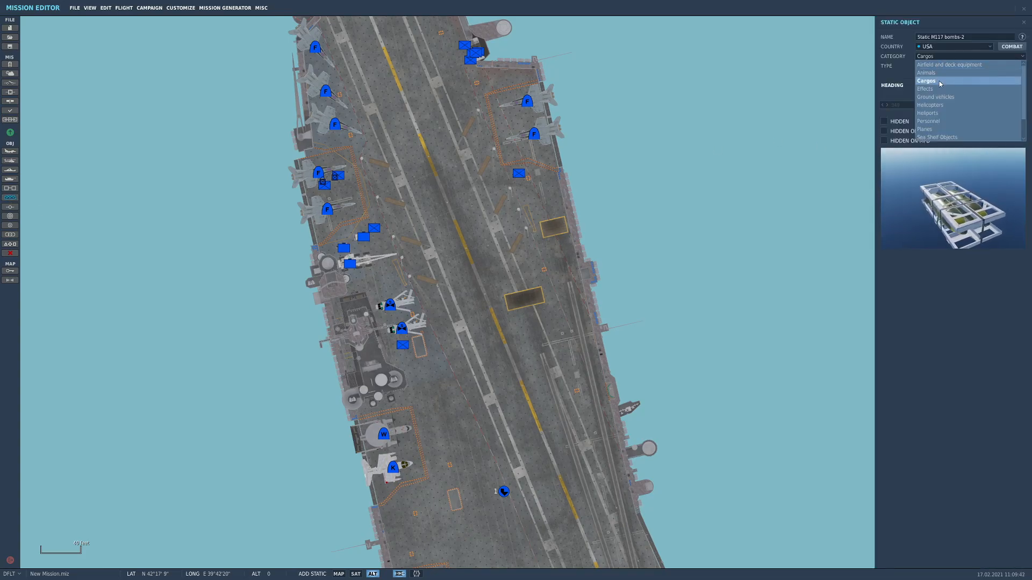
{"action": "left_click", "coordinate": [940, 120]}
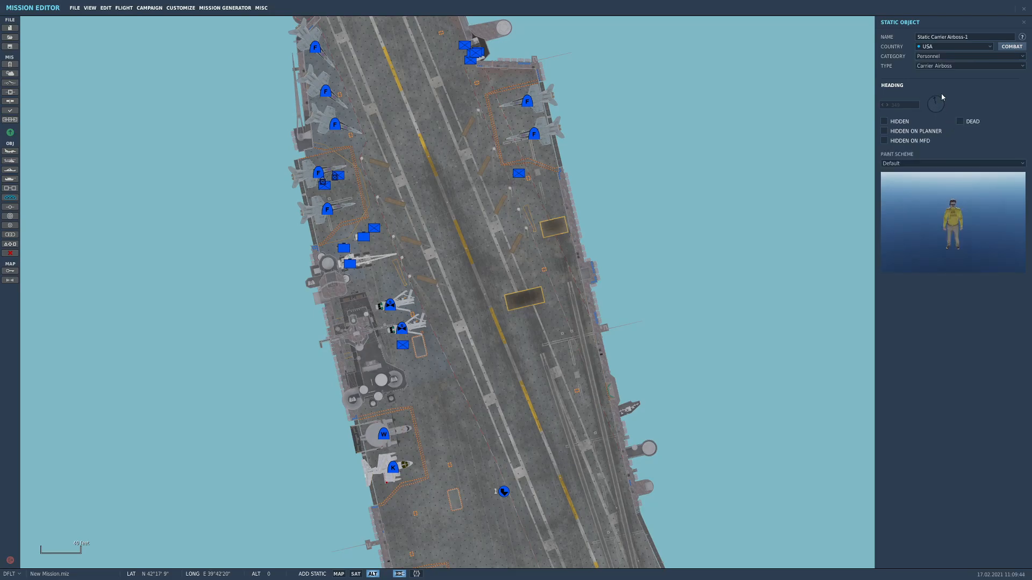
{"action": "left_click", "coordinate": [926, 163]}
{"action": "left_click", "coordinate": [942, 65]}
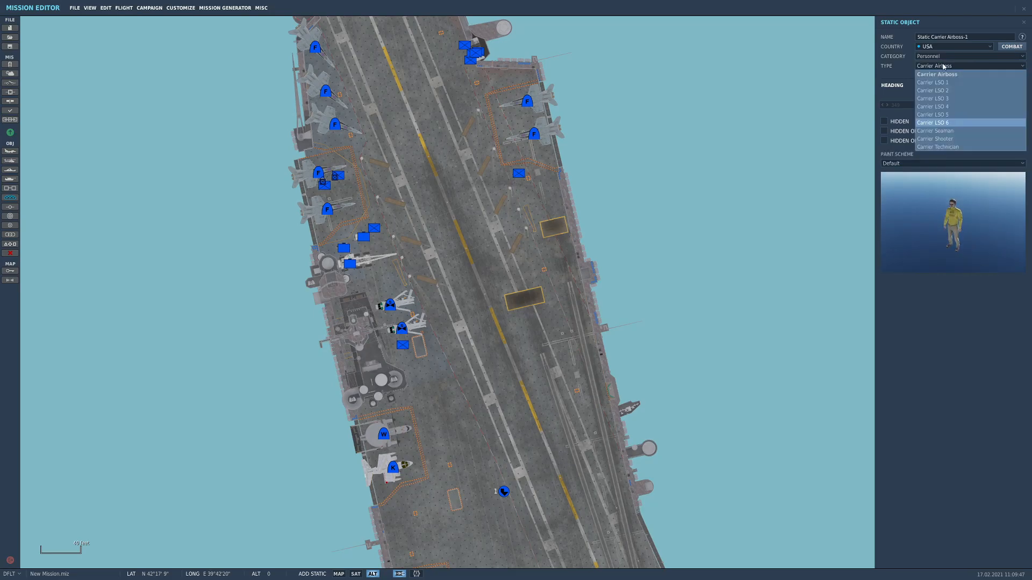
{"action": "scroll", "coordinate": [942, 146], "scroll_direction": "down", "scroll_amount": 1}
{"action": "left_click", "coordinate": [939, 148]}
{"action": "left_click", "coordinate": [934, 164]}
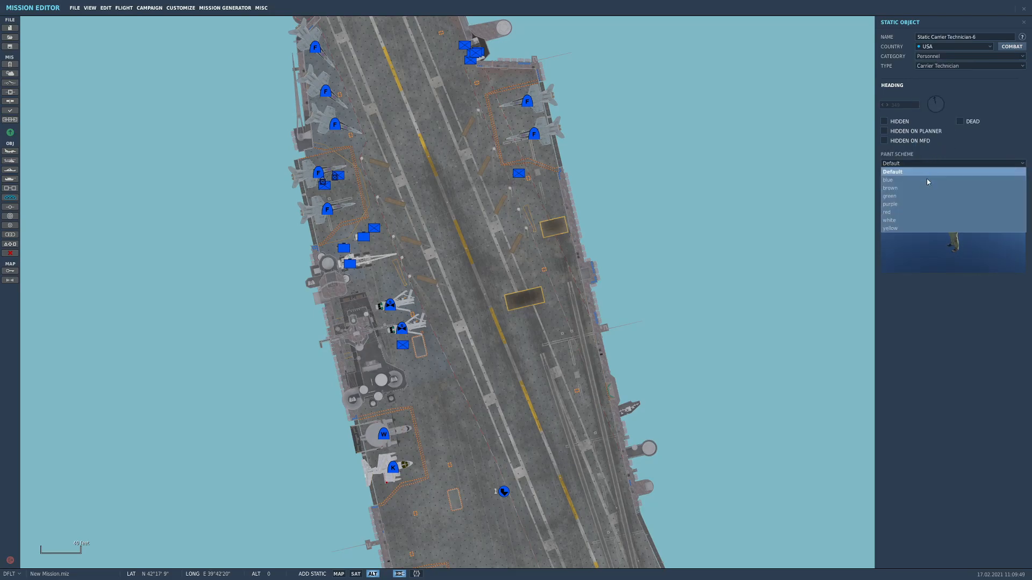
{"action": "left_click", "coordinate": [914, 207]}
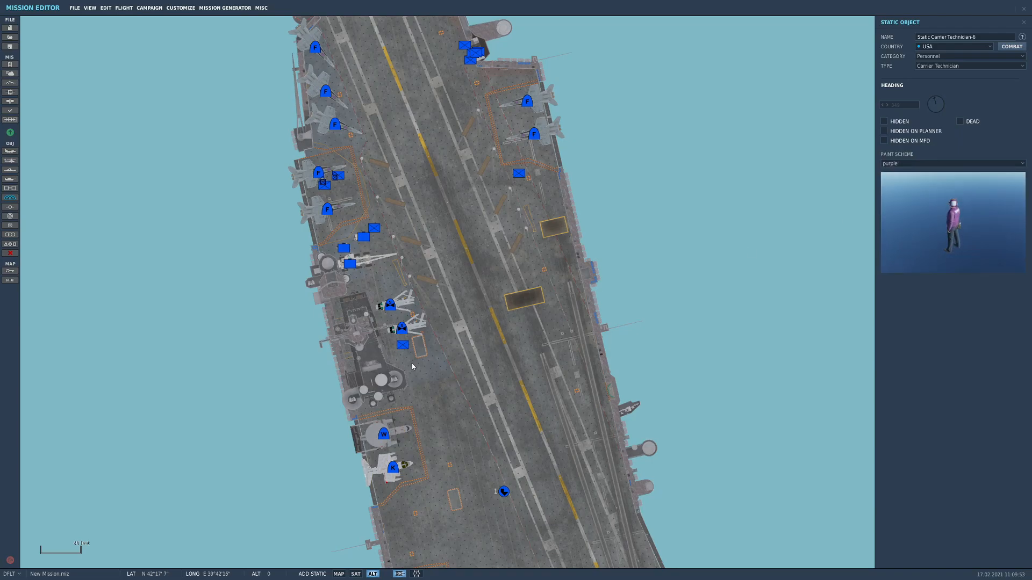
Place the purple technician between the two port-side jets, set its heading to 0 and link it to Naval-1-1
{"action": "right_click_drag", "start_coordinate": [485, 182], "coordinate": [444, 294]}
{"action": "scroll", "coordinate": [488, 242], "scroll_direction": "up", "scroll_amount": 2}
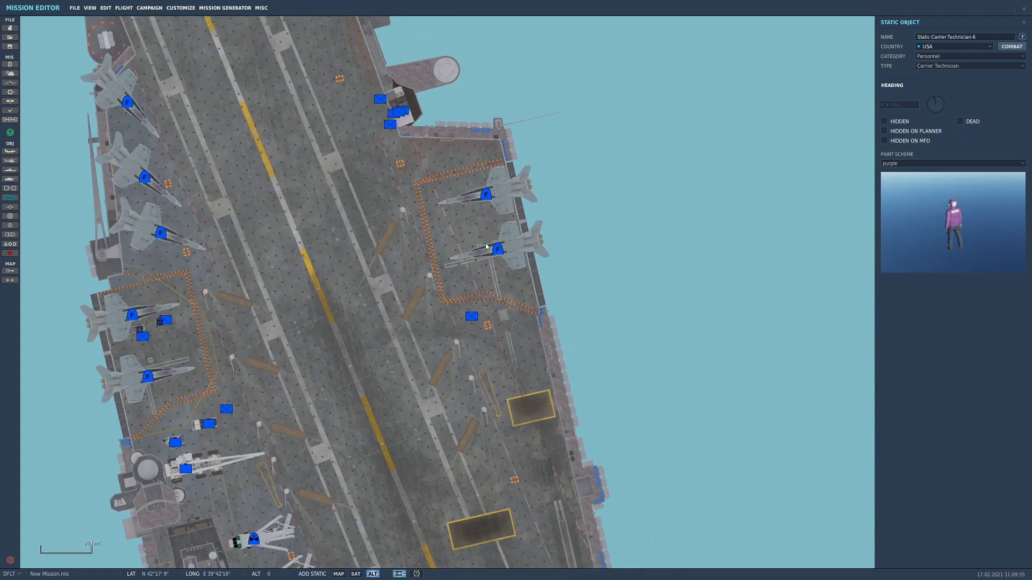
{"action": "left_click", "coordinate": [481, 216]}
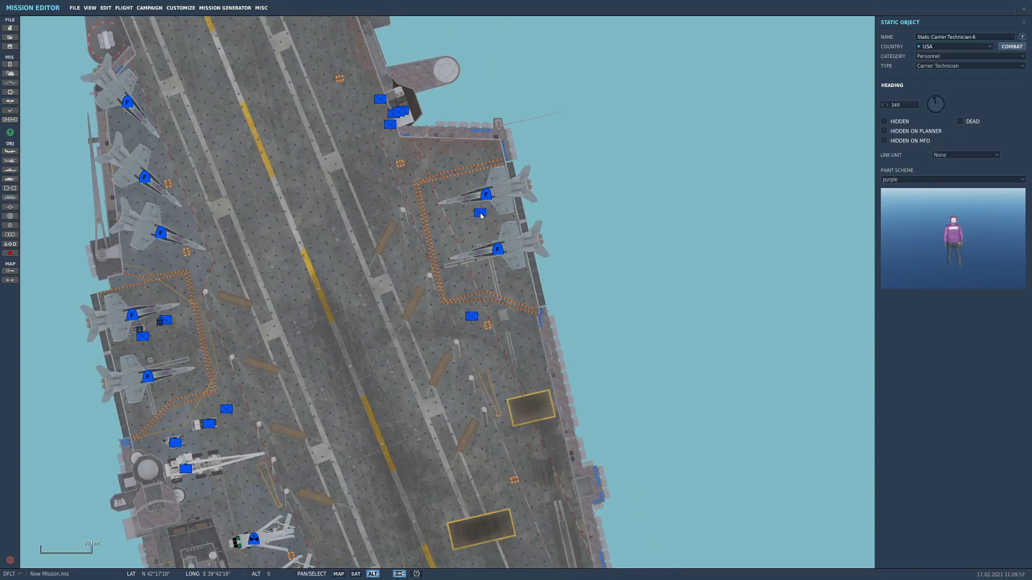
{"action": "left_click", "coordinate": [935, 92]}
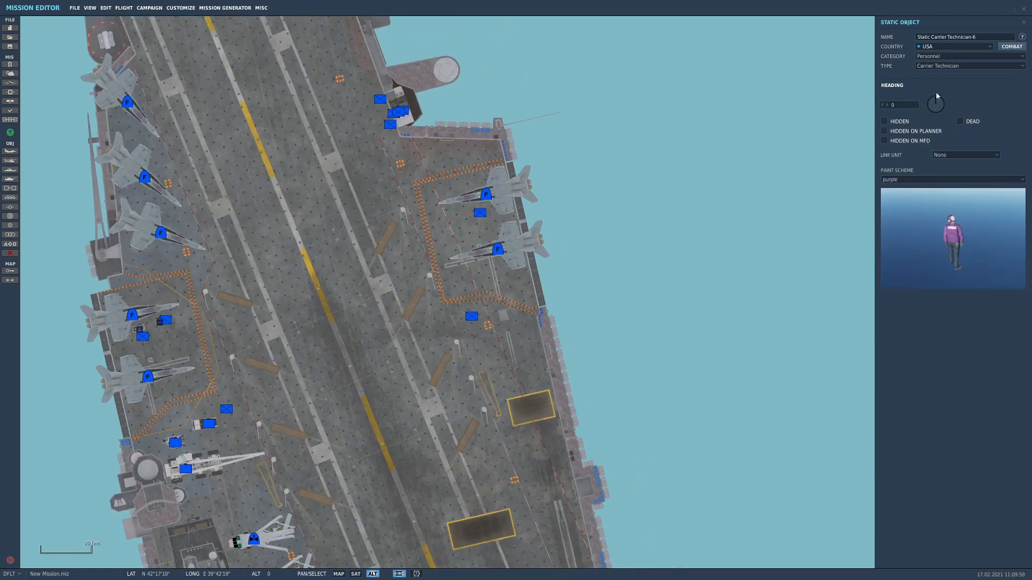
{"action": "left_click", "coordinate": [960, 156]}
{"action": "left_click", "coordinate": [958, 173]}
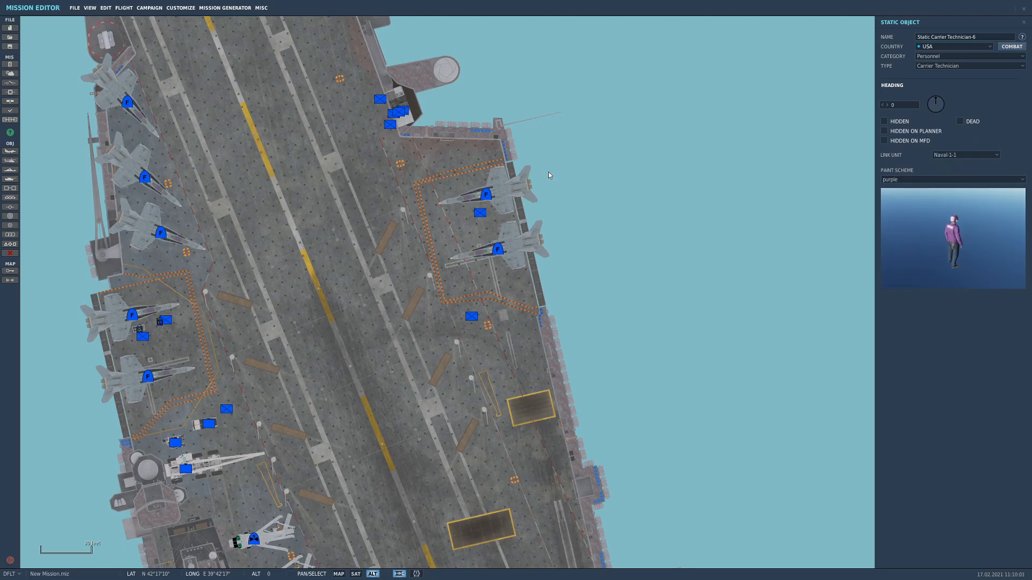
Inspect the settings of the yellow technician near the deck tractor and the green technician beside the two folded helicopters
{"action": "left_click_drag", "start_coordinate": [402, 298], "coordinate": [418, 215]}
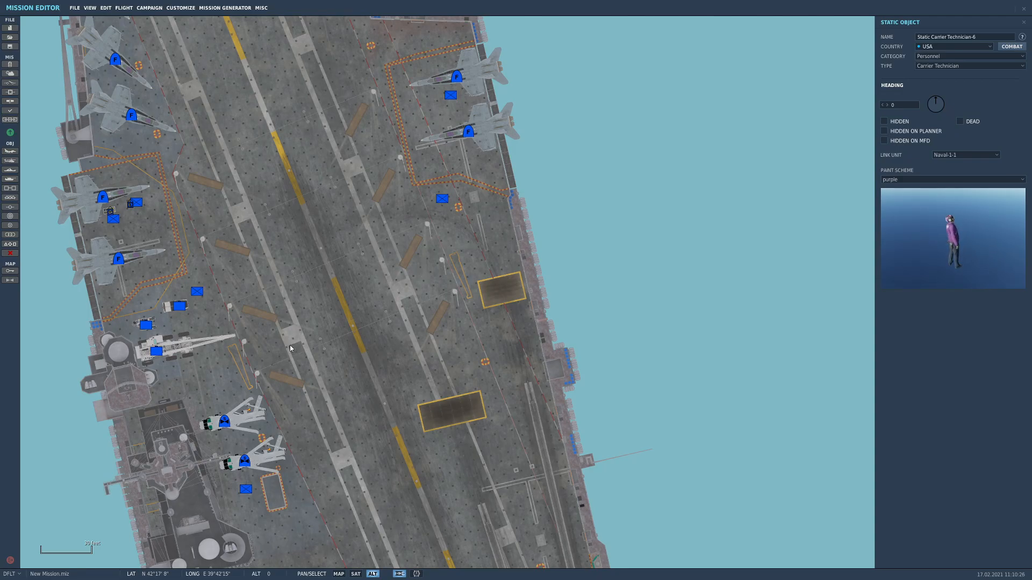
{"action": "left_click_drag", "start_coordinate": [291, 346], "coordinate": [337, 277]}
{"action": "left_click", "coordinate": [247, 222]}
{"action": "left_click", "coordinate": [243, 225]}
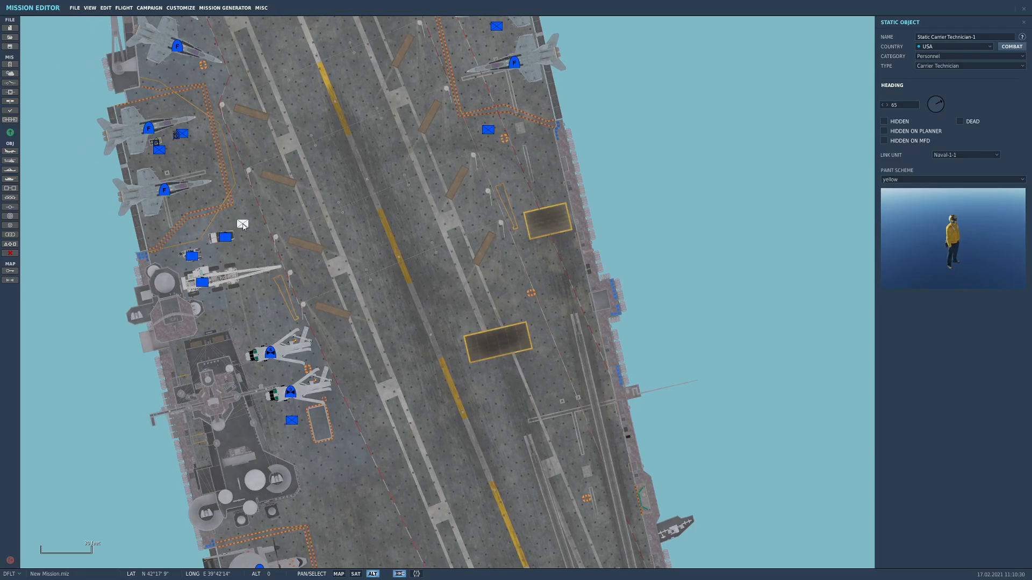
{"action": "left_click", "coordinate": [292, 419]}
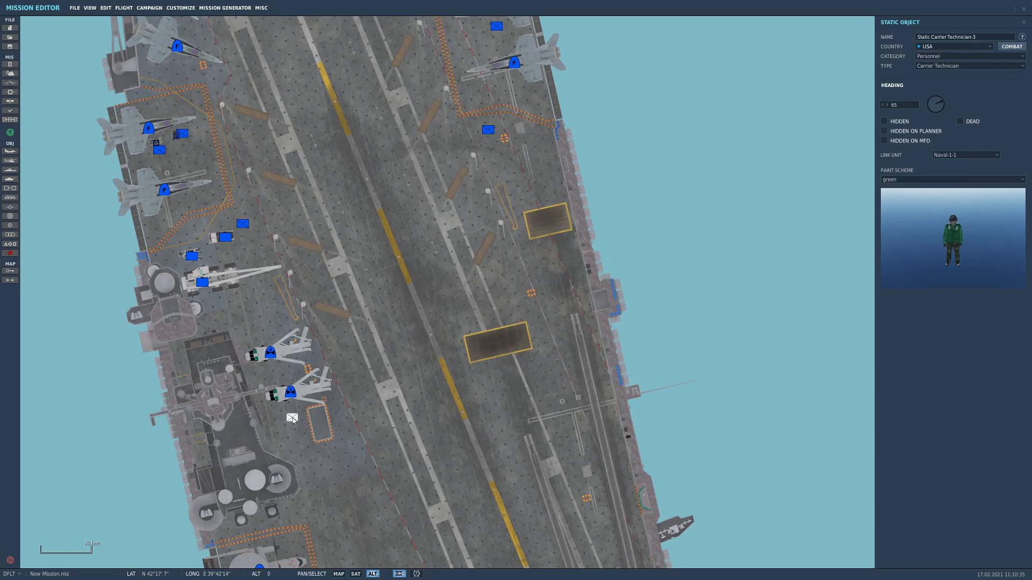
{"action": "left_click", "coordinate": [396, 407]}
{"action": "scroll", "coordinate": [392, 465], "scroll_direction": "down", "scroll_amount": 5}
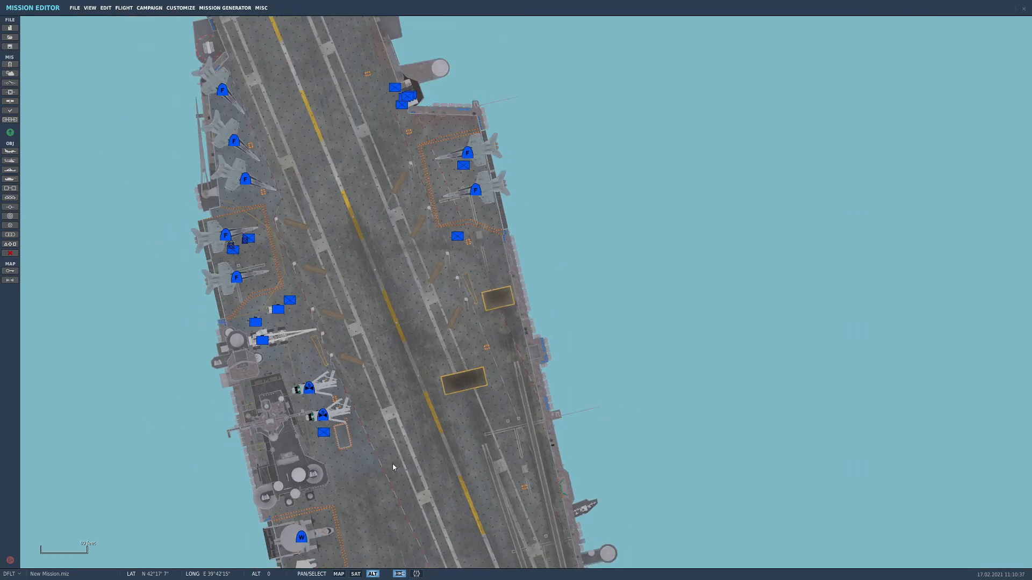
{"action": "left_click_drag", "start_coordinate": [437, 494], "coordinate": [382, 385]}
Add a static Carrier Technician with the blue paint scheme on the open deck beside the island, just aft of the orange-outlined rectangle
{"action": "left_click", "coordinate": [14, 199]}
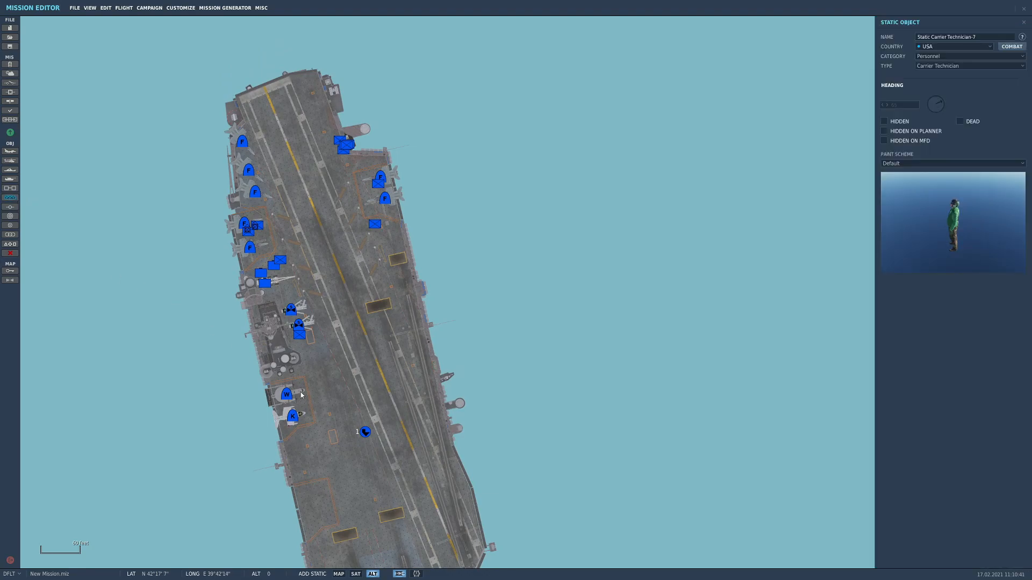
{"action": "left_click", "coordinate": [321, 360]}
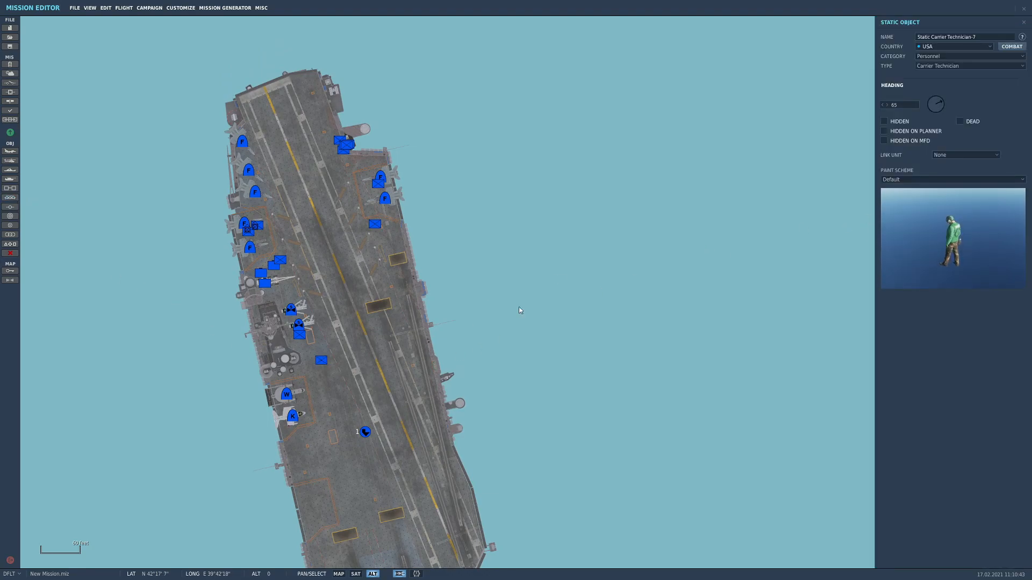
{"action": "left_click", "coordinate": [939, 181]}
{"action": "left_click", "coordinate": [895, 200]}
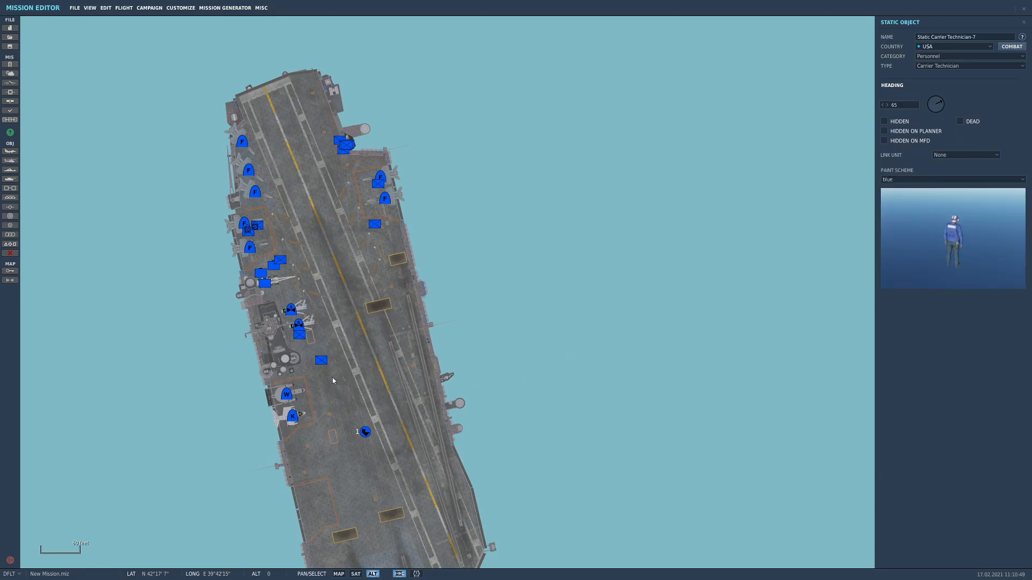
{"action": "scroll", "coordinate": [325, 365], "scroll_direction": "up", "scroll_amount": 2}
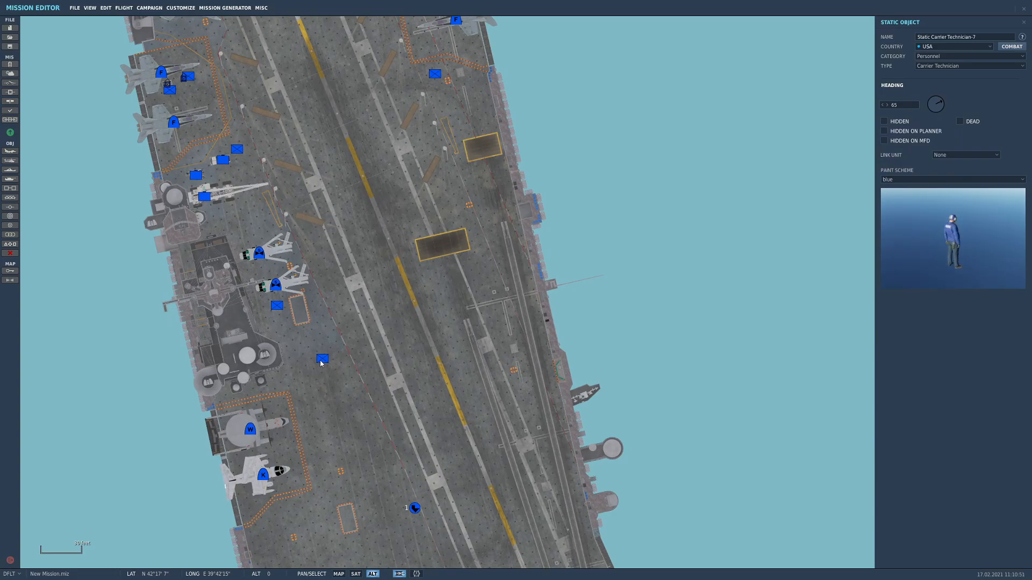
{"action": "left_click_drag", "start_coordinate": [320, 360], "coordinate": [302, 343]}
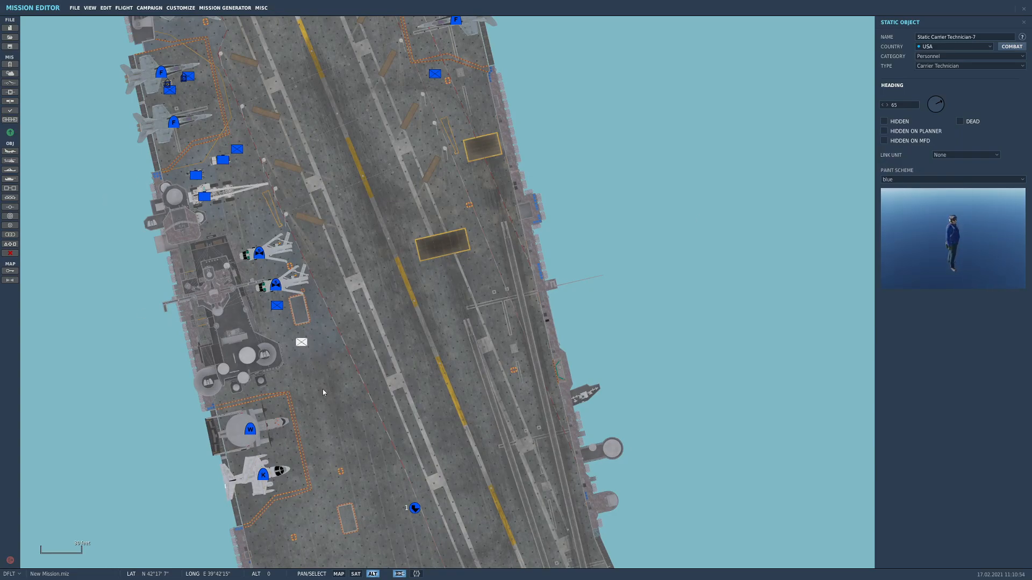
Add a second technician right next to the blue one and link the blue technician to Naval-1-1
{"action": "scroll", "coordinate": [322, 390], "scroll_direction": "up", "scroll_amount": 1}
{"action": "left_click", "coordinate": [299, 319]}
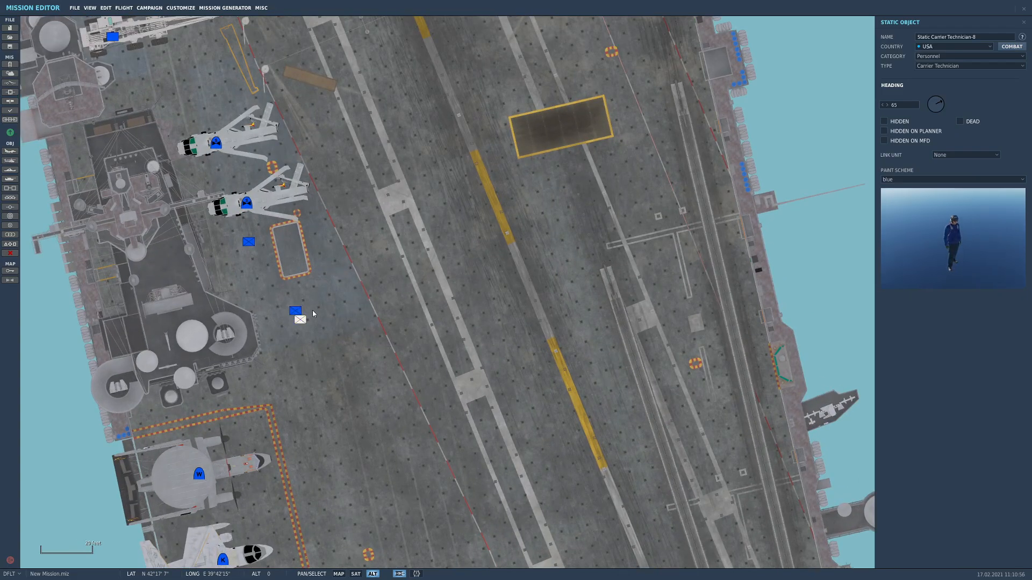
{"action": "left_click", "coordinate": [314, 311]}
{"action": "left_click", "coordinate": [291, 312]}
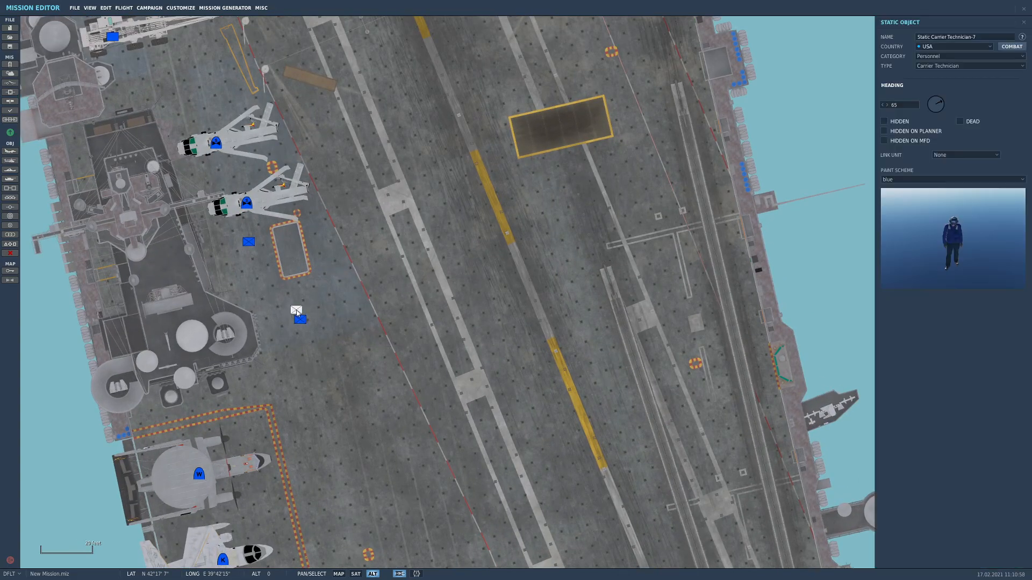
{"action": "left_click", "coordinate": [949, 155]}
{"action": "left_click", "coordinate": [944, 171]}
Change the second technician's paint scheme to yellow
{"action": "left_click", "coordinate": [301, 320]}
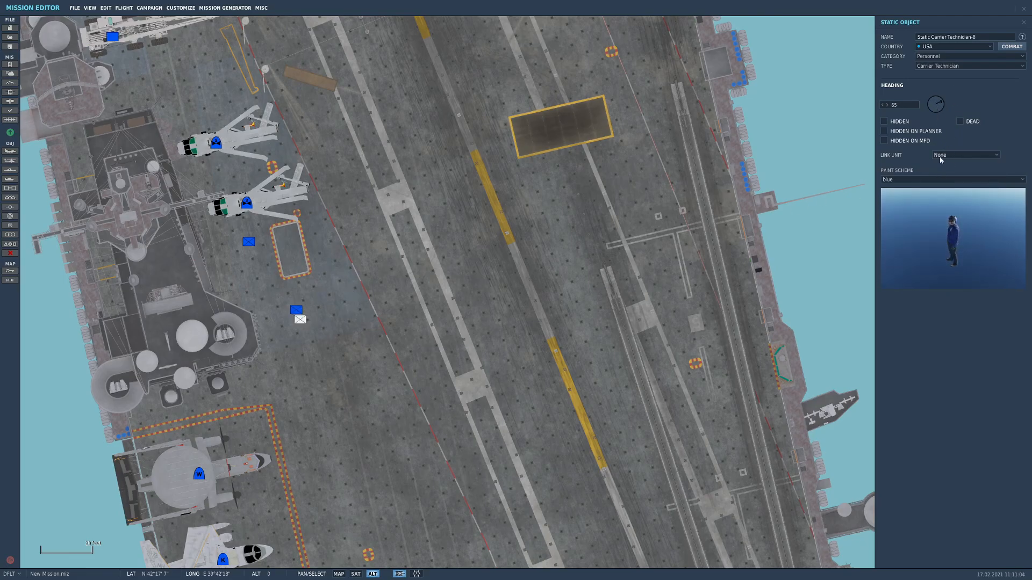
{"action": "left_click", "coordinate": [912, 181]}
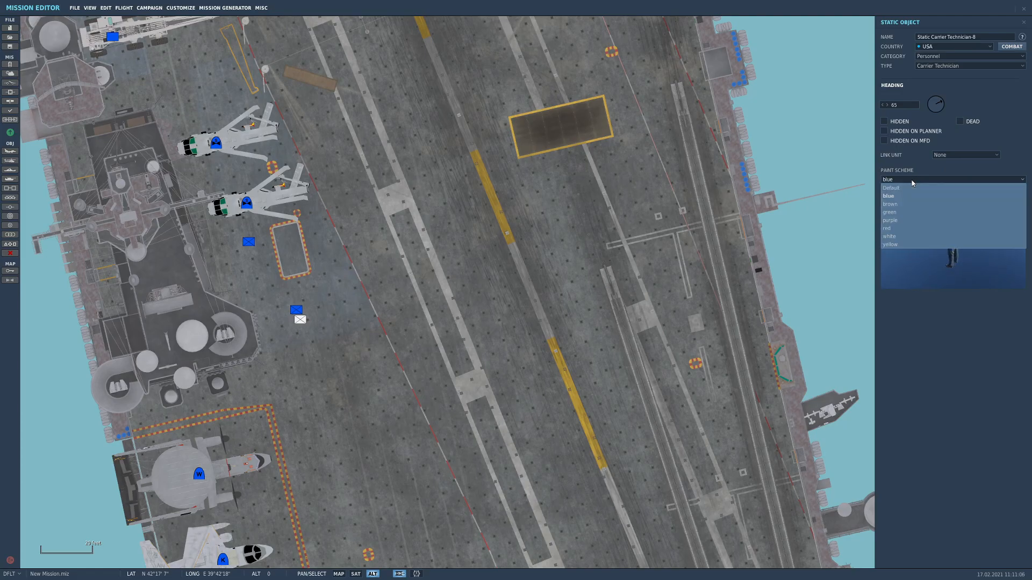
{"action": "left_click", "coordinate": [912, 181]}
{"action": "left_click", "coordinate": [913, 181]}
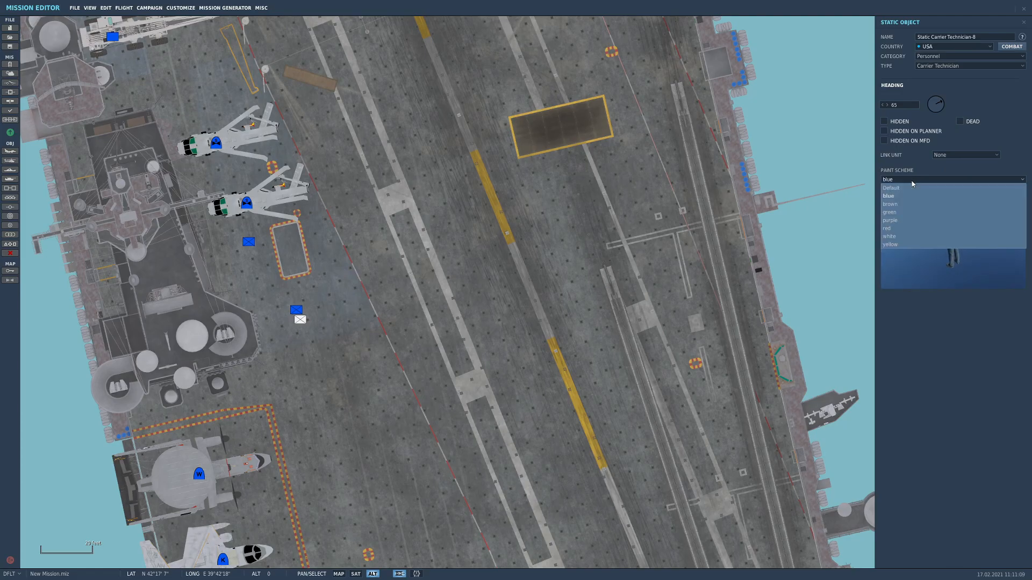
{"action": "left_click", "coordinate": [895, 245]}
Link the yellow technician beside the blue one to Naval-1-1 and set its heading to 341
{"action": "left_click", "coordinate": [961, 157]}
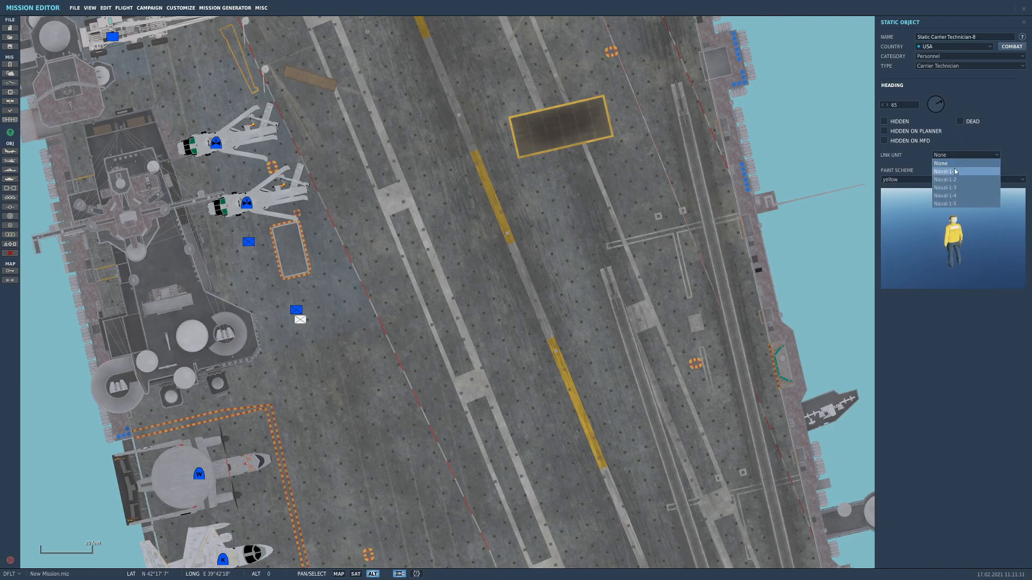
{"action": "left_click", "coordinate": [956, 172]}
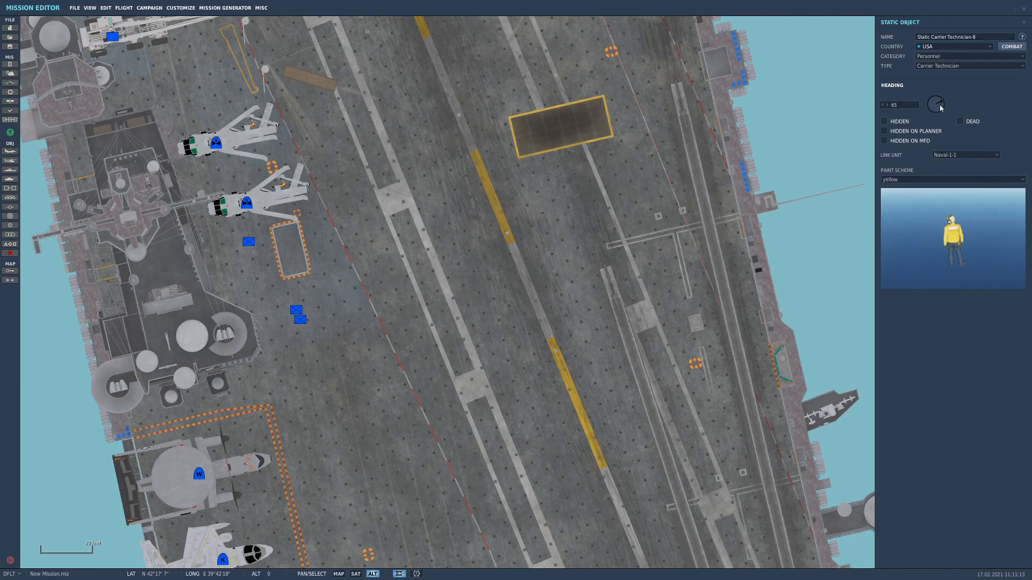
{"action": "scroll", "coordinate": [317, 342], "scroll_direction": "up", "scroll_amount": 3}
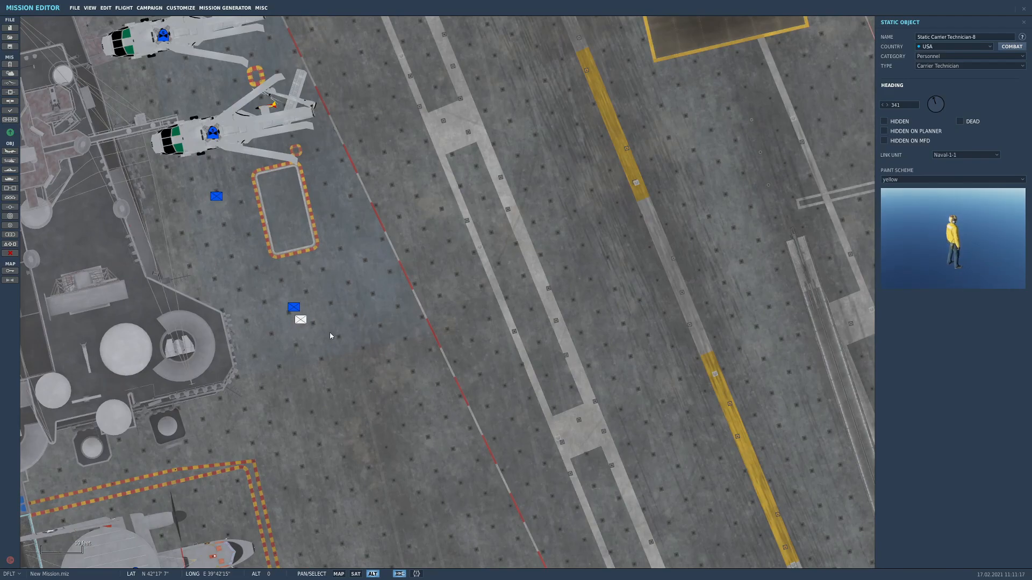
{"action": "left_click", "coordinate": [376, 382]}
{"action": "scroll", "coordinate": [349, 427], "scroll_direction": "down", "scroll_amount": 3}
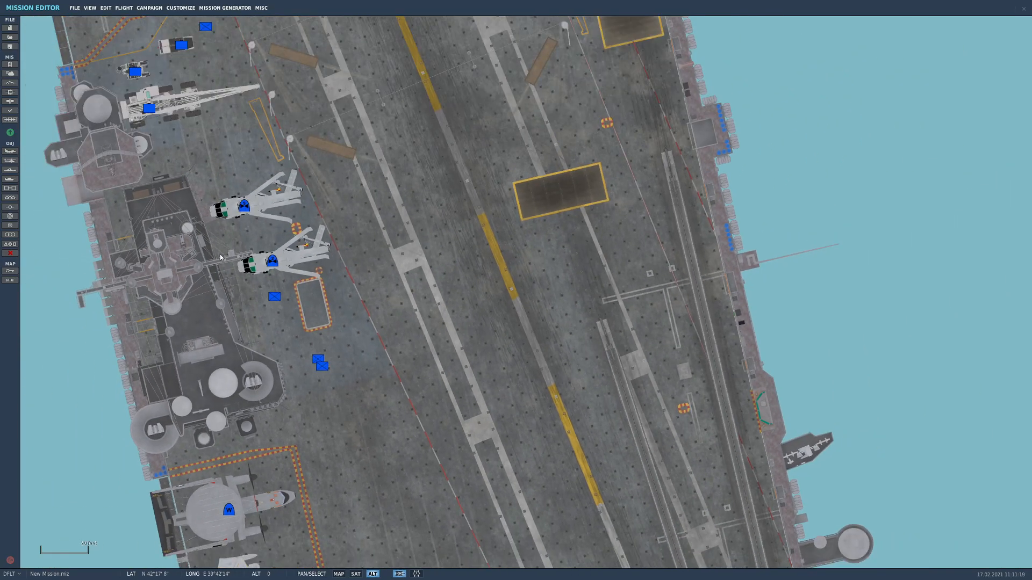
Add another static Carrier Technician between the island's aft corner and the orange-bordered parking area, using the brown paint scheme
{"action": "left_click", "coordinate": [11, 197]}
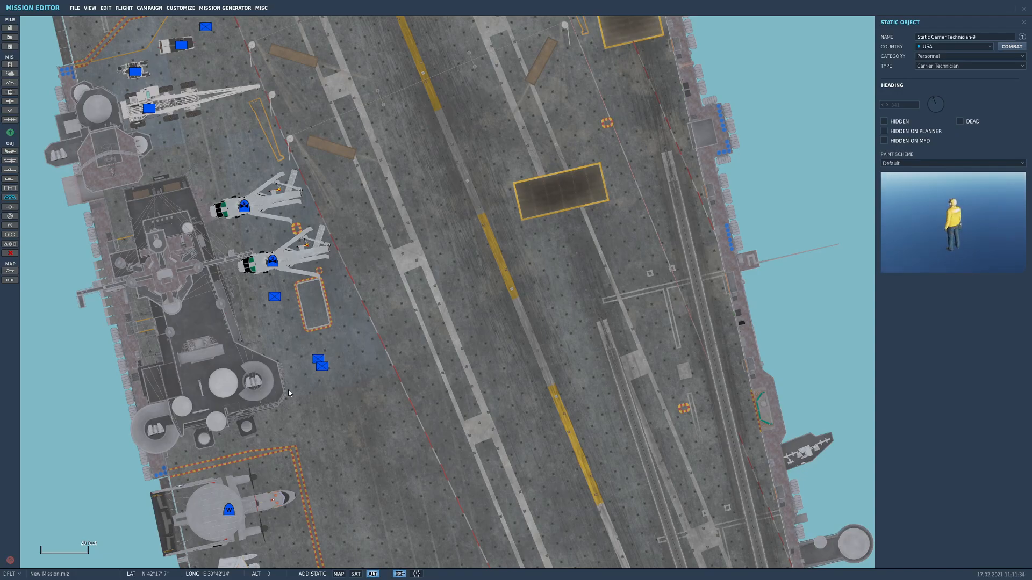
{"action": "right_click_drag", "start_coordinate": [324, 421], "coordinate": [313, 288]}
{"action": "left_click", "coordinate": [267, 290]}
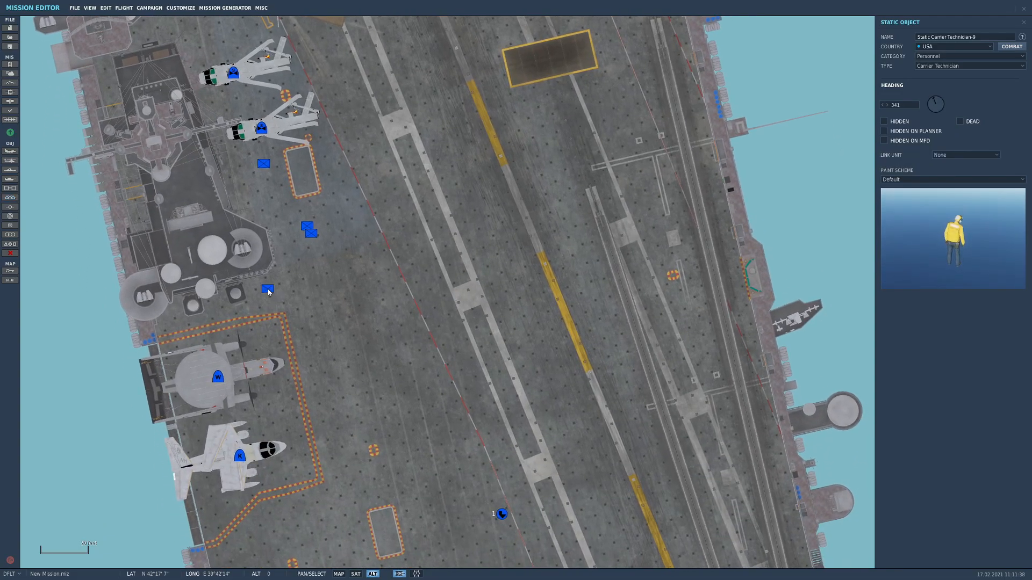
{"action": "left_click", "coordinate": [914, 179]}
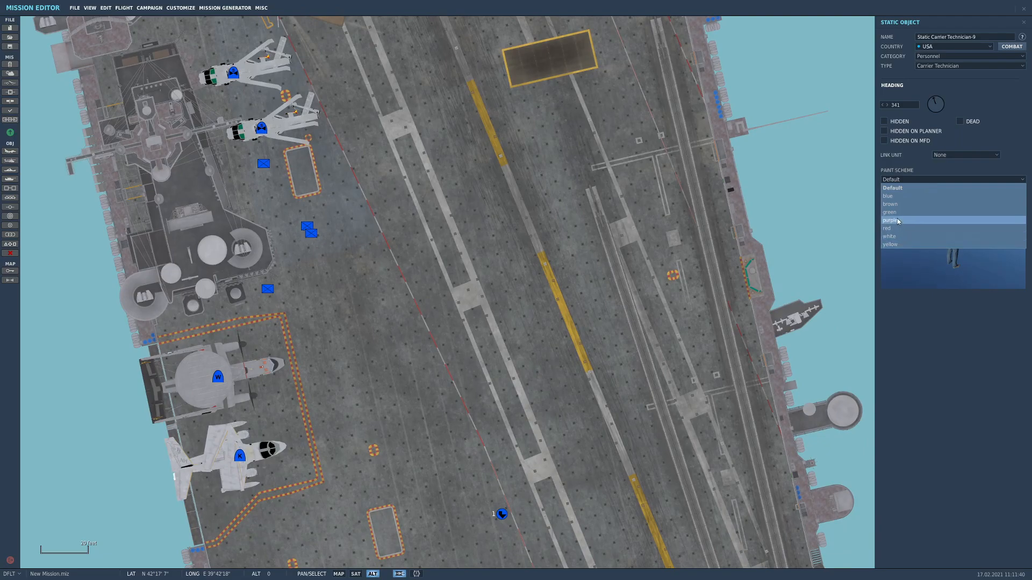
{"action": "left_click", "coordinate": [914, 205]}
Link the brown technician to Naval-1-1 and set its heading to 196
{"action": "left_click", "coordinate": [948, 155]}
{"action": "left_click", "coordinate": [948, 171]}
{"action": "left_click", "coordinate": [933, 115]}
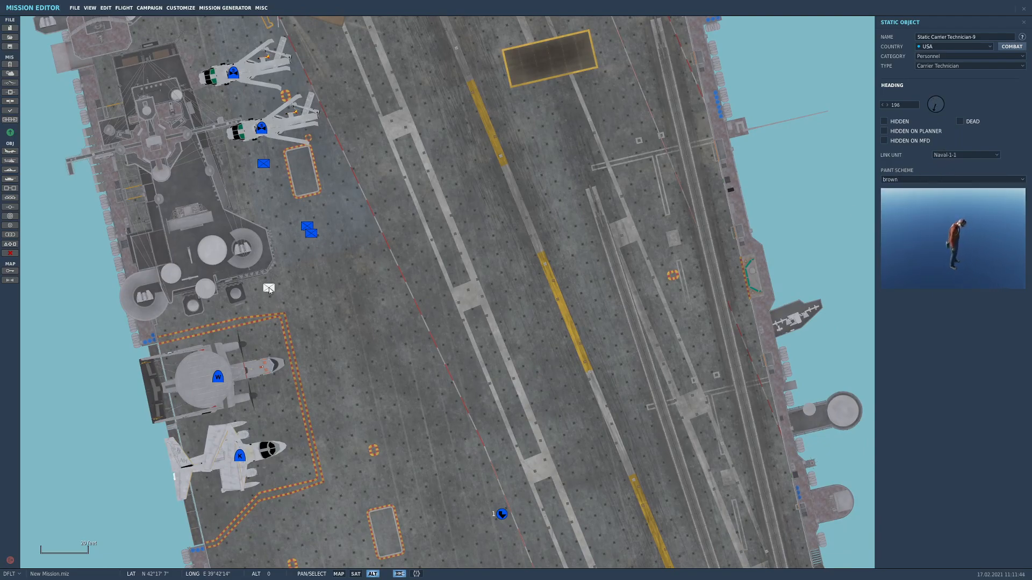
Add a second Carrier Technician directly beside the brown one near the island's aft corner
{"action": "scroll", "coordinate": [274, 290], "scroll_direction": "up", "scroll_amount": 2}
{"action": "left_click", "coordinate": [276, 289]}
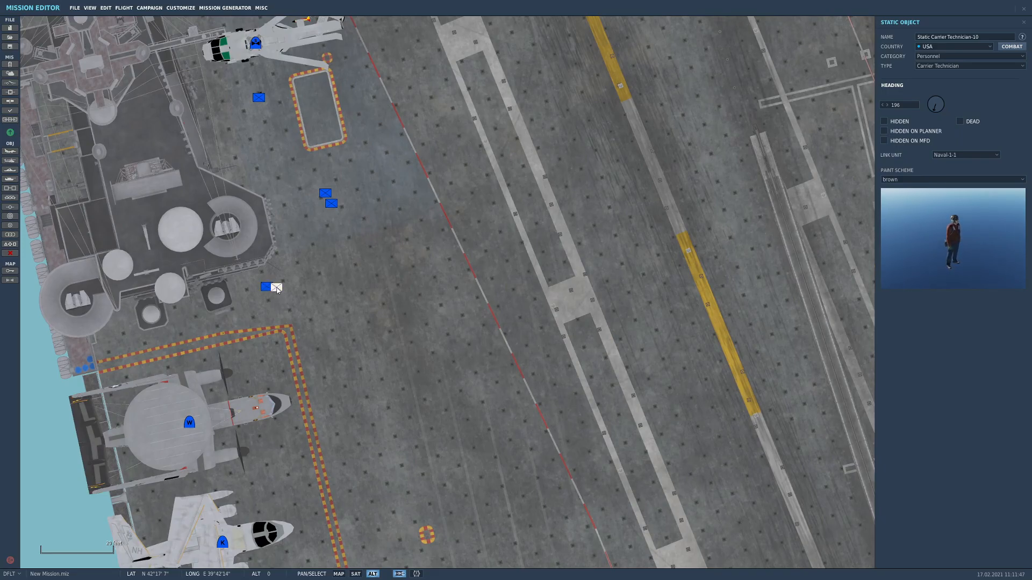
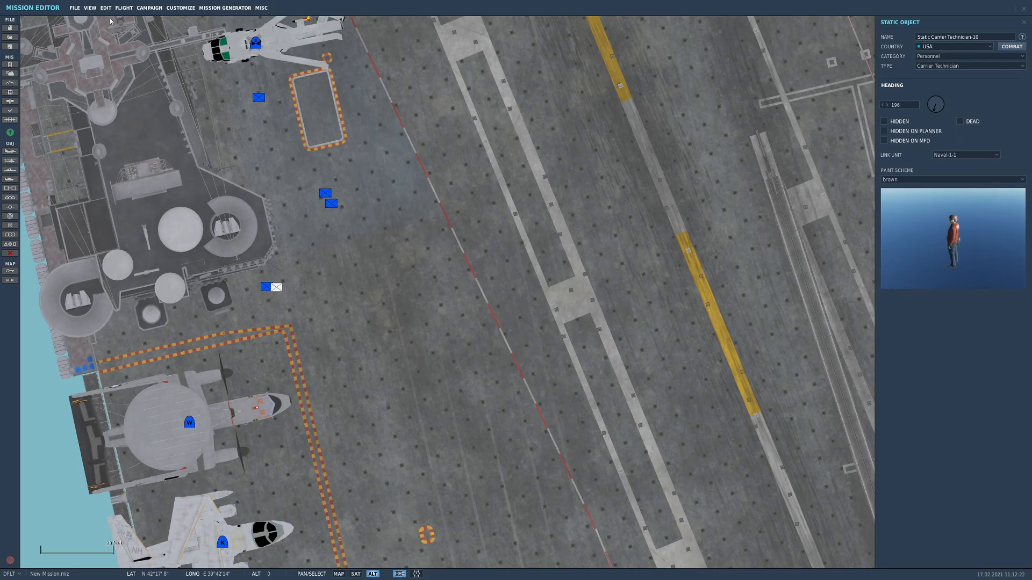
Add another static Carrier Technician with the white paint scheme beside the island, between the two existing technician pairs
{"action": "left_click", "coordinate": [13, 199]}
{"action": "left_click", "coordinate": [933, 163]}
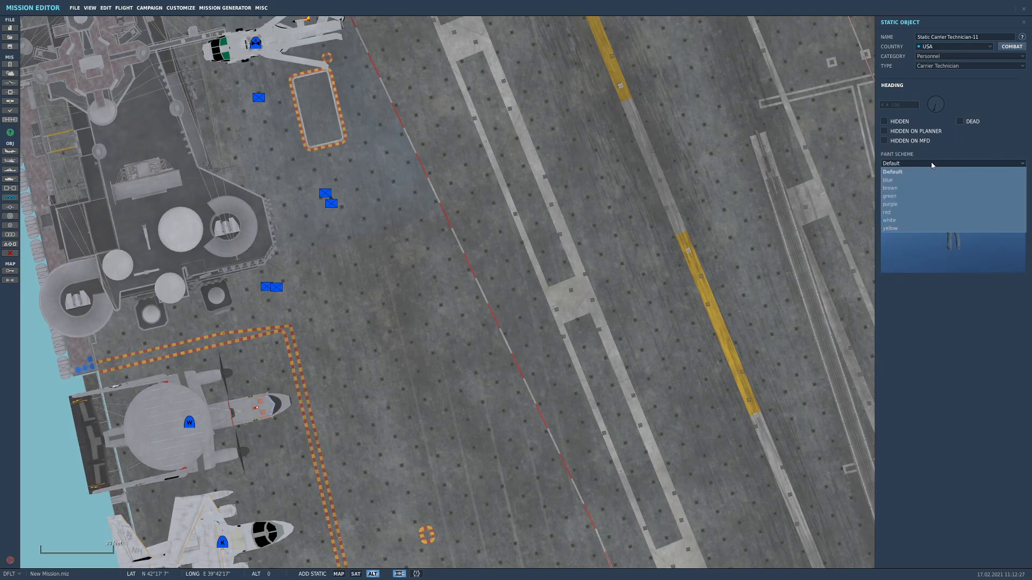
{"action": "left_click", "coordinate": [906, 228]}
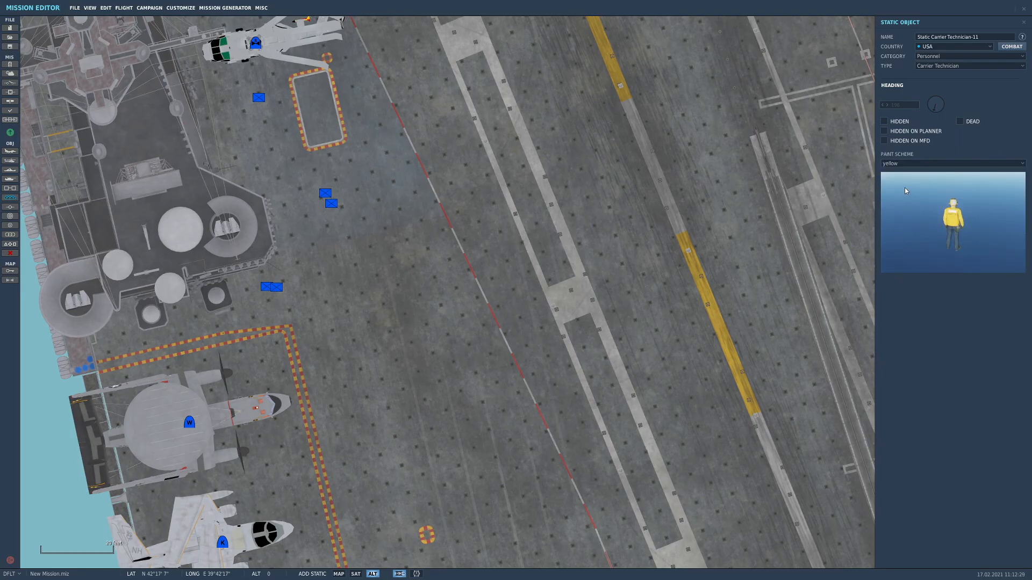
{"action": "left_click", "coordinate": [925, 164]}
{"action": "left_click", "coordinate": [902, 221]}
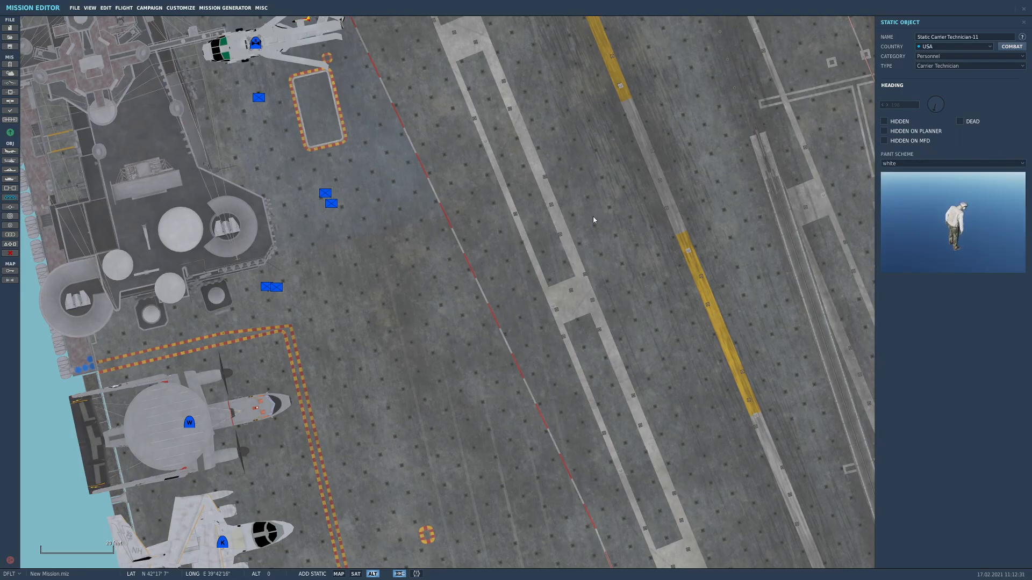
{"action": "left_click", "coordinate": [310, 247]}
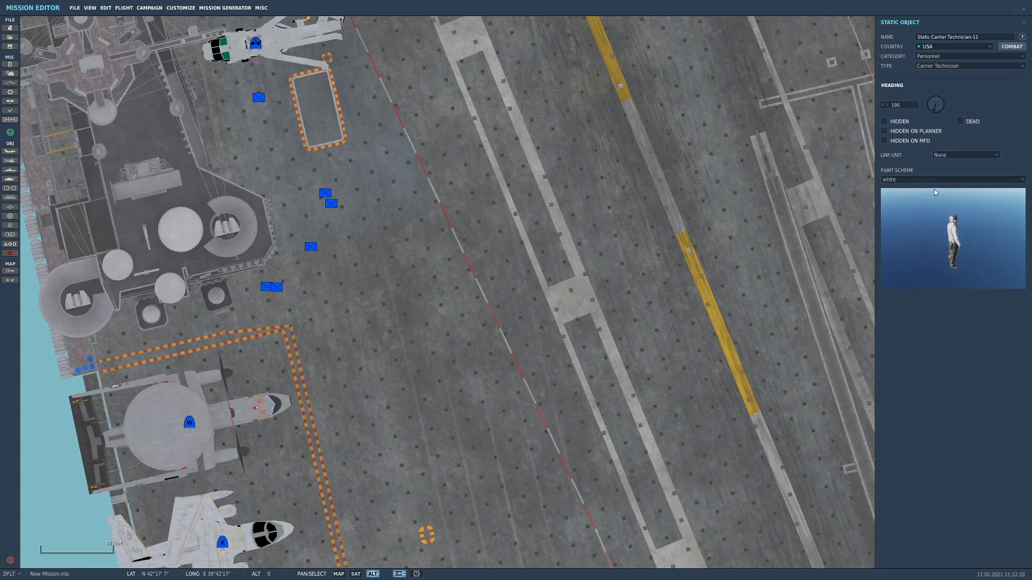
Link the white technician to Naval-1-1 and set its heading to 74
{"action": "left_click", "coordinate": [966, 155]}
{"action": "left_click", "coordinate": [951, 168]}
{"action": "left_click_drag", "start_coordinate": [956, 94], "coordinate": [957, 98]}
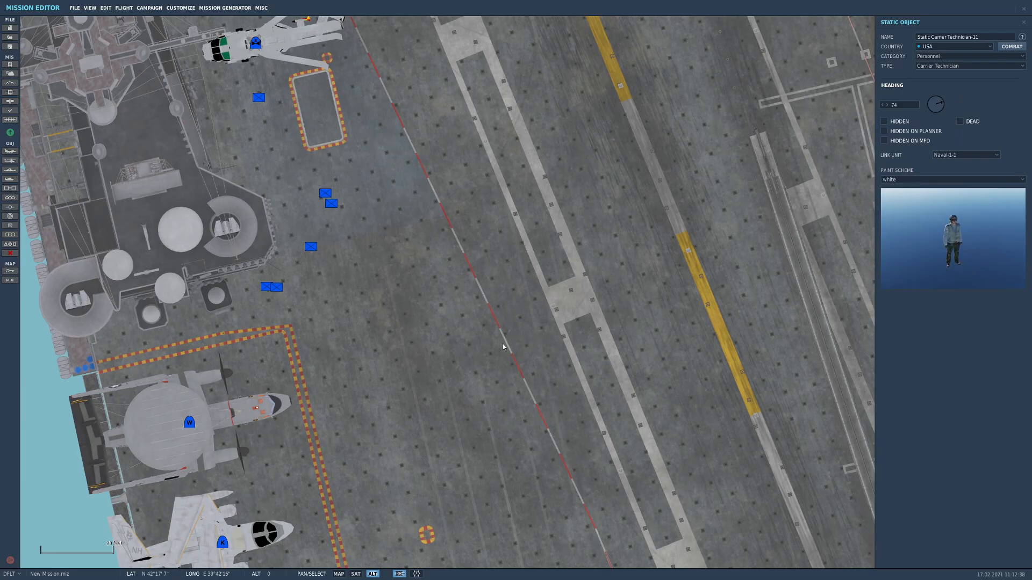
{"action": "left_click", "coordinate": [481, 334]}
{"action": "scroll", "coordinate": [480, 334], "scroll_direction": "down", "scroll_amount": 6}
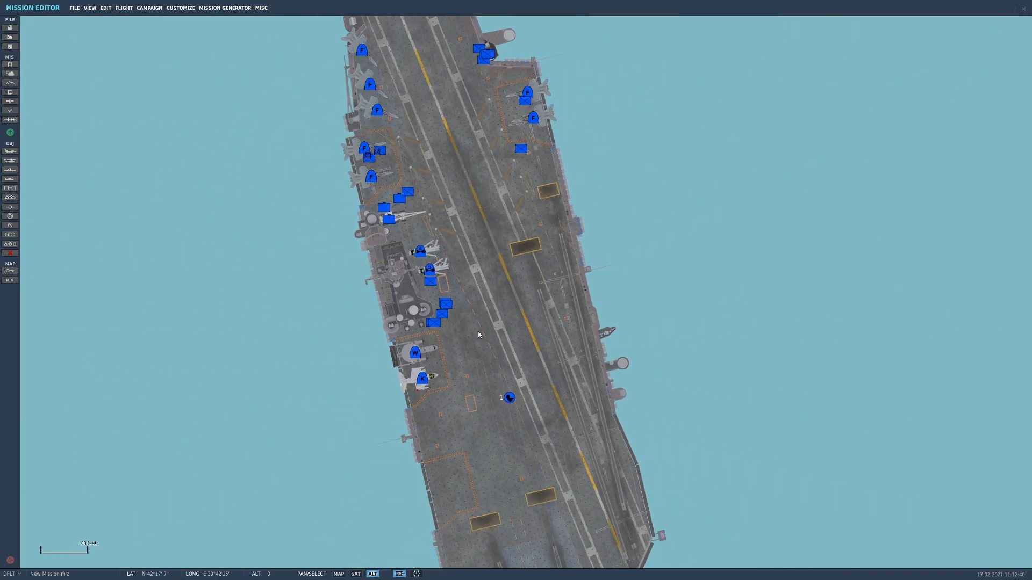
{"action": "scroll", "coordinate": [488, 337], "scroll_direction": "down", "scroll_amount": 2}
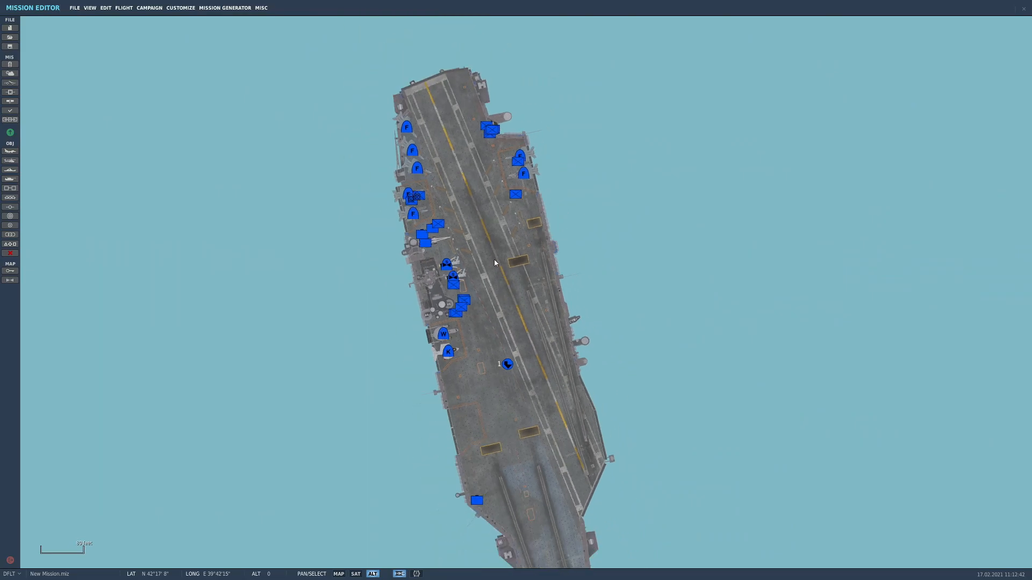
Save the mission under the new file name Supercarrier populated.miz
{"action": "left_click", "coordinate": [75, 8]}
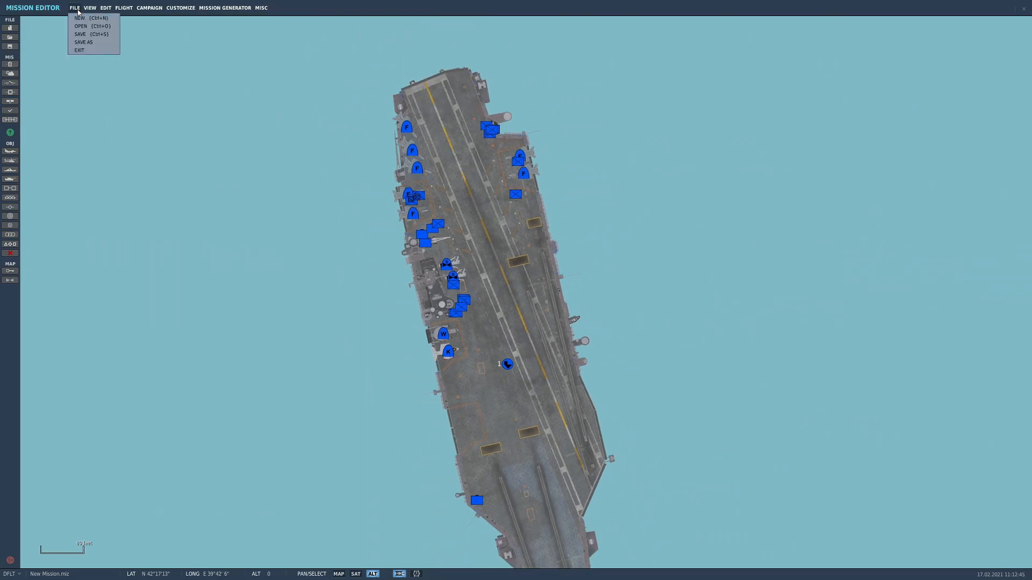
{"action": "left_click", "coordinate": [83, 42]}
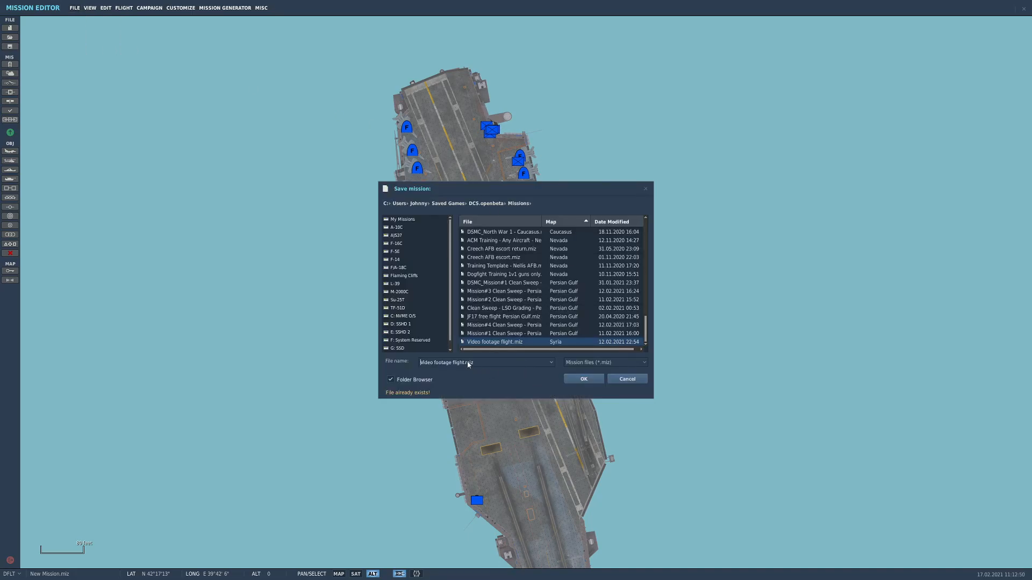
{"action": "left_click_drag", "start_coordinate": [452, 364], "coordinate": [423, 365]}
{"action": "type", "text": "Suppe"}
{"action": "key", "text": "BackSpace"}
{"action": "key", "text": "BackSpace"}
{"action": "type", "text": "ercarrier populated"}
{"action": "key", "text": "Delete"}
{"action": "key", "text": "Delete"}
{"action": "key", "text": "Delete"}
{"action": "key", "text": "Delete"}
{"action": "key", "text": "Delete"}
{"action": "key", "text": "Delete"}
{"action": "key", "text": "Delete"}
{"action": "left_click", "coordinate": [584, 380]}
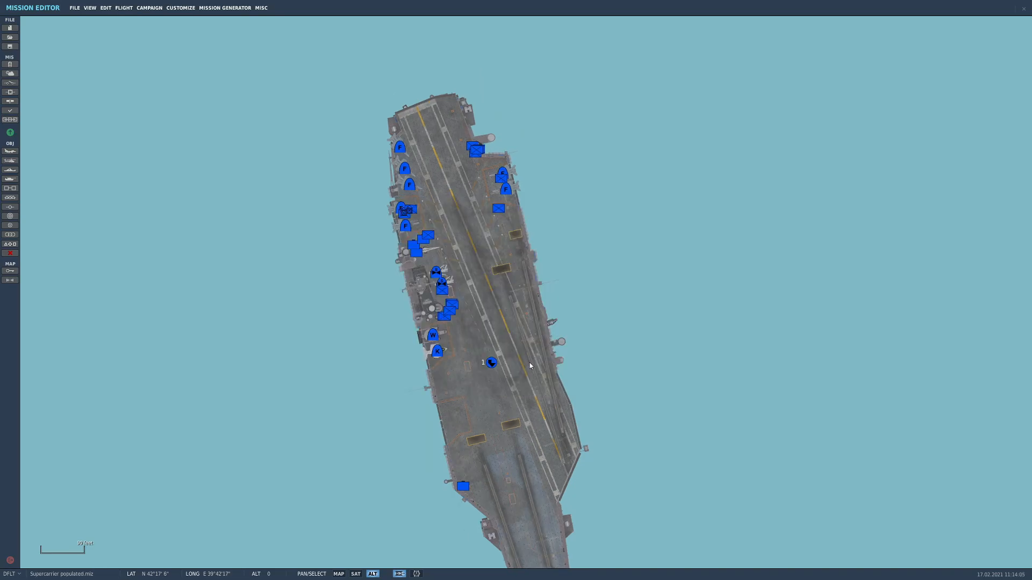
In the mission weather, set the wind at 33 ft to 10 kts with direction 154
{"action": "scroll", "coordinate": [531, 389], "scroll_direction": "up", "scroll_amount": 2}
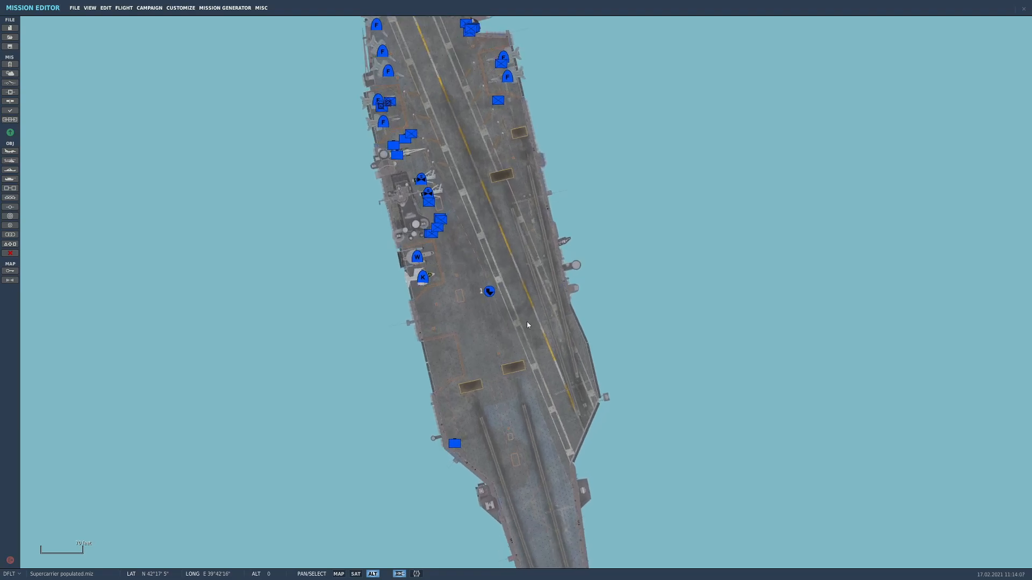
{"action": "scroll", "coordinate": [526, 331], "scroll_direction": "down", "scroll_amount": 4}
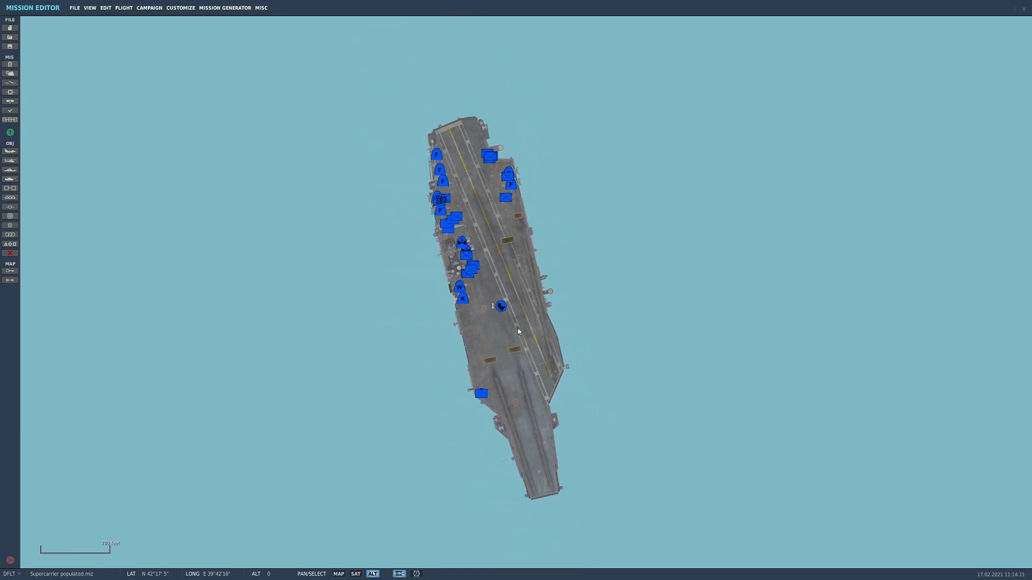
{"action": "left_click_drag", "start_coordinate": [518, 329], "coordinate": [510, 320]}
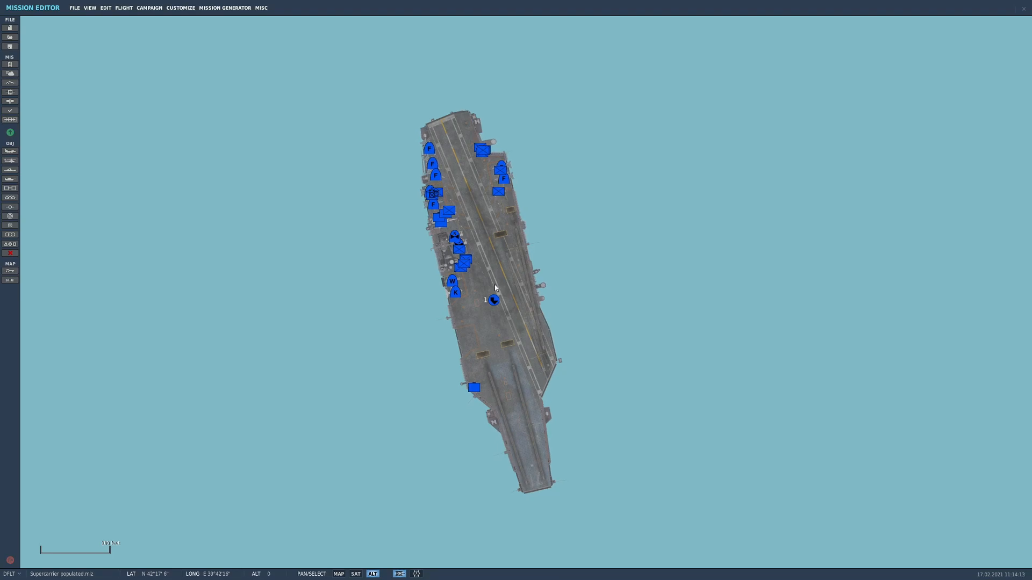
{"action": "left_click", "coordinate": [494, 300]}
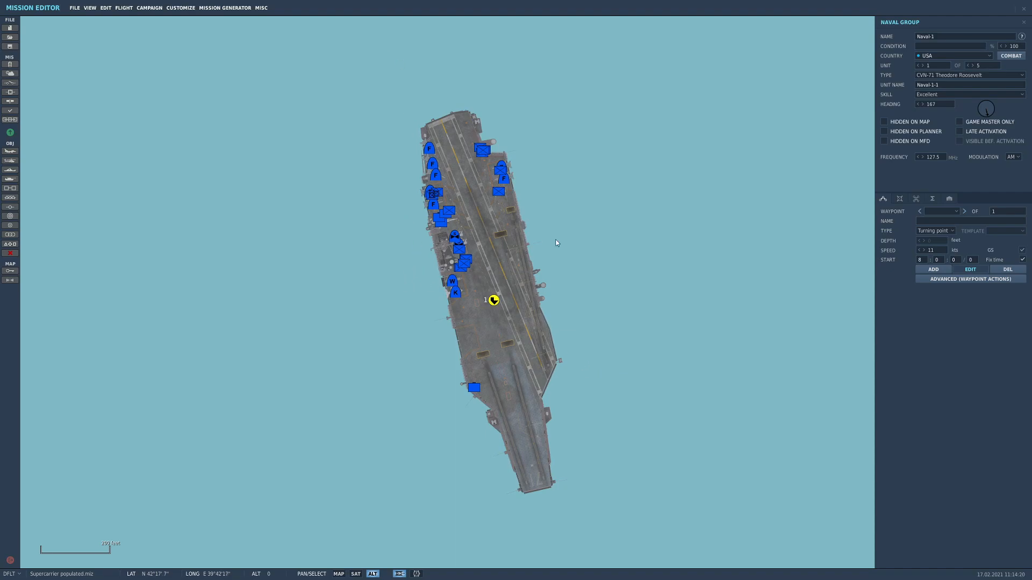
{"action": "left_click", "coordinate": [9, 75]}
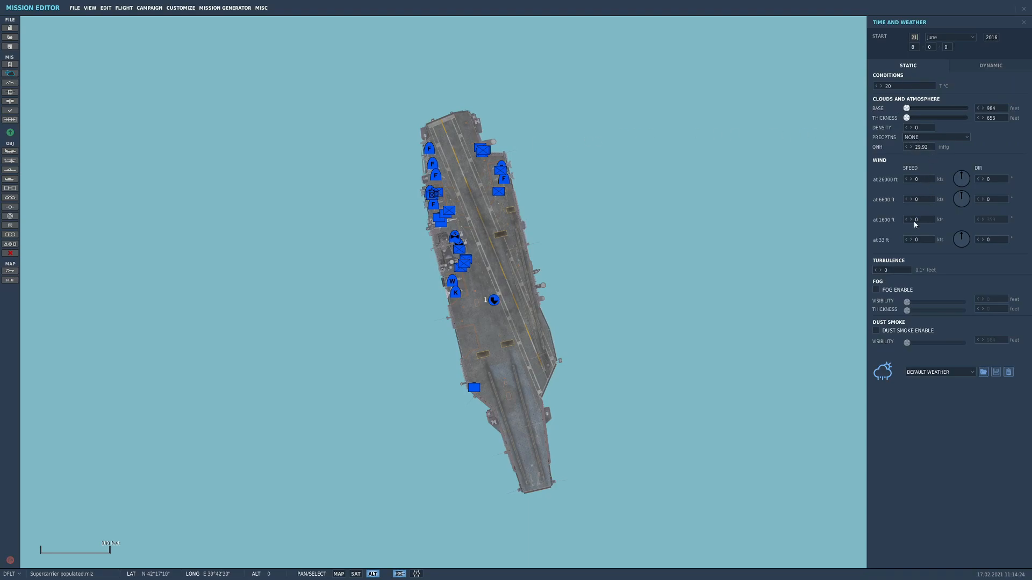
{"action": "left_click", "coordinate": [917, 242]}
{"action": "type", "text": "10"}
{"action": "left_click_drag", "start_coordinate": [961, 246], "coordinate": [969, 252]}
{"action": "left_click_drag", "start_coordinate": [564, 352], "coordinate": [524, 186]}
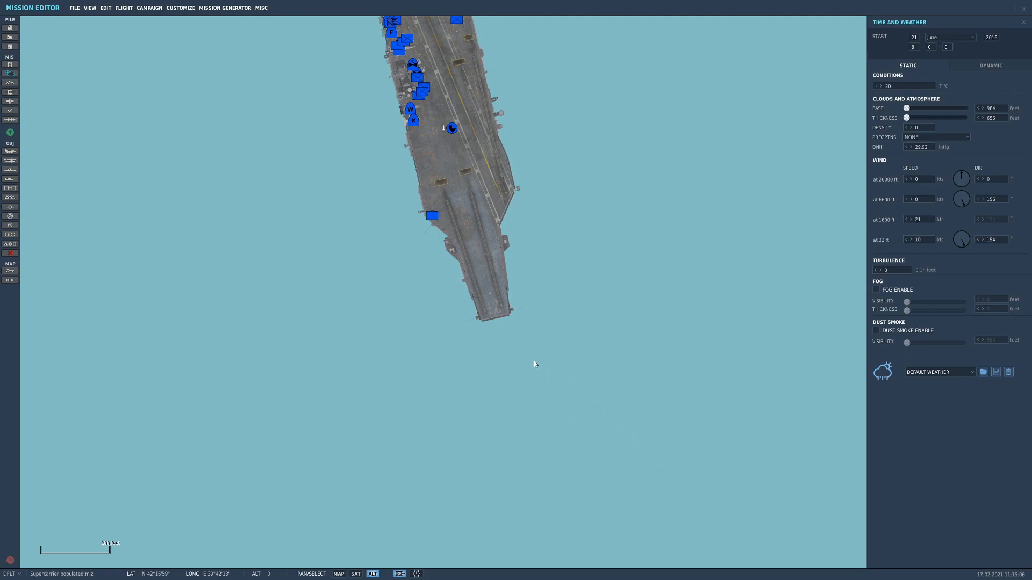
{"action": "left_click_drag", "start_coordinate": [497, 271], "coordinate": [495, 378]}
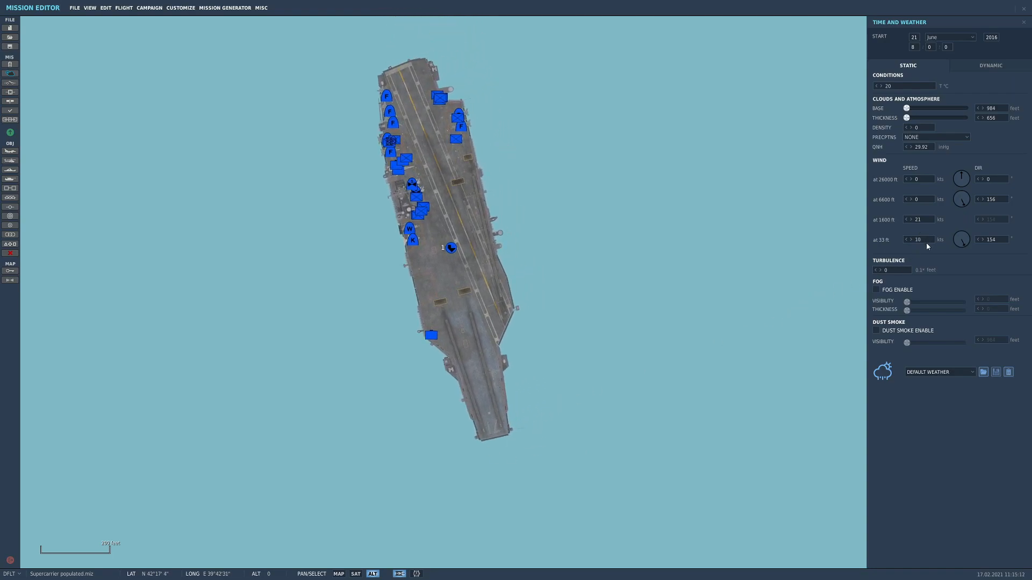
{"action": "left_click_drag", "start_coordinate": [927, 242], "coordinate": [887, 238]}
{"action": "left_click", "coordinate": [196, 191]}
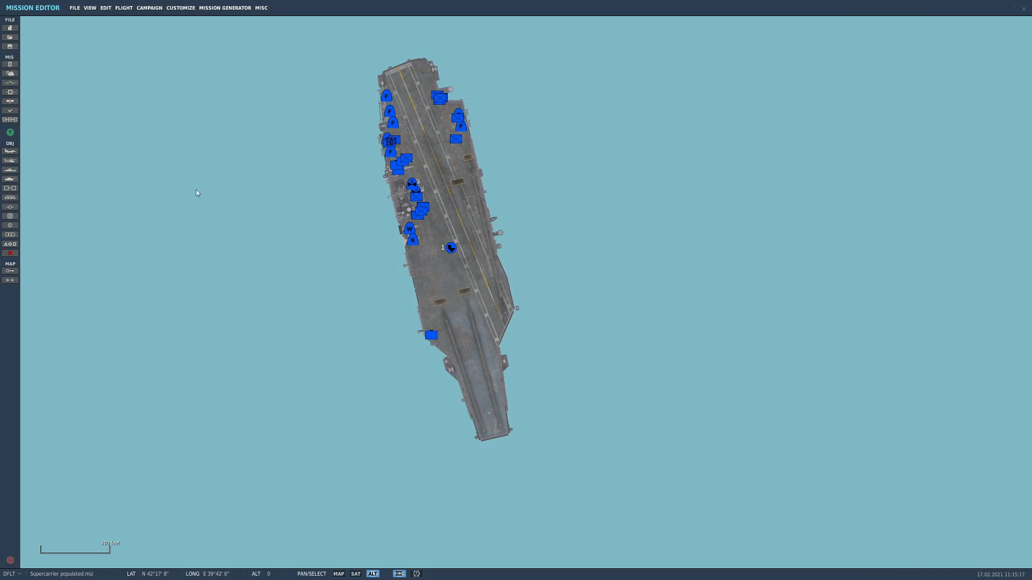
Set the starting waypoint speed of the carrier group Naval-1 to 18 kts
{"action": "left_click", "coordinate": [451, 250]}
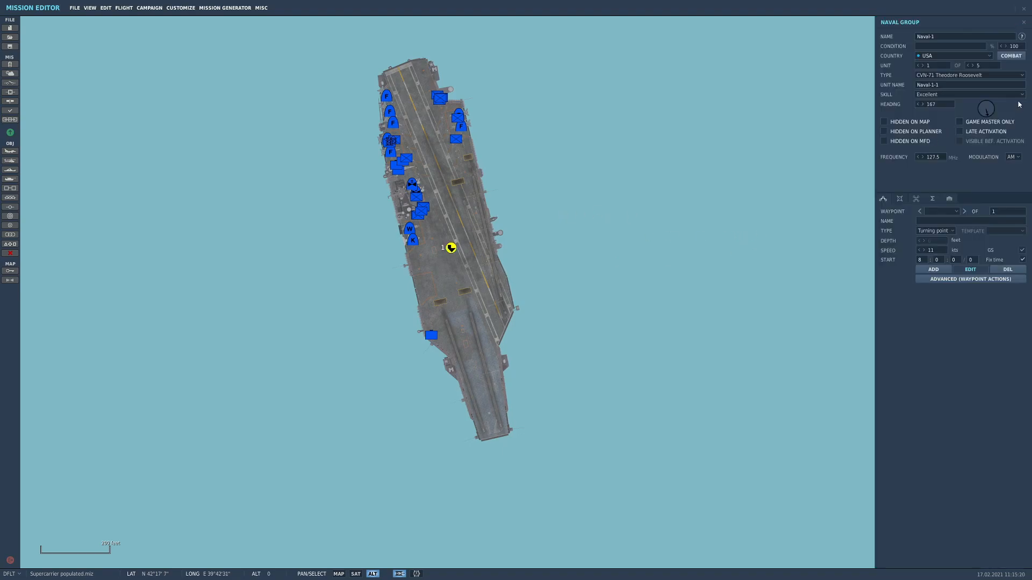
{"action": "double_click", "coordinate": [936, 253]}
{"action": "type", "text": "18"}
{"action": "left_click_drag", "start_coordinate": [439, 305], "coordinate": [463, 322]}
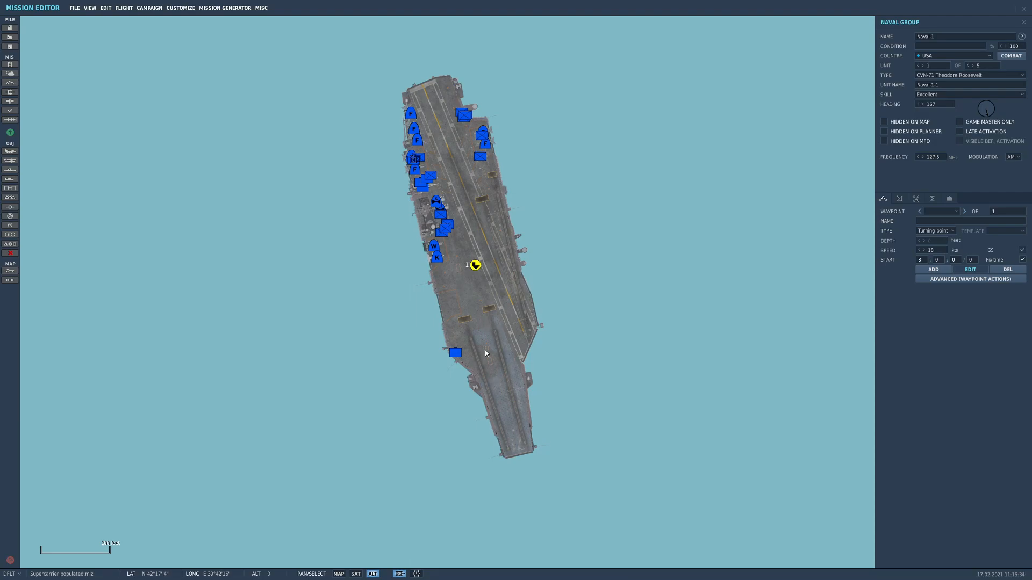
{"action": "left_click_drag", "start_coordinate": [485, 352], "coordinate": [463, 295]}
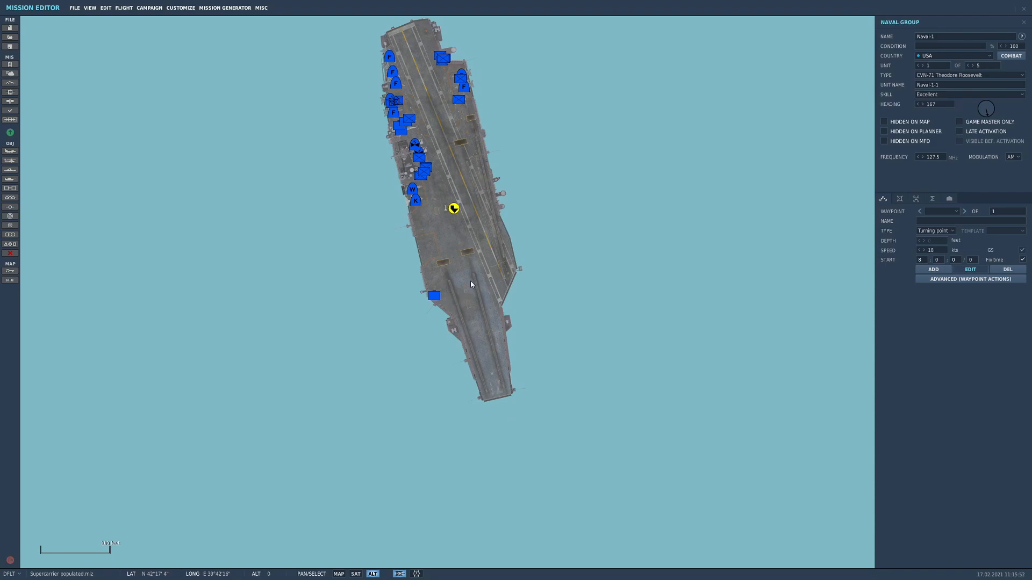
{"action": "left_click_drag", "start_coordinate": [429, 254], "coordinate": [450, 298]}
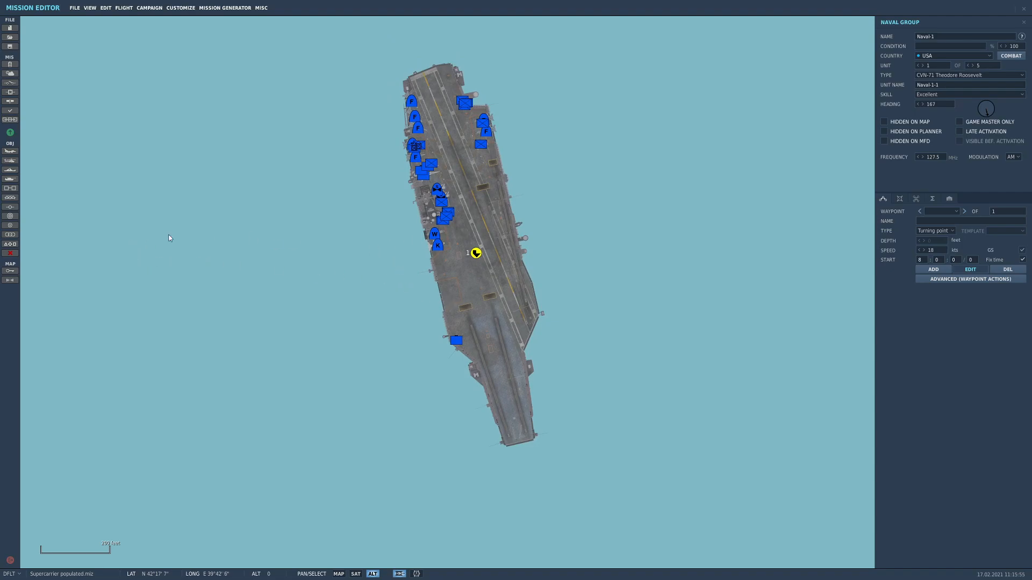
{"action": "scroll", "coordinate": [407, 301], "scroll_direction": "down", "scroll_amount": 2}
{"action": "scroll", "coordinate": [408, 300], "scroll_direction": "up", "scroll_amount": 2}
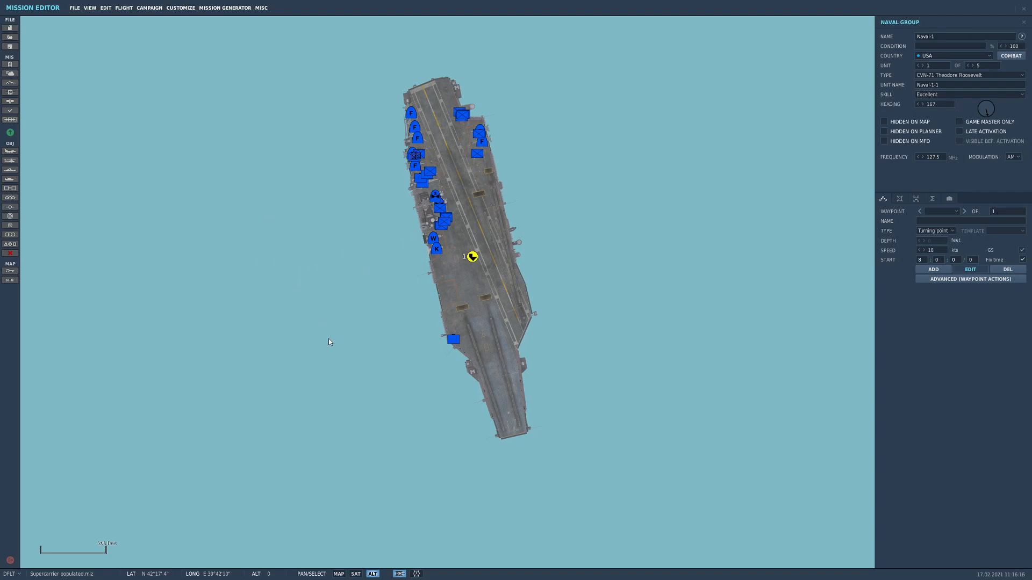
Place a USA helicopter group in the water off the carrier's island side and set its type to SH-60B
{"action": "left_click", "coordinate": [9, 160]}
{"action": "left_click", "coordinate": [305, 279]}
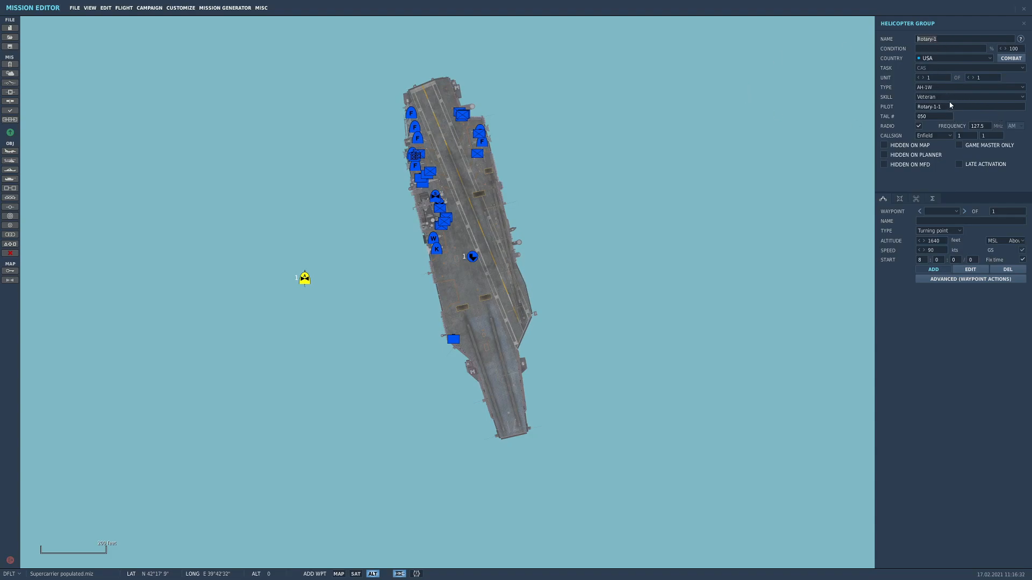
{"action": "left_click", "coordinate": [930, 106]}
{"action": "left_click", "coordinate": [949, 88]}
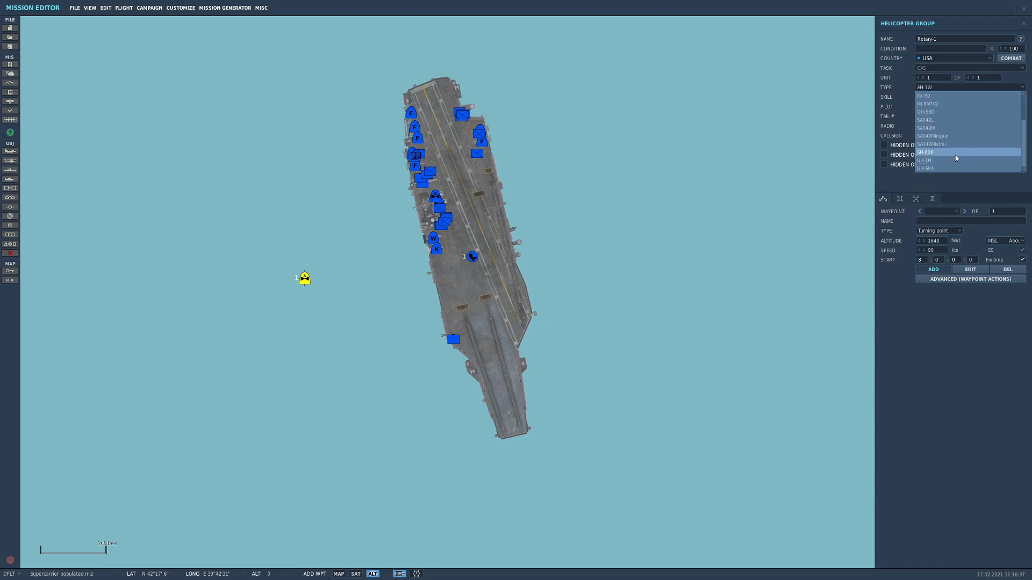
{"action": "left_click", "coordinate": [955, 154]}
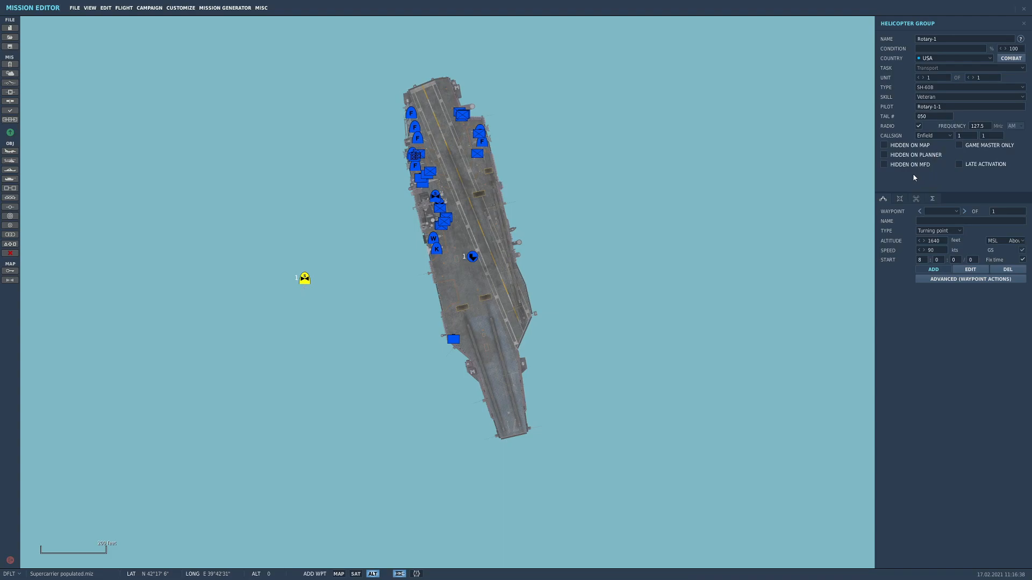
{"action": "left_click", "coordinate": [923, 230]}
{"action": "left_click", "coordinate": [900, 199]}
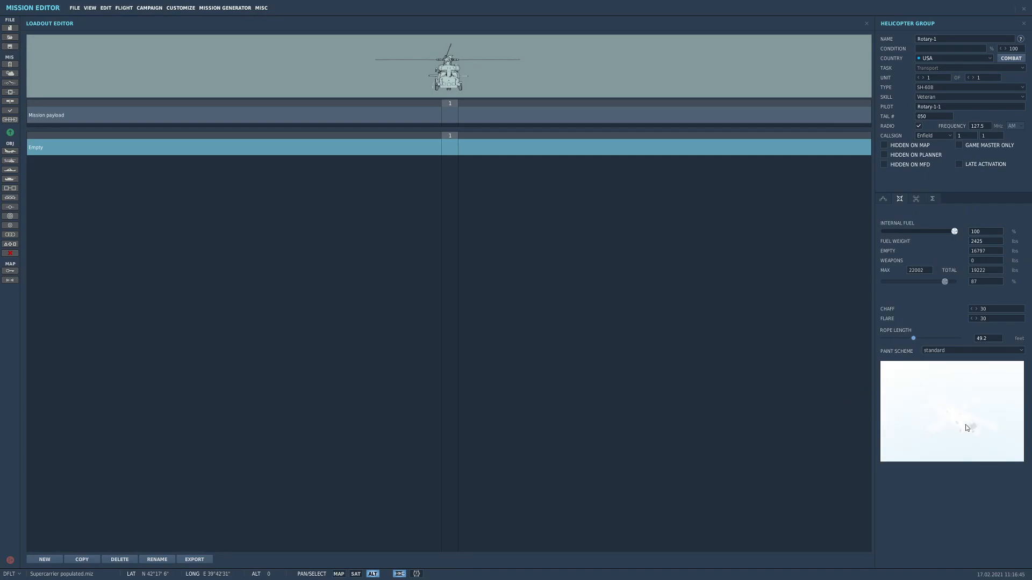
{"action": "left_click", "coordinate": [883, 199]}
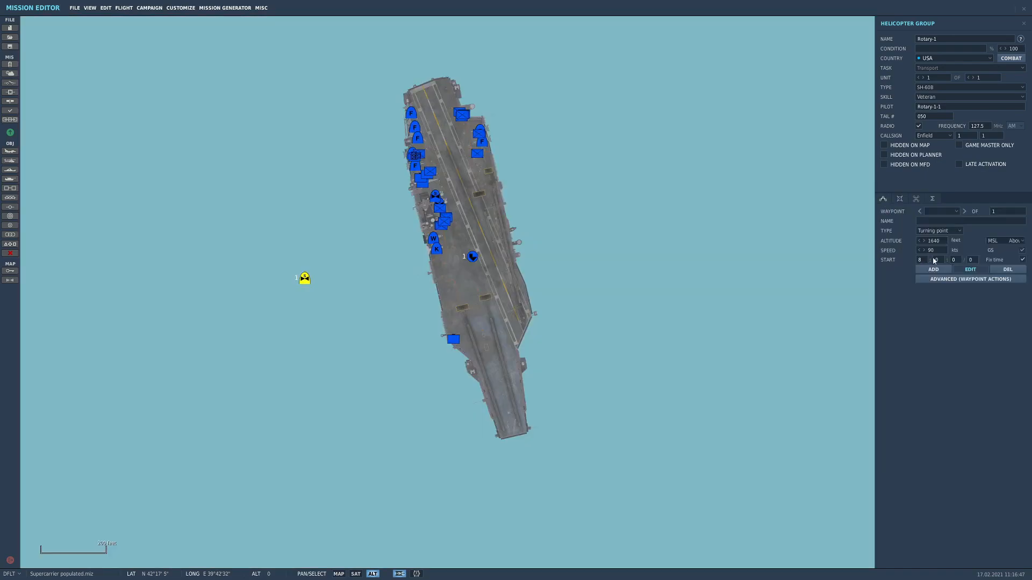
Set the helicopter's starting waypoint to an altitude of 500 feet and a speed of 18 kts
{"action": "left_click", "coordinate": [938, 243]}
{"action": "type", "text": "500"}
{"action": "key", "text": "Tab"}
{"action": "type", "text": "1"}
Add a second waypoint for the helicopter far ahead of the carrier, south-southeast along the ship's heading in grid EG72
{"action": "left_click", "coordinate": [933, 269]}
{"action": "scroll", "coordinate": [371, 403], "scroll_direction": "down", "scroll_amount": 10}
{"action": "right_click_drag", "start_coordinate": [375, 411], "coordinate": [375, 399]}
{"action": "scroll", "coordinate": [372, 369], "scroll_direction": "up", "scroll_amount": 5}
{"action": "scroll", "coordinate": [372, 374], "scroll_direction": "down", "scroll_amount": 4}
{"action": "scroll", "coordinate": [372, 372], "scroll_direction": "down", "scroll_amount": 2}
{"action": "right_click_drag", "start_coordinate": [380, 351], "coordinate": [326, 98]}
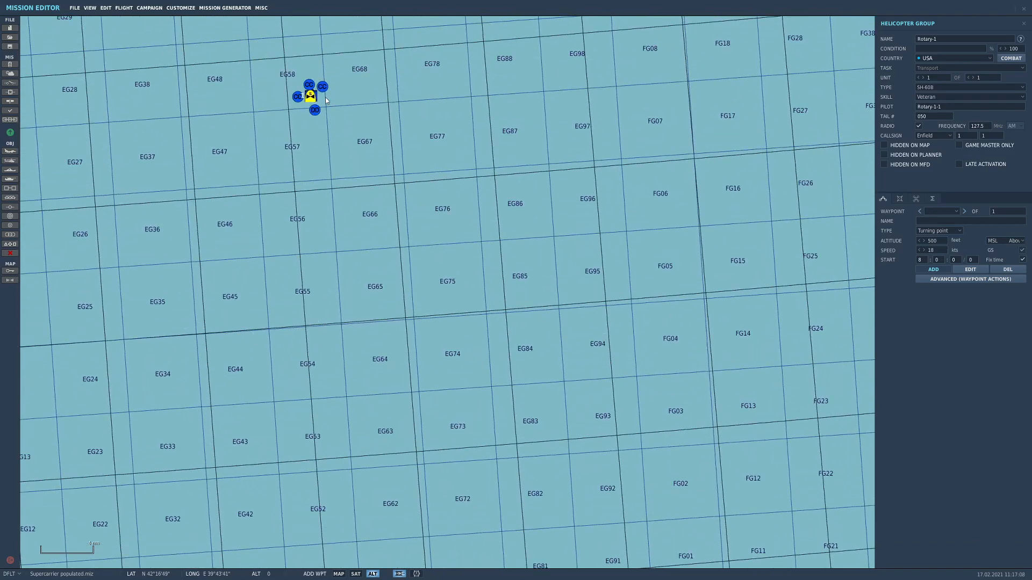
{"action": "left_click", "coordinate": [441, 532]}
{"action": "scroll", "coordinate": [325, 90], "scroll_direction": "up", "scroll_amount": 6}
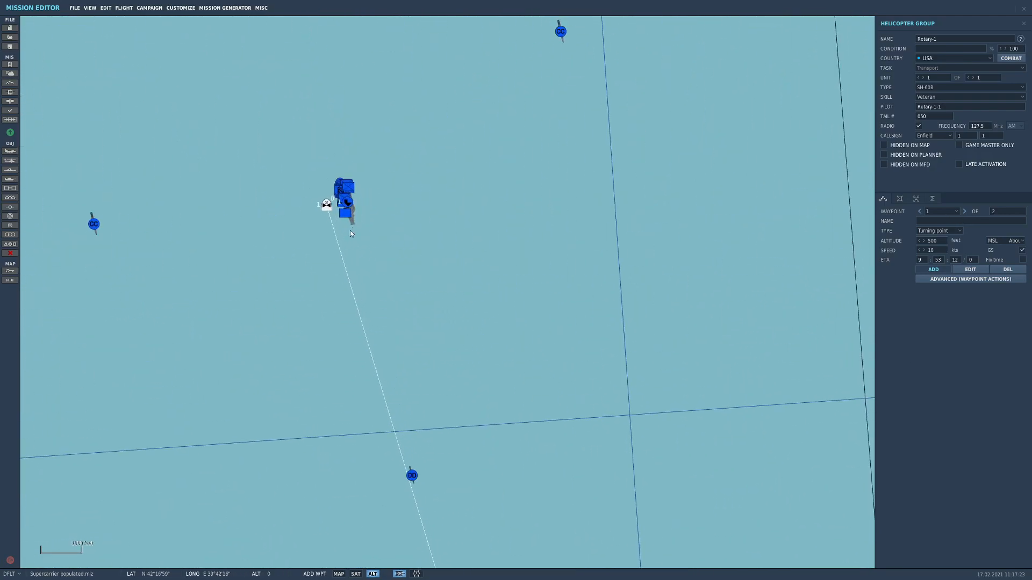
{"action": "scroll", "coordinate": [344, 216], "scroll_direction": "up", "scroll_amount": 5}
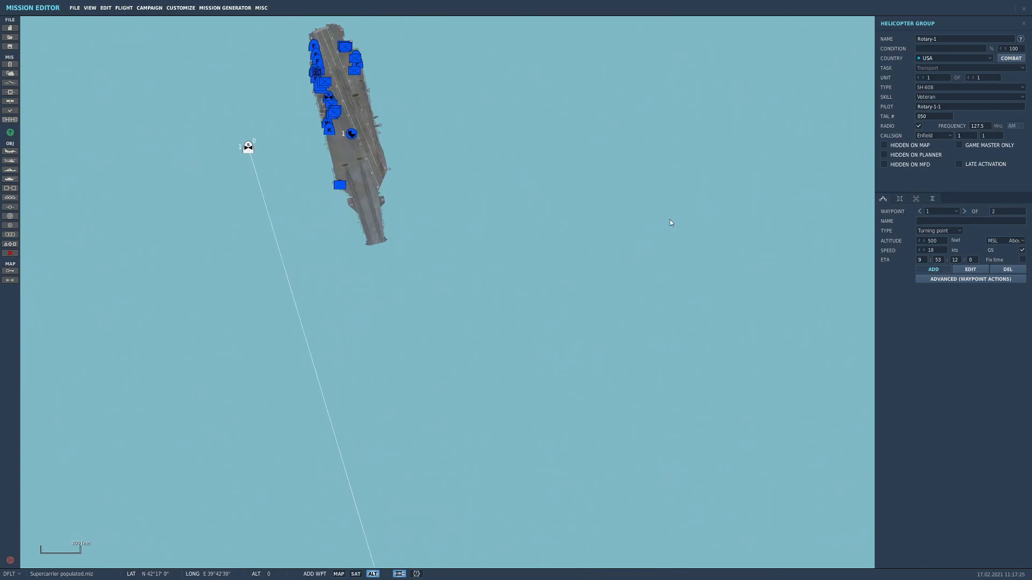
{"action": "left_click", "coordinate": [965, 269]}
{"action": "left_click", "coordinate": [551, 198]}
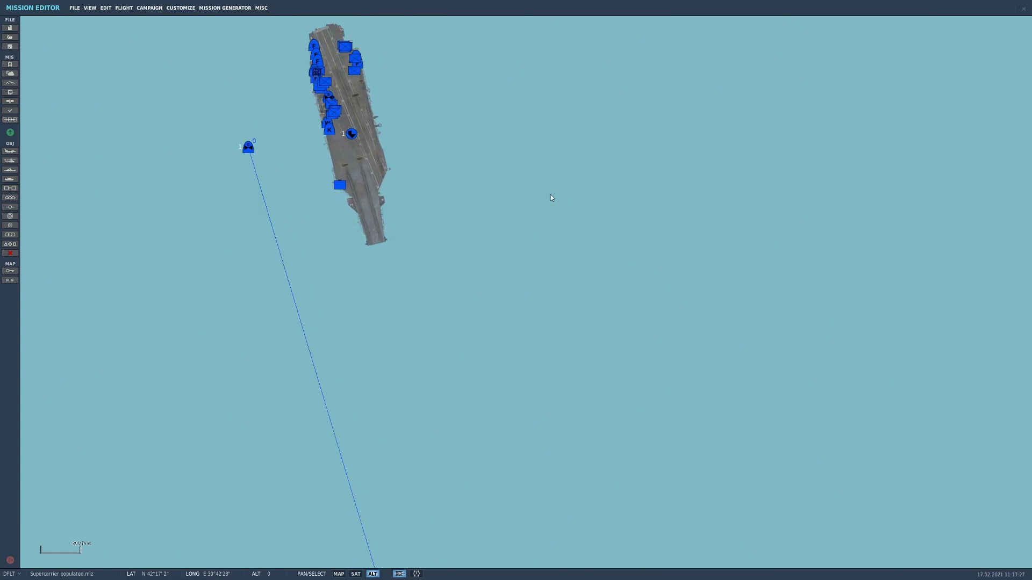
Add a second waypoint for the carrier group Naval-1 in grid EG72, just beside the helicopter's far waypoint
{"action": "left_click", "coordinate": [354, 134]}
{"action": "left_click", "coordinate": [932, 270]}
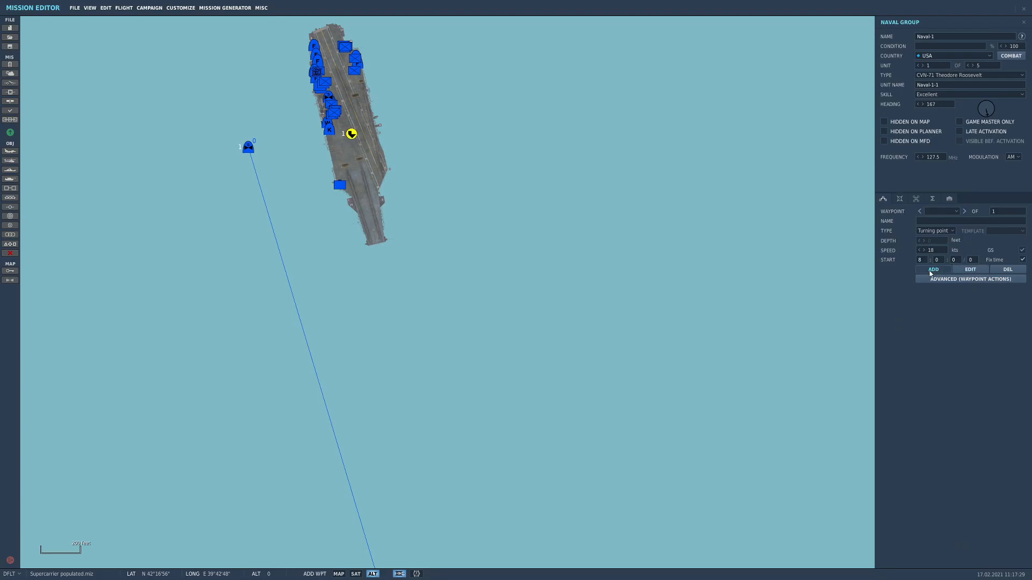
{"action": "right_click_drag", "start_coordinate": [643, 410], "coordinate": [315, 216]}
{"action": "scroll", "coordinate": [315, 219], "scroll_direction": "down", "scroll_amount": 10}
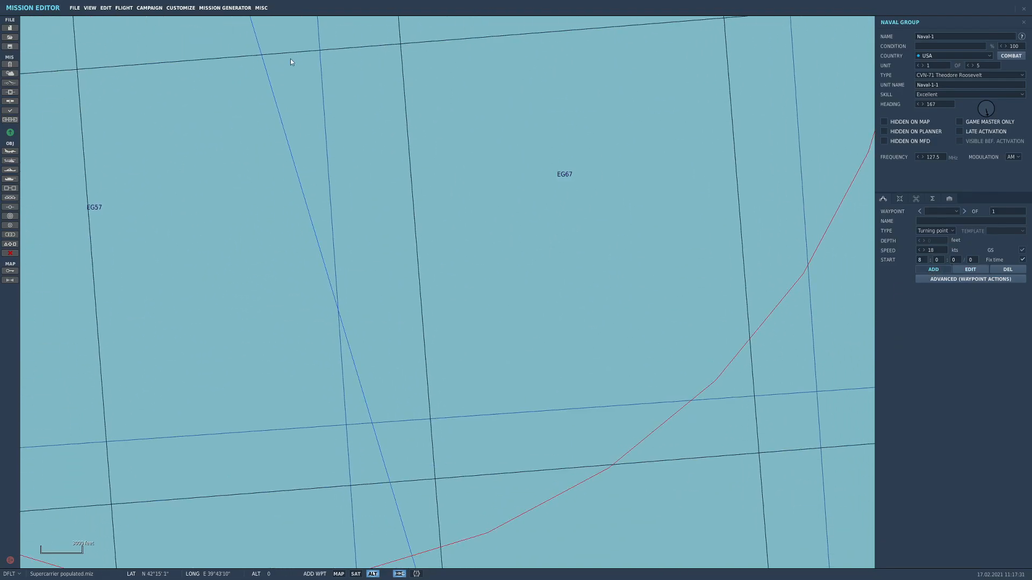
{"action": "scroll", "coordinate": [294, 184], "scroll_direction": "down", "scroll_amount": 4}
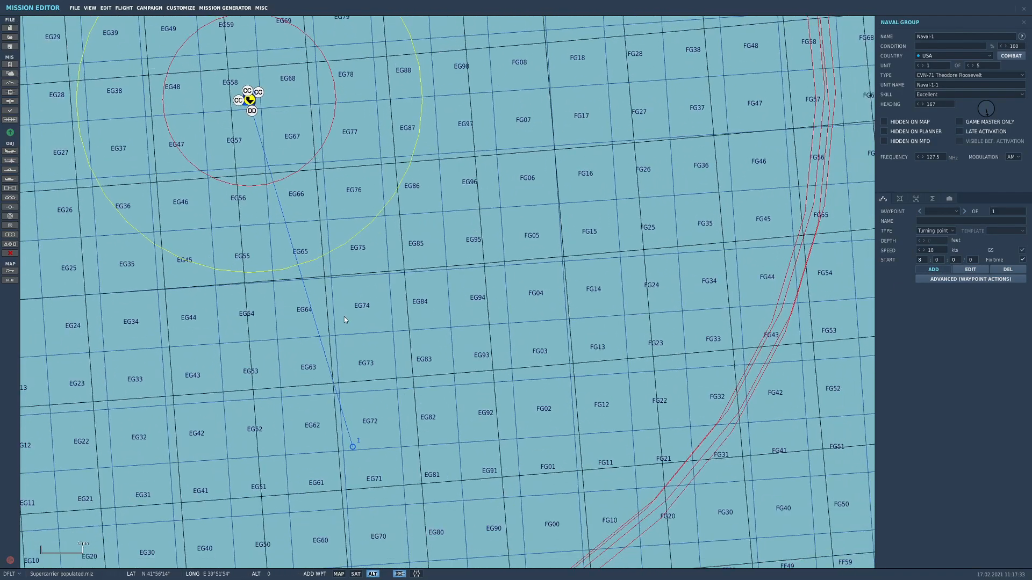
{"action": "scroll", "coordinate": [354, 446], "scroll_direction": "up", "scroll_amount": 10}
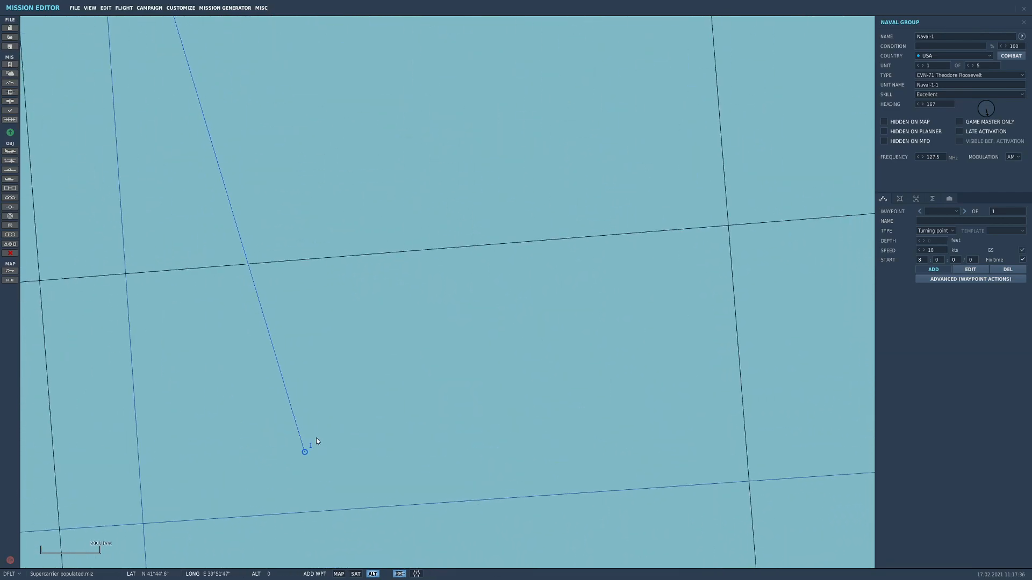
{"action": "scroll", "coordinate": [294, 465], "scroll_direction": "up", "scroll_amount": 4}
{"action": "left_click_drag", "start_coordinate": [297, 471], "coordinate": [356, 456]}
{"action": "left_click", "coordinate": [356, 453]}
{"action": "left_click_drag", "start_coordinate": [356, 453], "coordinate": [298, 471]}
{"action": "scroll", "coordinate": [377, 177], "scroll_direction": "down", "scroll_amount": 8}
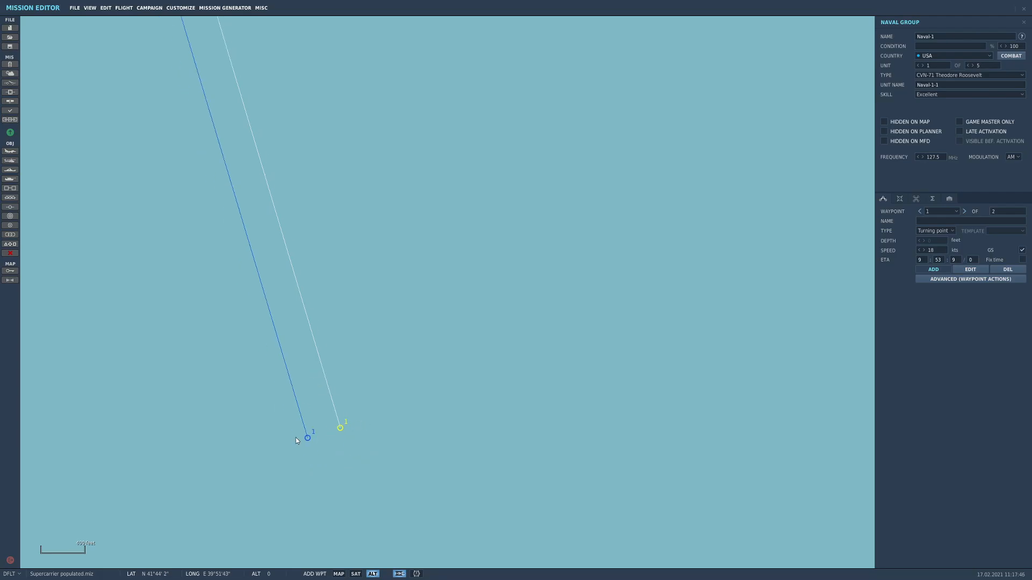
{"action": "scroll", "coordinate": [317, 80], "scroll_direction": "down", "scroll_amount": 2}
{"action": "key", "text": "Escape"}
Move the SH-60B's starting point slightly closer to the carrier's island side to match the spacing of the far waypoints
{"action": "scroll", "coordinate": [411, 263], "scroll_direction": "down", "scroll_amount": 6}
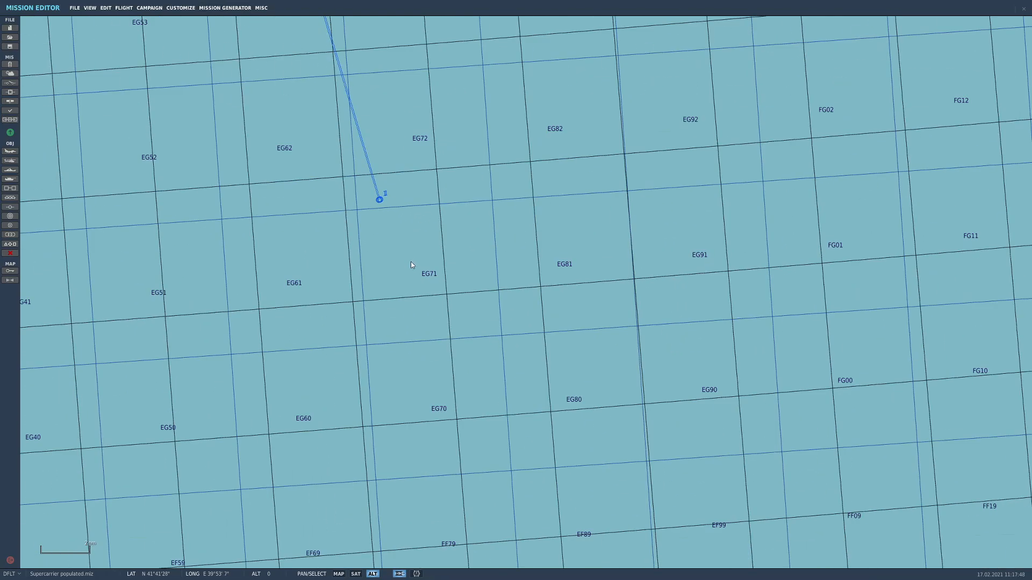
{"action": "left_click_drag", "start_coordinate": [313, 128], "coordinate": [490, 544]}
{"action": "scroll", "coordinate": [491, 394], "scroll_direction": "up", "scroll_amount": 10}
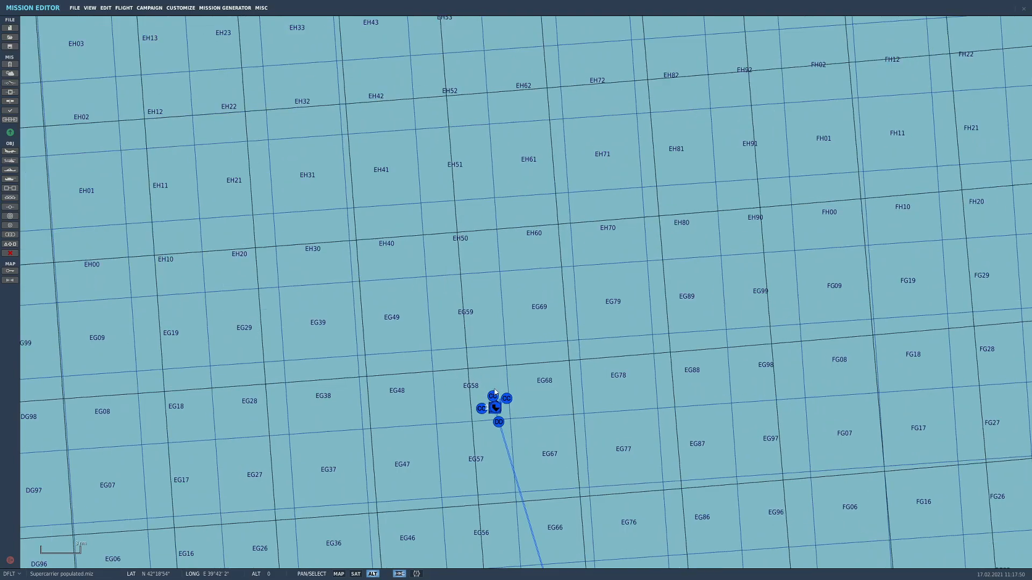
{"action": "scroll", "coordinate": [450, 375], "scroll_direction": "up", "scroll_amount": 12}
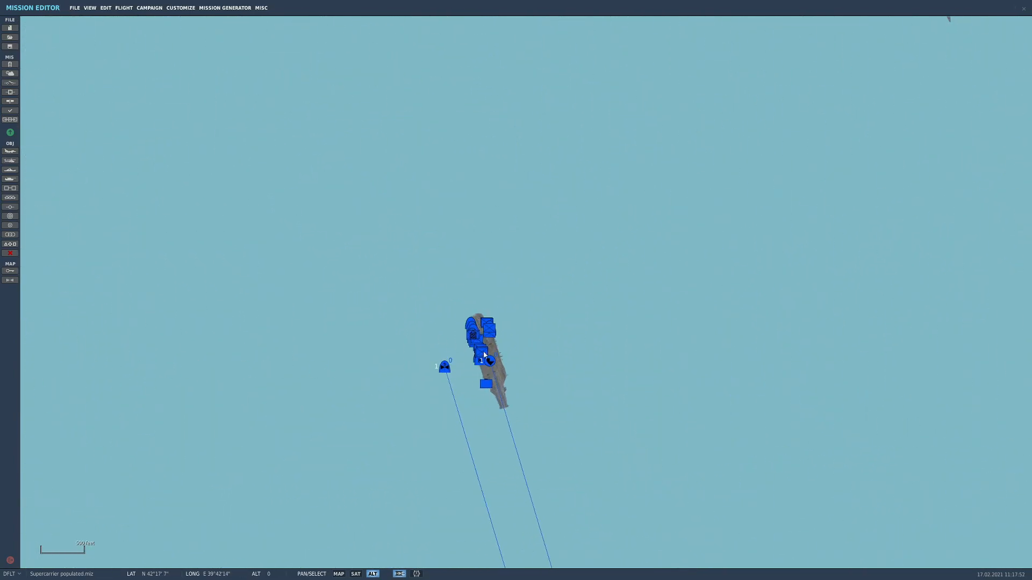
{"action": "left_click_drag", "start_coordinate": [281, 303], "coordinate": [270, 255]}
{"action": "right_click_drag", "start_coordinate": [236, 258], "coordinate": [392, 222]}
{"action": "left_click_drag", "start_coordinate": [239, 258], "coordinate": [274, 251]}
{"action": "right_click_drag", "start_coordinate": [275, 250], "coordinate": [393, 217]}
{"action": "left_click_drag", "start_coordinate": [273, 256], "coordinate": [266, 259]}
{"action": "right_click_drag", "start_coordinate": [266, 259], "coordinate": [394, 223]}
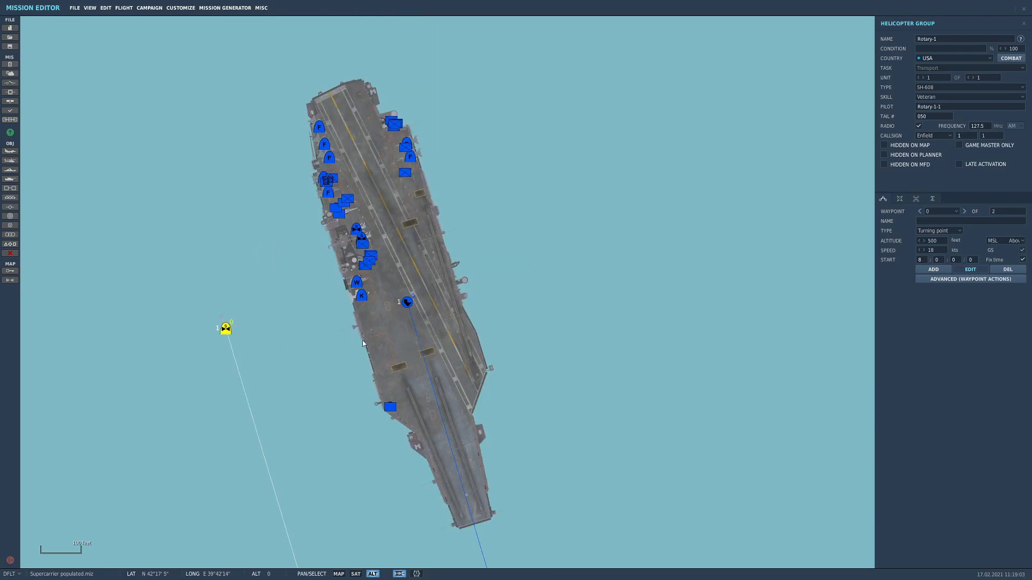
Place a USA airplane group on the carrier's forward deck and set its type to F/A-18C Lot 20
{"action": "scroll", "coordinate": [361, 342], "scroll_direction": "up", "scroll_amount": 1}
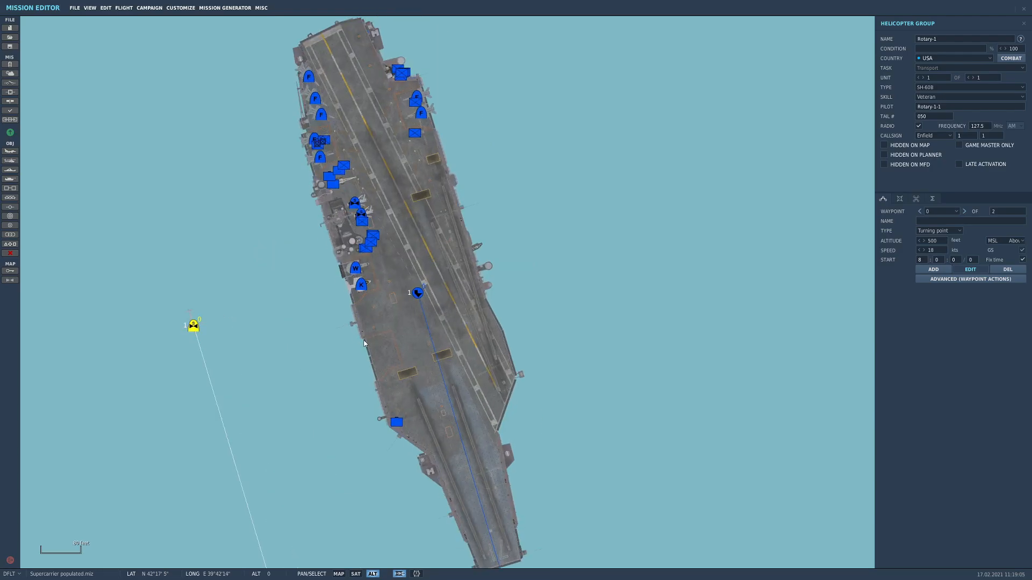
{"action": "left_click_drag", "start_coordinate": [405, 331], "coordinate": [380, 278]}
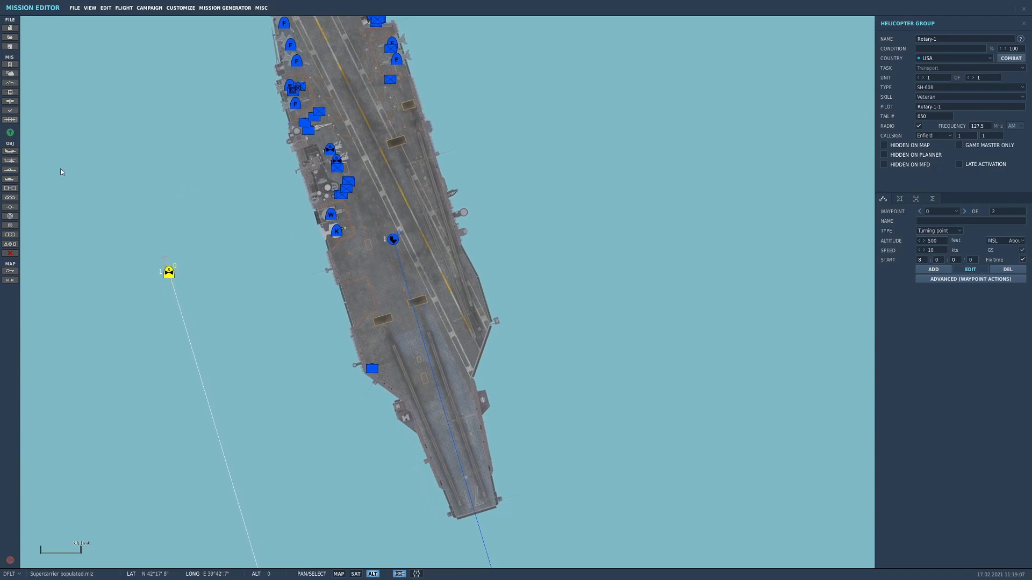
{"action": "left_click", "coordinate": [10, 152]}
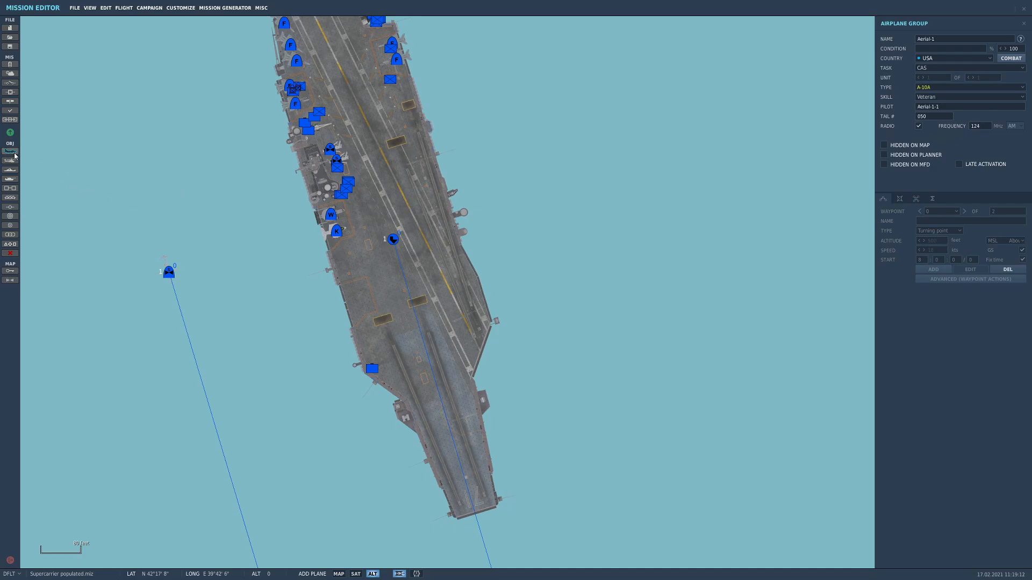
{"action": "left_click", "coordinate": [369, 287]}
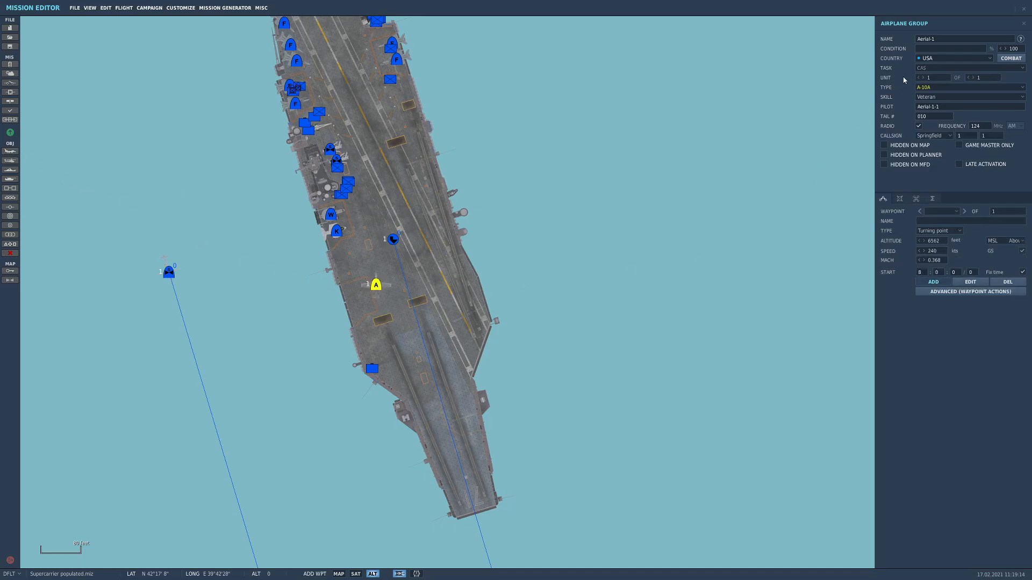
{"action": "left_click", "coordinate": [929, 87]}
{"action": "scroll", "coordinate": [948, 120], "scroll_direction": "down", "scroll_amount": 5}
{"action": "scroll", "coordinate": [948, 132], "scroll_direction": "down", "scroll_amount": 6}
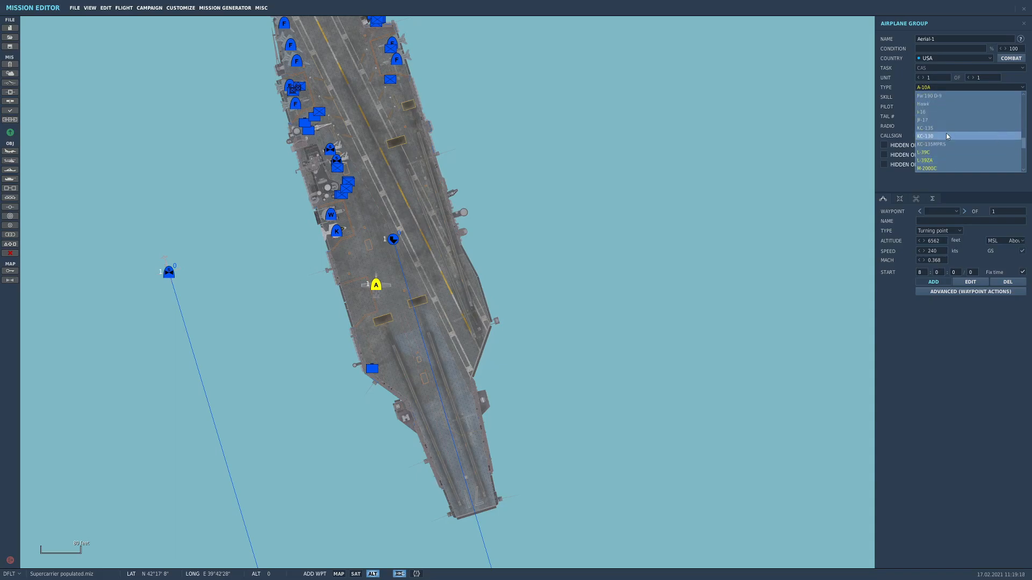
{"action": "scroll", "coordinate": [946, 124], "scroll_direction": "up", "scroll_amount": 1}
{"action": "left_click", "coordinate": [949, 116]}
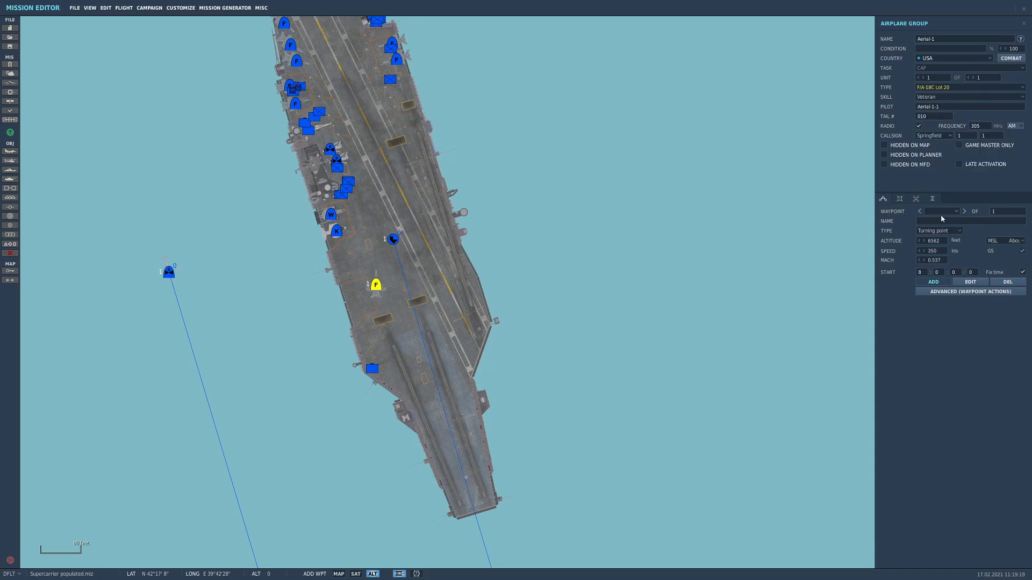
Set the F/A-18C's starting waypoint type to Takeoff from runway
{"action": "left_click", "coordinate": [932, 97]}
{"action": "left_click", "coordinate": [913, 115]}
{"action": "left_click", "coordinate": [938, 232]}
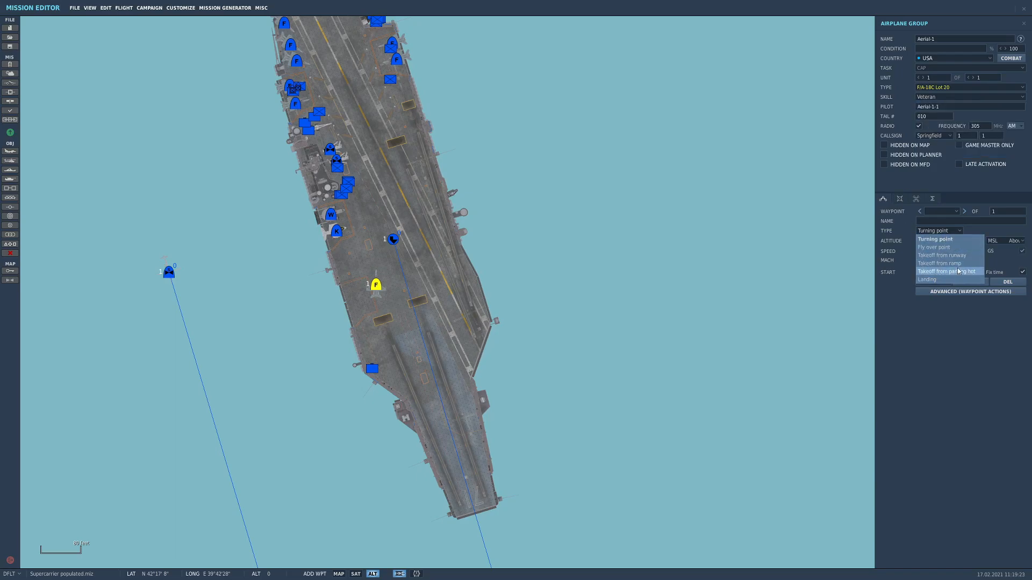
{"action": "left_click", "coordinate": [952, 256]}
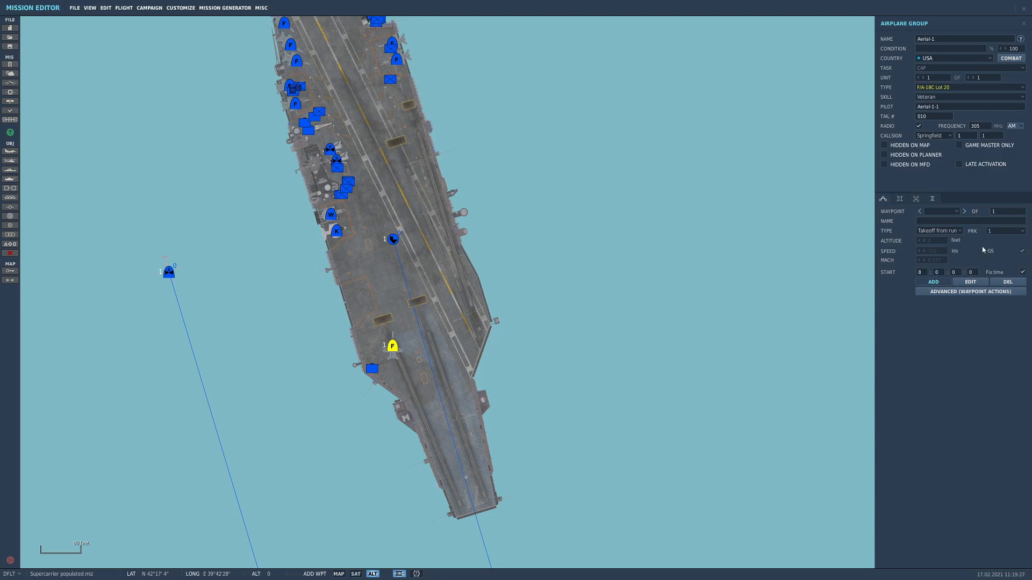
Try launch positions 1 and 2 at the bow catapults for the F/A-18C
{"action": "left_click", "coordinate": [1005, 231]}
{"action": "left_click", "coordinate": [980, 248]}
{"action": "left_click", "coordinate": [1000, 234]}
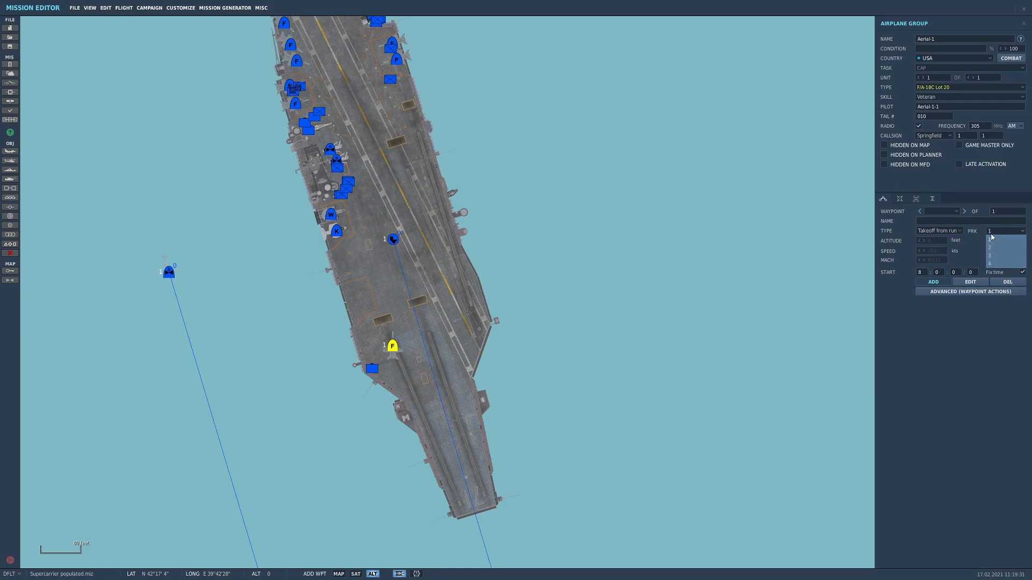
{"action": "left_click", "coordinate": [993, 238]}
{"action": "left_click", "coordinate": [1010, 233]}
{"action": "left_click", "coordinate": [989, 247]}
{"action": "right_click_drag", "start_coordinate": [438, 340], "coordinate": [433, 431]}
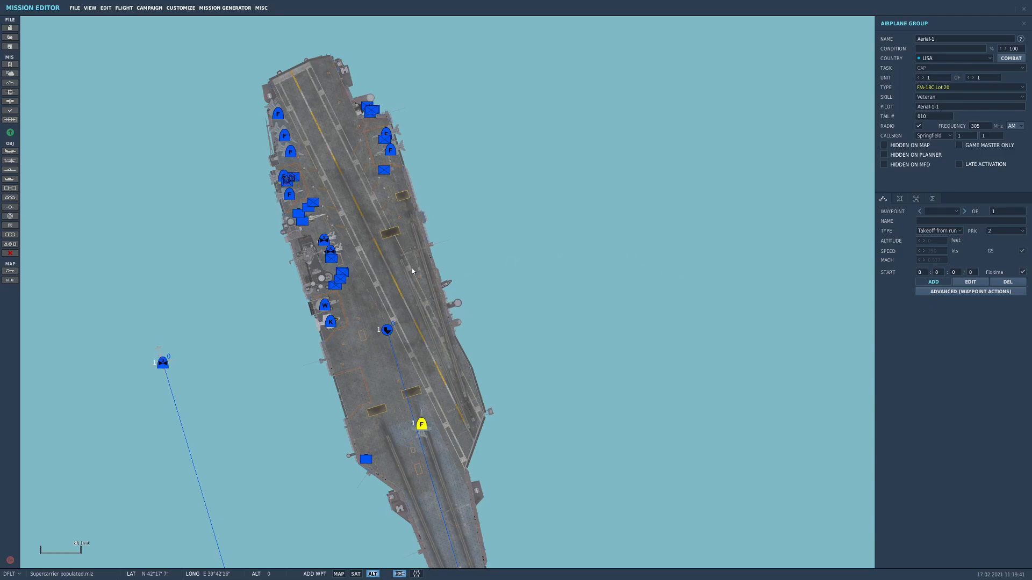
Try launch position 3 for the F/A-18C and set it to position 4 at the waist catapults
{"action": "left_click", "coordinate": [1017, 233]}
{"action": "left_click", "coordinate": [1001, 256]}
{"action": "left_click", "coordinate": [1003, 234]}
{"action": "left_click", "coordinate": [1001, 265]}
Increase the F/A-18C group to two units and assign the second aircraft launch position 3
{"action": "left_click", "coordinate": [973, 78]}
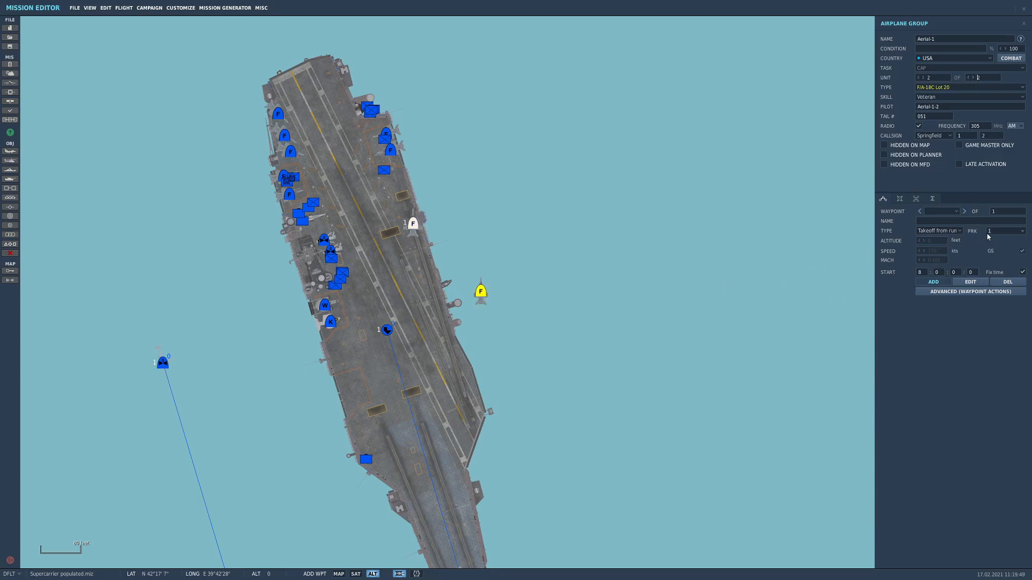
{"action": "left_click", "coordinate": [1005, 231]}
{"action": "left_click", "coordinate": [1001, 256]}
{"action": "right_click_drag", "start_coordinate": [435, 331], "coordinate": [426, 300]}
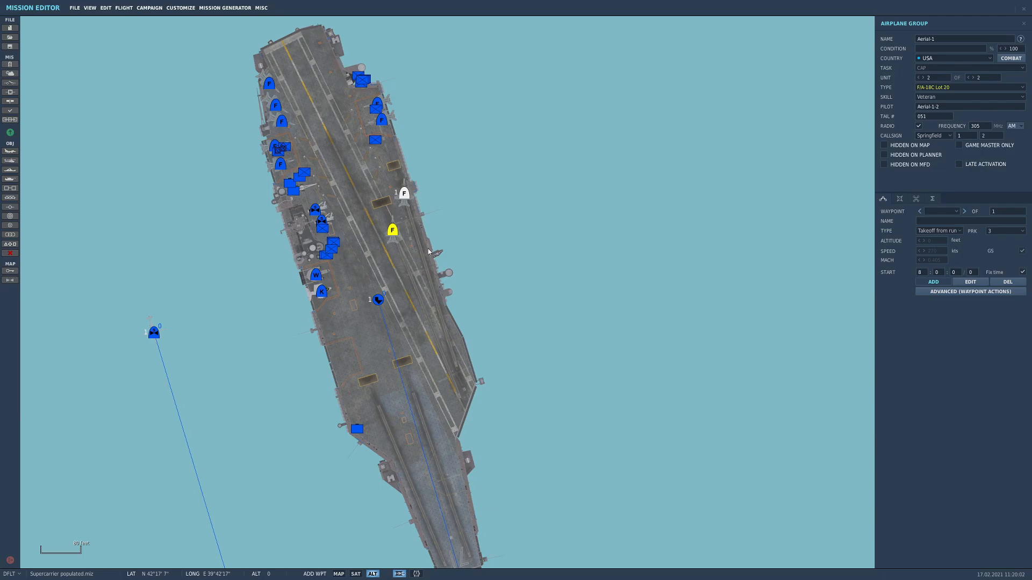
Place another USA airplane group near the bow catapults and set its type to F-14A-135-GR
{"action": "right_click_drag", "start_coordinate": [433, 409], "coordinate": [382, 300]}
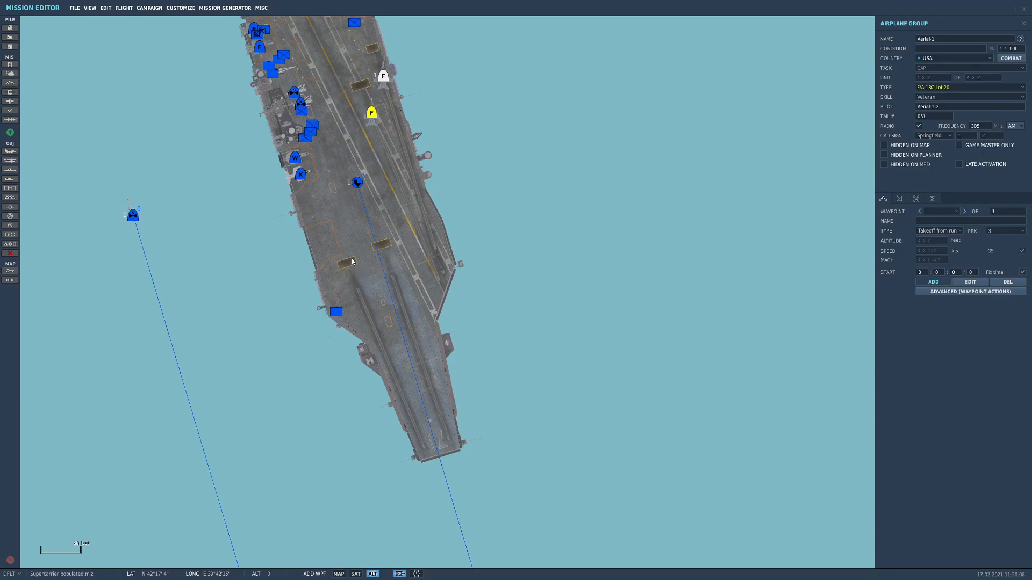
{"action": "left_click", "coordinate": [9, 152]}
{"action": "left_click", "coordinate": [358, 289]}
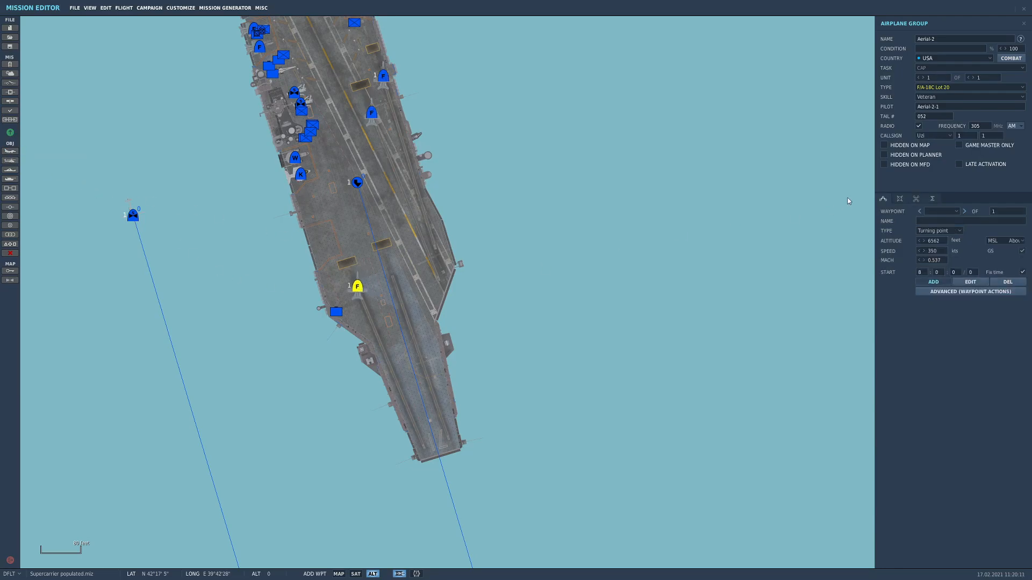
{"action": "left_click", "coordinate": [947, 89]}
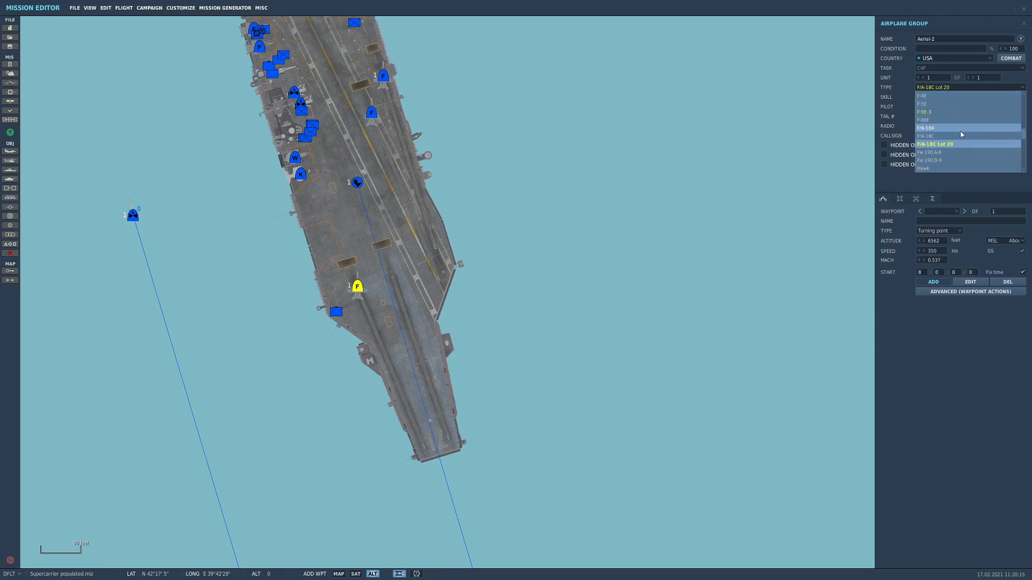
{"action": "scroll", "coordinate": [945, 131], "scroll_direction": "up", "scroll_amount": 3}
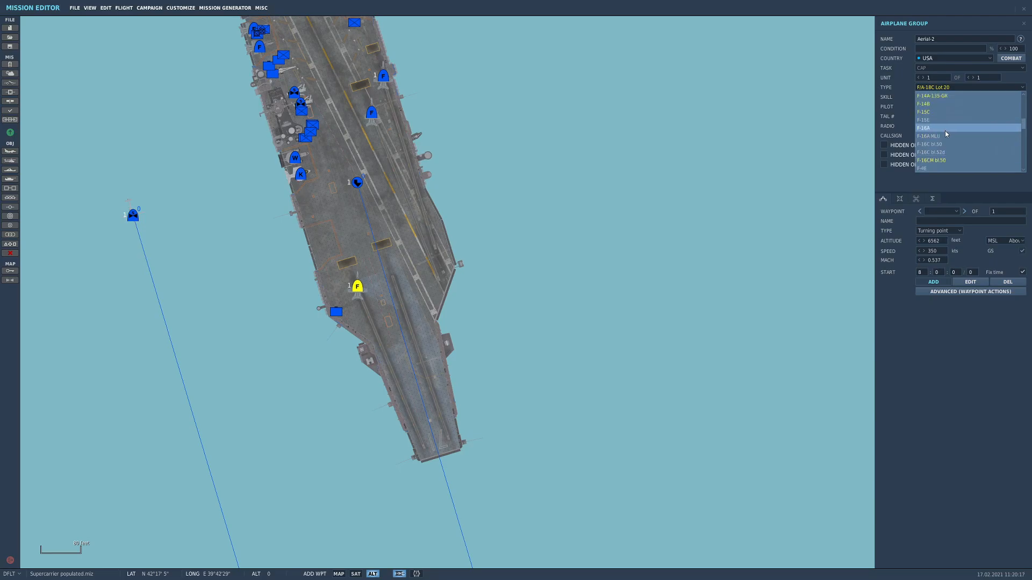
{"action": "left_click", "coordinate": [944, 96]}
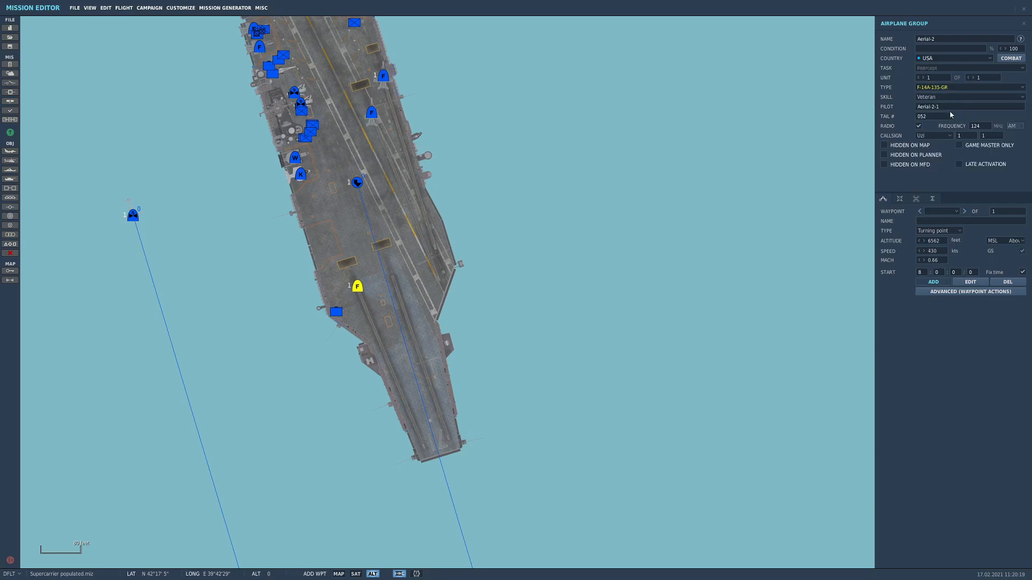
Set the F-14A group to Takeoff from runway and add a second unit on launch position 2
{"action": "left_click", "coordinate": [955, 231]}
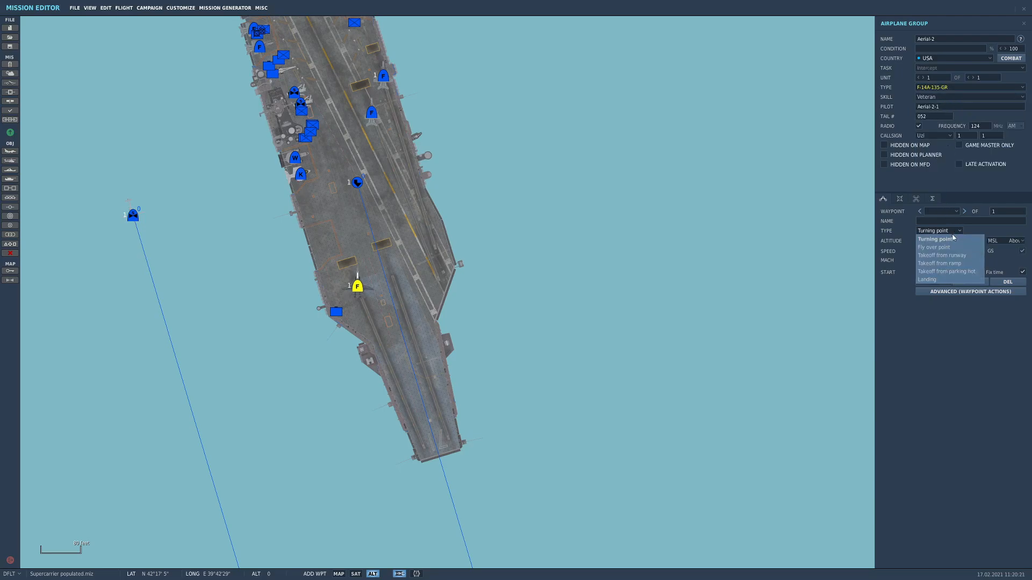
{"action": "left_click", "coordinate": [947, 259]}
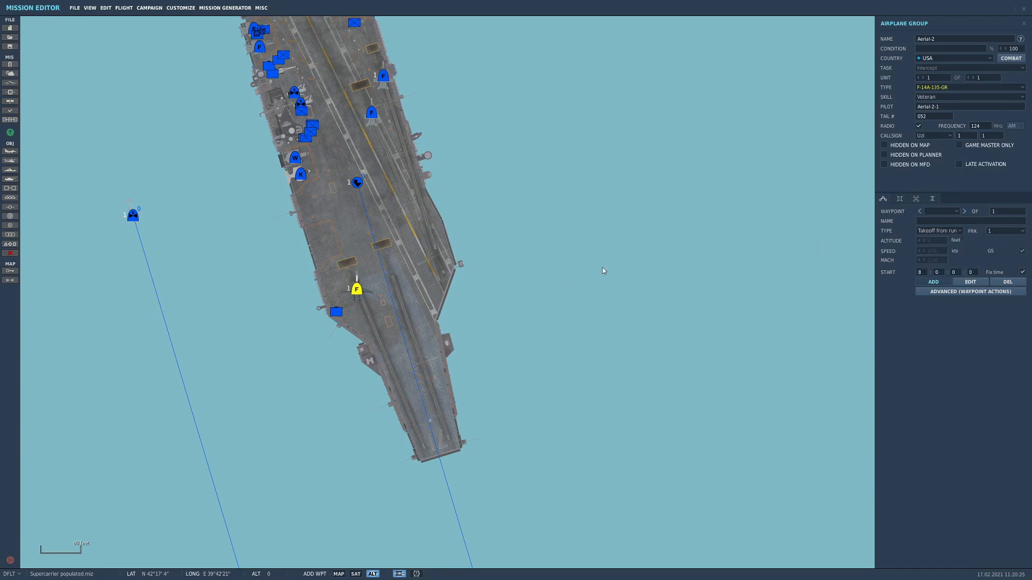
{"action": "left_click", "coordinate": [973, 78]}
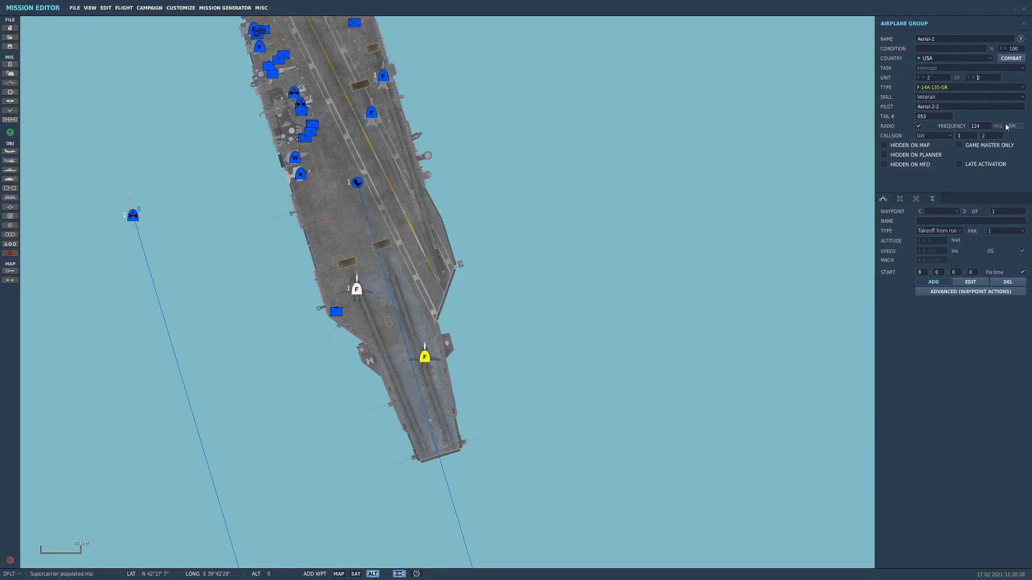
{"action": "left_click", "coordinate": [997, 233]}
{"action": "left_click", "coordinate": [990, 244]}
Examine the two F-14As on the bow catapults and the deck area around and ahead of them
{"action": "scroll", "coordinate": [422, 348], "scroll_direction": "up", "scroll_amount": 2}
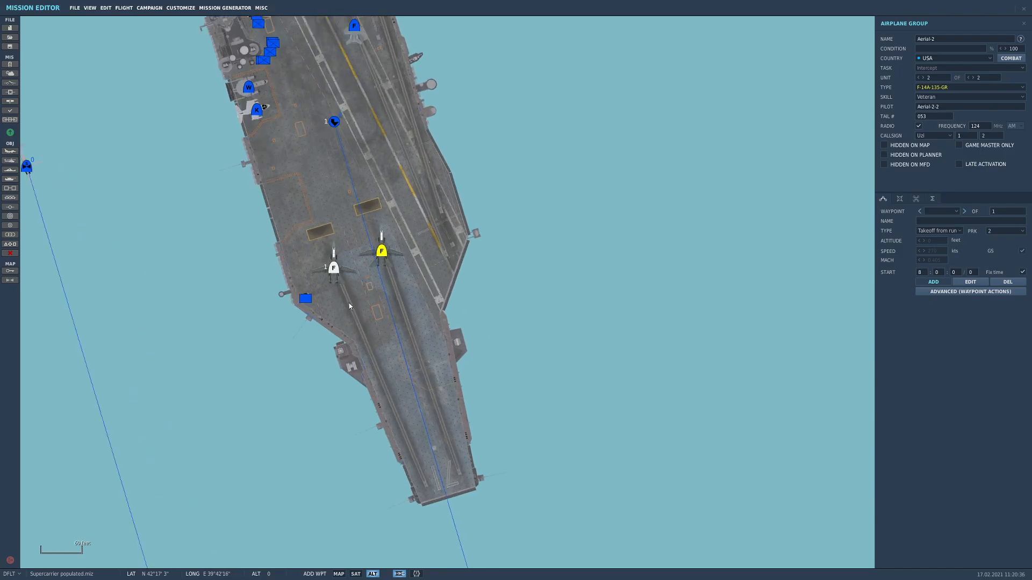
{"action": "right_click_drag", "start_coordinate": [349, 303], "coordinate": [360, 351]}
{"action": "scroll", "coordinate": [361, 327], "scroll_direction": "up", "scroll_amount": 3}
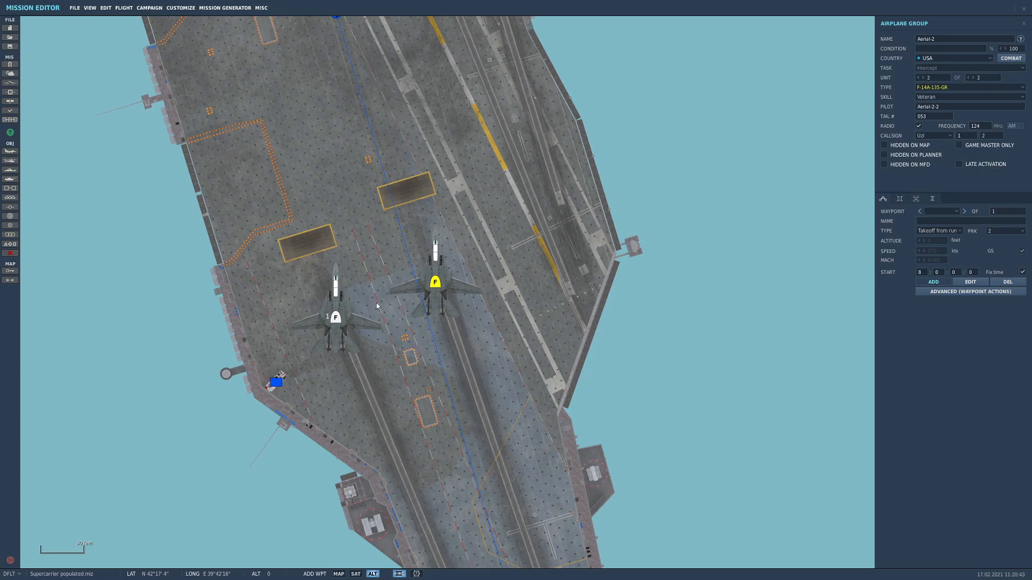
{"action": "right_click_drag", "start_coordinate": [413, 376], "coordinate": [341, 283]}
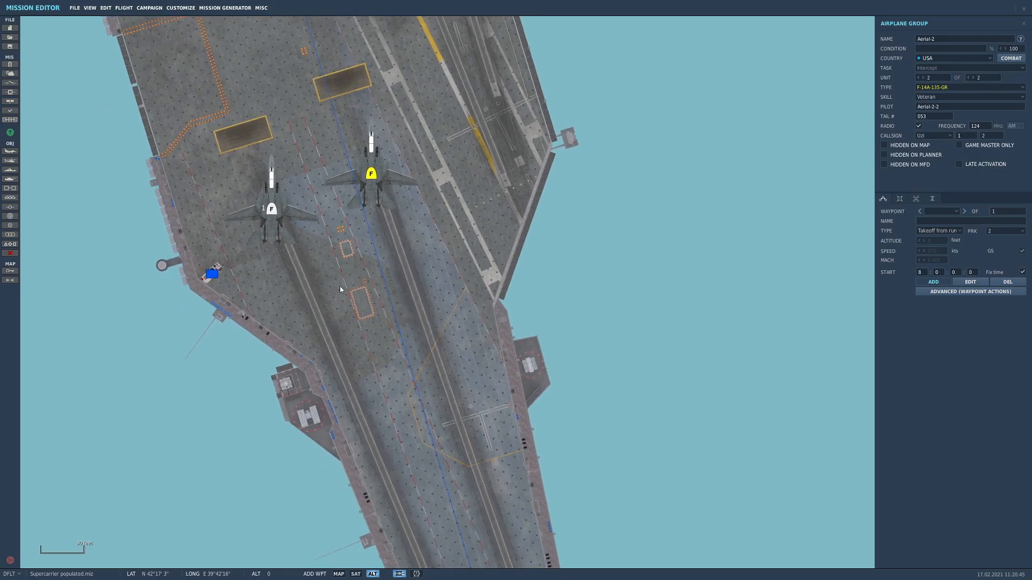
{"action": "scroll", "coordinate": [340, 283], "scroll_direction": "down", "scroll_amount": 1}
{"action": "right_click_drag", "start_coordinate": [408, 314], "coordinate": [308, 139]}
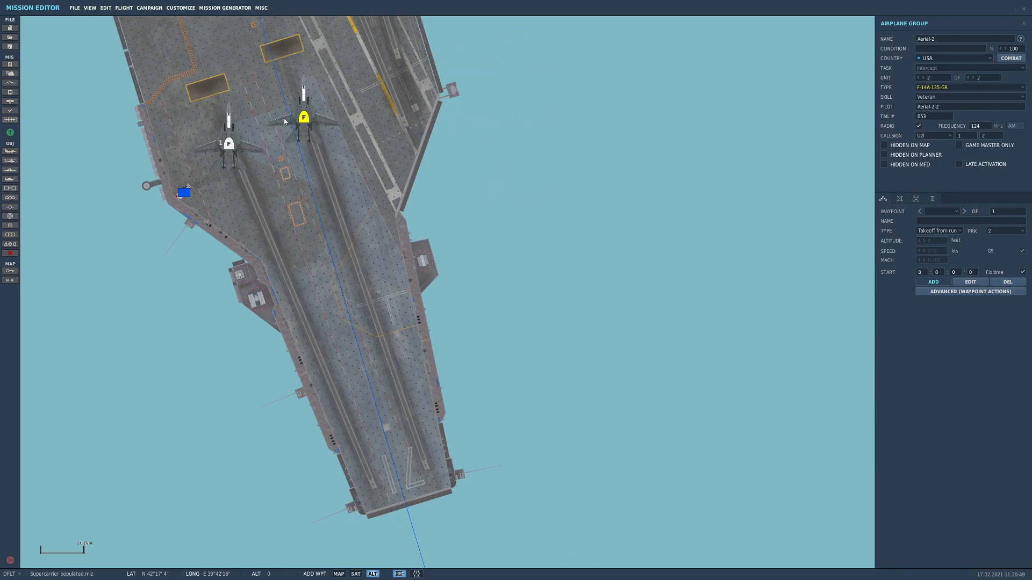
{"action": "right_click_drag", "start_coordinate": [265, 149], "coordinate": [318, 233]}
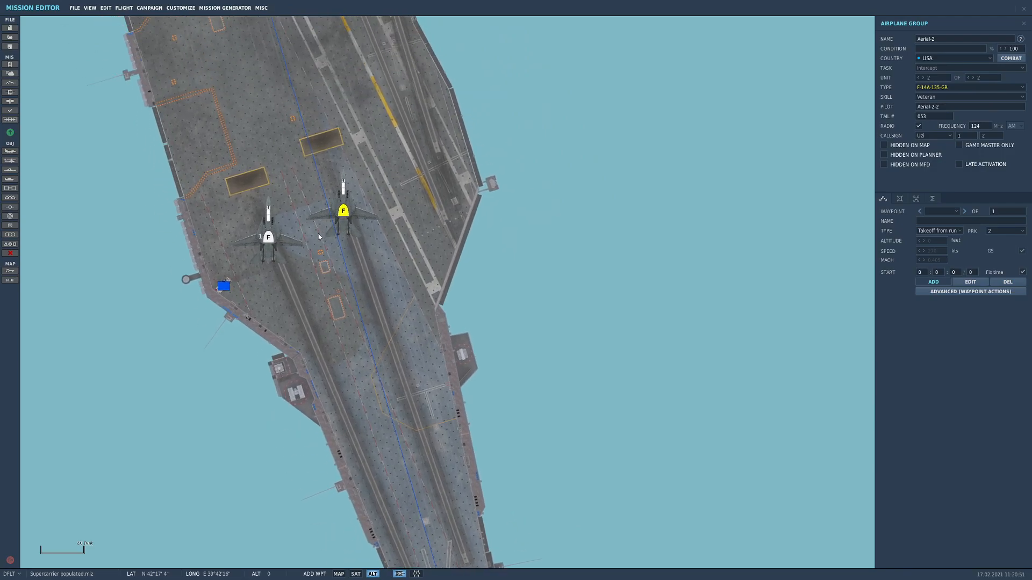
{"action": "scroll", "coordinate": [319, 247], "scroll_direction": "down", "scroll_amount": 1}
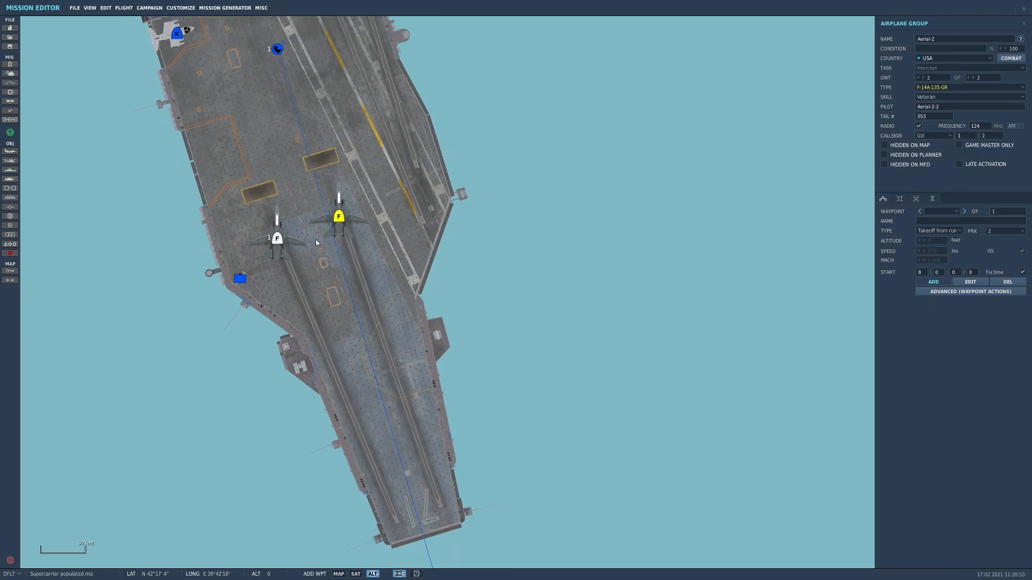
{"action": "right_click_drag", "start_coordinate": [271, 245], "coordinate": [289, 284]}
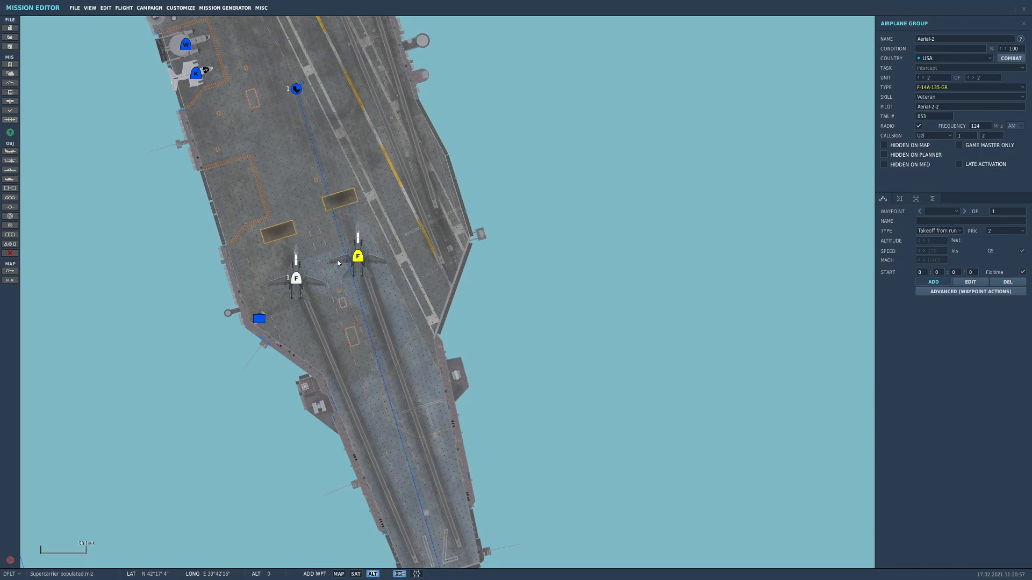
Place a new airplane group on the starboard side of the carrier deck, between the island and the bow catapults
{"action": "right_click_drag", "start_coordinate": [349, 319], "coordinate": [360, 436]}
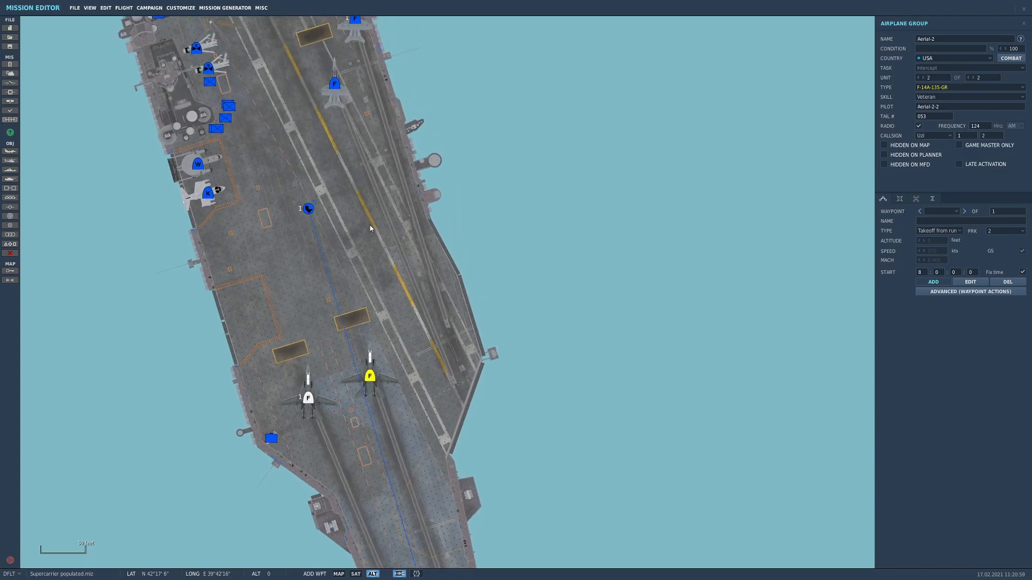
{"action": "right_click_drag", "start_coordinate": [370, 225], "coordinate": [338, 337]}
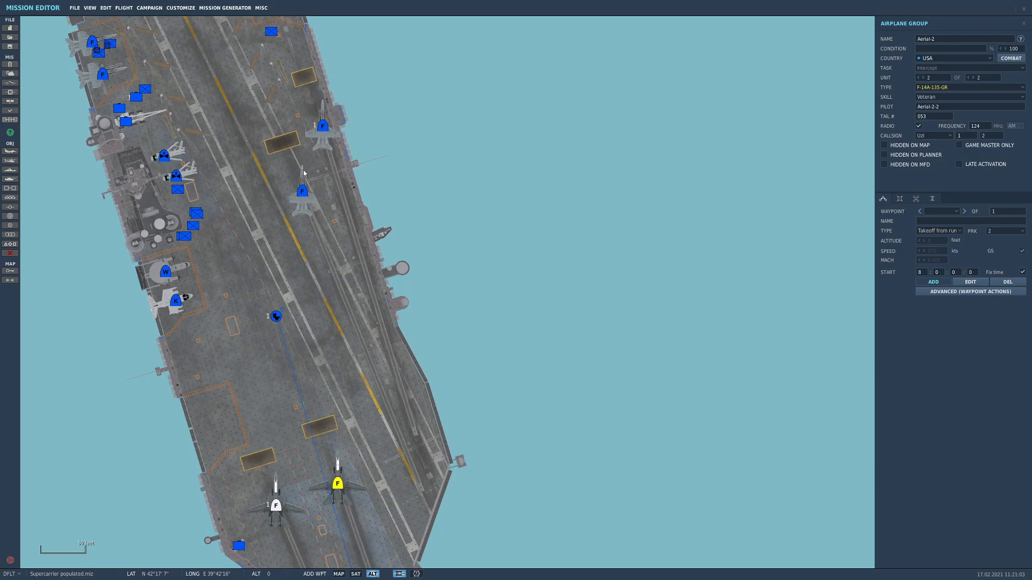
{"action": "right_click_drag", "start_coordinate": [278, 536], "coordinate": [281, 343]}
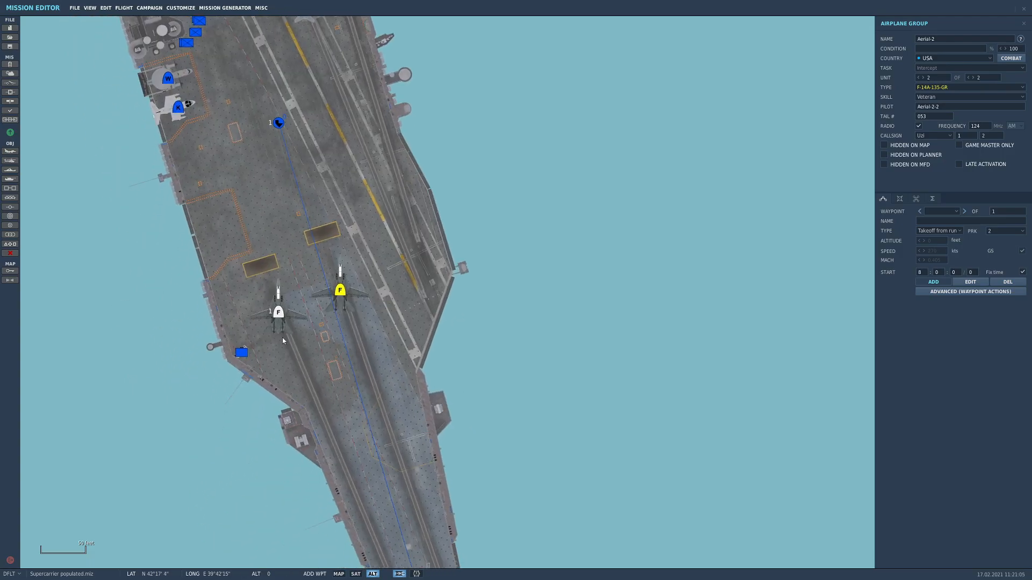
{"action": "scroll", "coordinate": [330, 338], "scroll_direction": "down", "scroll_amount": 1}
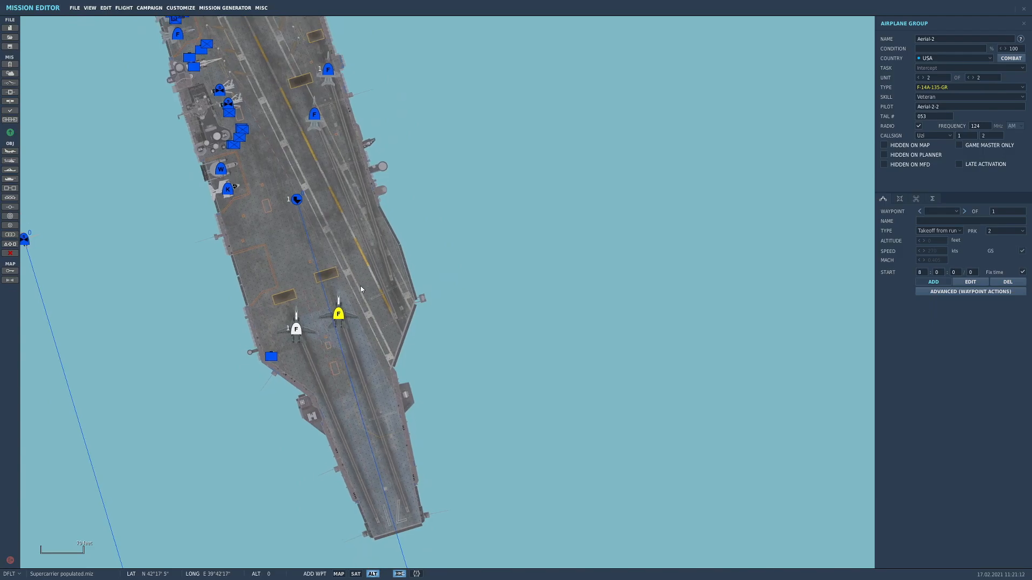
{"action": "scroll", "coordinate": [324, 319], "scroll_direction": "up", "scroll_amount": 1}
{"action": "left_click", "coordinate": [11, 151]}
{"action": "left_click", "coordinate": [251, 238]}
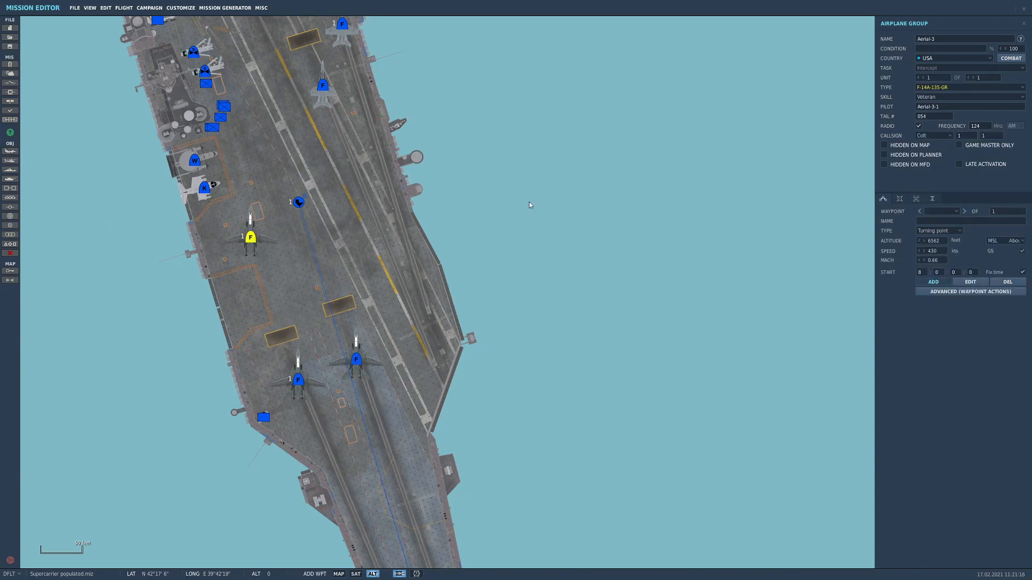
Change the new group's aircraft type to F/A-18C Lot 20
{"action": "left_click", "coordinate": [947, 97]}
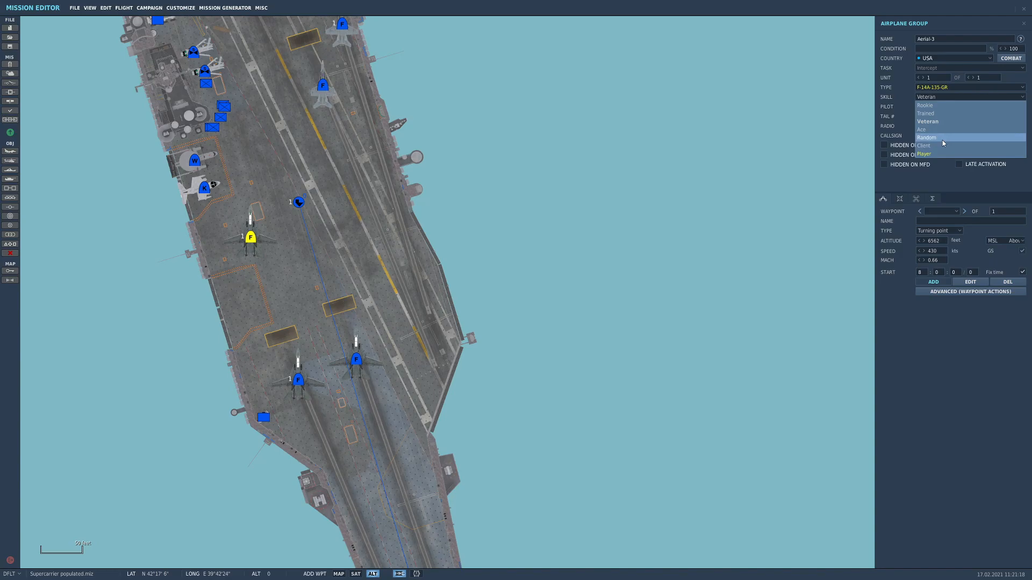
{"action": "left_click", "coordinate": [938, 154]}
{"action": "left_click", "coordinate": [941, 88]}
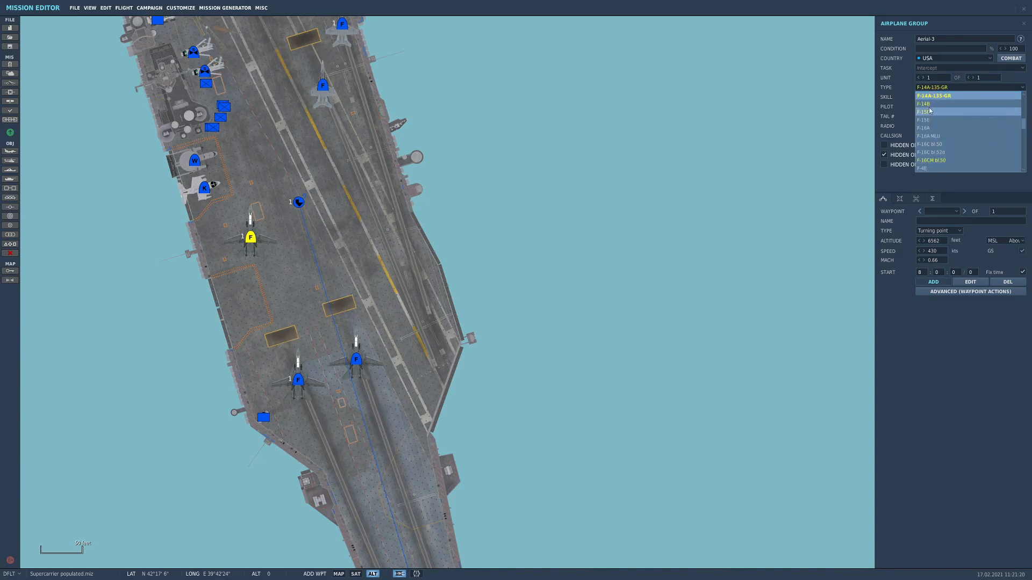
{"action": "left_click", "coordinate": [935, 89]}
{"action": "left_click", "coordinate": [966, 91]}
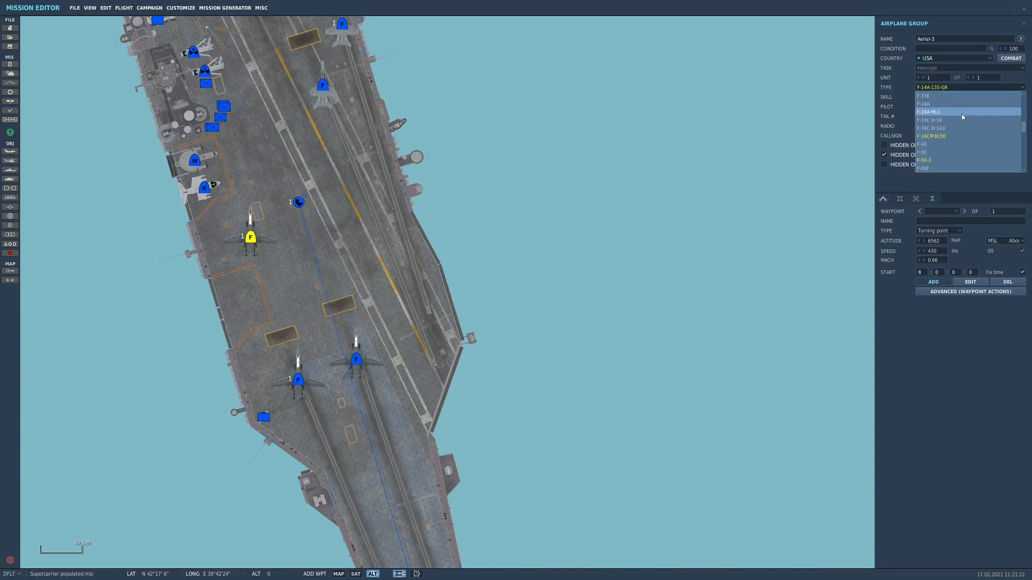
{"action": "left_click", "coordinate": [960, 119]}
Set the new F/A-18C's skill to Player and its waypoint type to Takeoff from ramp
{"action": "left_click", "coordinate": [944, 98]}
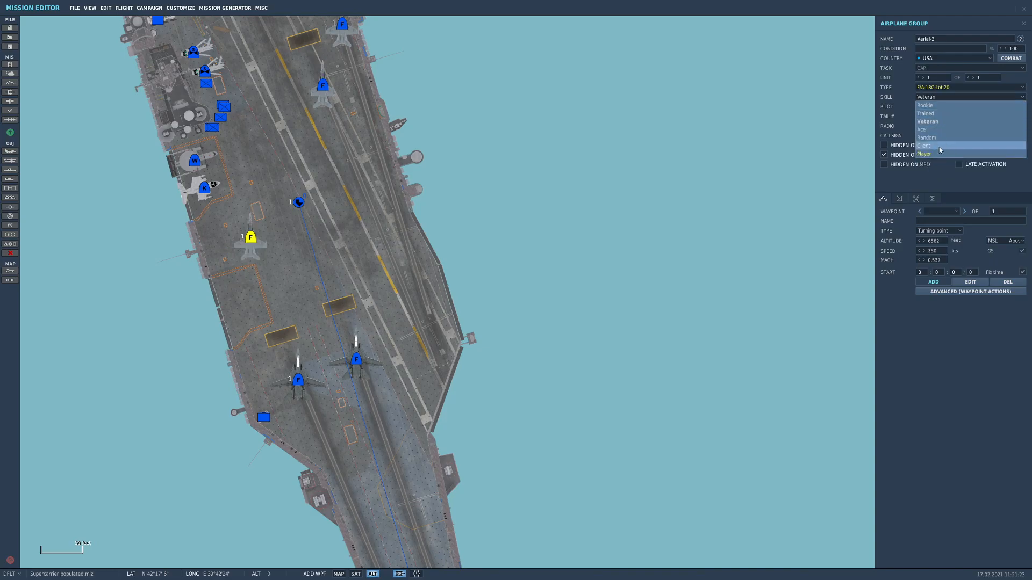
{"action": "left_click", "coordinate": [899, 111]}
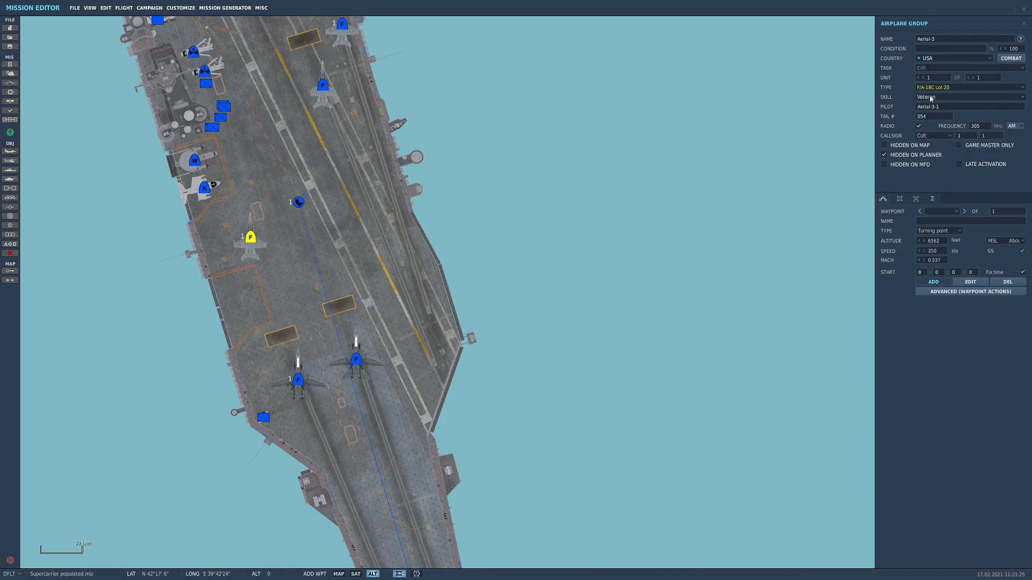
{"action": "left_click", "coordinate": [930, 98]}
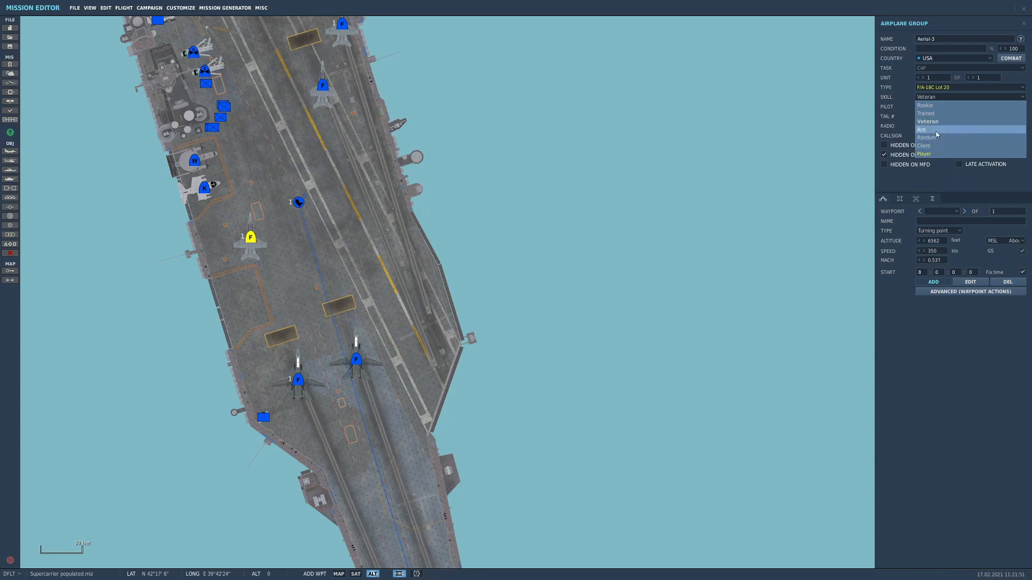
{"action": "left_click", "coordinate": [934, 154]}
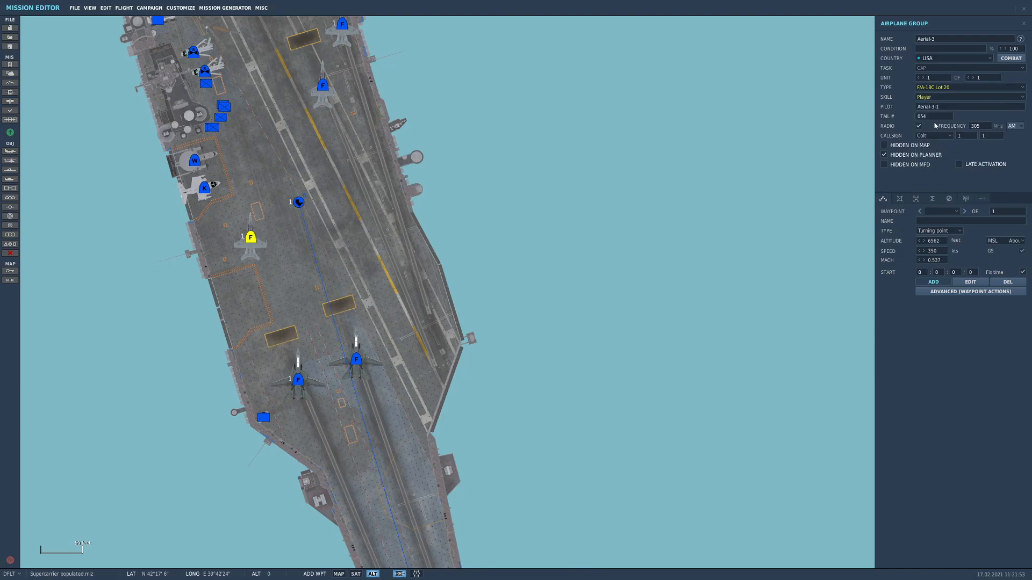
{"action": "left_click", "coordinate": [939, 97]}
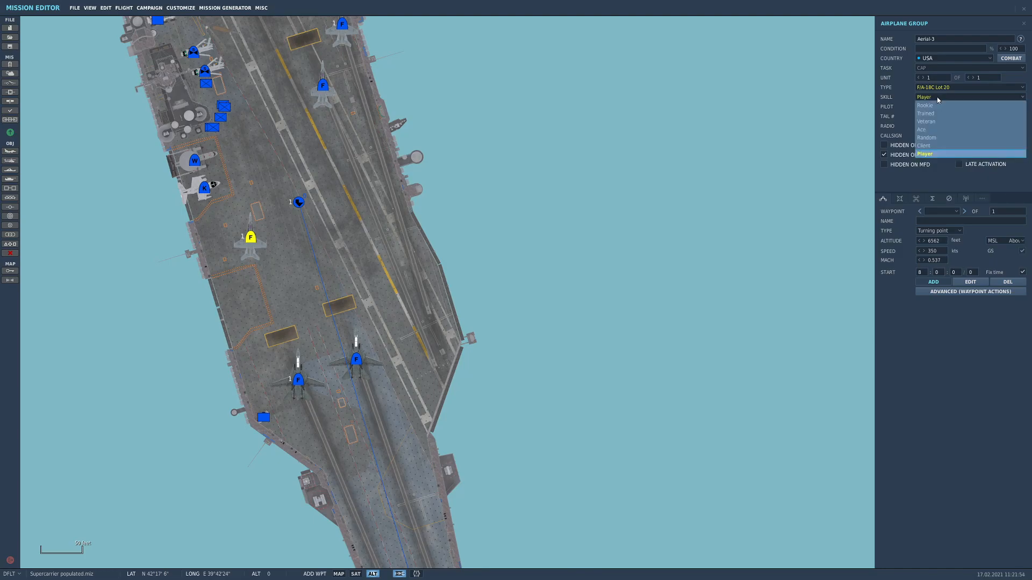
{"action": "left_click", "coordinate": [926, 154]}
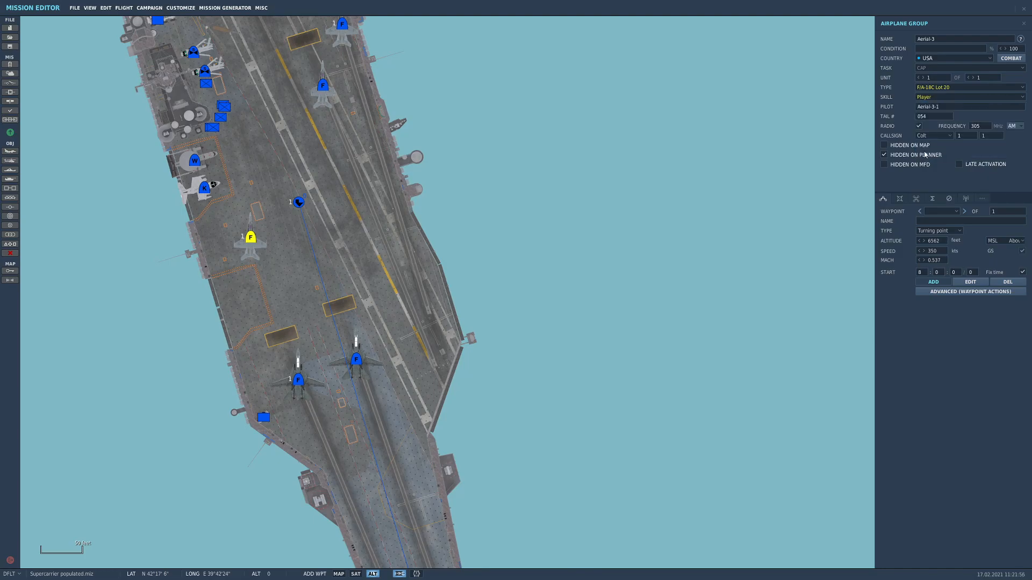
{"action": "left_click", "coordinate": [944, 97]}
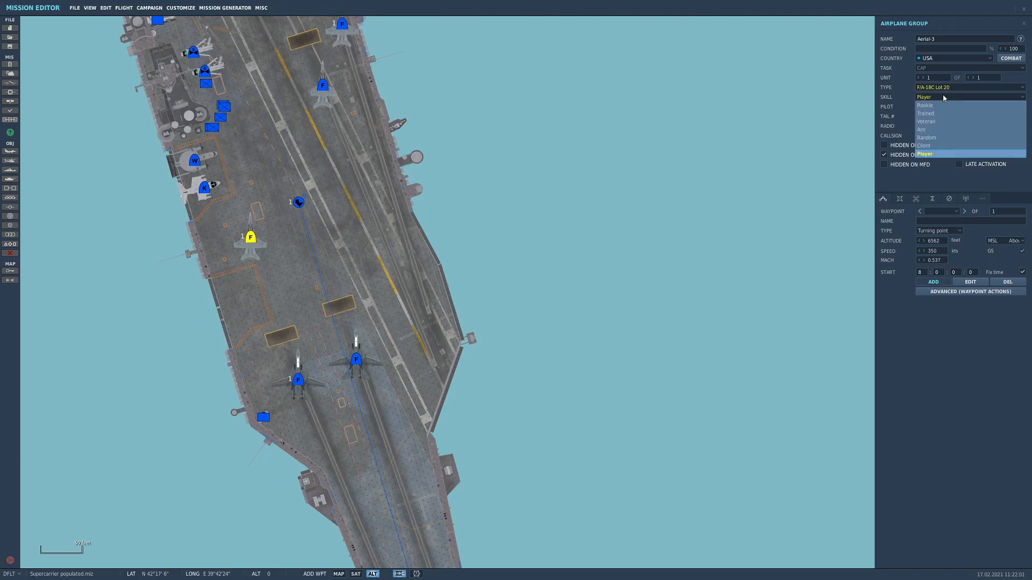
{"action": "left_click", "coordinate": [946, 154]}
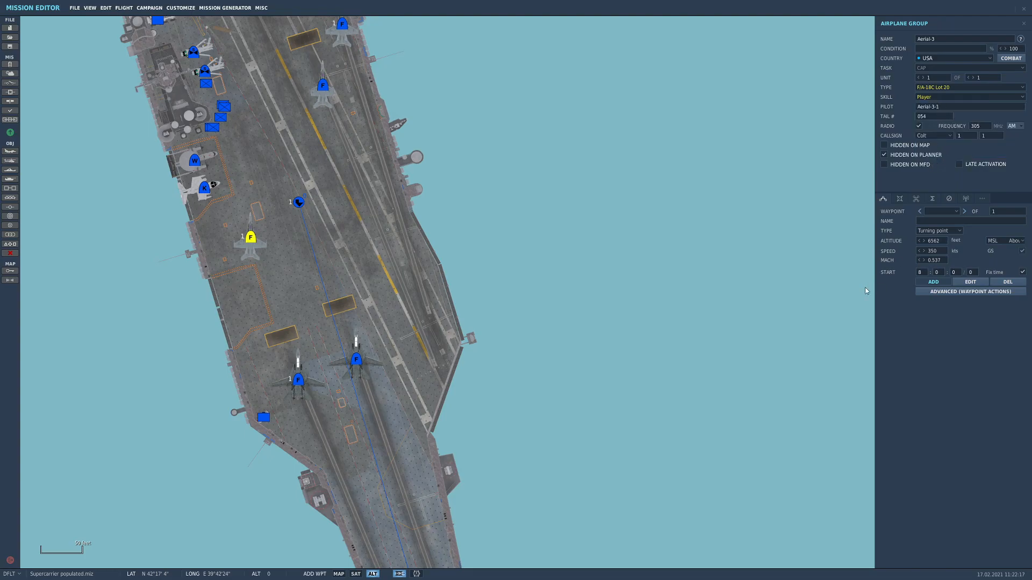
{"action": "left_click", "coordinate": [954, 232]}
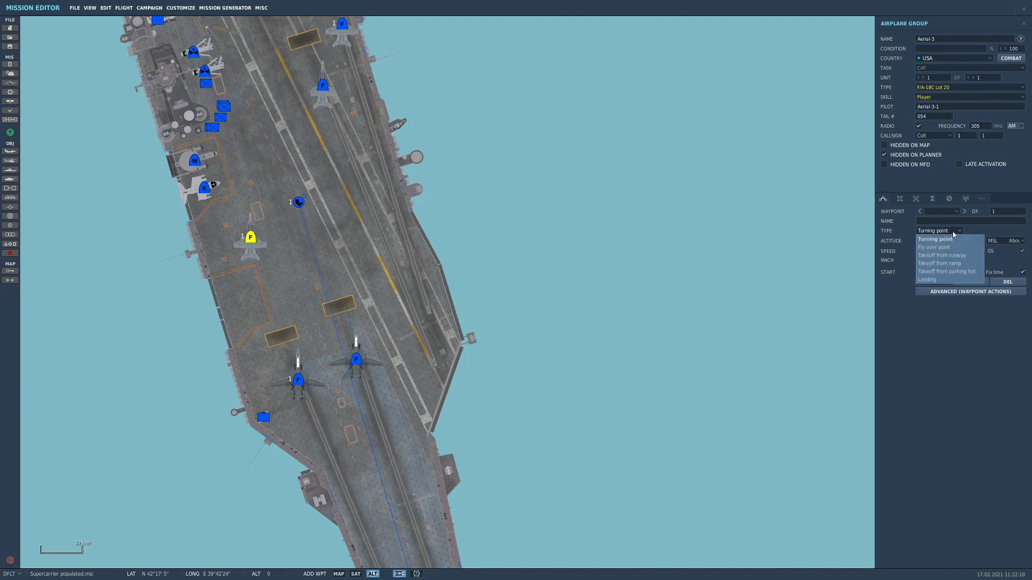
{"action": "left_click", "coordinate": [955, 264]}
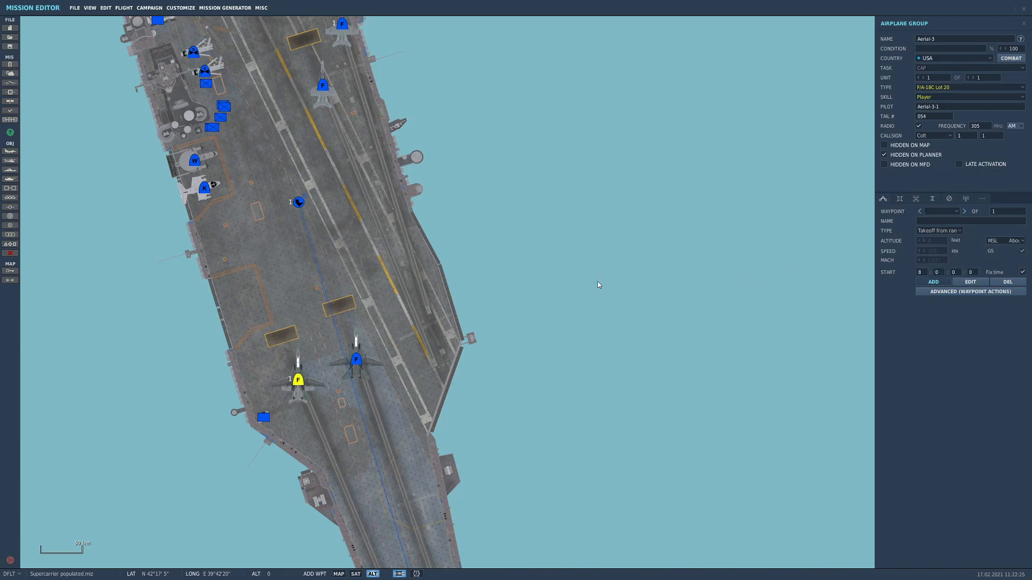
Examine the player F/A-18C's map position, the free deck space around it, and the layout of the whole carrier
{"action": "scroll", "coordinate": [304, 385], "scroll_direction": "up", "scroll_amount": 2}
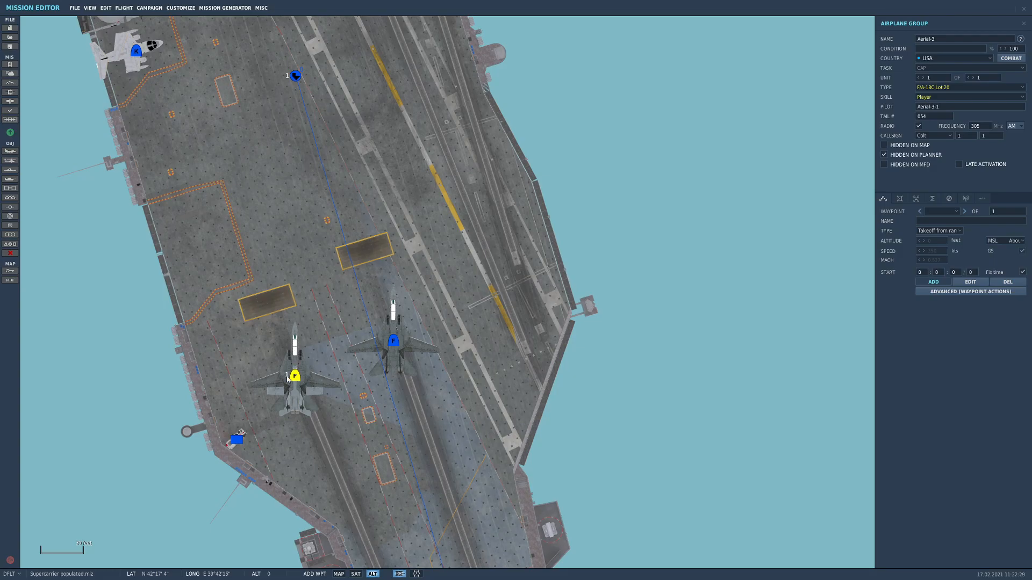
{"action": "right_click_drag", "start_coordinate": [270, 245], "coordinate": [269, 351]}
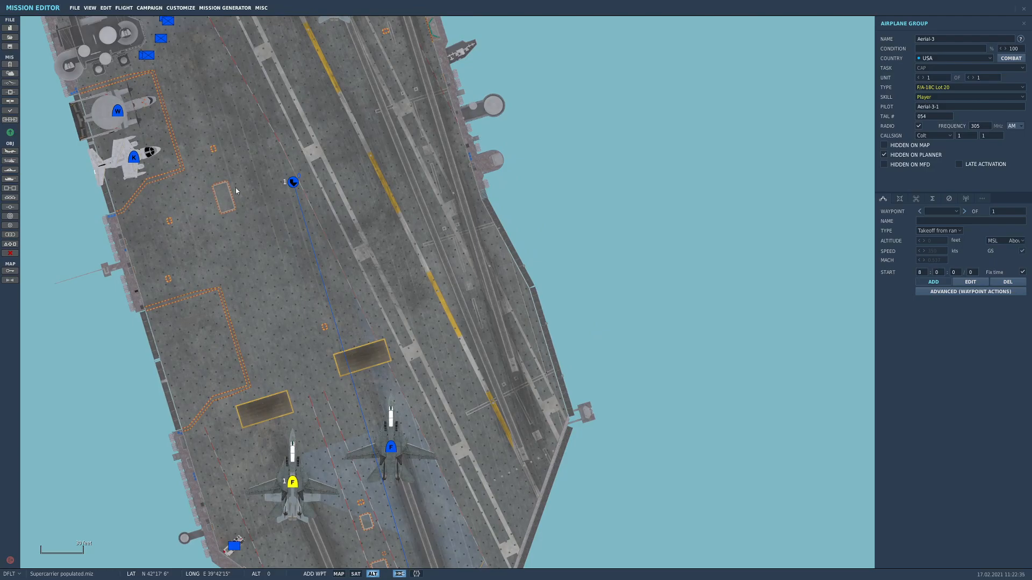
{"action": "right_click_drag", "start_coordinate": [234, 199], "coordinate": [247, 227]}
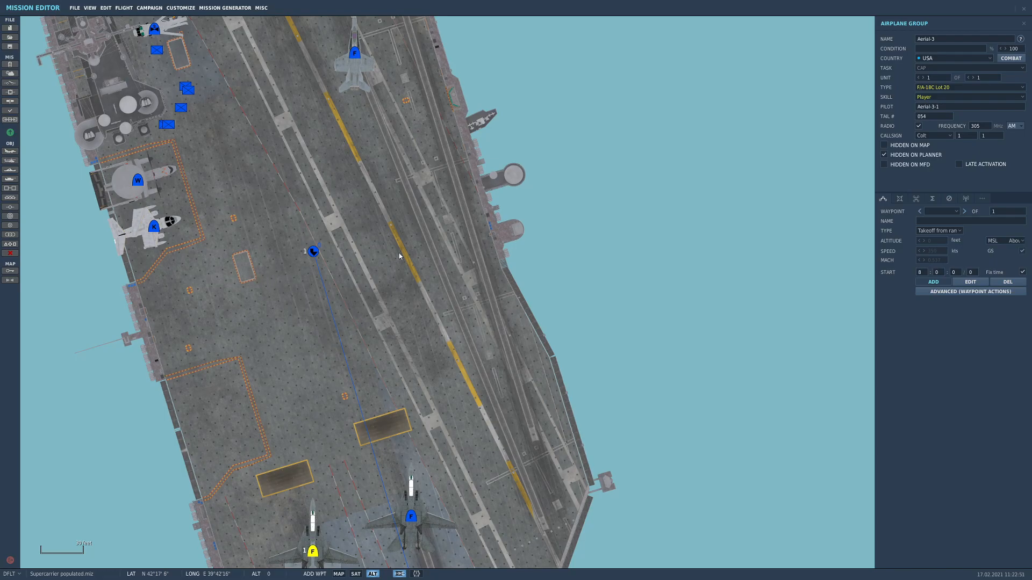
{"action": "right_click_drag", "start_coordinate": [363, 425], "coordinate": [351, 322]}
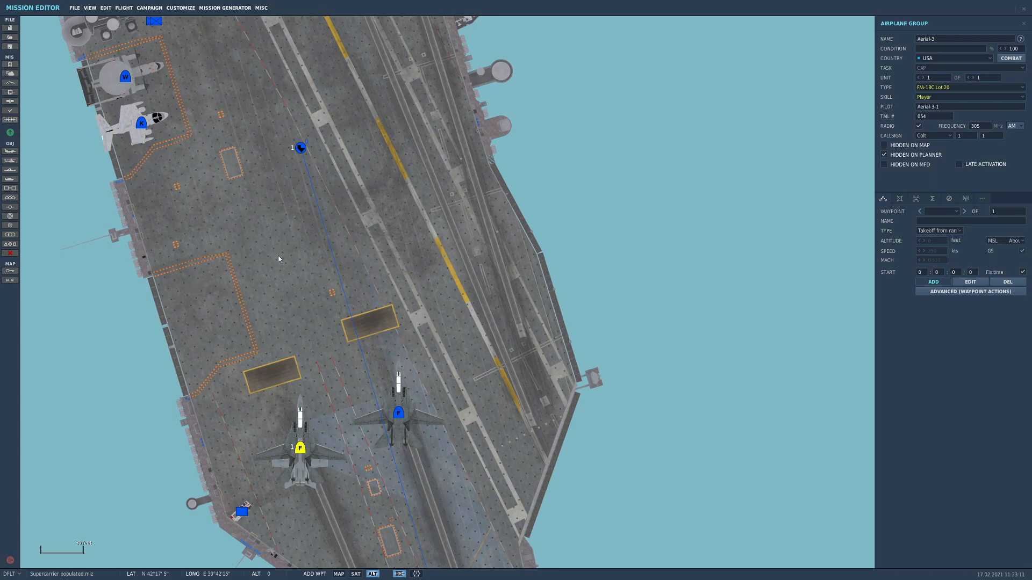
{"action": "scroll", "coordinate": [279, 256], "scroll_direction": "down", "scroll_amount": 3}
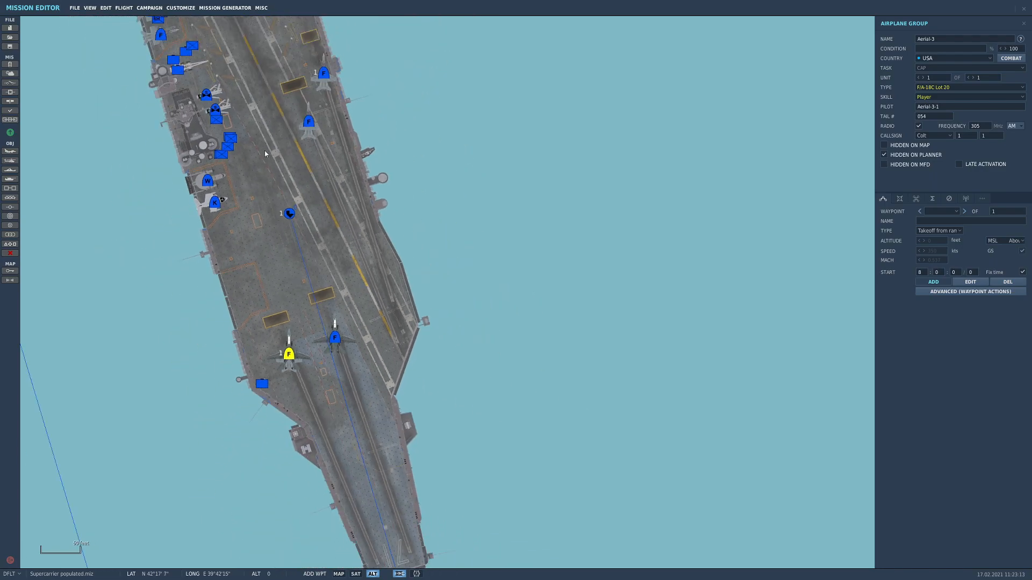
{"action": "scroll", "coordinate": [308, 253], "scroll_direction": "down", "scroll_amount": 3}
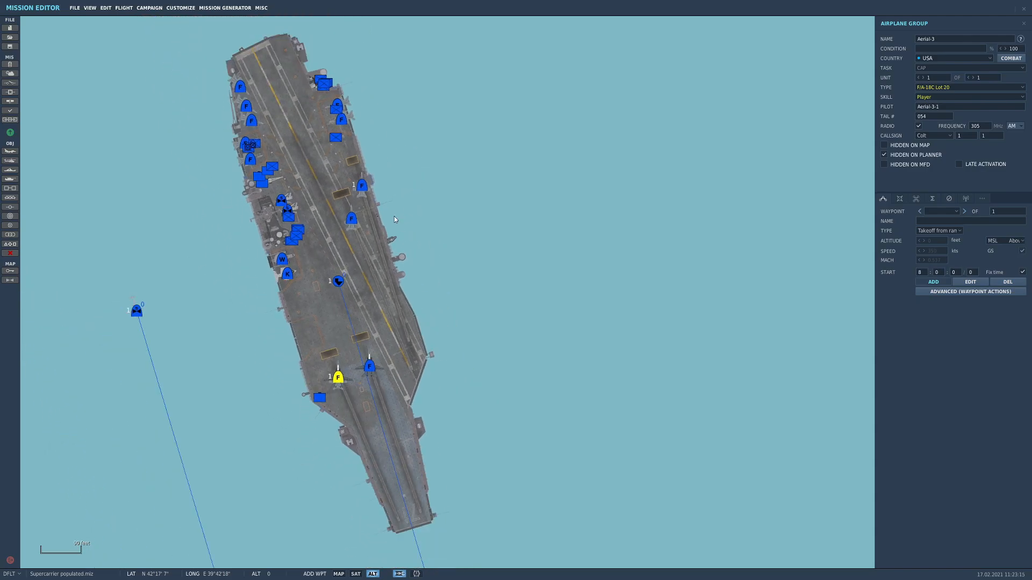
{"action": "scroll", "coordinate": [435, 270], "scroll_direction": "up", "scroll_amount": 2}
{"action": "scroll", "coordinate": [456, 240], "scroll_direction": "down", "scroll_amount": 3}
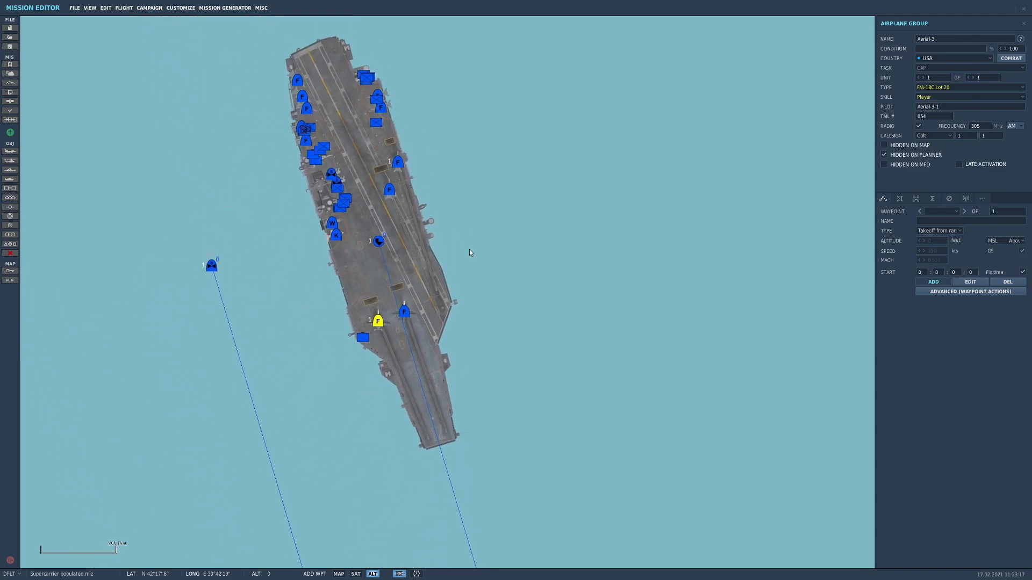